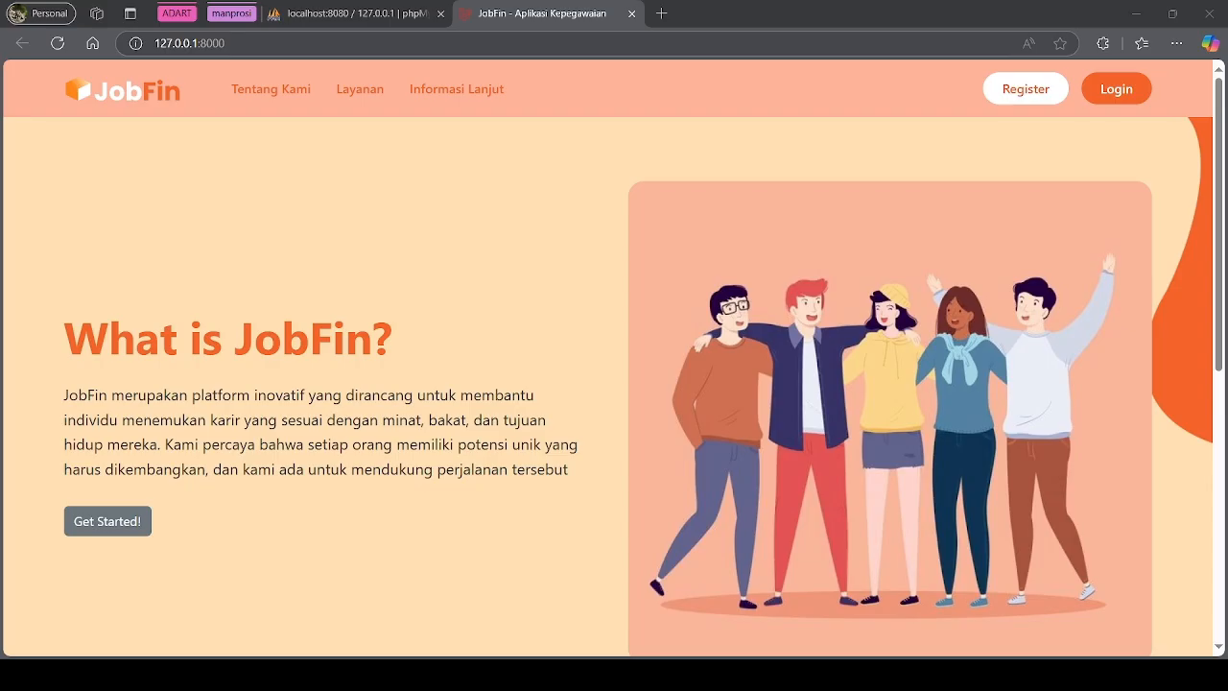
Bring the JobFin browser window forward and scroll through the landing page
key(alt+Tab)
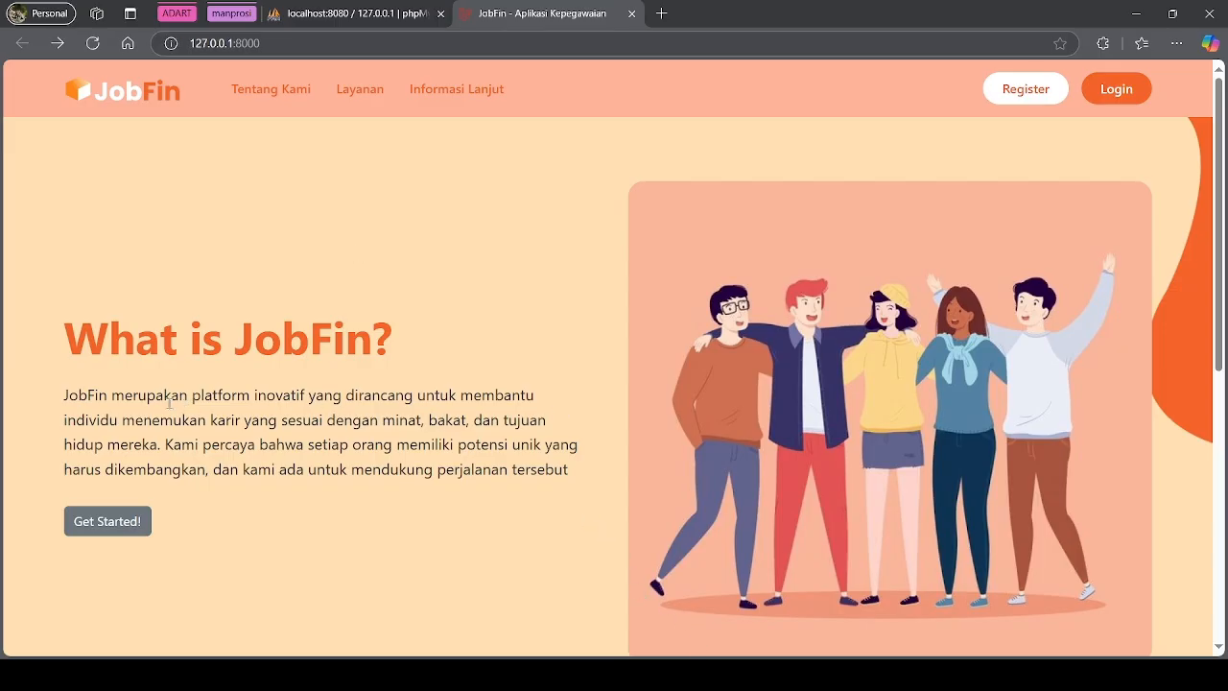
scroll(210, 387, down, 2)
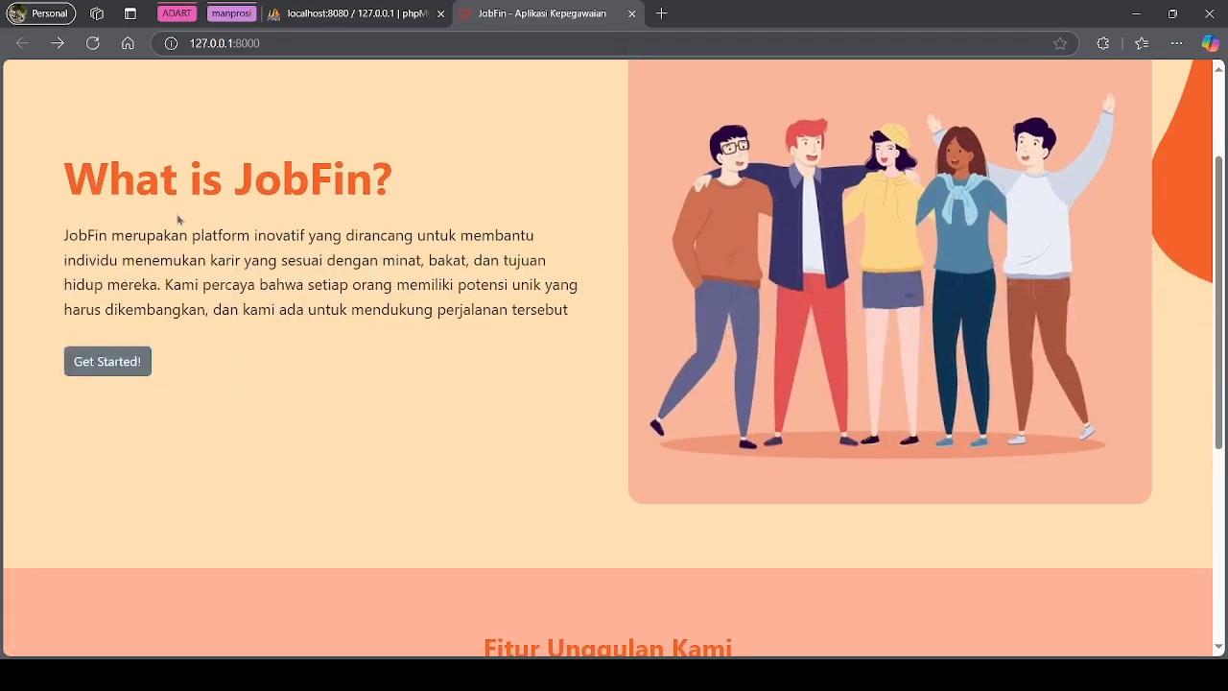
scroll(682, 505, down, 3)
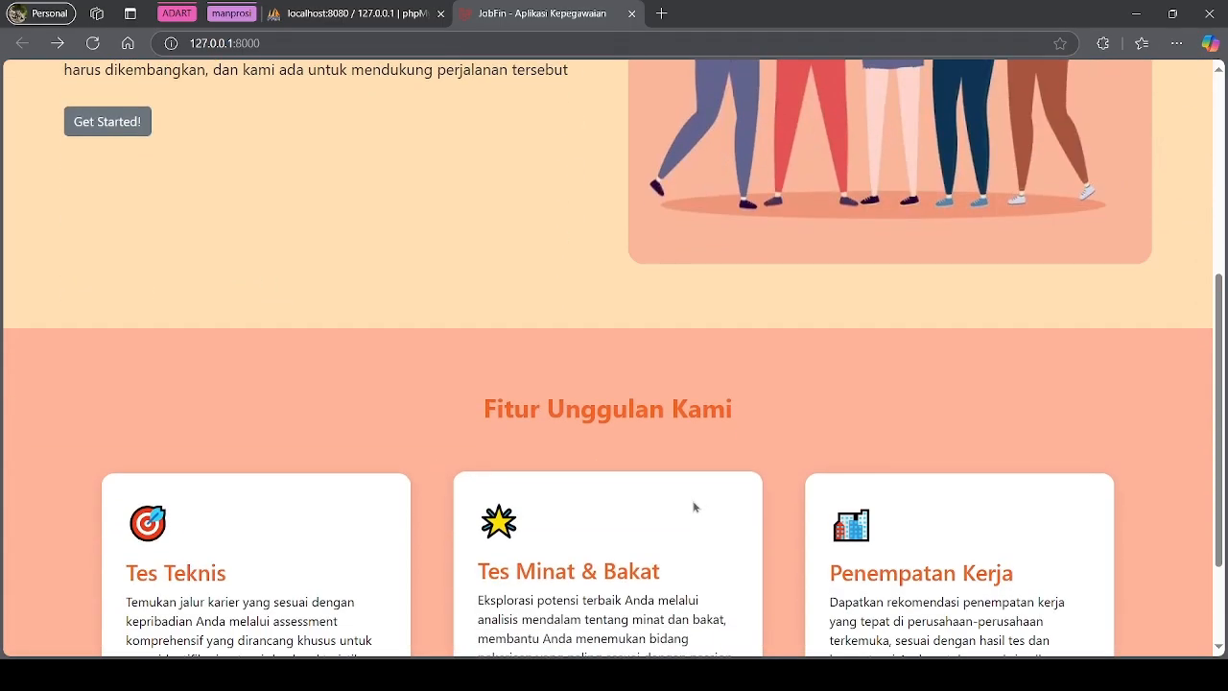
scroll(704, 457, down, 2)
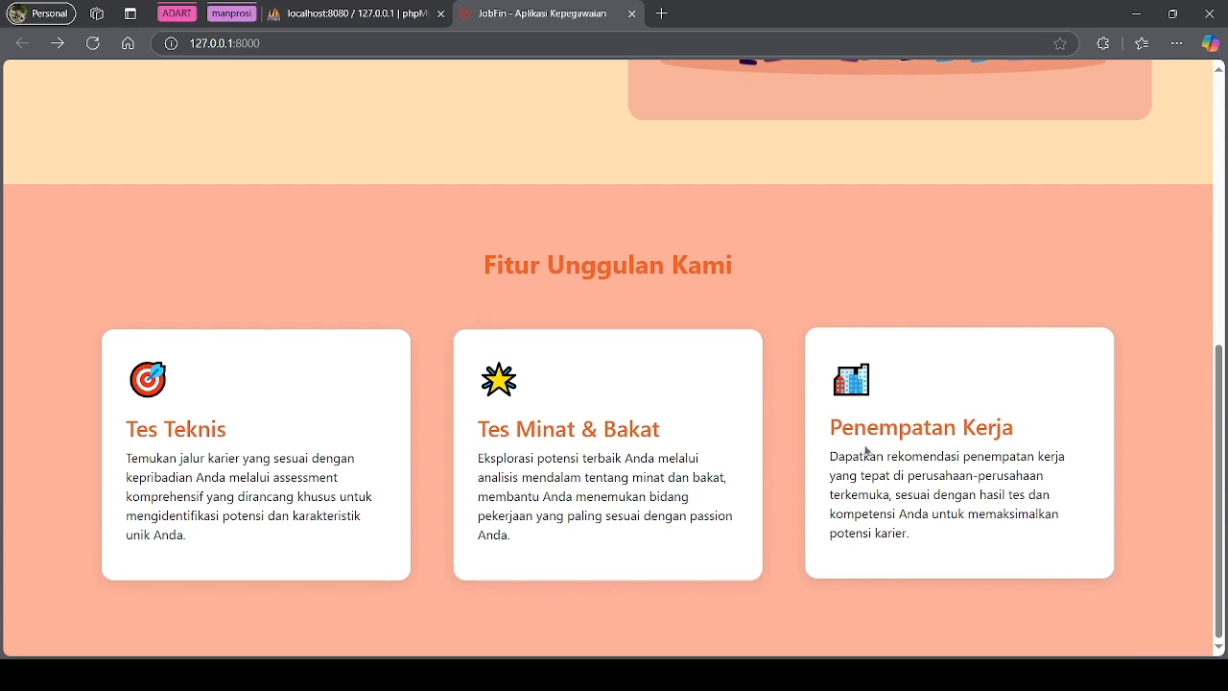
scroll(747, 489, up, 1)
scroll(746, 490, up, 4)
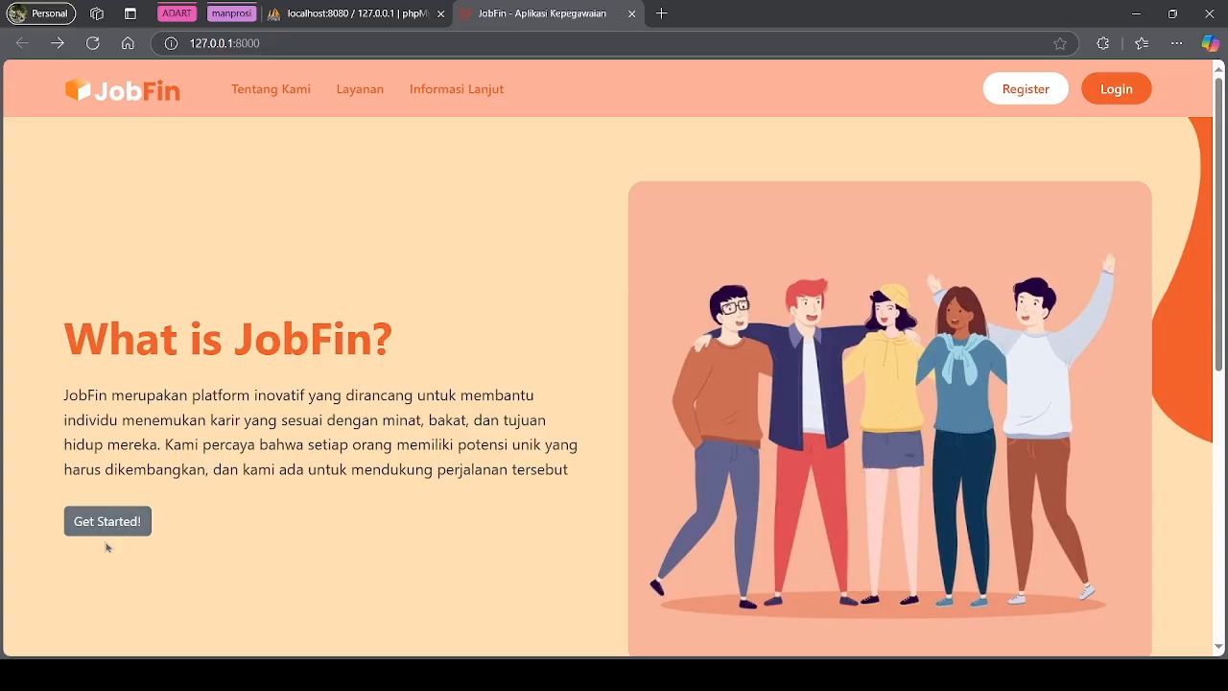
Go to the login page and clear the prefilled e-mail and password
click(117, 531)
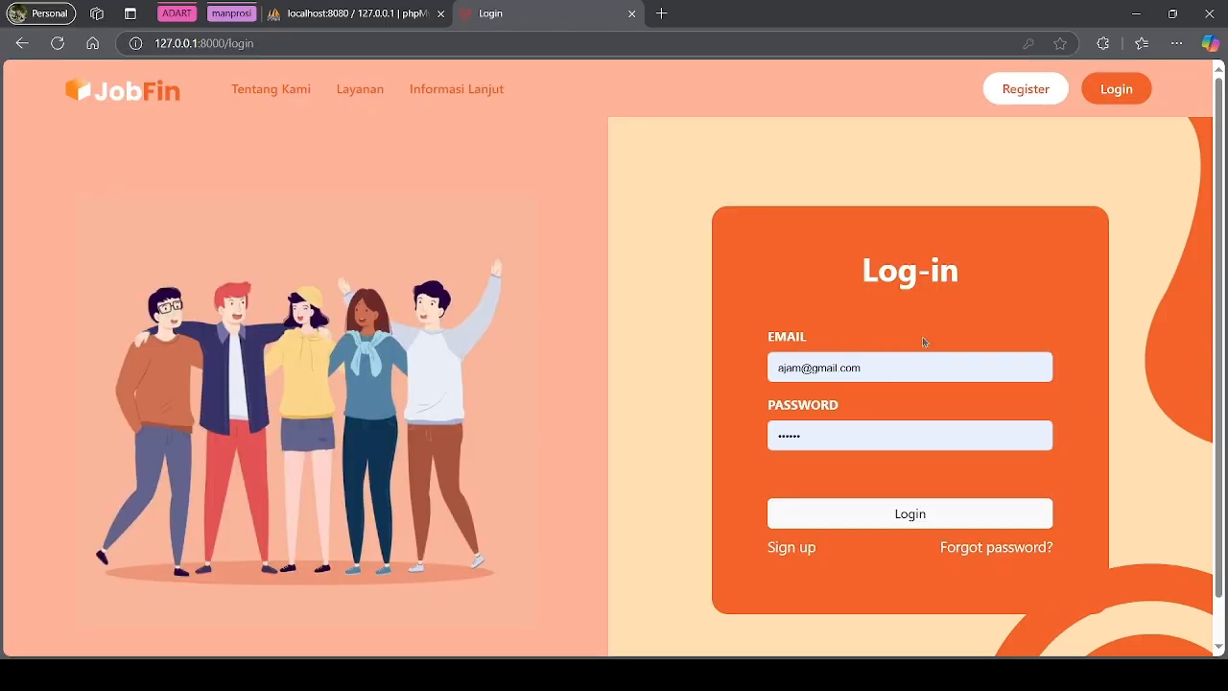
drag(911, 370, 765, 367)
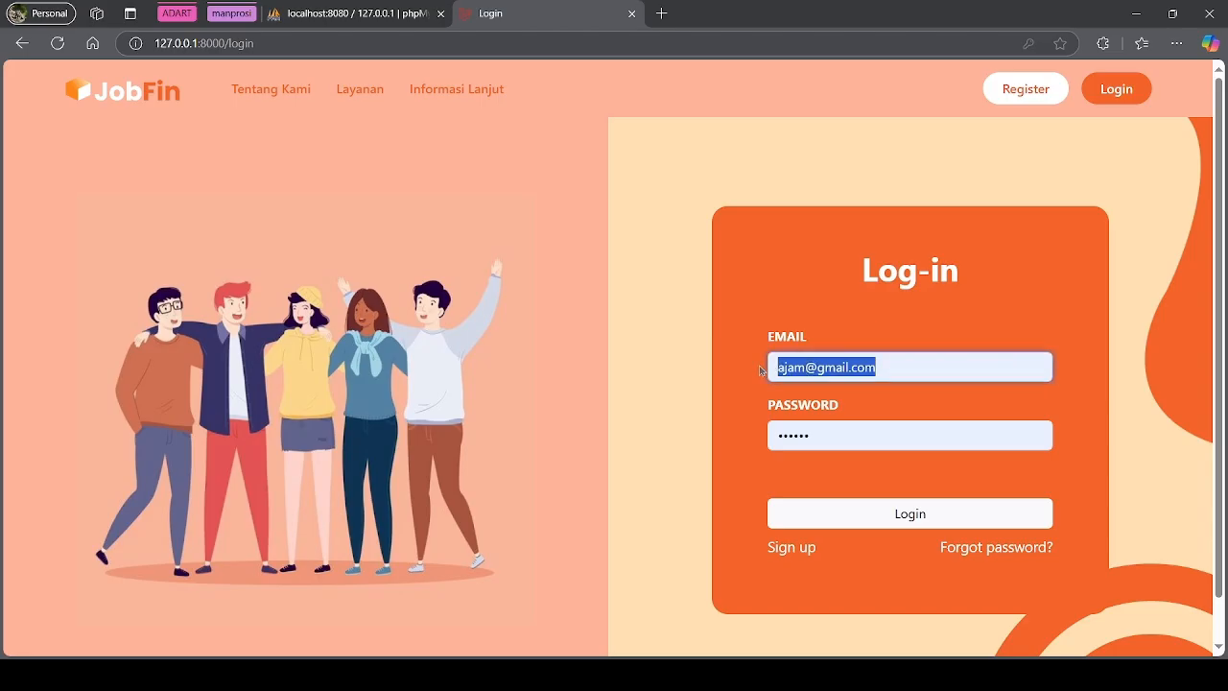
key(BackSpace)
click(796, 437)
key(Delete)
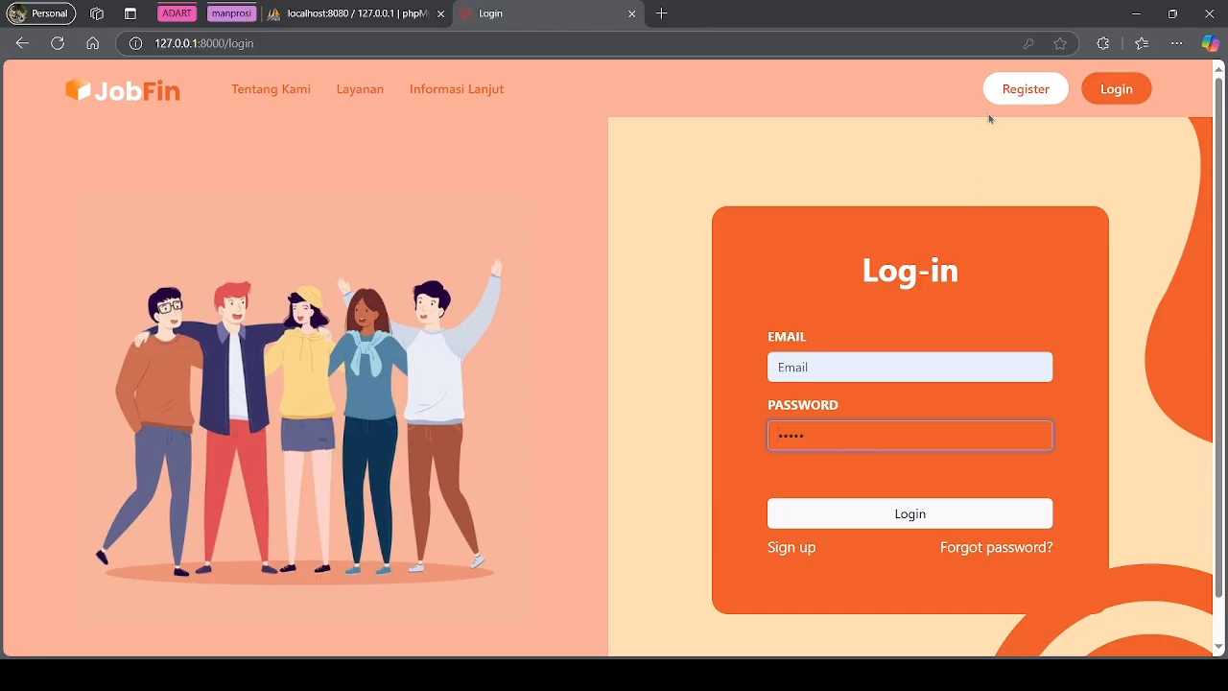
On the registration page, fill in the new user's name and e-mail address
click(1030, 85)
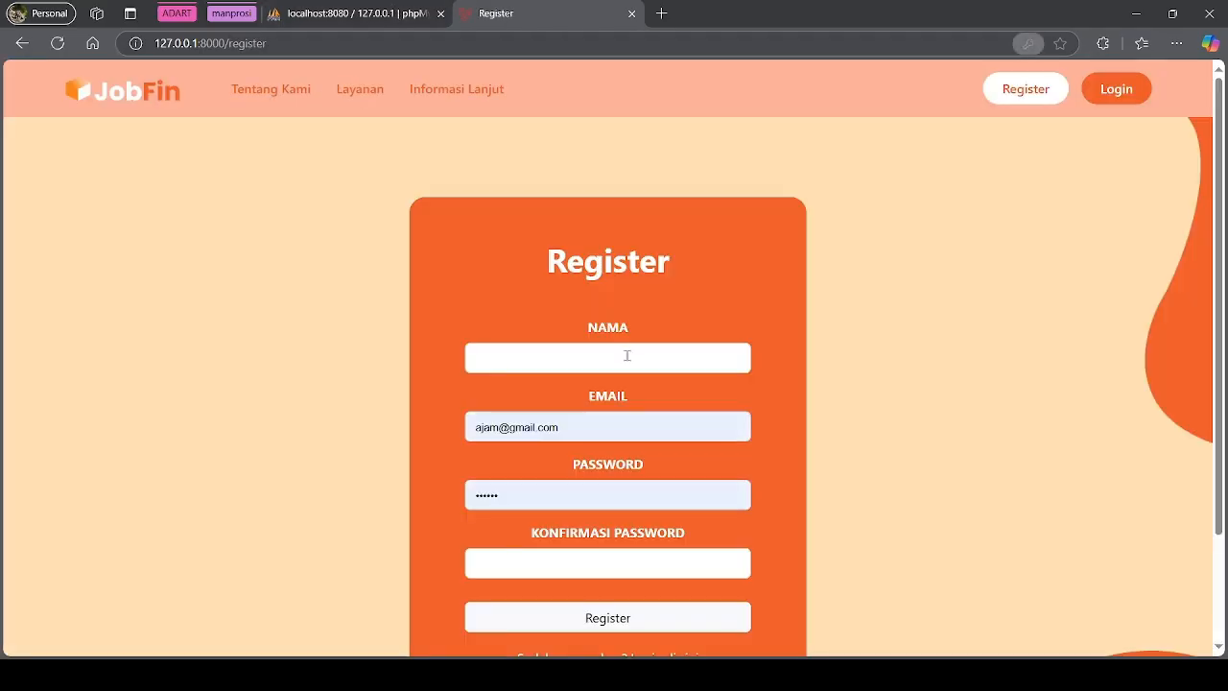
click(644, 350)
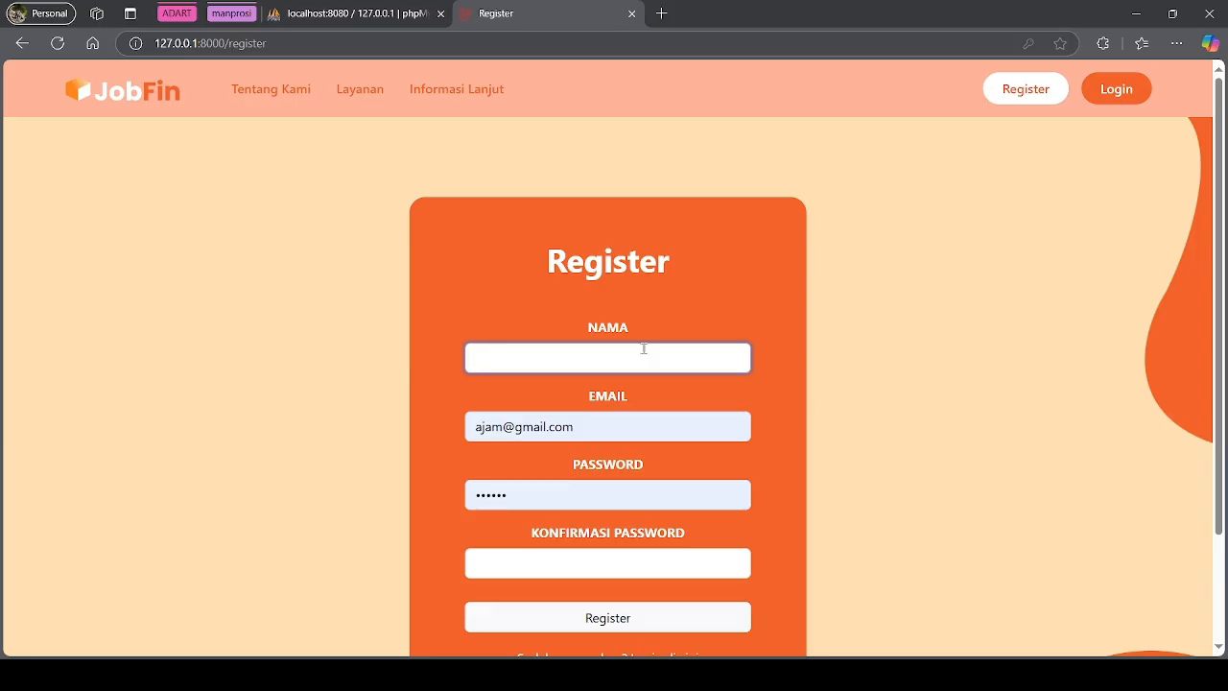
click(614, 427)
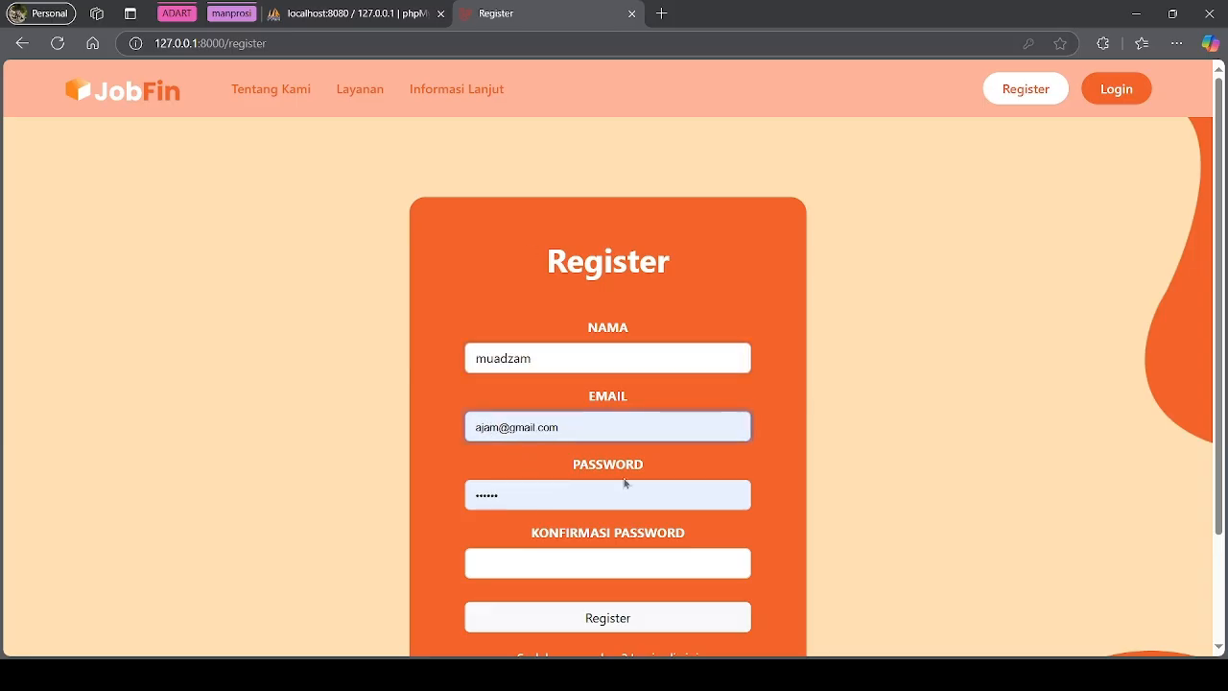
key(ctrl+a)
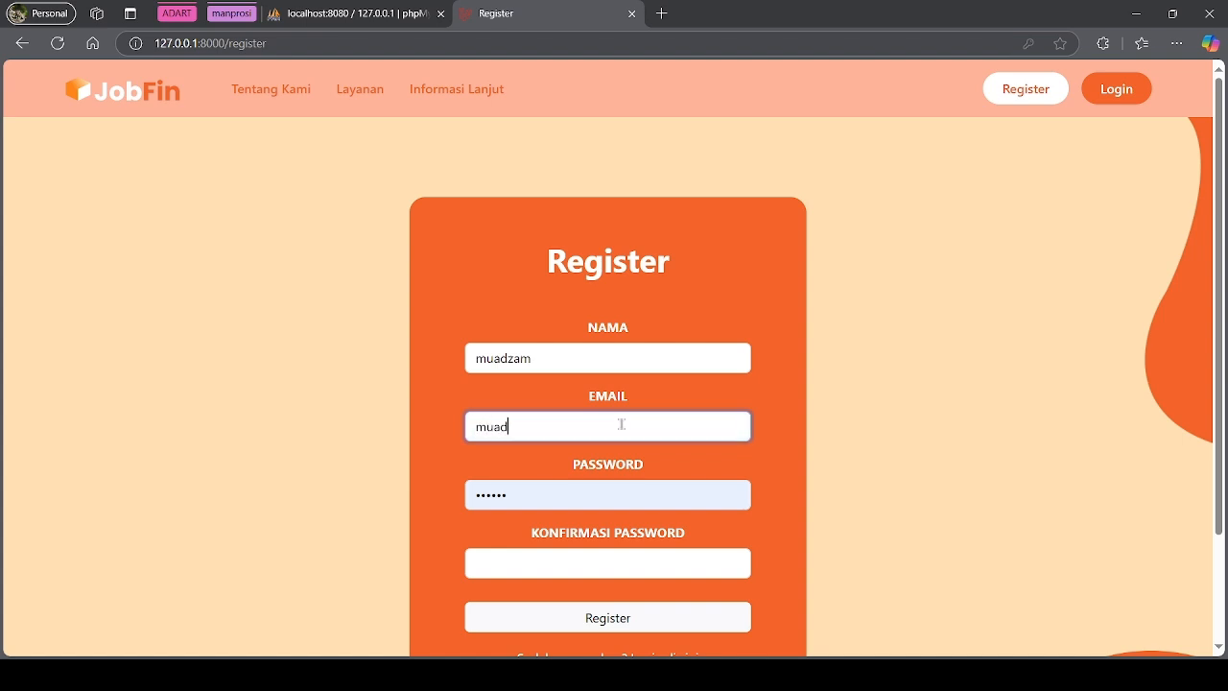
key(Tab)
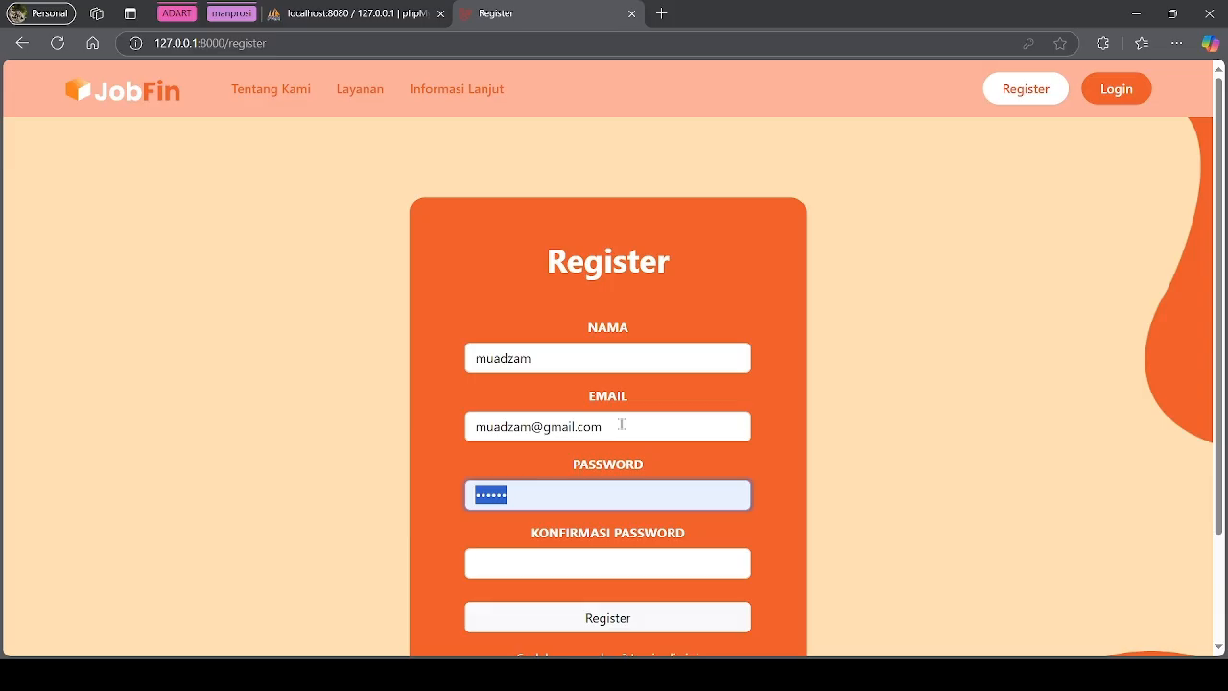
Enter a password and its confirmation, then submit the registration form
text(123)
click(631, 570)
text(123456)
scroll(633, 585, down, 2)
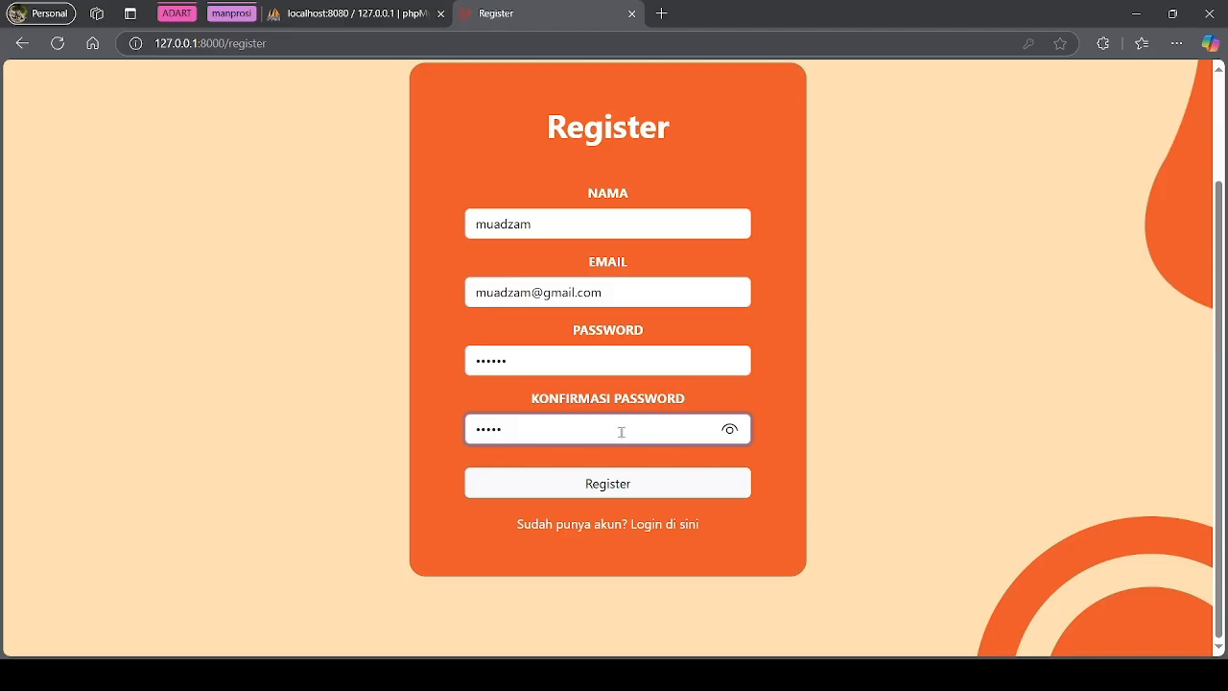
click(637, 486)
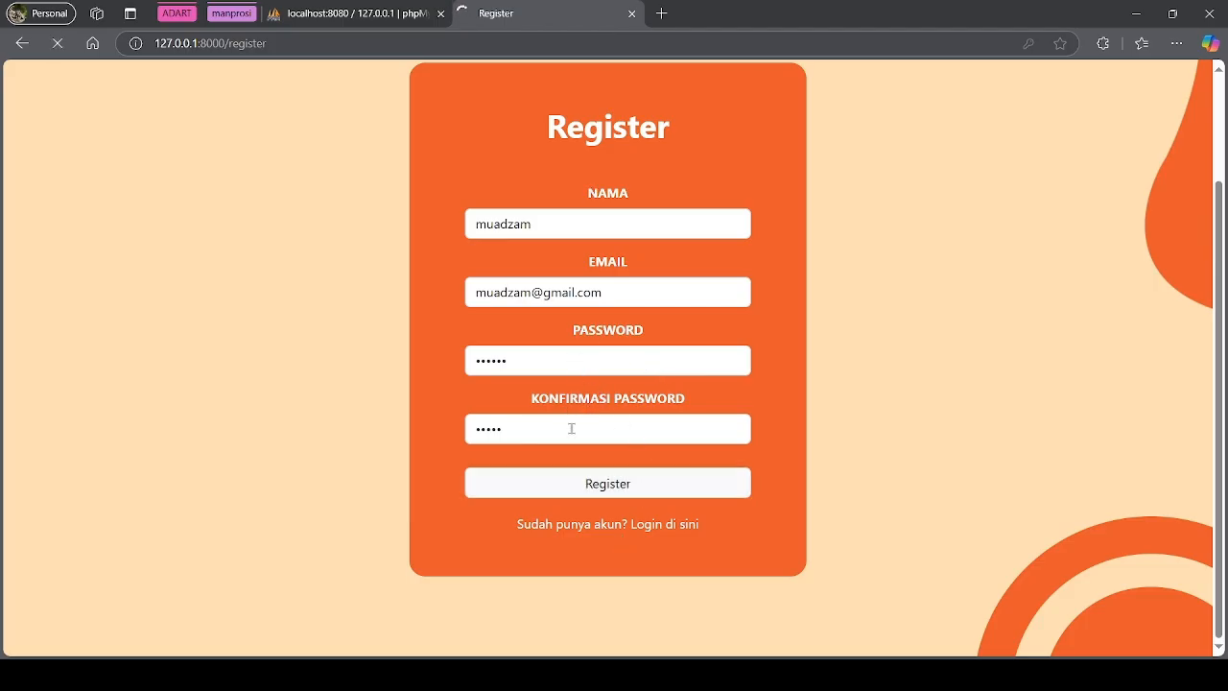
click(589, 483)
After the mismatch error, re-enter matching password and confirmation and register again
scroll(631, 427, down, 3)
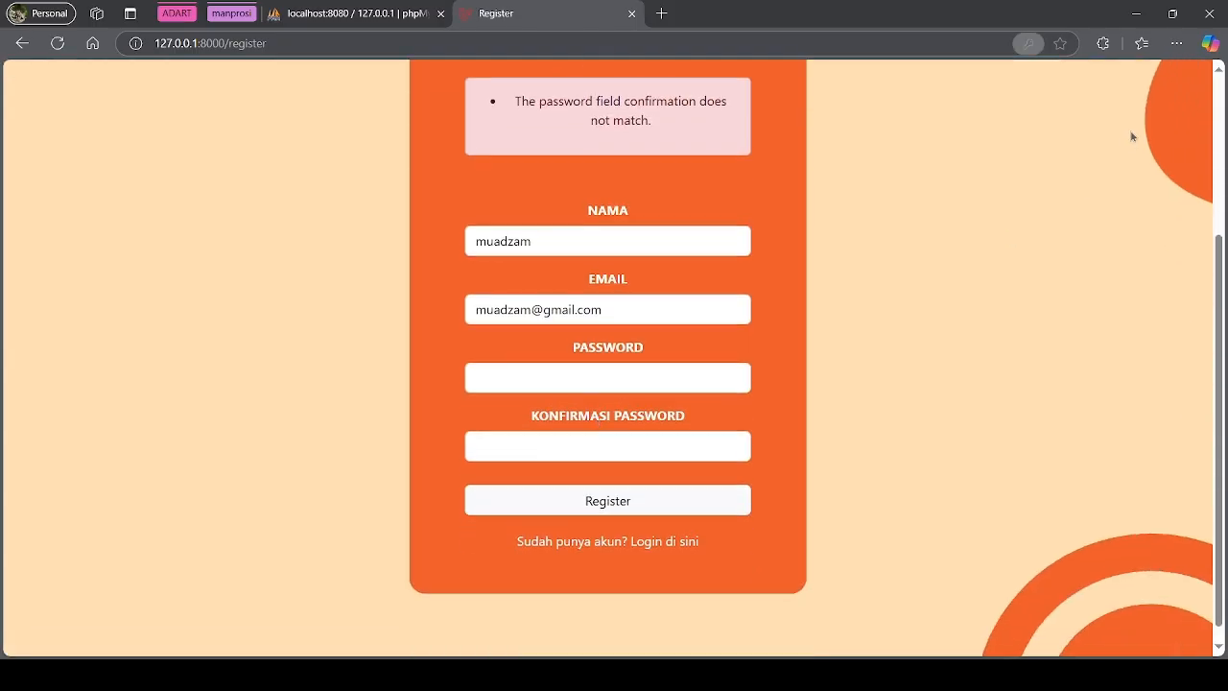
click(648, 375)
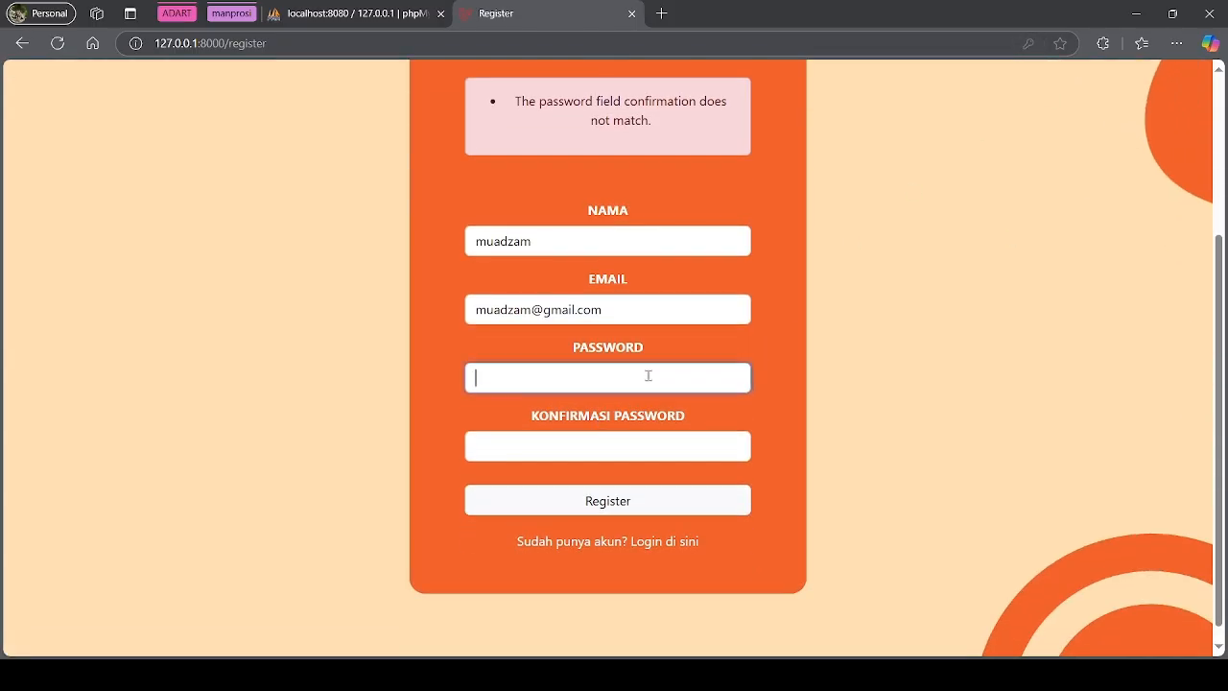
text(123456)
click(634, 444)
text(123456)
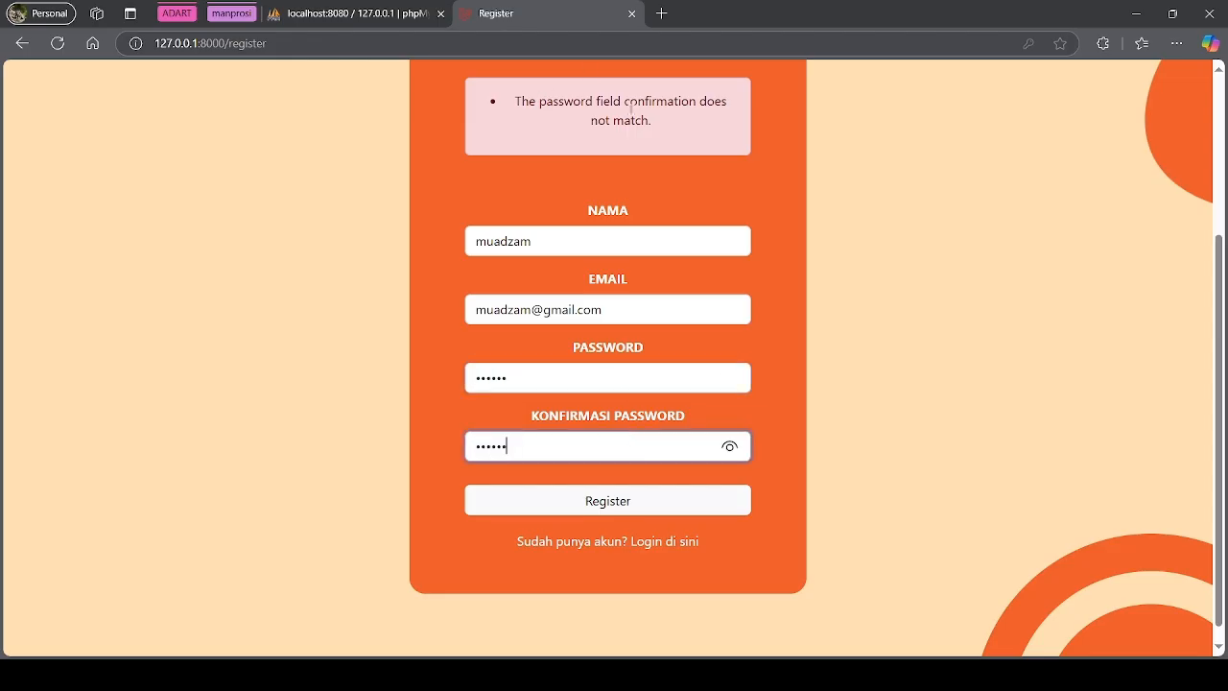
click(669, 501)
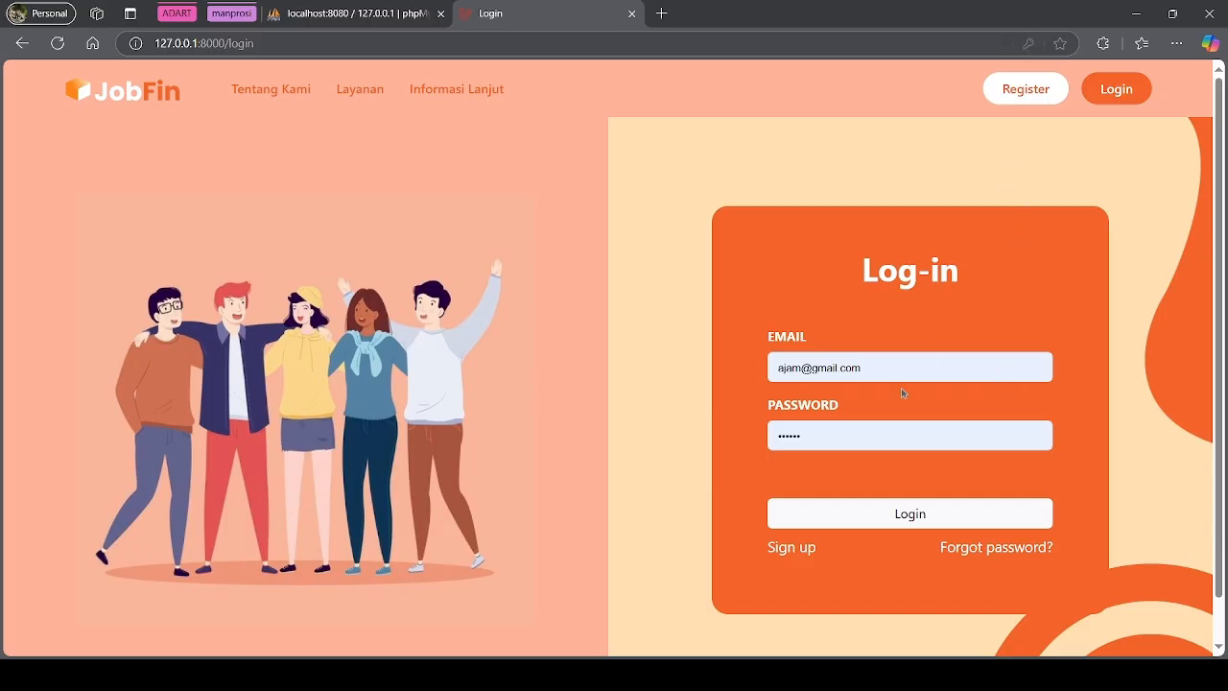
Replace the Log-in form credentials with the new account's e-mail and password and log in
triple_click(881, 364)
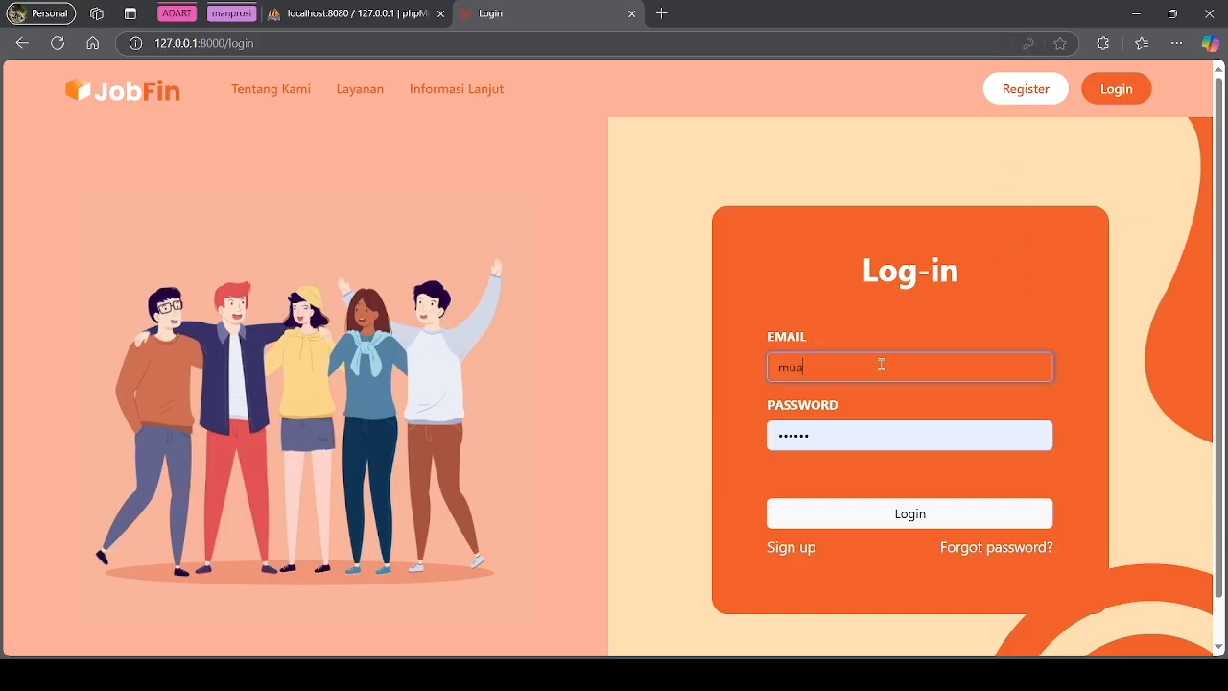
key(Tab)
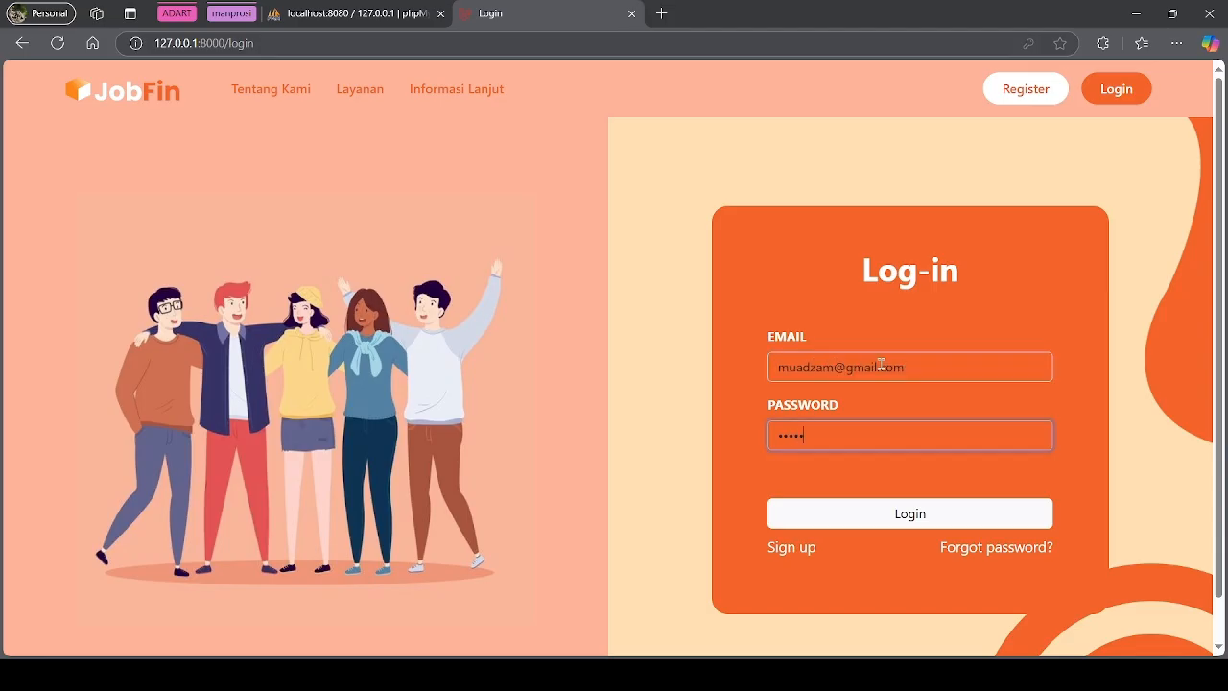
click(912, 513)
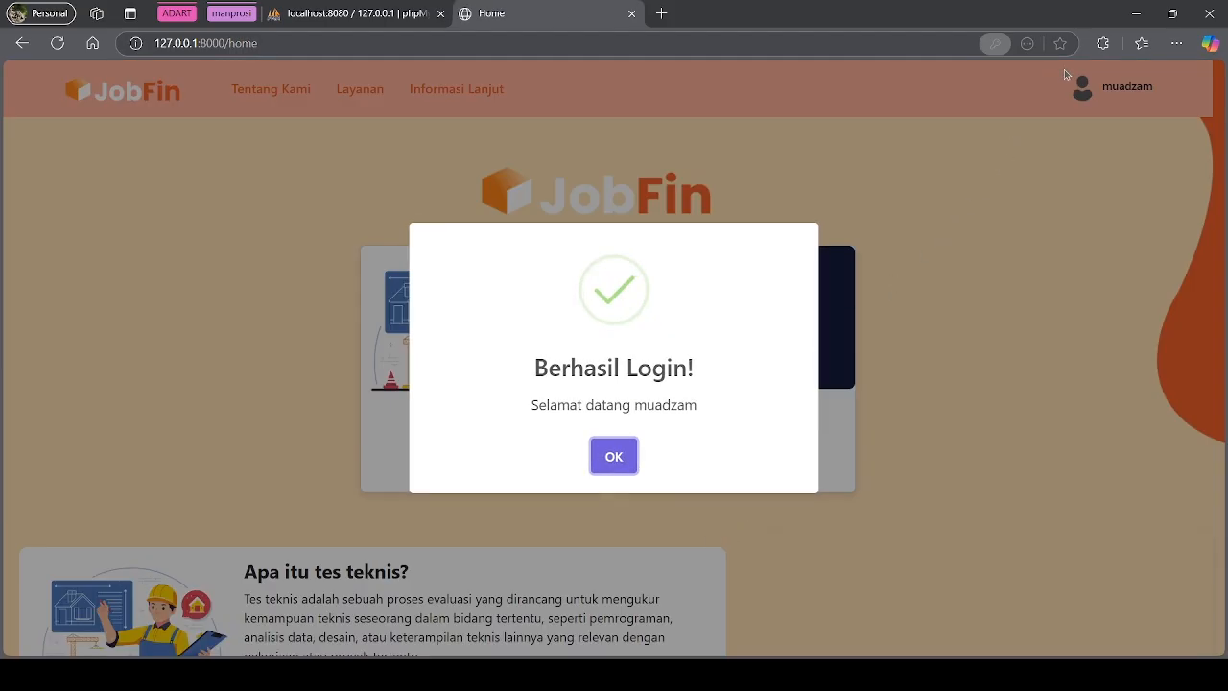
Dismiss the Berhasil Login! message and scroll past the Tes Teknis cards to Materi Pembelajaran
click(615, 465)
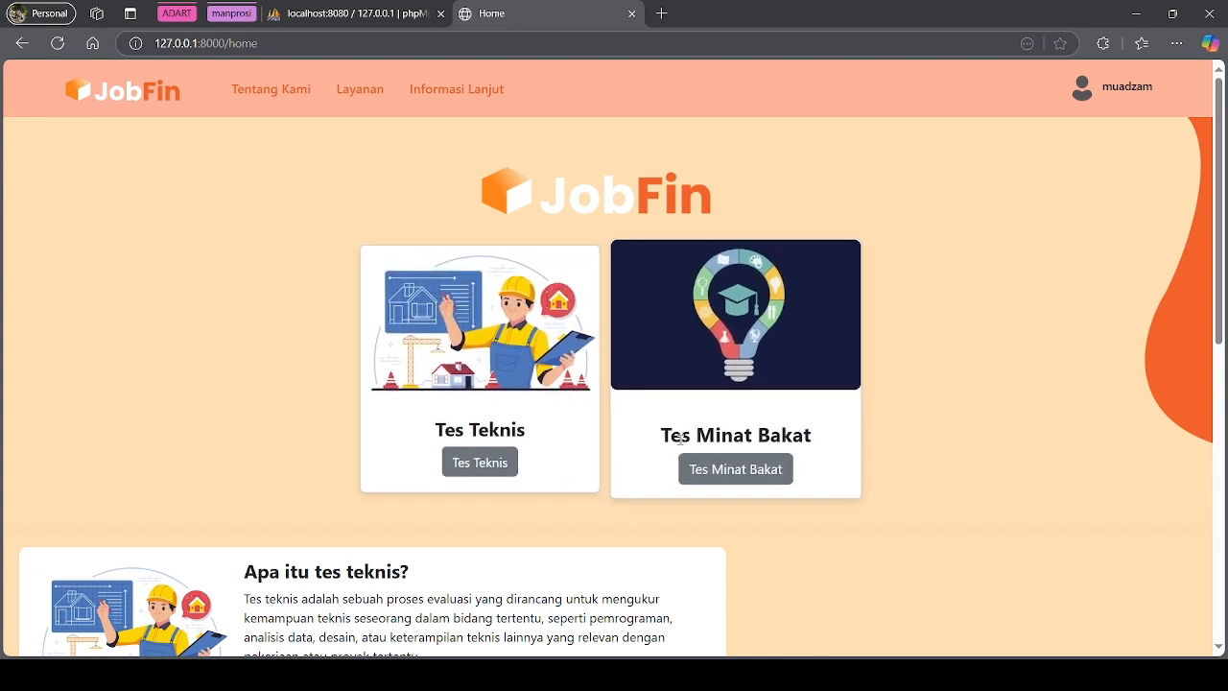
scroll(627, 515, down, 2)
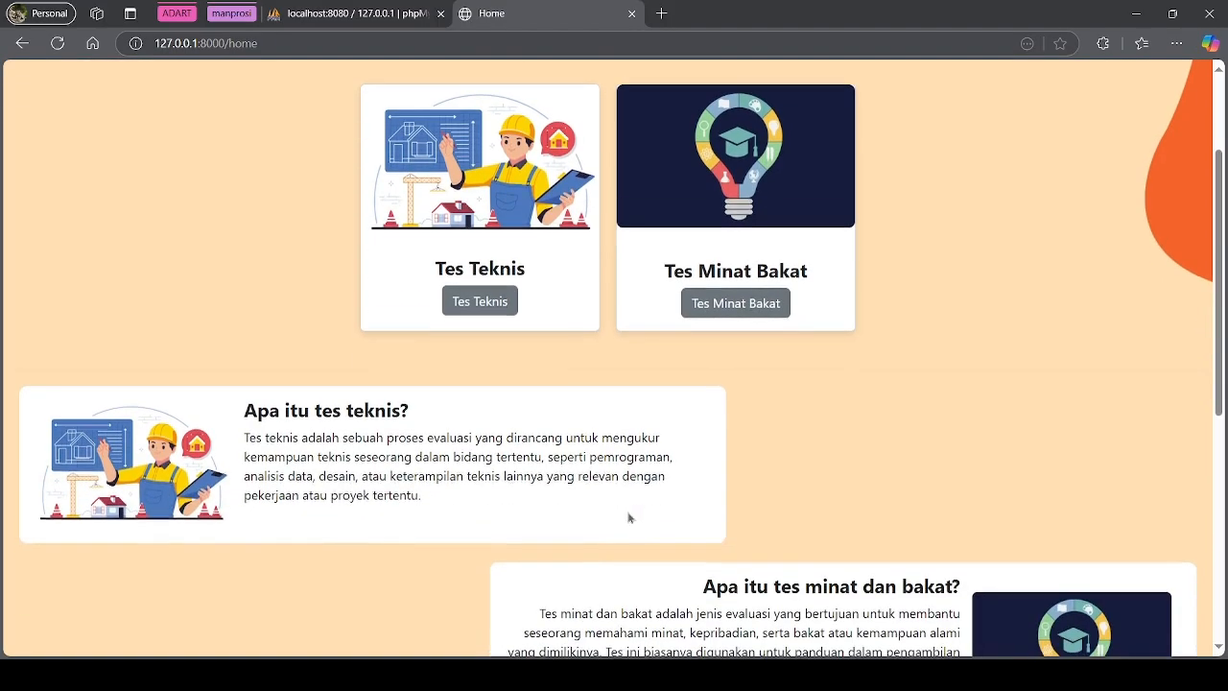
drag(256, 332, 422, 347)
click(573, 461)
scroll(573, 462, down, 2)
drag(718, 347, 960, 363)
click(780, 412)
scroll(739, 418, down, 2)
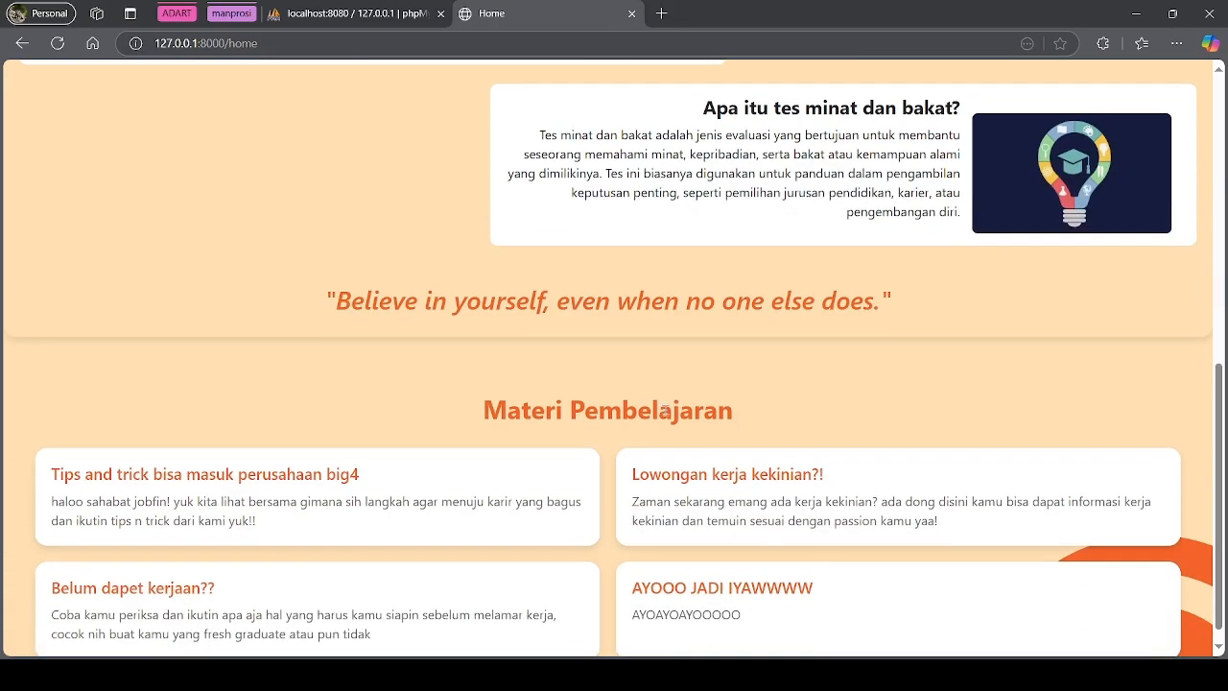
scroll(643, 422, down, 1)
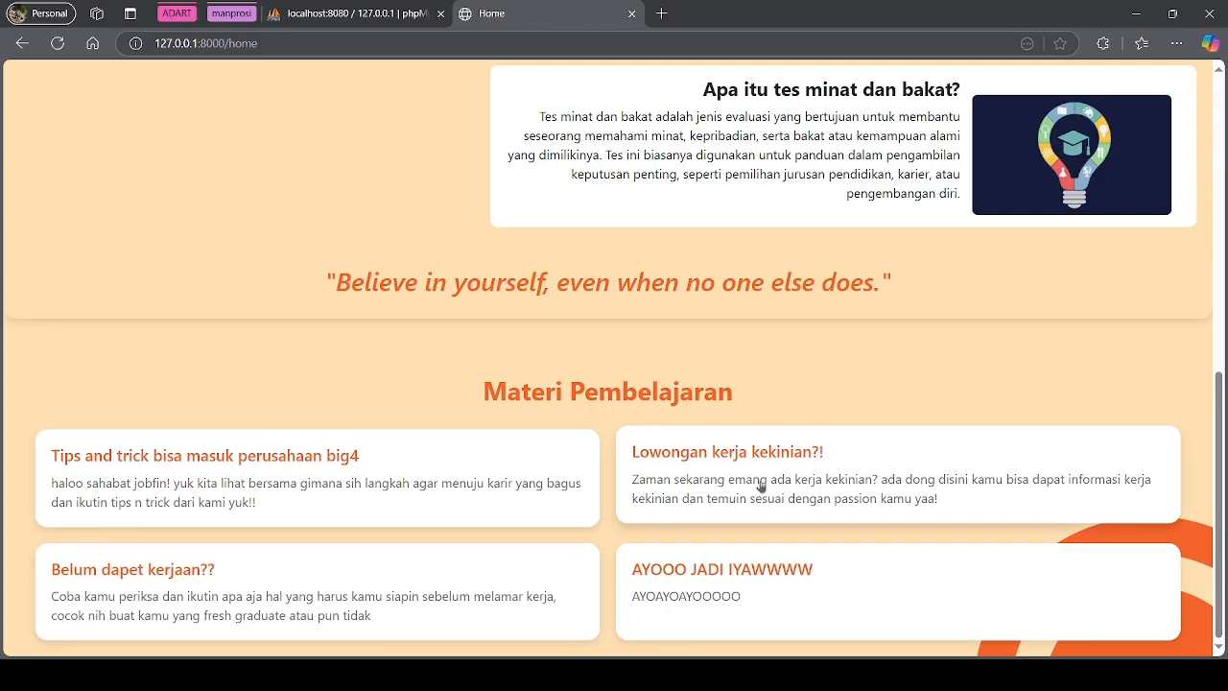
Open the Lowongan kerja kekinian article in a new tab, scroll through it, then return to JobFin
click(799, 478)
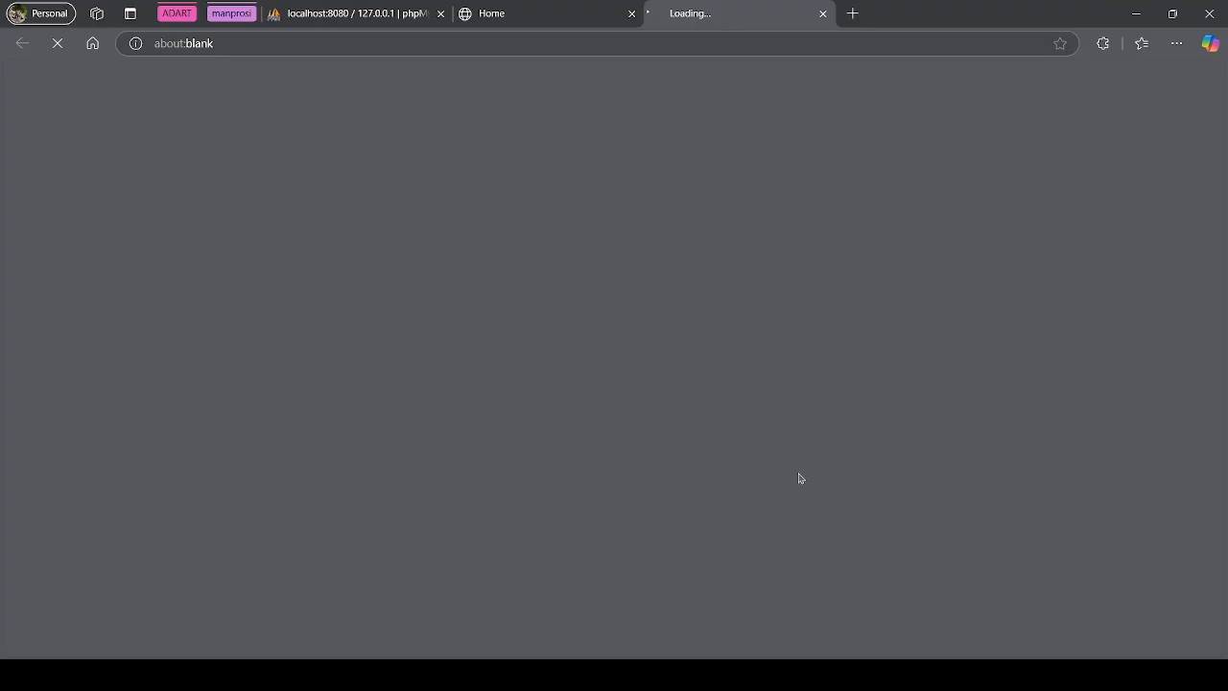
click(589, 7)
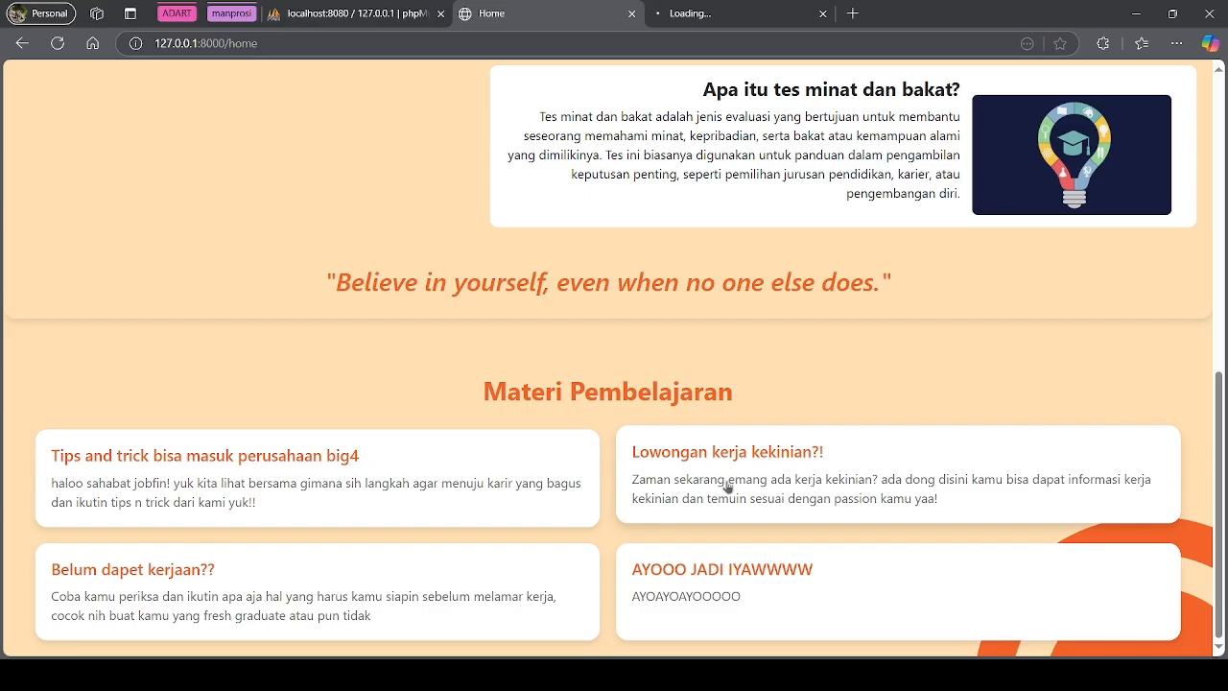
click(728, 5)
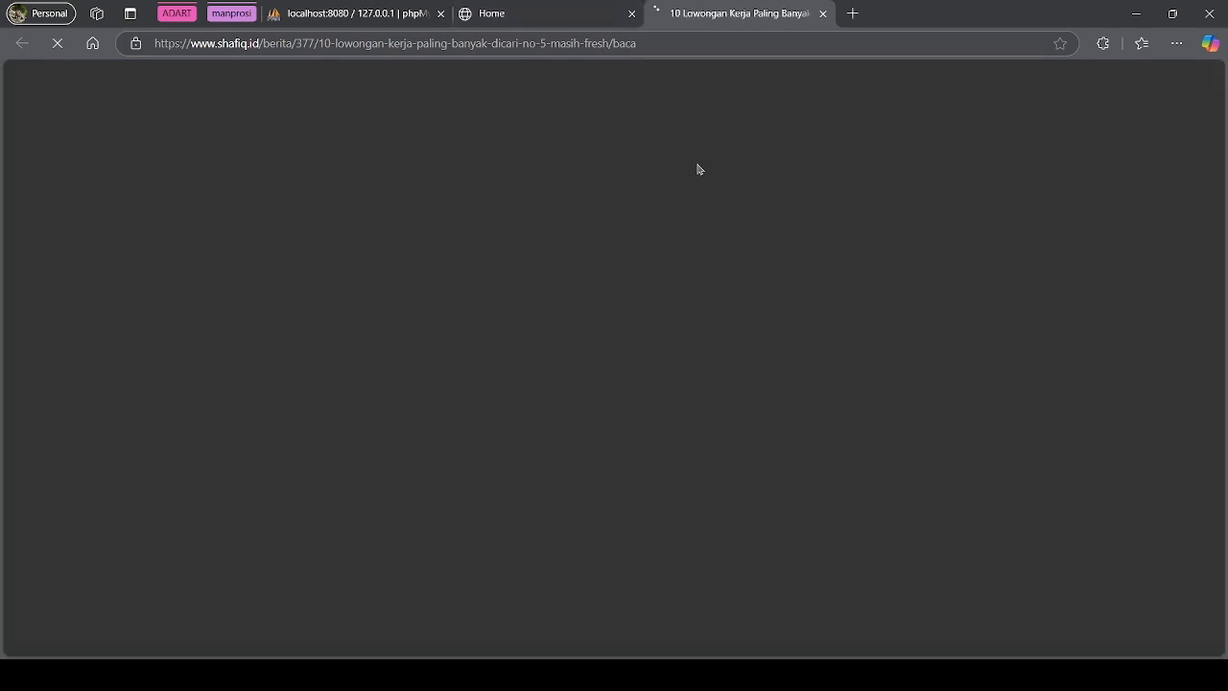
scroll(750, 278, down, 15)
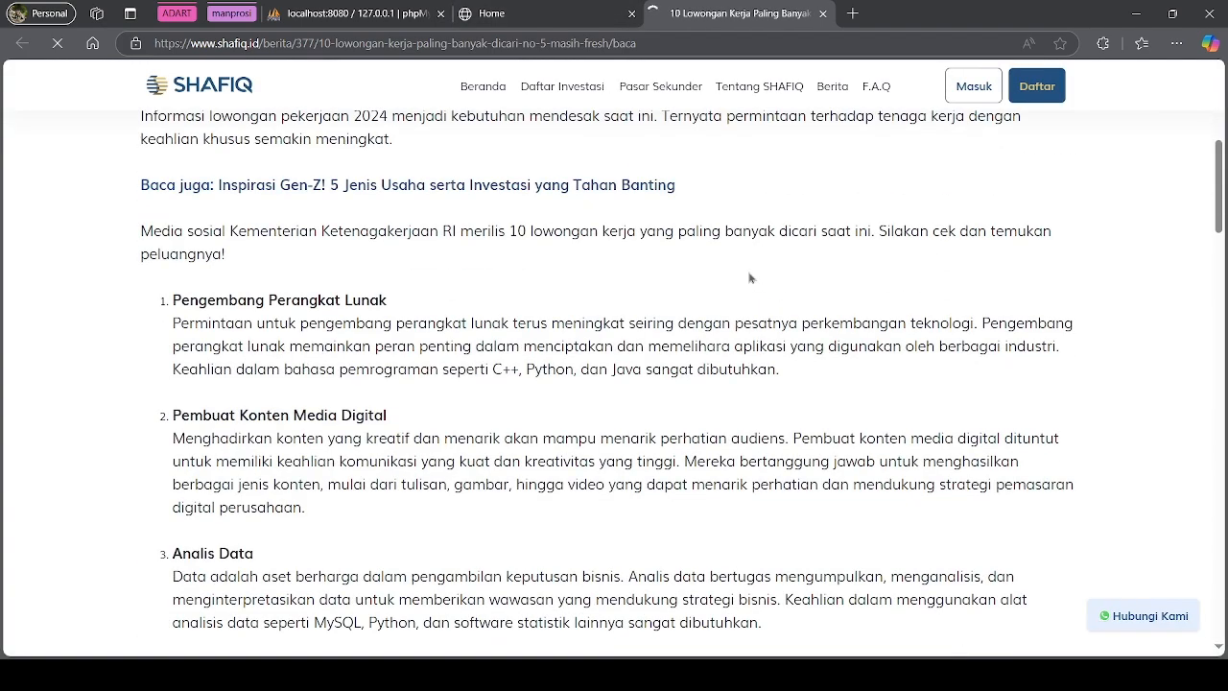
scroll(747, 293, down, 10)
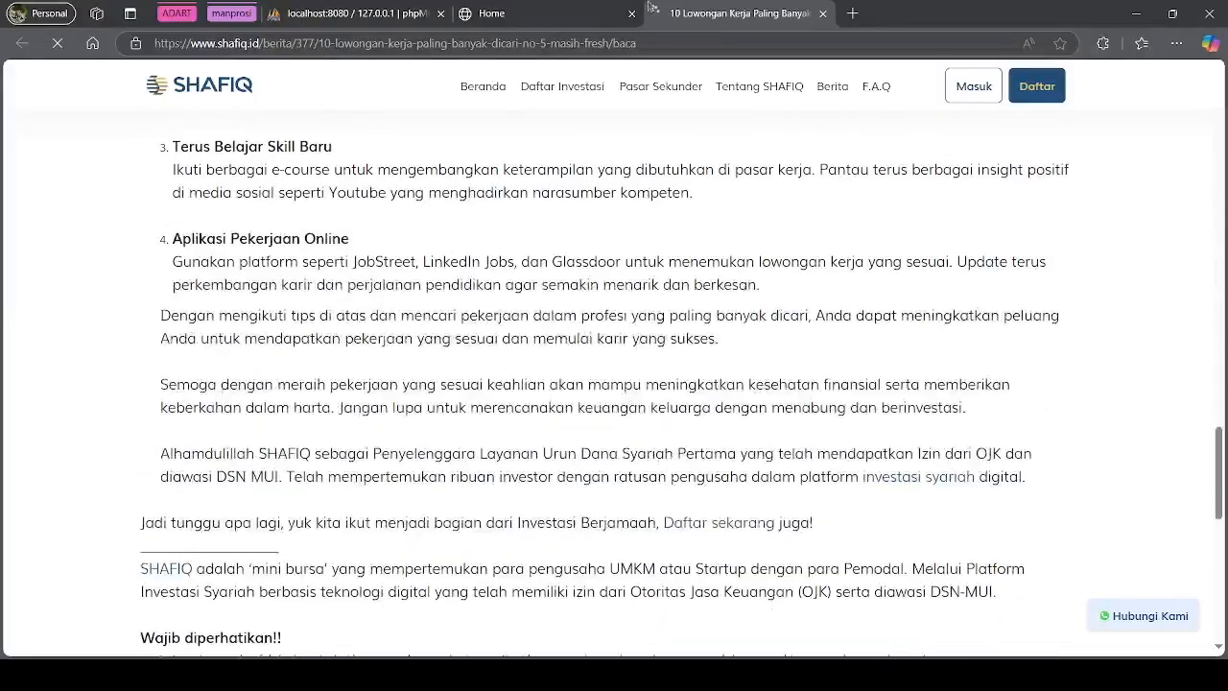
click(587, 12)
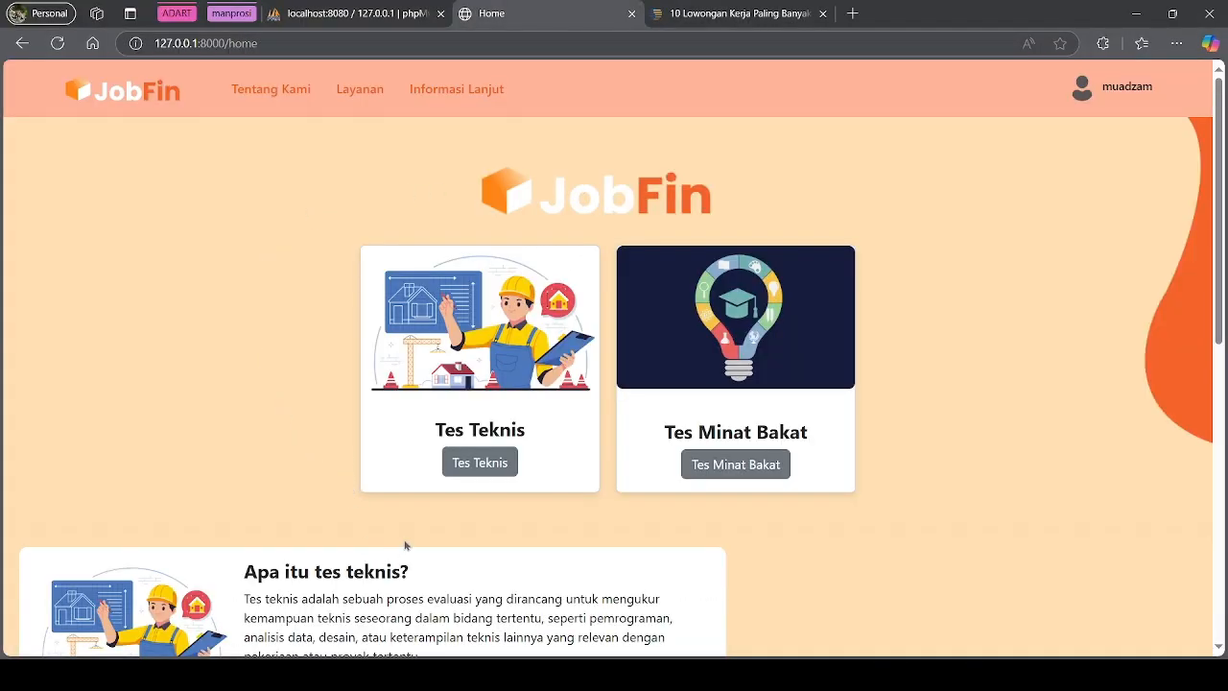
Start the Tes Teknis and answer Pertanyaan 1–3 Sangat Sesuai, 4–5 Sesuai, 6 Sangat Sesuai
click(480, 467)
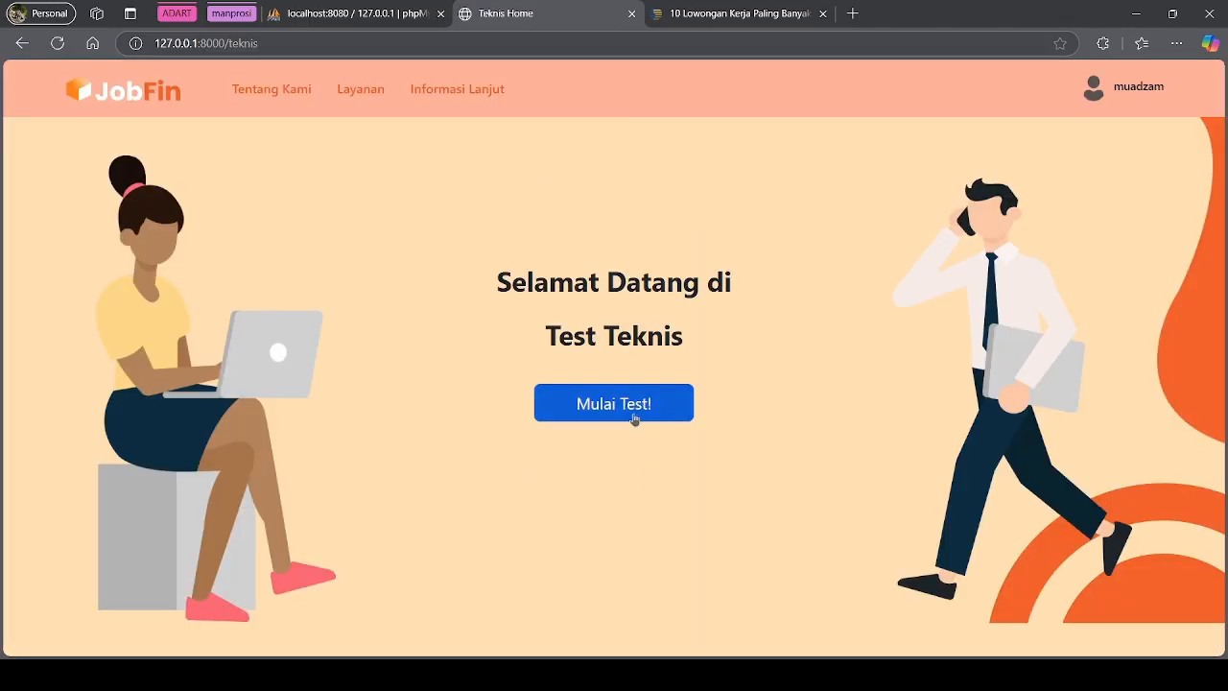
click(633, 417)
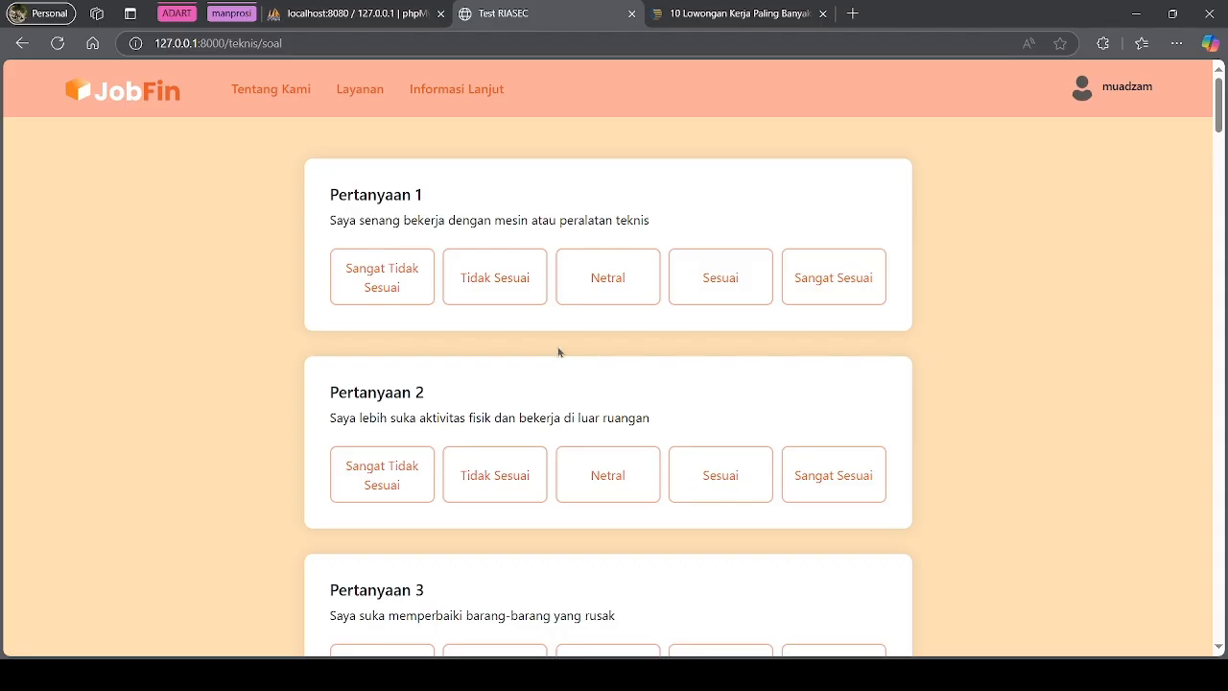
click(844, 288)
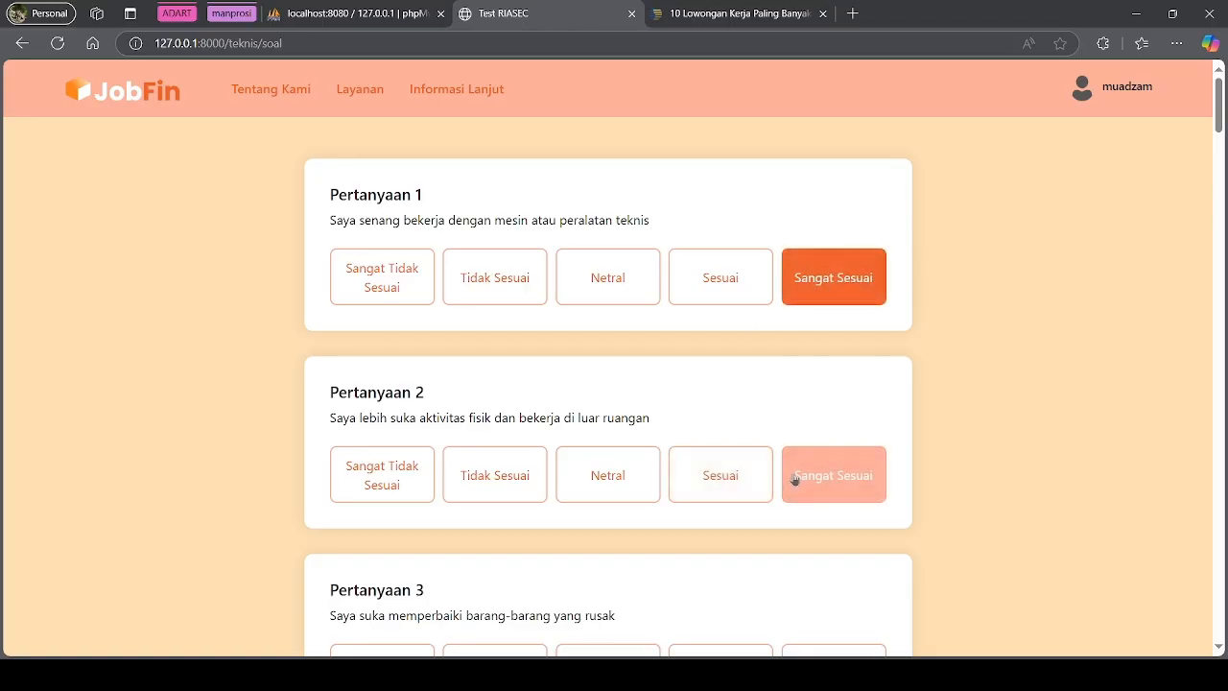
click(815, 479)
scroll(790, 474, down, 2)
click(806, 449)
scroll(792, 458, down, 2)
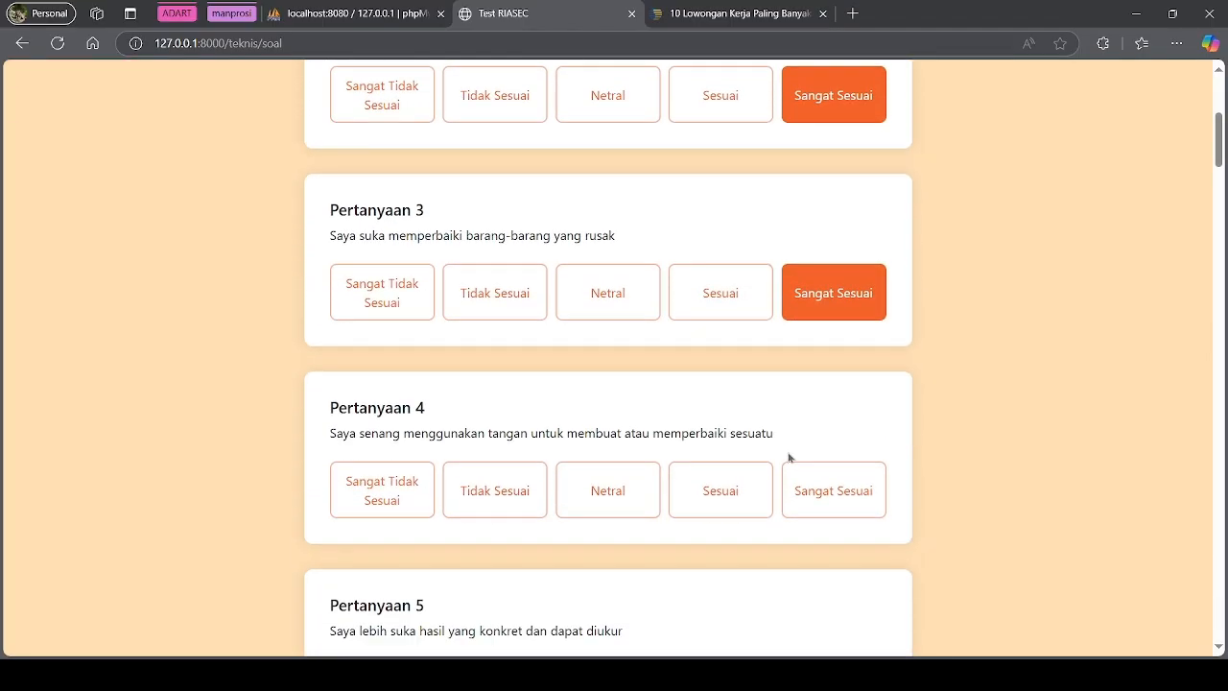
click(754, 477)
scroll(738, 484, down, 1)
click(737, 494)
scroll(748, 508, down, 1)
scroll(748, 509, down, 2)
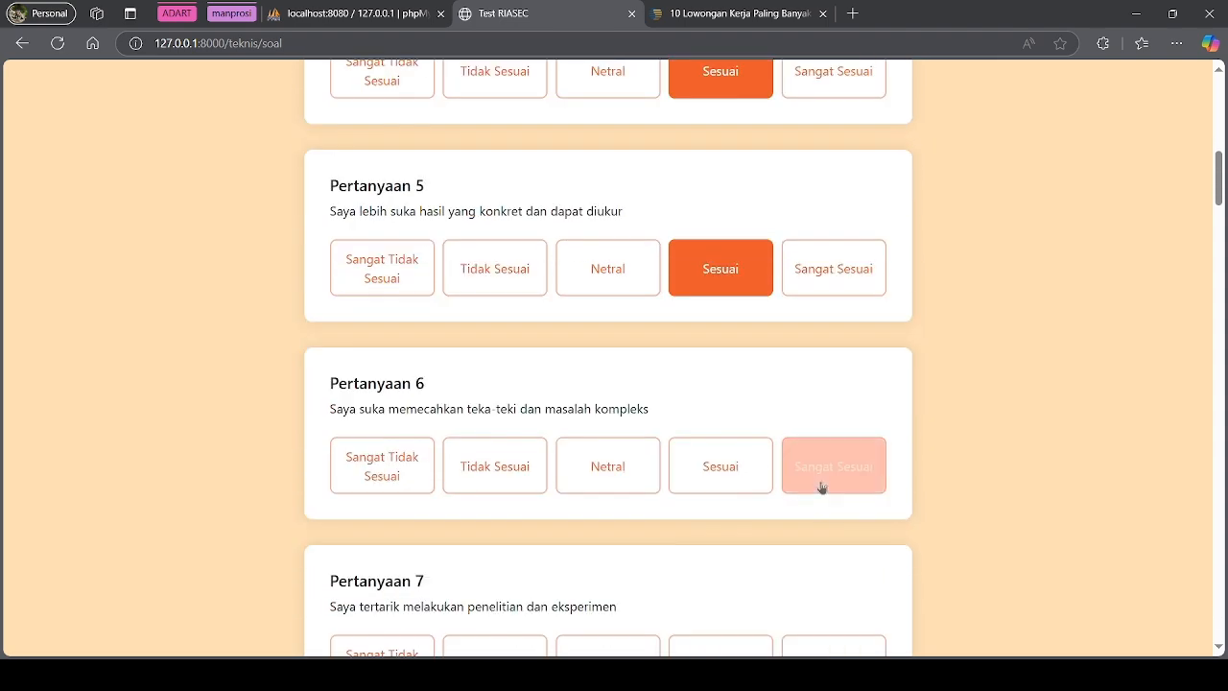
click(819, 488)
scroll(758, 494, down, 2)
Answer Pertanyaan 7–14: Netral, Sangat Sesuai ×3, Sesuai, Netral, Sangat Sesuai, Sesuai
click(634, 447)
scroll(720, 476, down, 1)
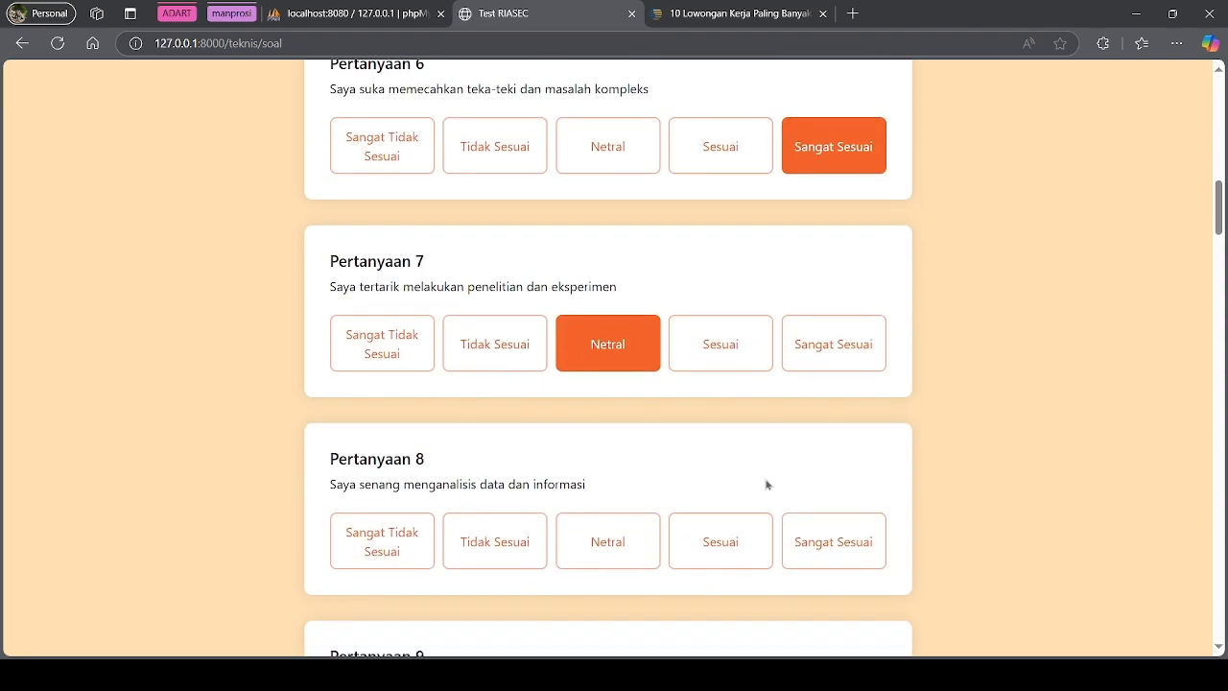
click(816, 543)
scroll(800, 524, down, 3)
click(811, 419)
scroll(795, 485, down, 1)
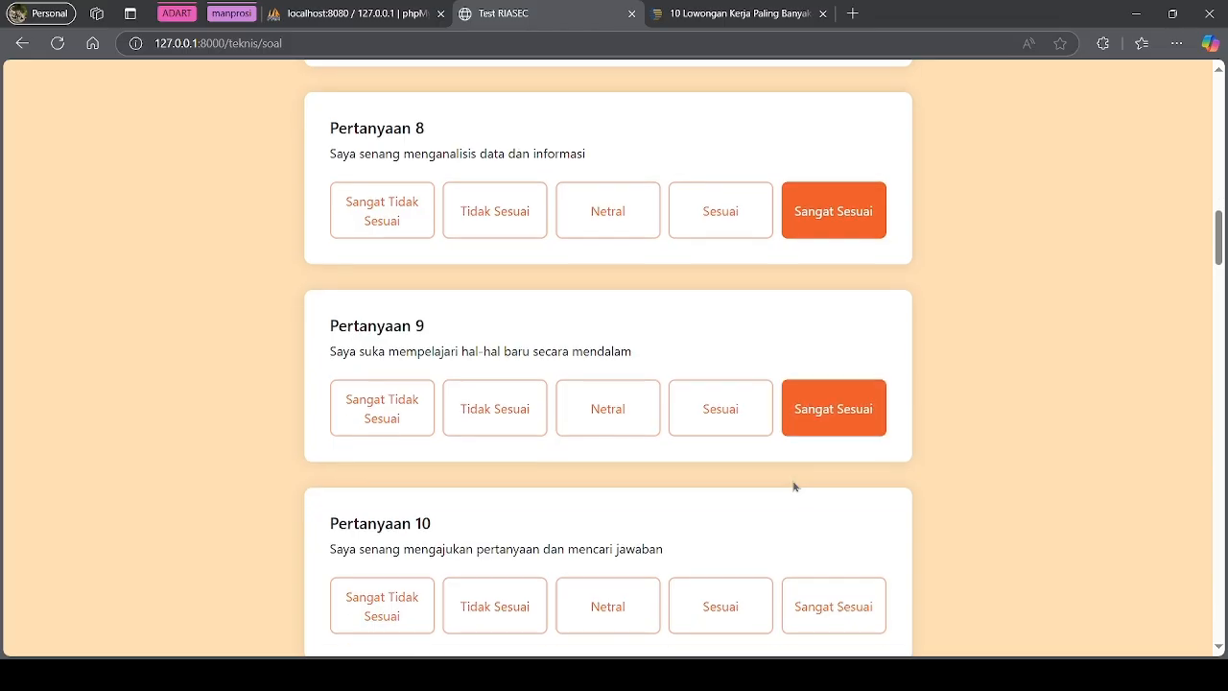
click(802, 463)
scroll(795, 471, down, 1)
scroll(795, 471, down, 2)
click(691, 429)
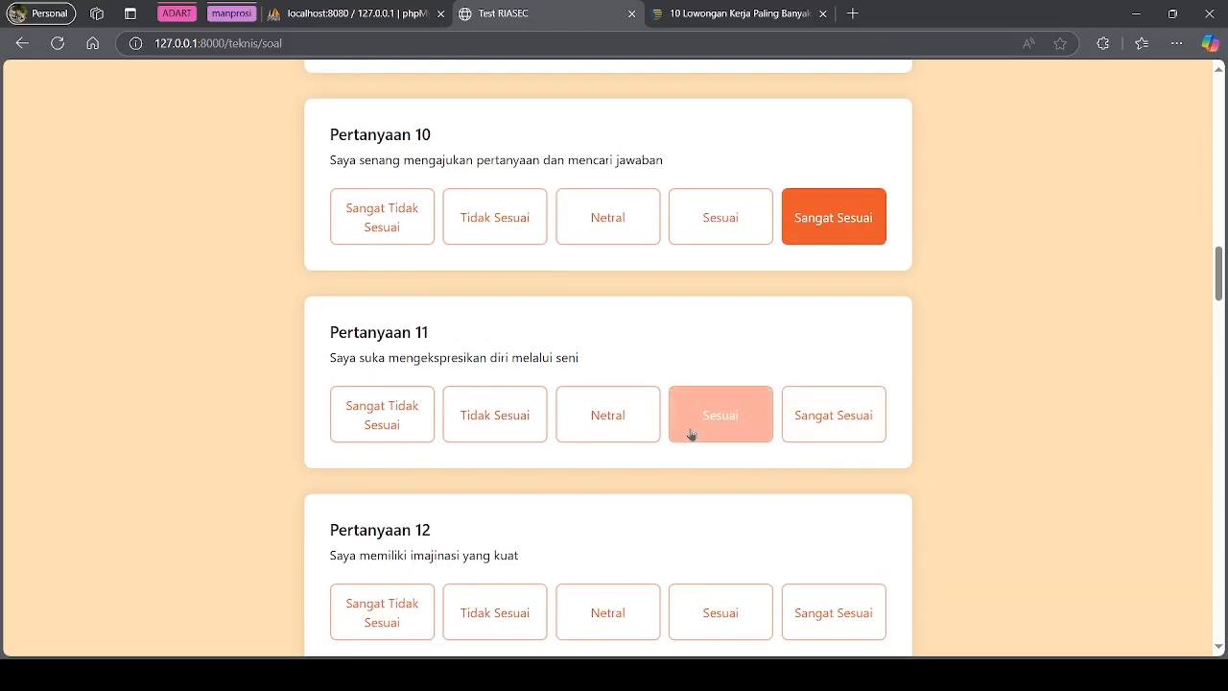
scroll(695, 446, down, 2)
click(639, 454)
scroll(825, 432, down, 3)
click(842, 413)
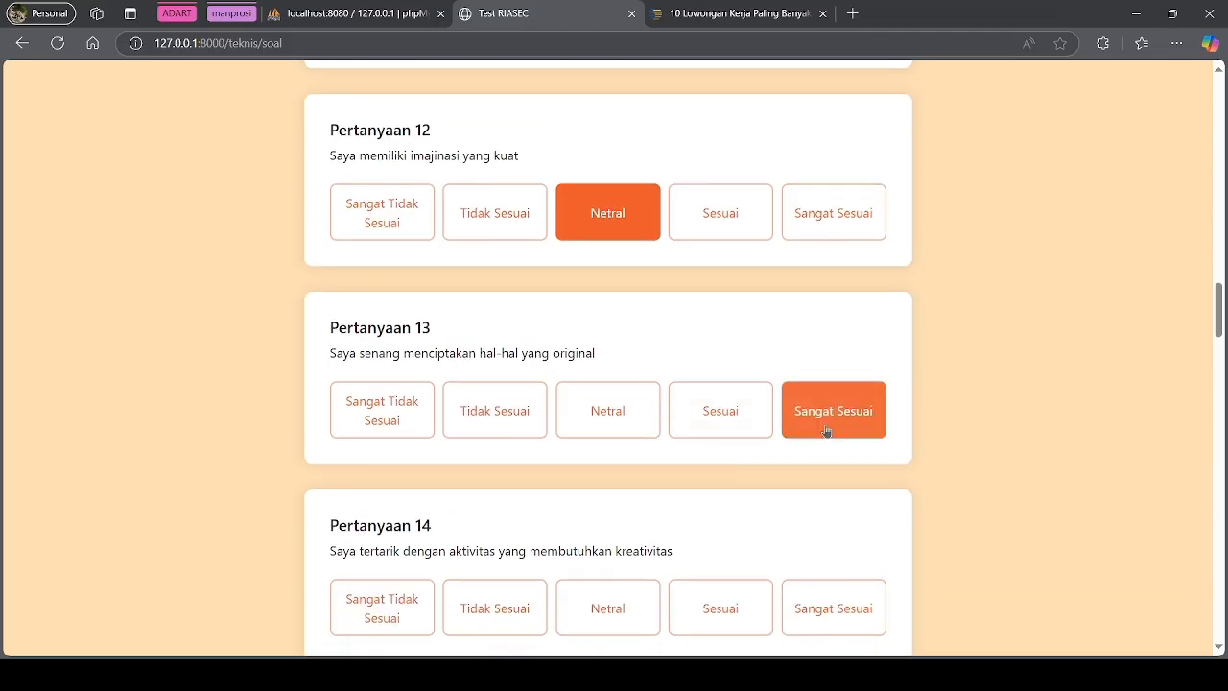
scroll(767, 412, down, 3)
click(740, 388)
Answer Pertanyaan 15–23: Sangat Sesuai ×2, Sesuai, Netral, Sangat Sesuai ×2, Sesuai, Netral, Sangat Sesuai
click(823, 567)
scroll(816, 553, down, 3)
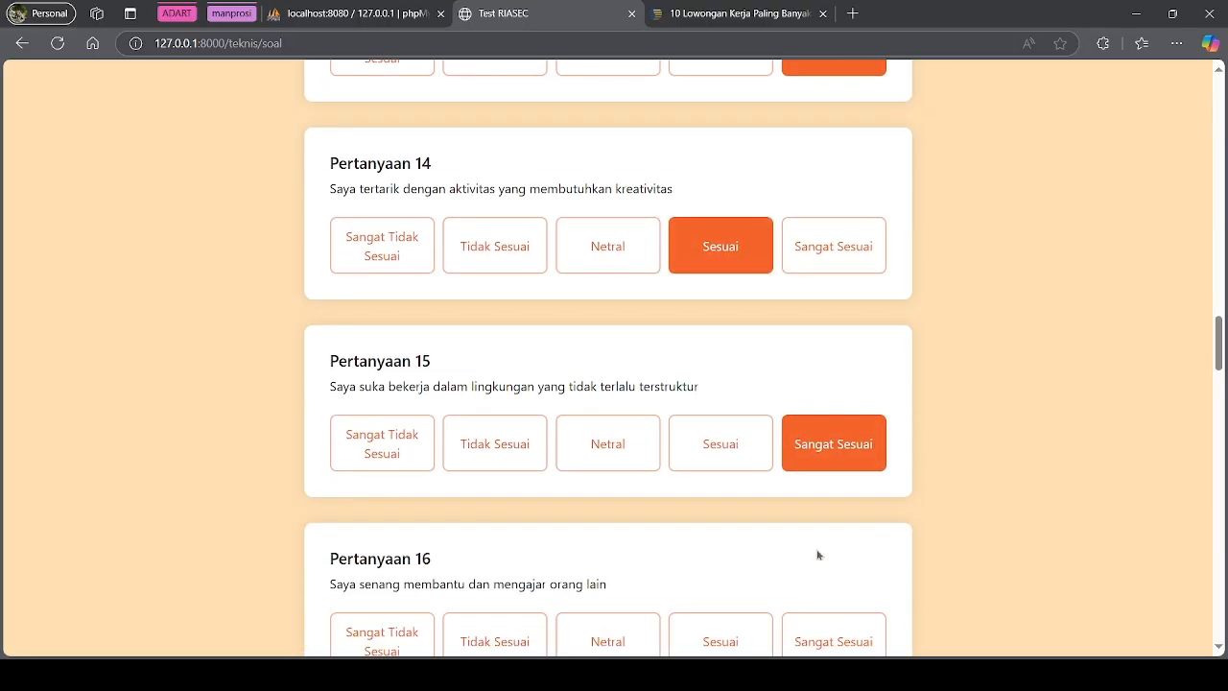
click(822, 535)
scroll(787, 522, down, 3)
click(738, 507)
scroll(738, 507, down, 3)
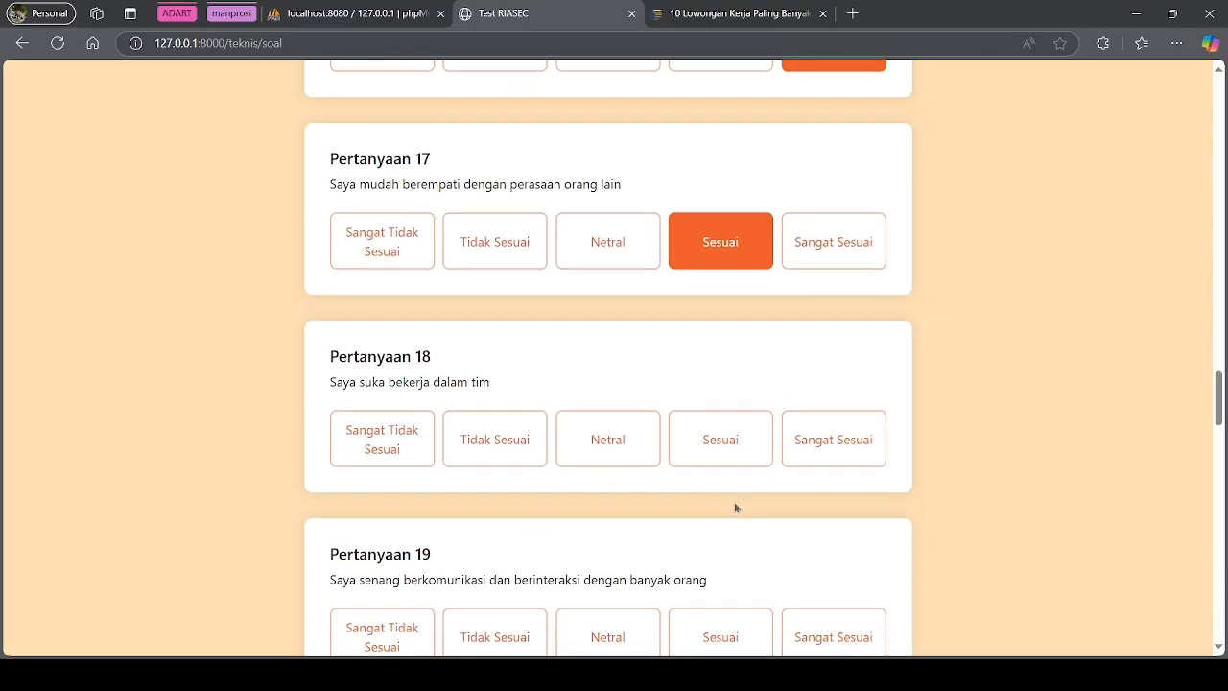
click(634, 469)
scroll(863, 432, down, 3)
click(868, 414)
click(814, 576)
scroll(777, 538, down, 3)
click(712, 558)
scroll(711, 557, down, 3)
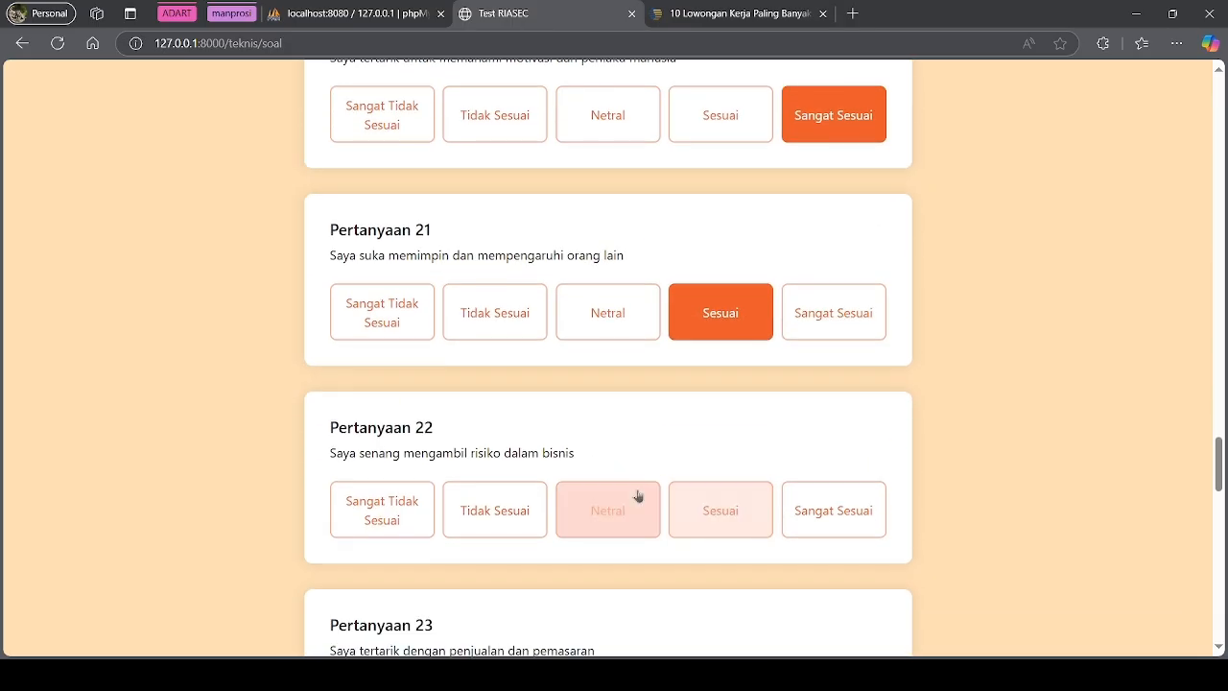
click(649, 500)
scroll(682, 507, down, 3)
click(802, 471)
scroll(672, 485, down, 3)
Answer Pertanyaan 24–30 (Sangat Tidak Sesuai ×2, Sangat Sesuai, Tidak Sesuai, Sangat Sesuai ×2, Sesuai) and submit
click(376, 366)
click(387, 543)
scroll(386, 543, down, 3)
click(811, 513)
scroll(672, 511, down, 3)
click(491, 466)
scroll(770, 493, down, 4)
click(833, 357)
click(825, 545)
scroll(729, 508, down, 3)
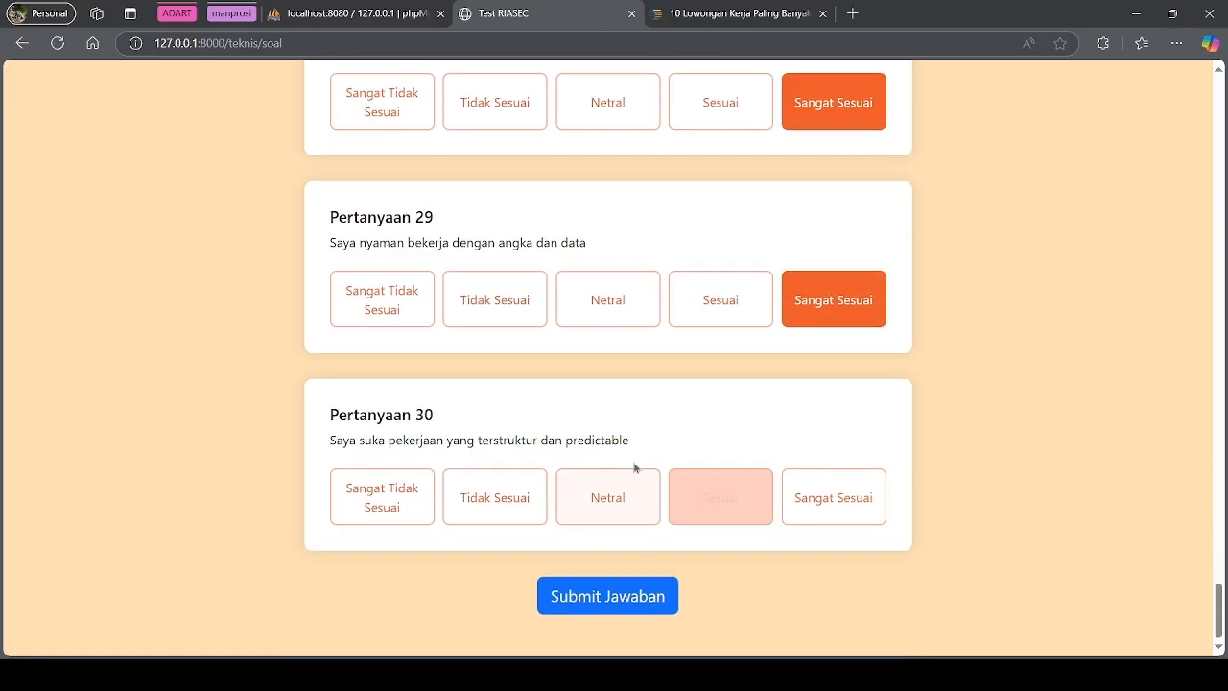
click(723, 521)
click(637, 595)
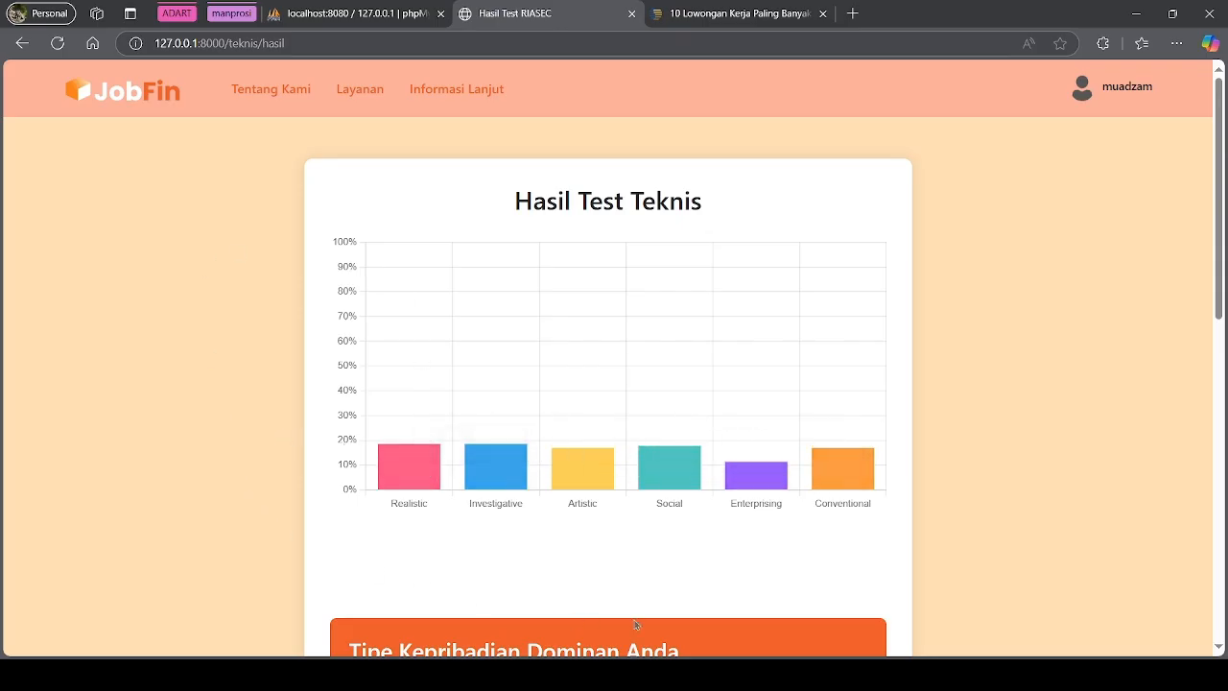
Read each RIASEC score: Realistic/Investigative 18,548, Social 17,742, Artistic/Conventional 16,935, Enterprising 11,29
mouse_move(415, 483)
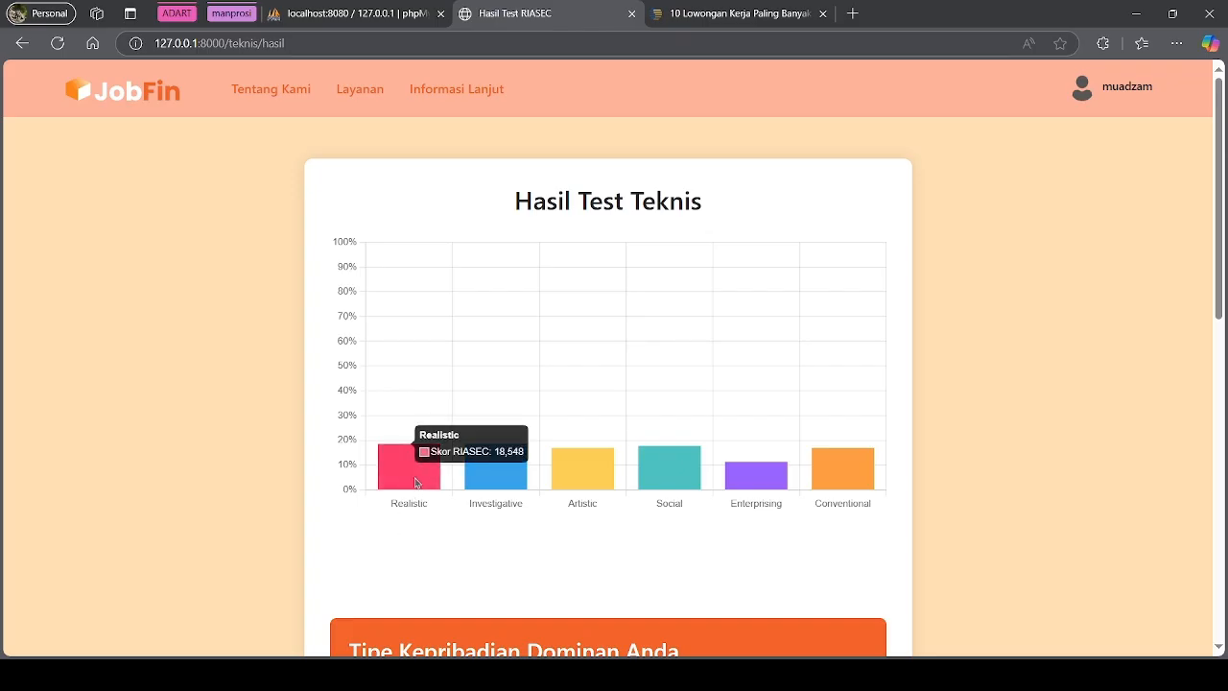
mouse_move(484, 478)
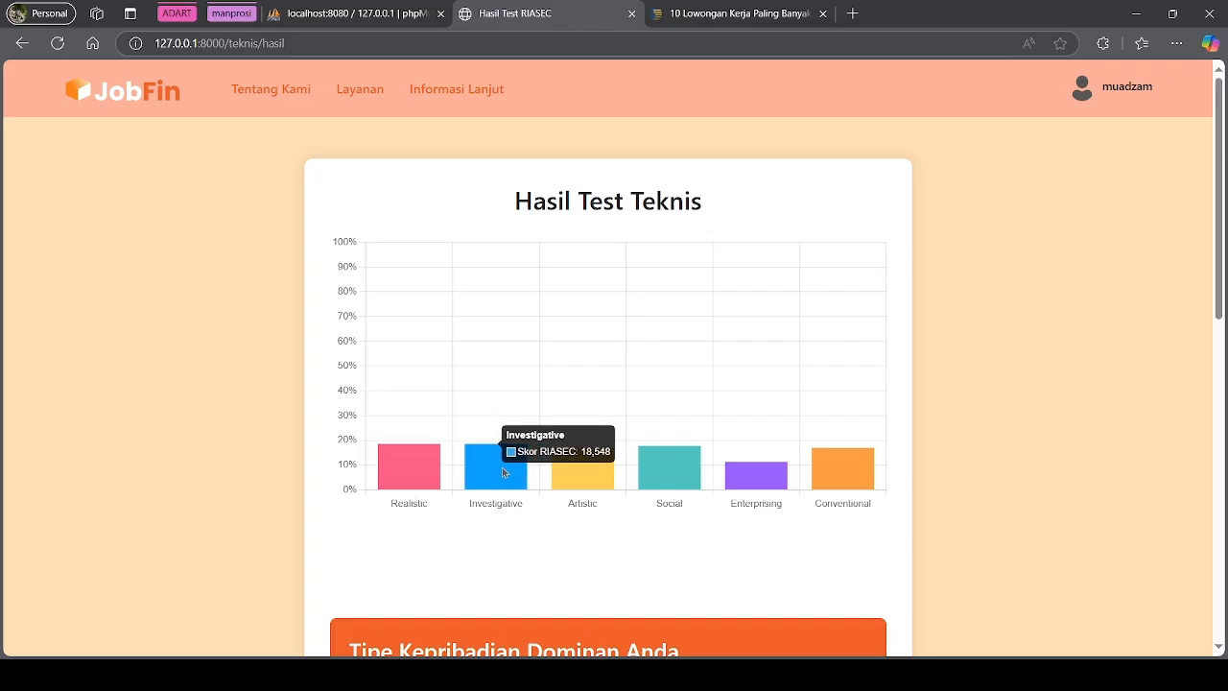
mouse_move(578, 472)
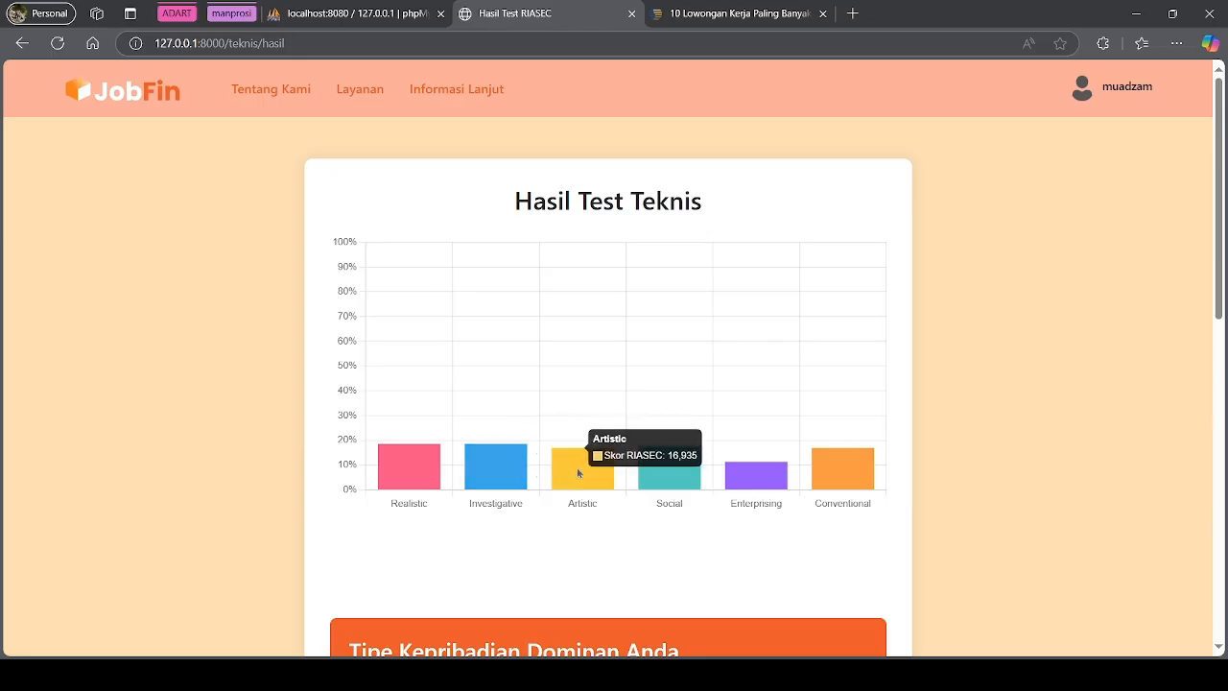
mouse_move(660, 487)
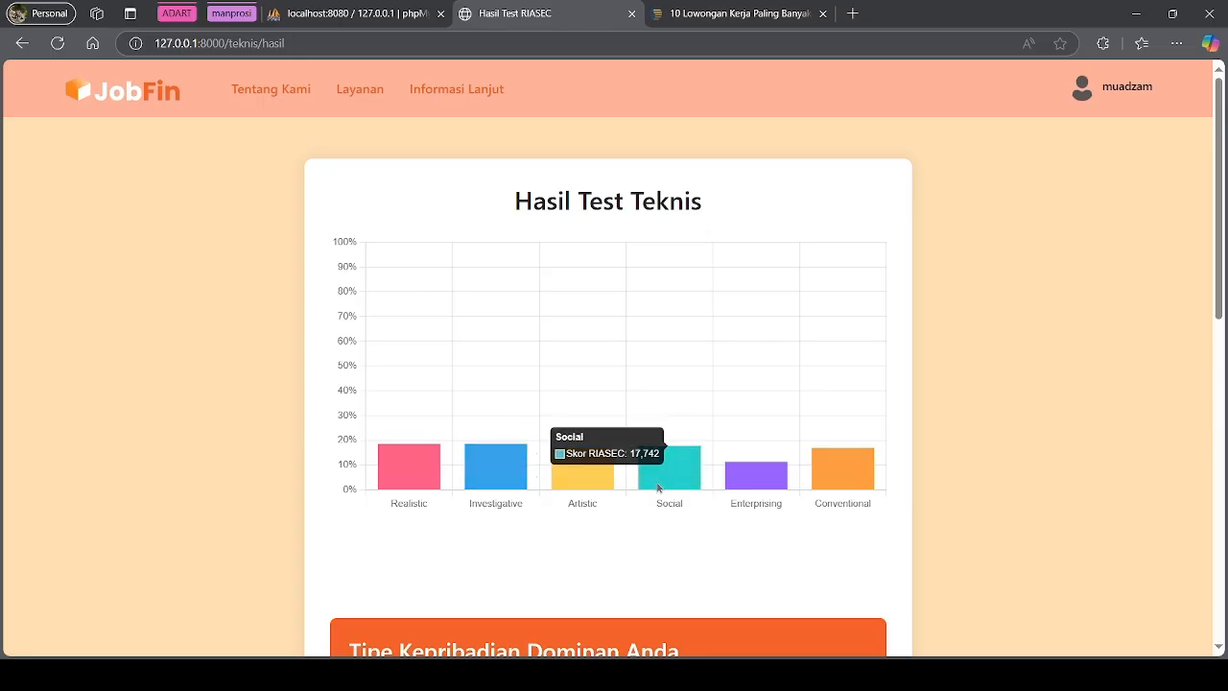
mouse_move(750, 474)
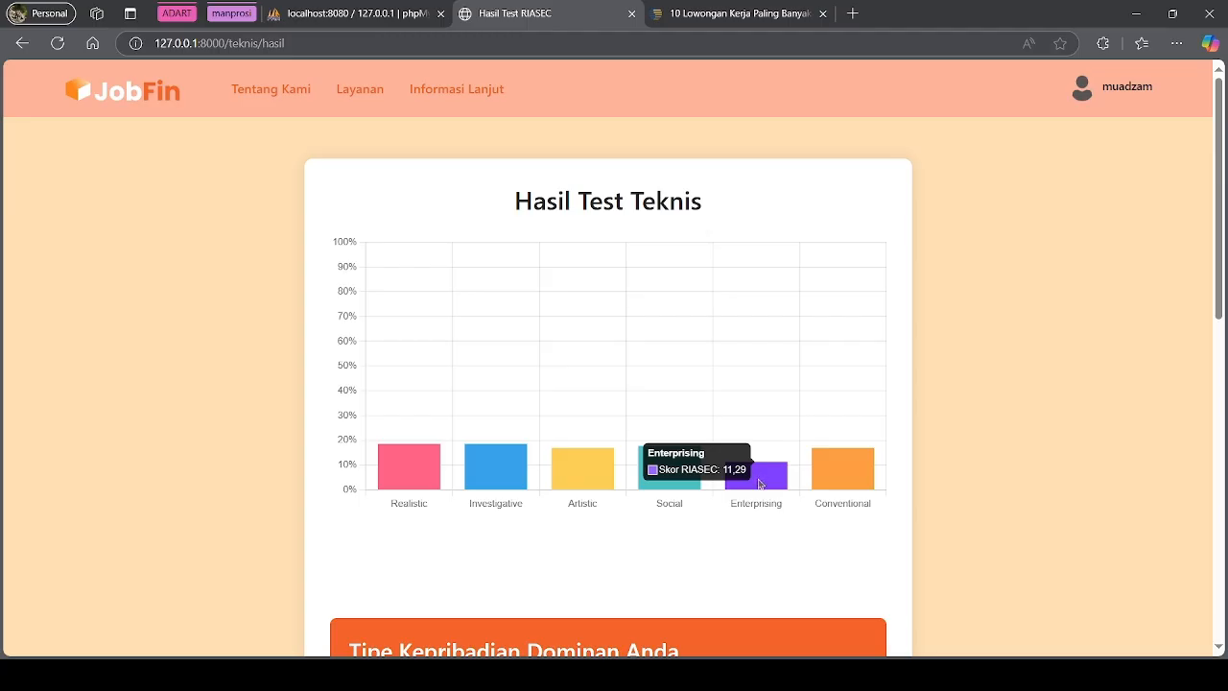
mouse_move(846, 485)
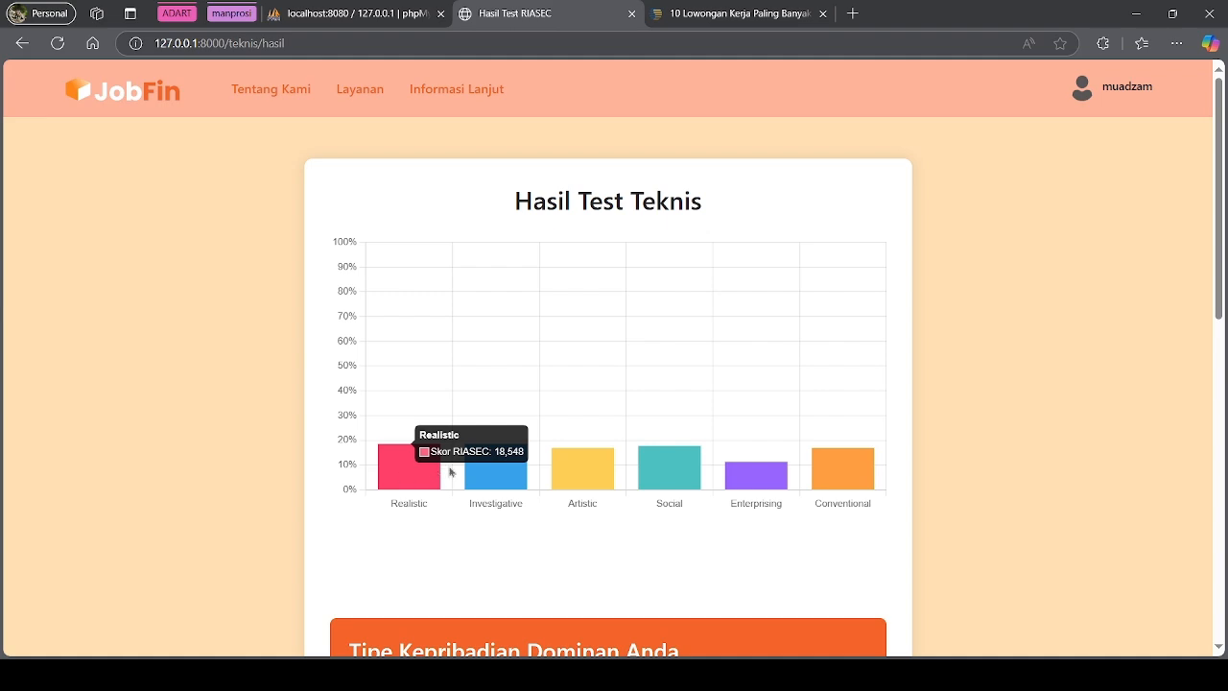
Review the dominant types and Dokter Hewan, Teknisi Medis, Perawat recommendations, then focus the feedback box
scroll(556, 451, down, 5)
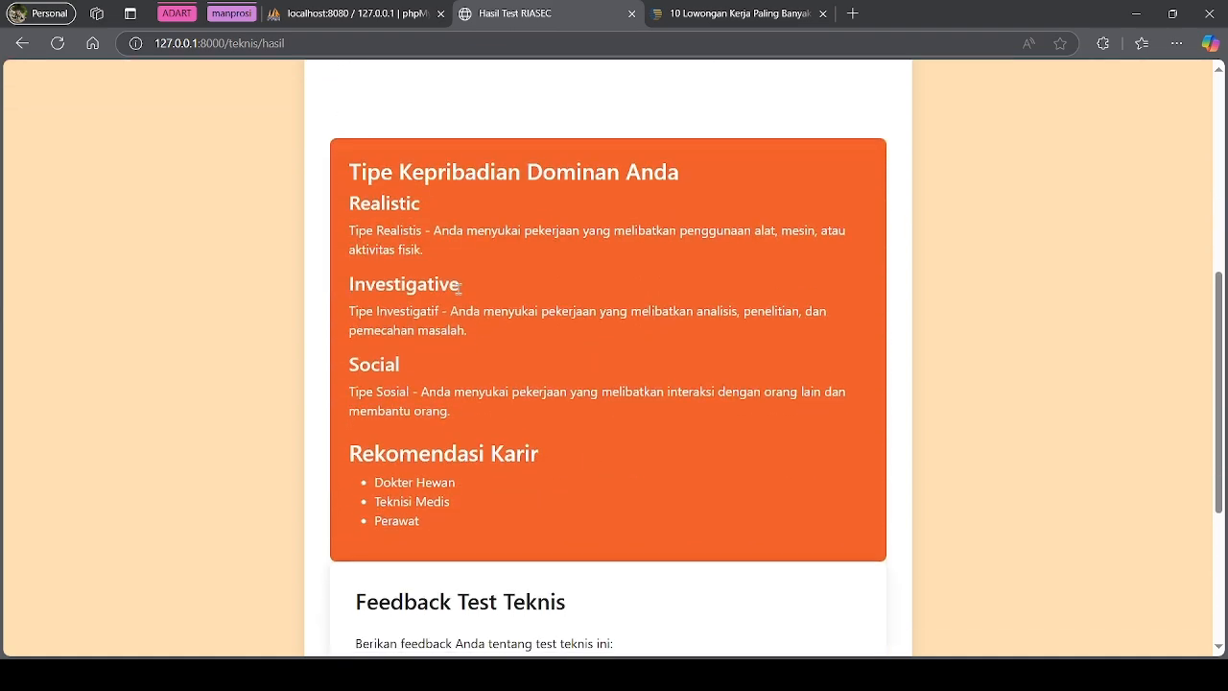
scroll(390, 401, down, 1)
drag(428, 474, 368, 397)
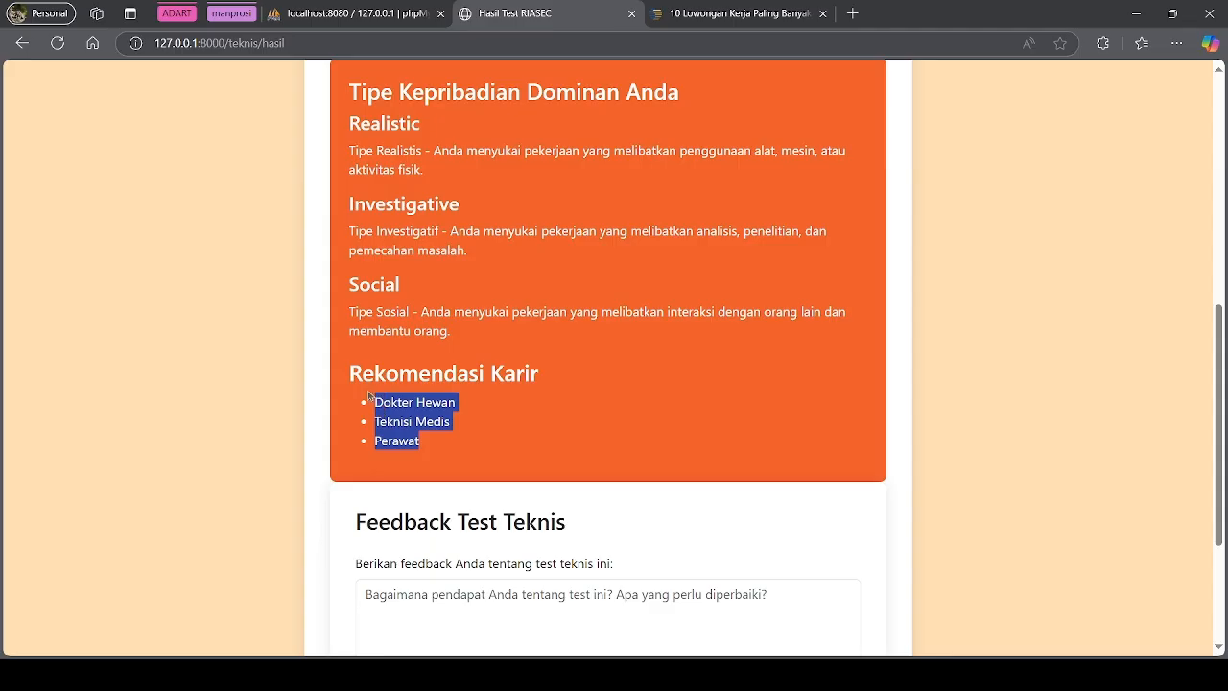
click(414, 418)
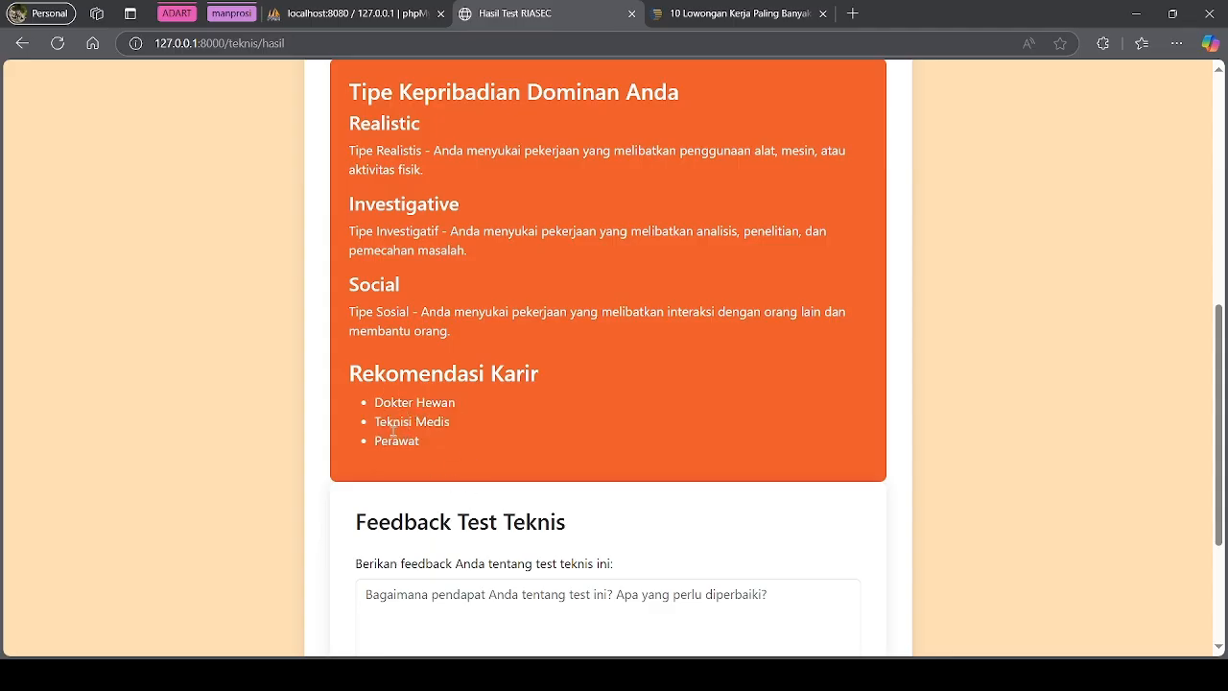
drag(396, 431, 420, 436)
click(451, 466)
scroll(451, 467, down, 2)
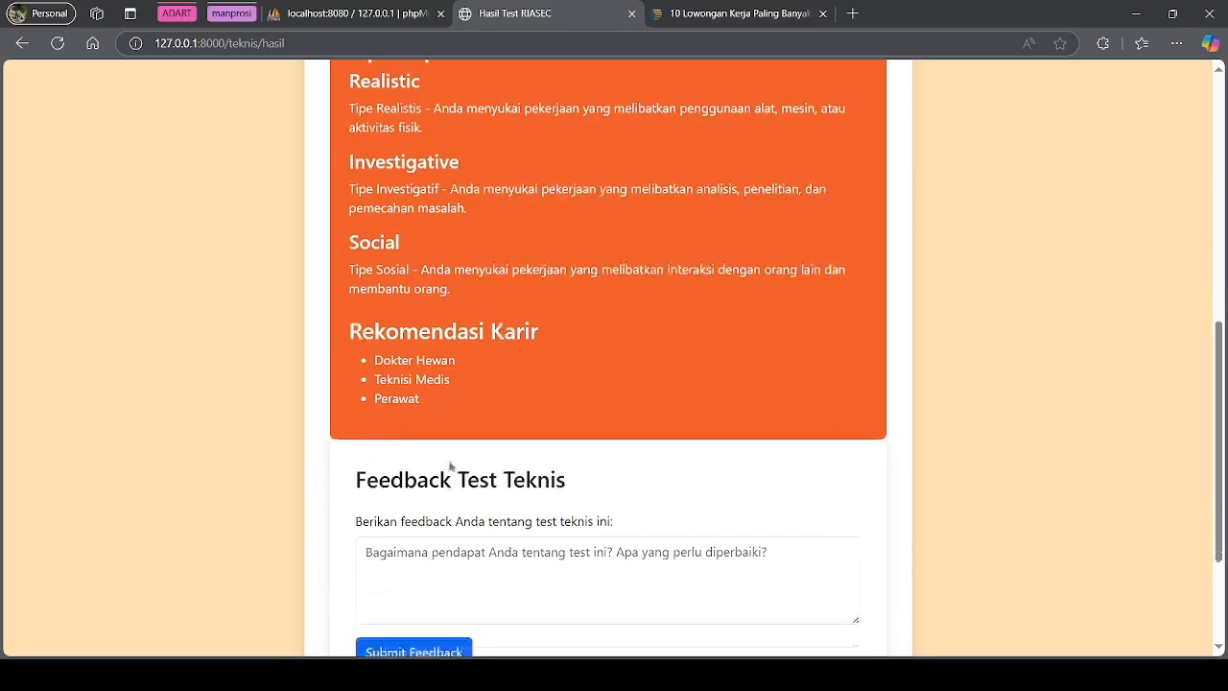
click(514, 461)
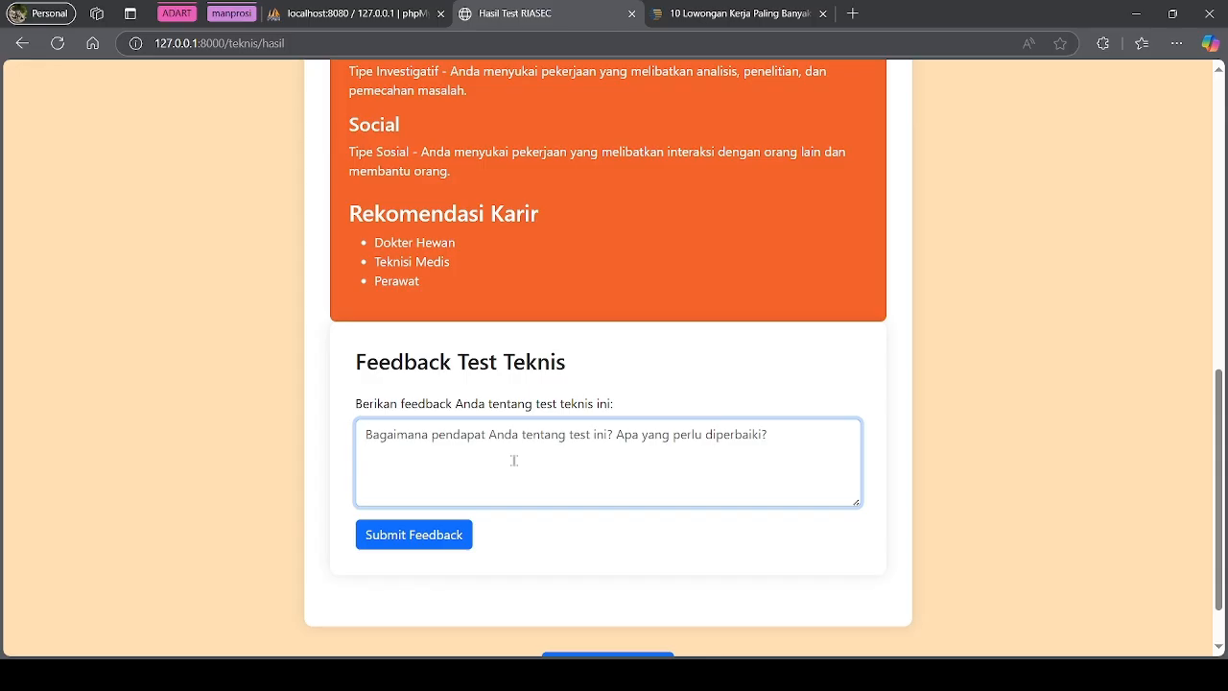
Submit feedback 'seru banget!! saya jadi mengetahui arah tujuan saya!' and scroll to Feedback Anda
text(seru bange)
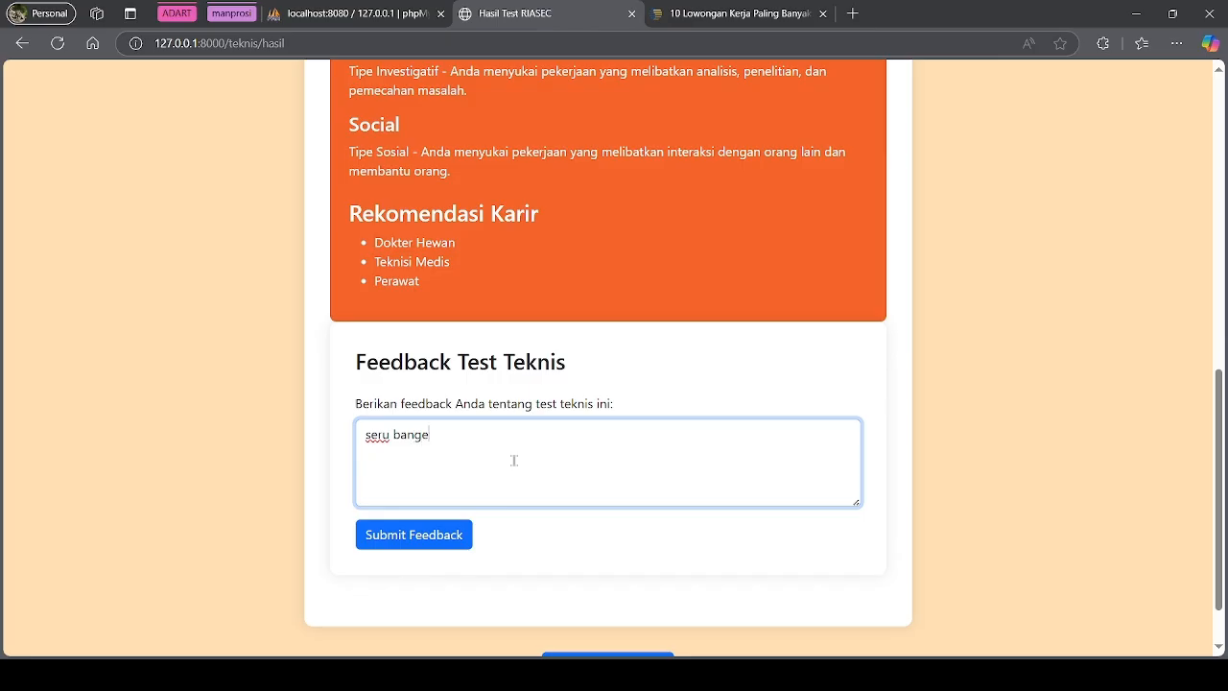
text(t!)
text(! saya jadi menge)
text(tah)
key(BackSpace)
text(ah tujuan saya!)
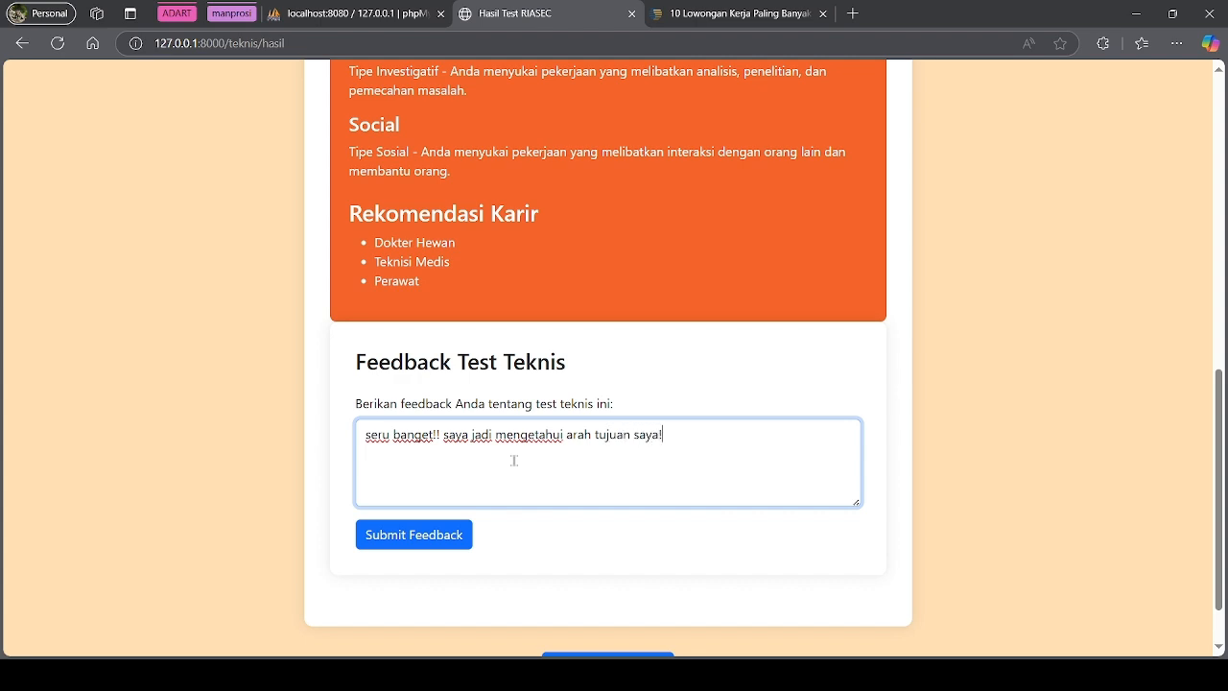
click(407, 543)
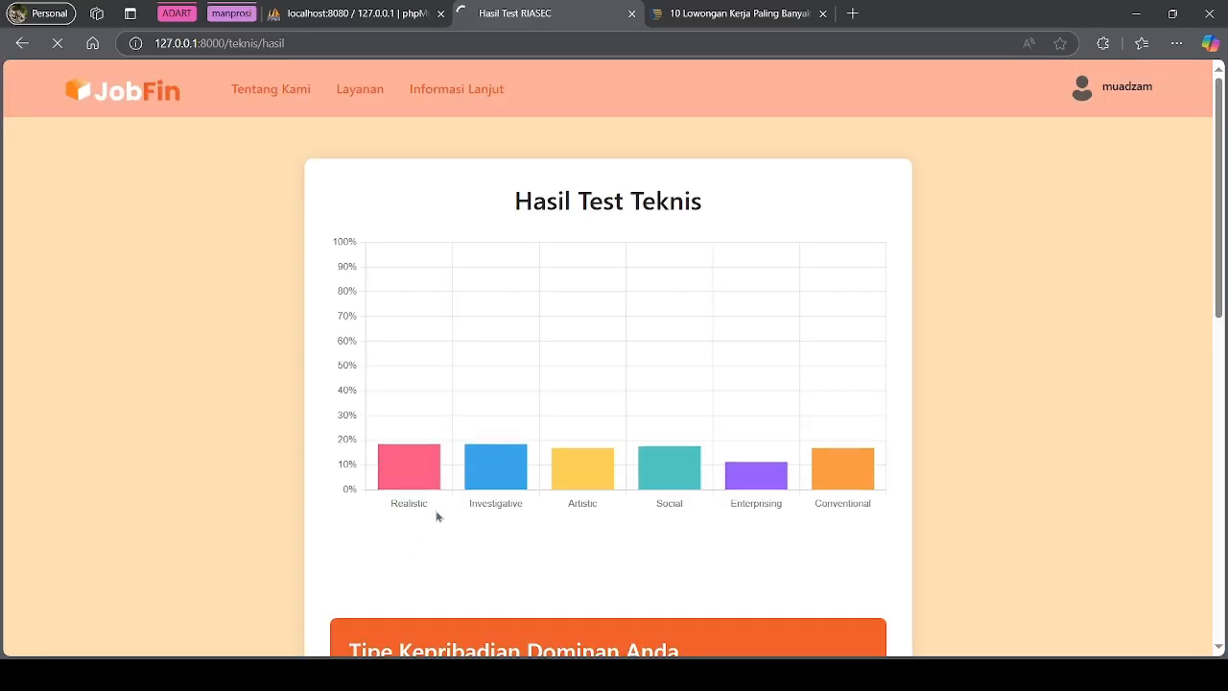
scroll(557, 538, down, 8)
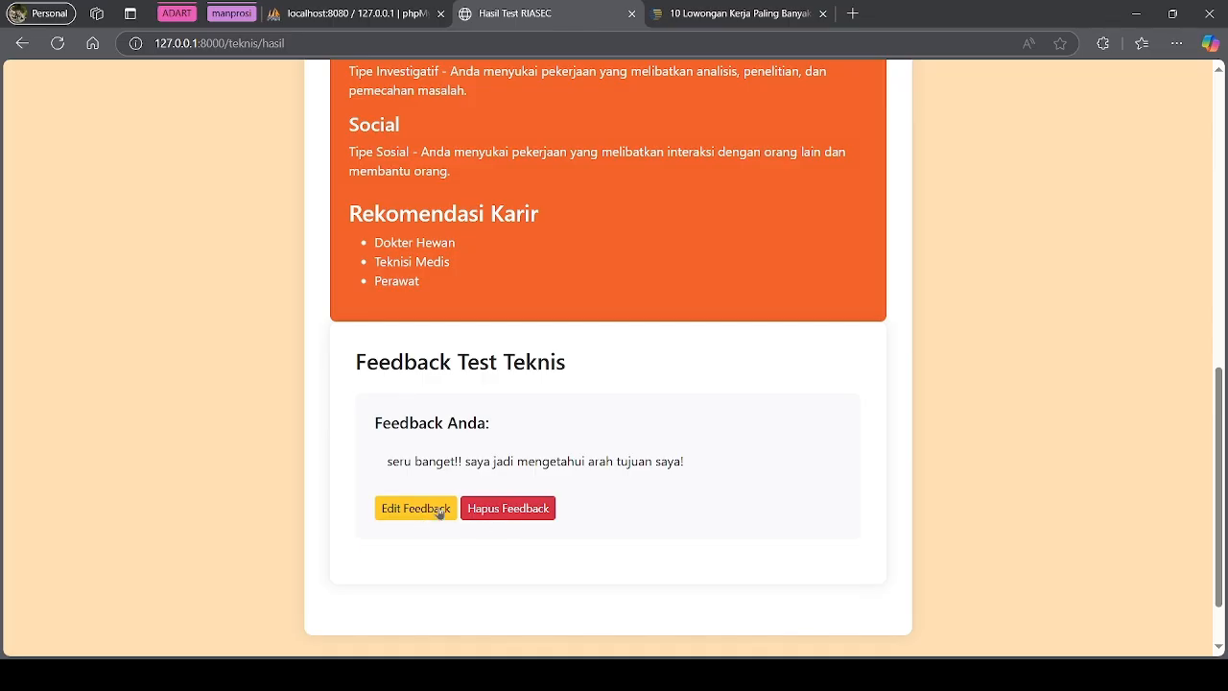
scroll(608, 505, down, 1)
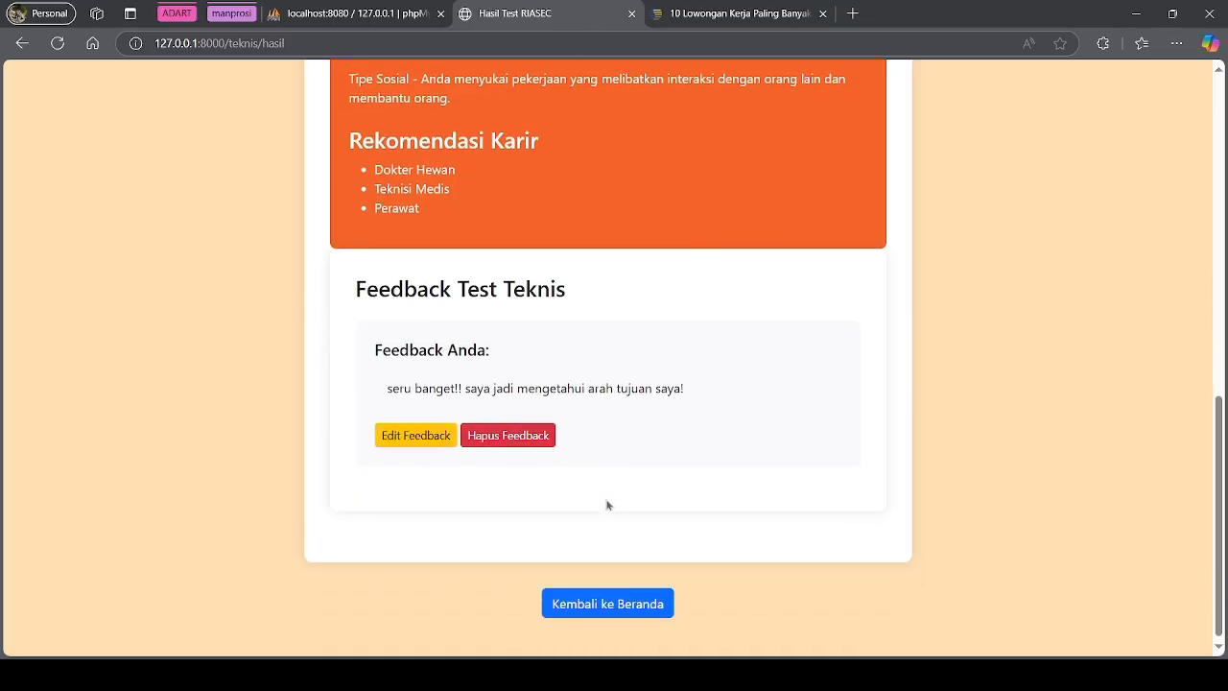
Return to the home page and begin the Tes Minat Bakat with Mulai Test!
click(637, 609)
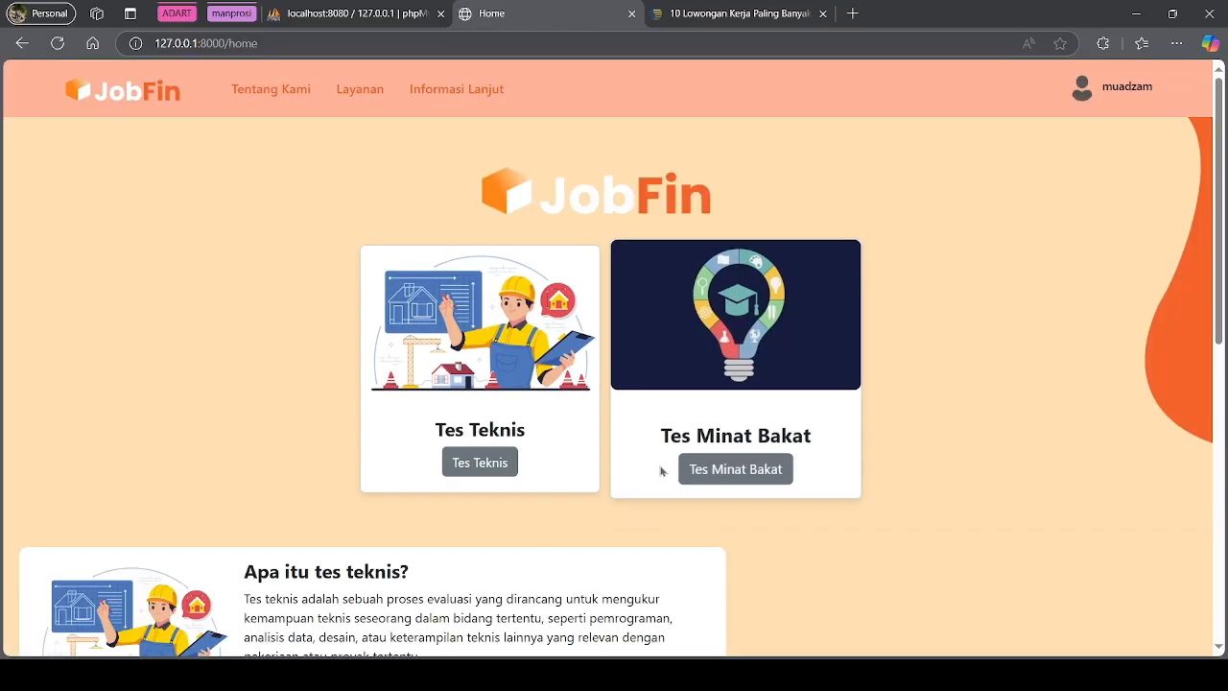
click(771, 474)
click(395, 428)
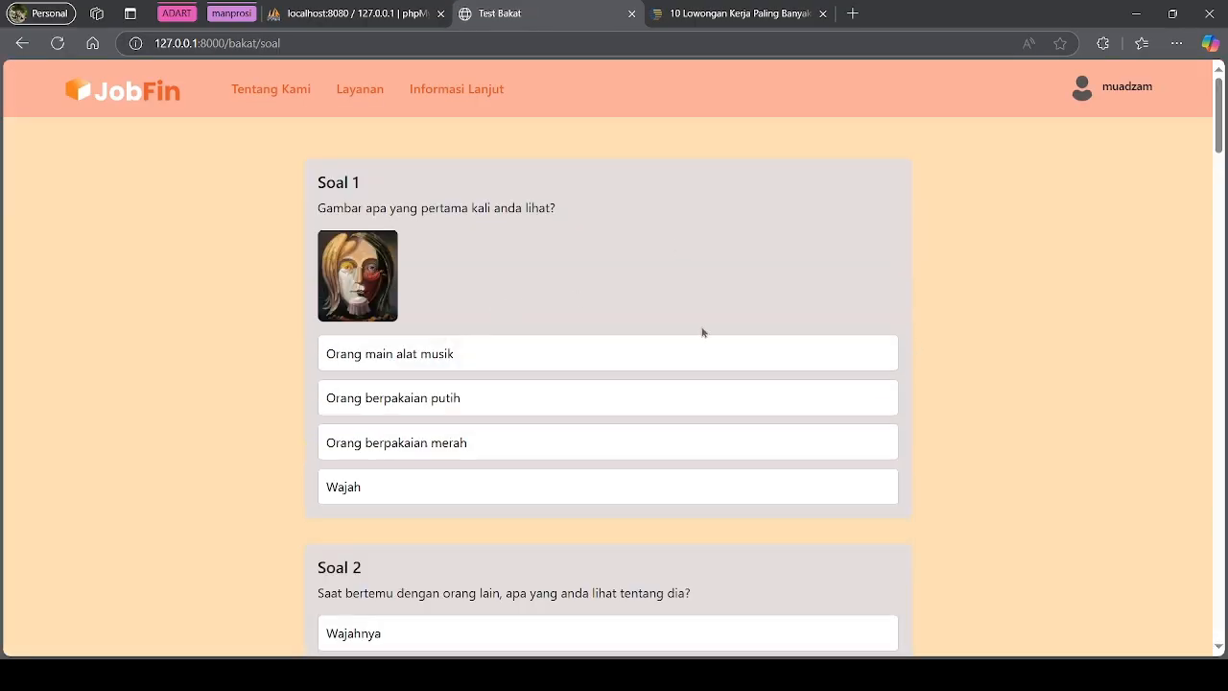
Answer Soal 1–5: Wajah, Apa yang sudah dilakukan dengannya, Tiga macam warna, Kebebasan dan fleksibilitas, seeking friends' support
scroll(655, 311, down, 10)
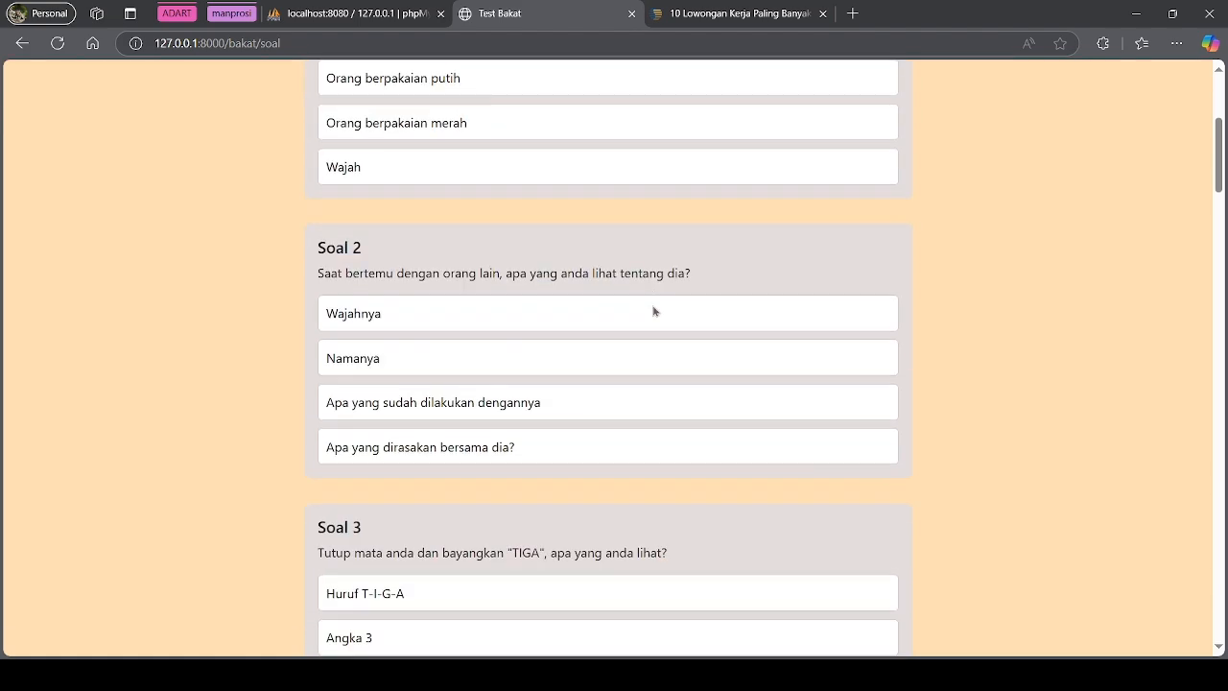
scroll(652, 316, up, 7)
scroll(657, 307, up, 3)
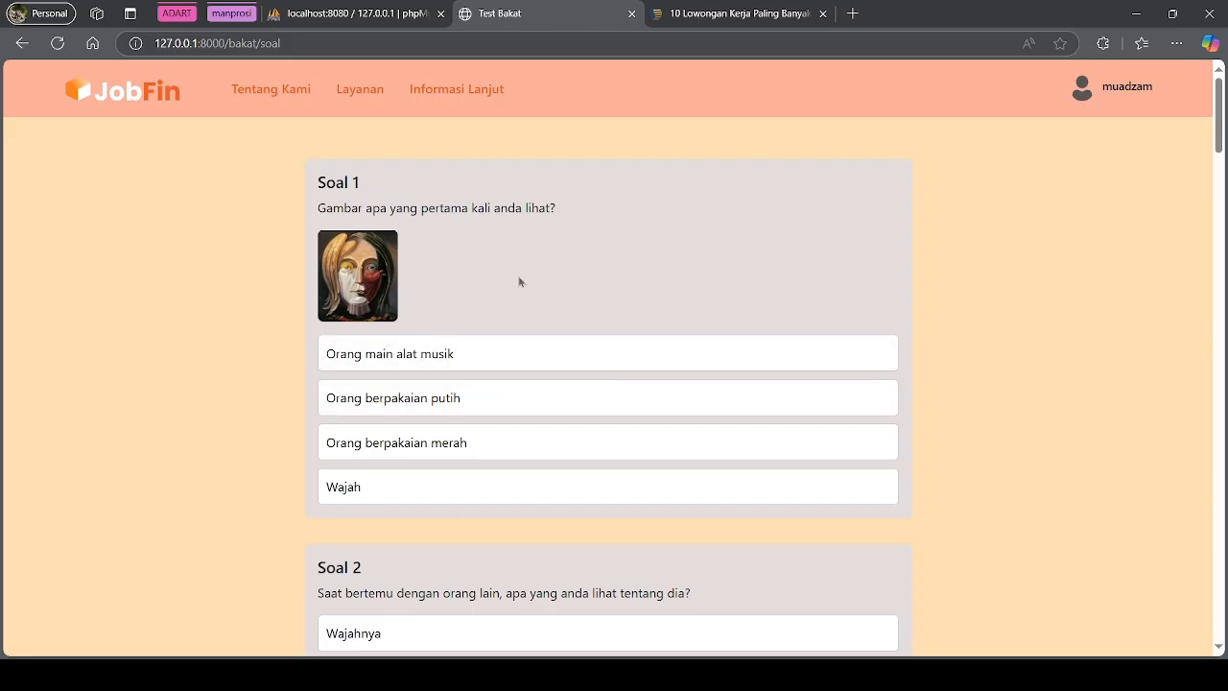
click(387, 487)
scroll(413, 479, down, 2)
click(442, 493)
scroll(444, 493, down, 3)
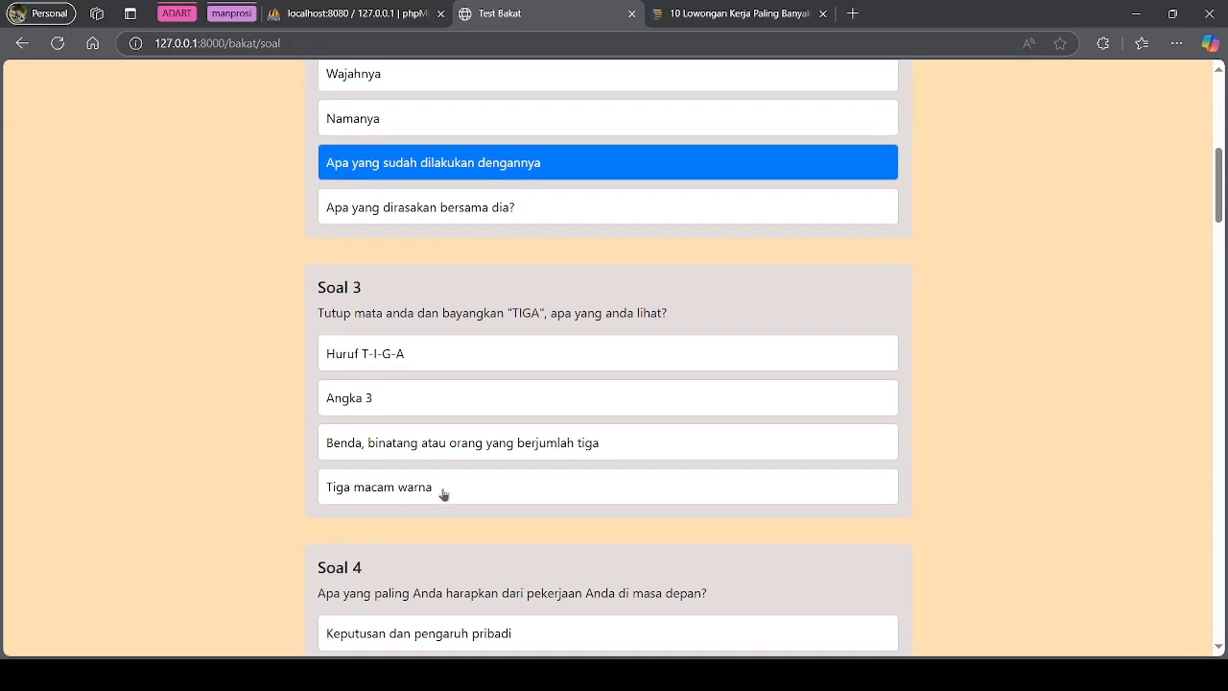
click(428, 500)
scroll(428, 503, down, 2)
click(428, 522)
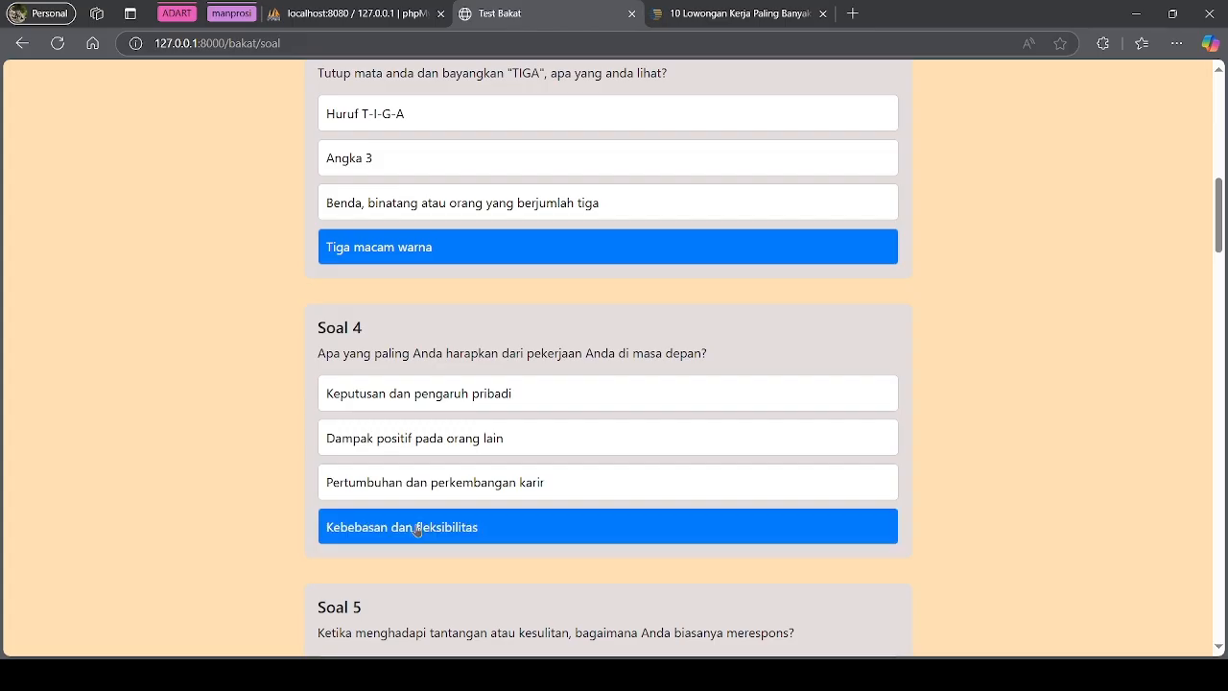
scroll(422, 526, down, 2)
click(395, 570)
Answer Soal 6–10: developing new skills, Seniman atau desainer, pressured but coping, Kemampuan analitis, data analysis
scroll(434, 518, down, 3)
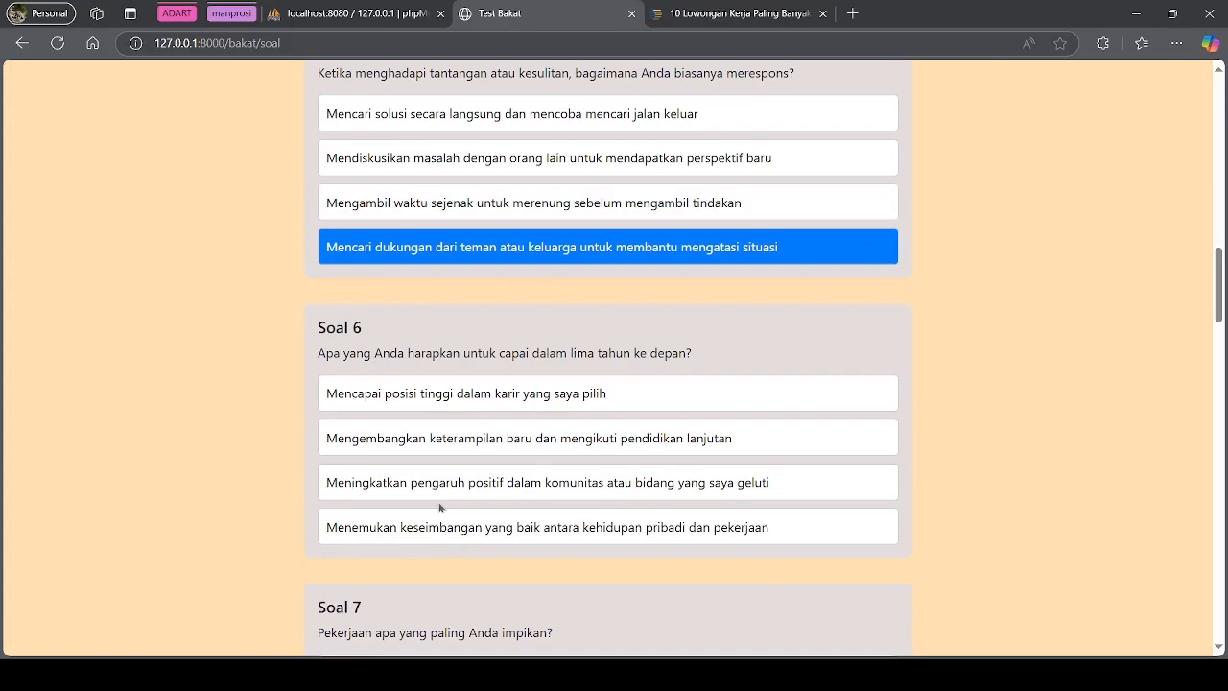
click(465, 449)
scroll(466, 449, down, 1)
scroll(464, 449, down, 2)
click(458, 445)
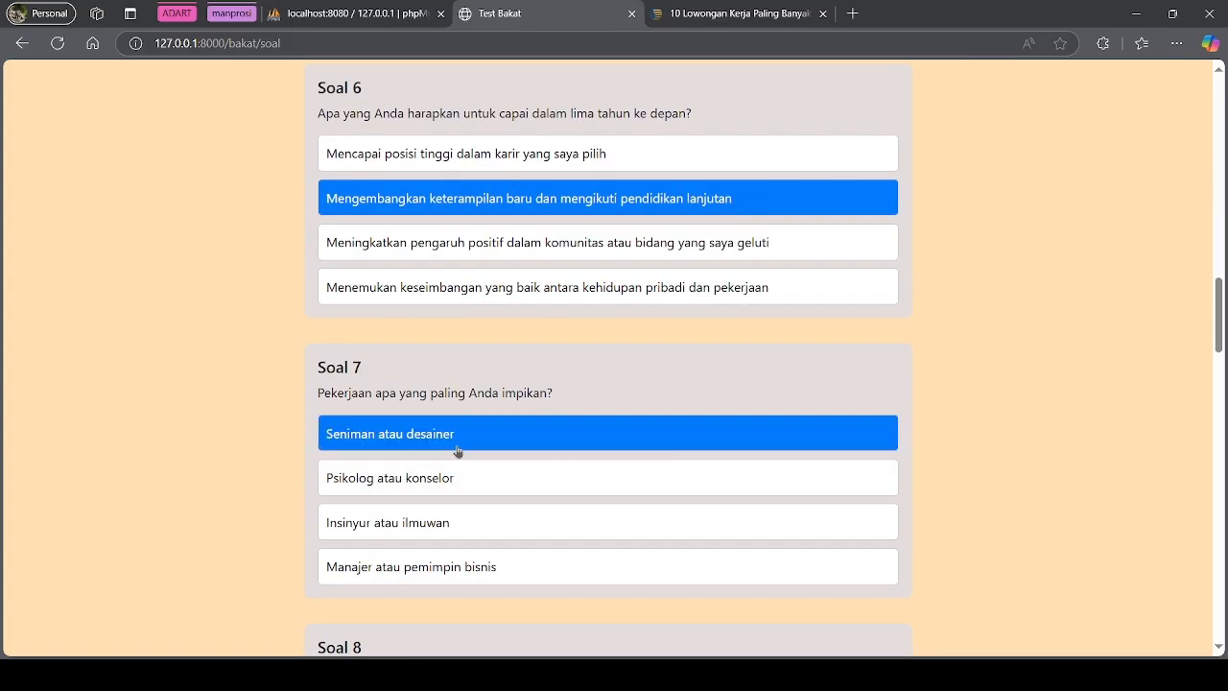
scroll(458, 449, down, 2)
click(391, 610)
scroll(391, 608, down, 3)
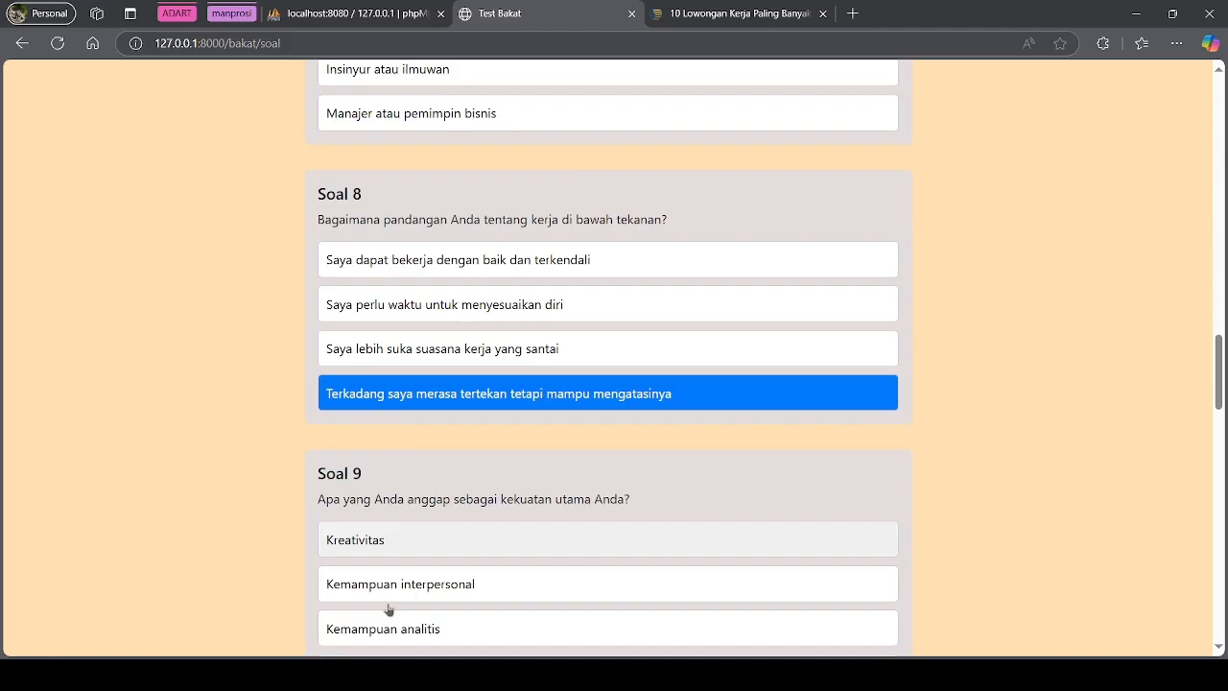
click(428, 522)
scroll(428, 523, down, 3)
click(417, 524)
Answer Soal 11–15 (business management through Pelaksana yang menyelesaikan tugas) and submit the test
scroll(423, 530, down, 4)
click(430, 413)
scroll(430, 422, down, 3)
click(434, 369)
scroll(435, 398, down, 3)
click(433, 363)
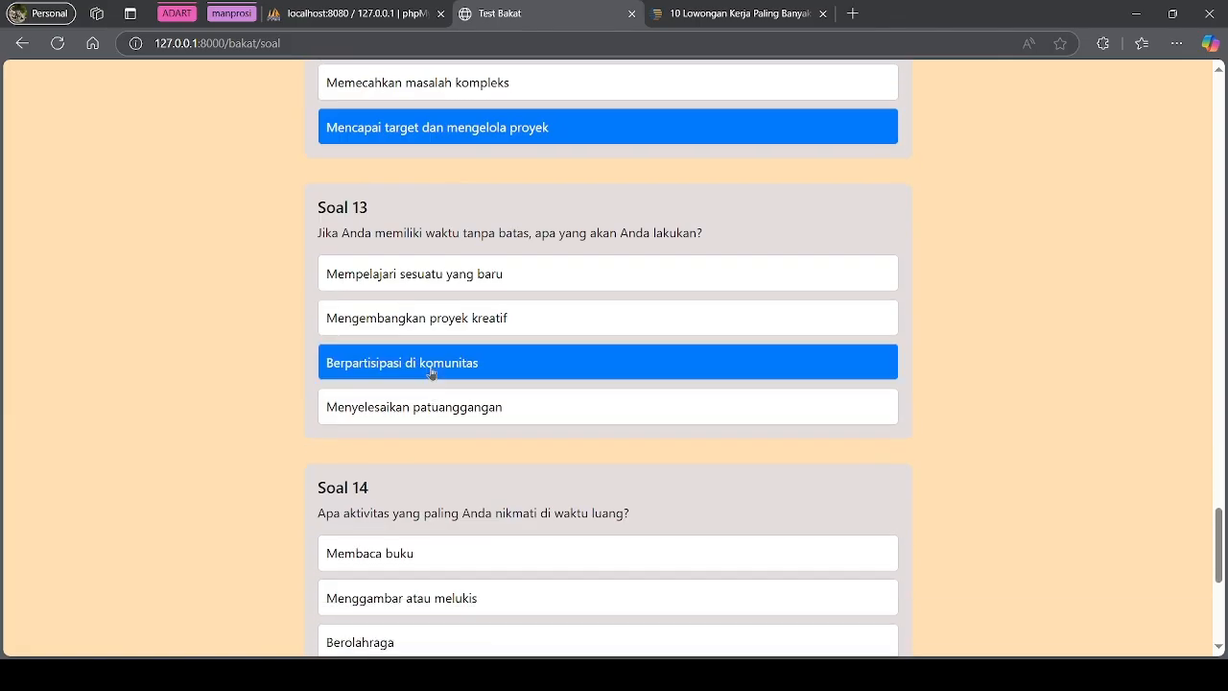
scroll(429, 413, down, 3)
click(404, 379)
scroll(405, 431, down, 1)
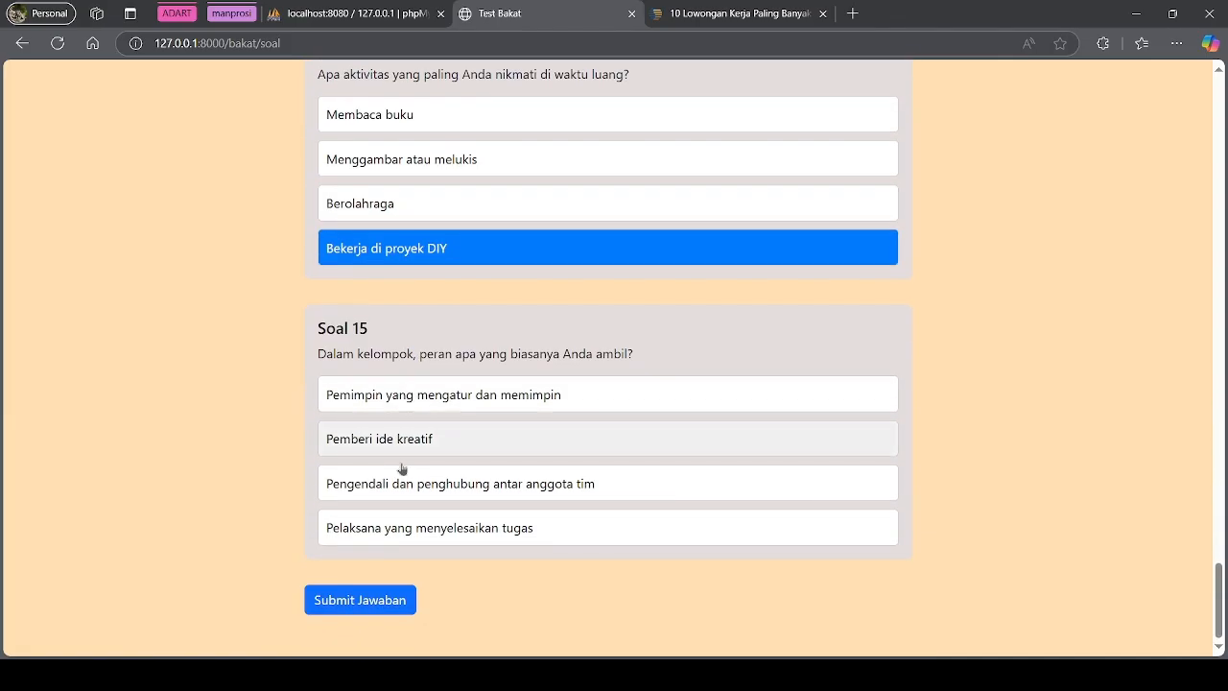
click(384, 531)
click(378, 609)
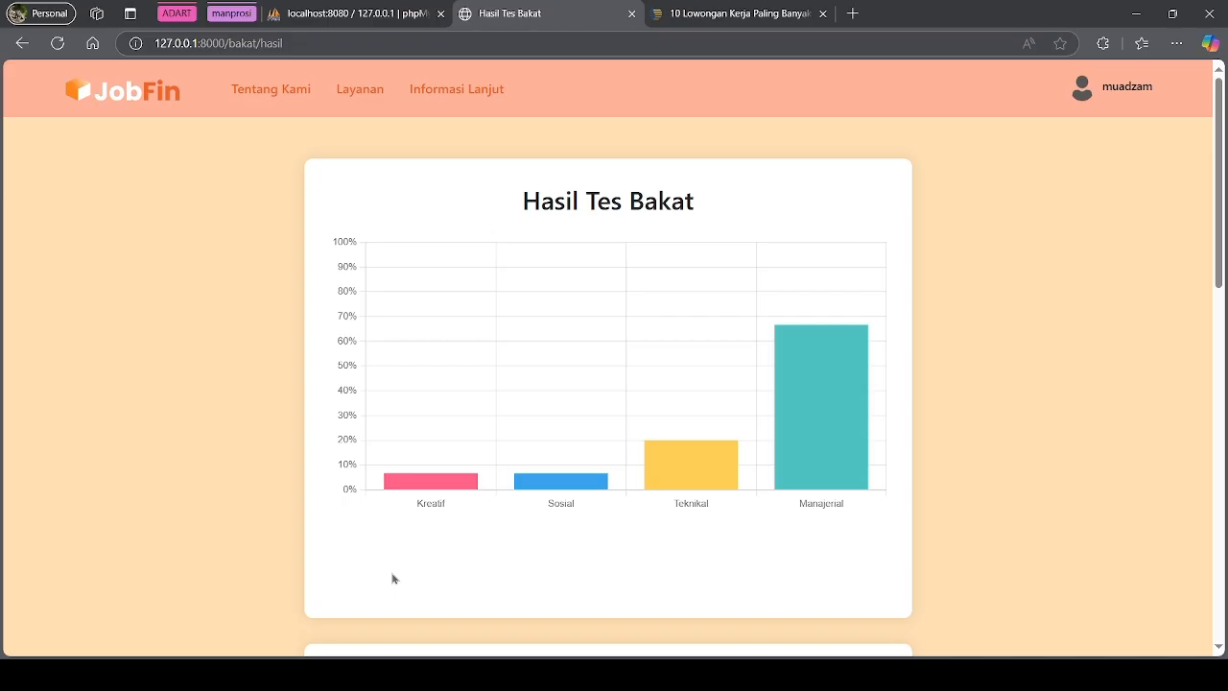
Inspect the Hasil Tes Bakat chart bars, where Manajerial scores highest near 67%
mouse_move(793, 413)
scroll(797, 393, down, 1)
scroll(796, 379, up, 1)
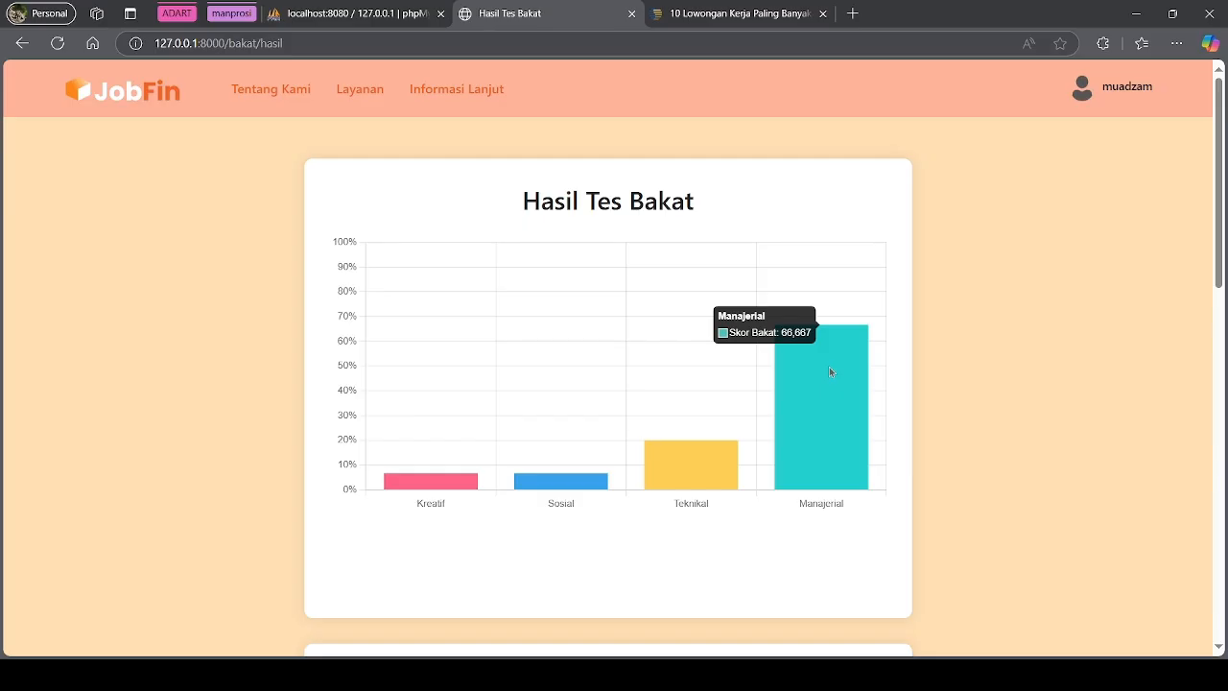
mouse_move(710, 473)
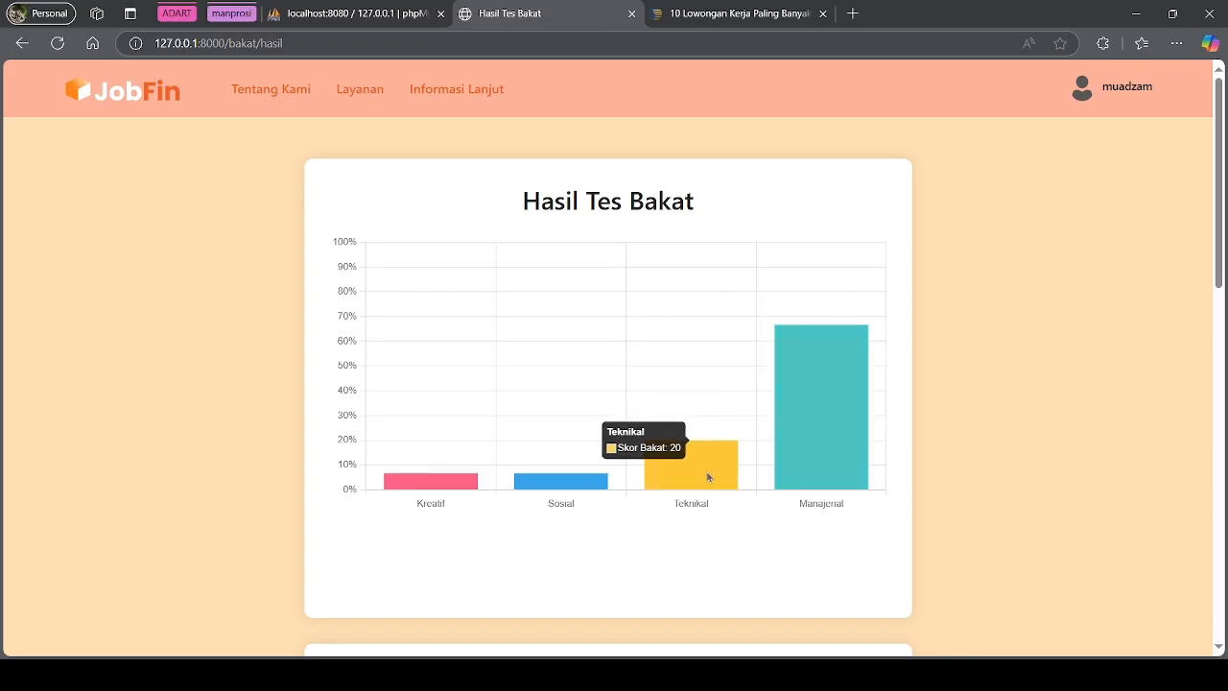
mouse_move(583, 483)
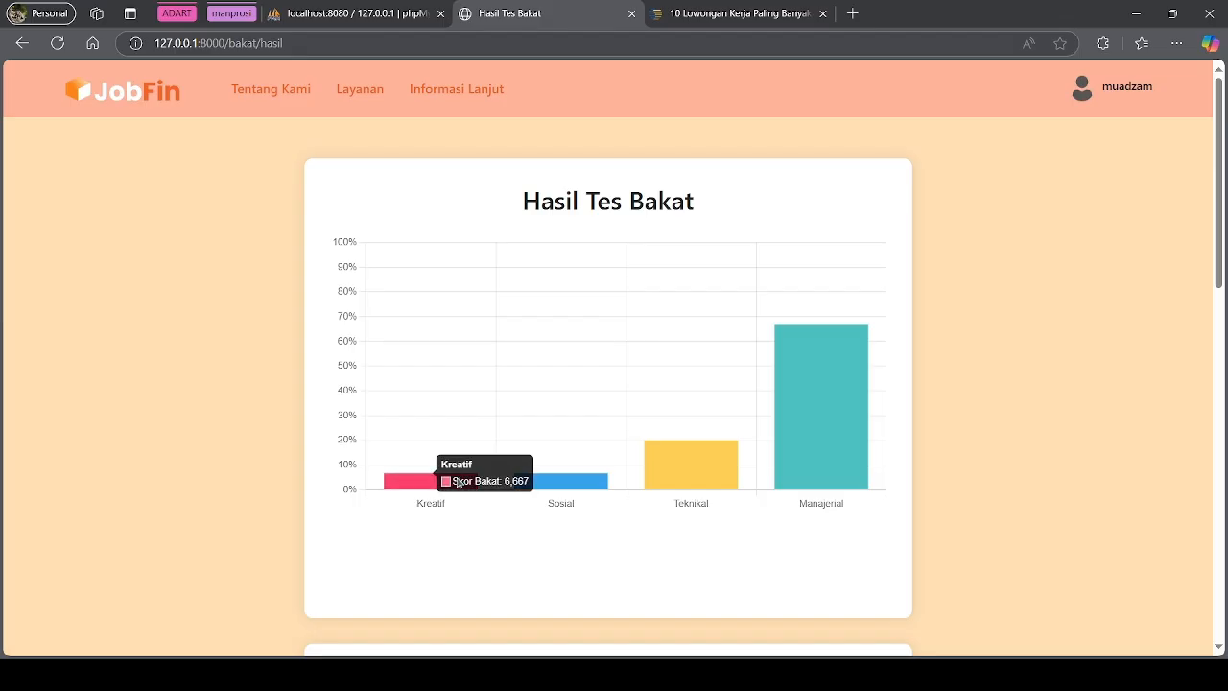
scroll(715, 378, down, 3)
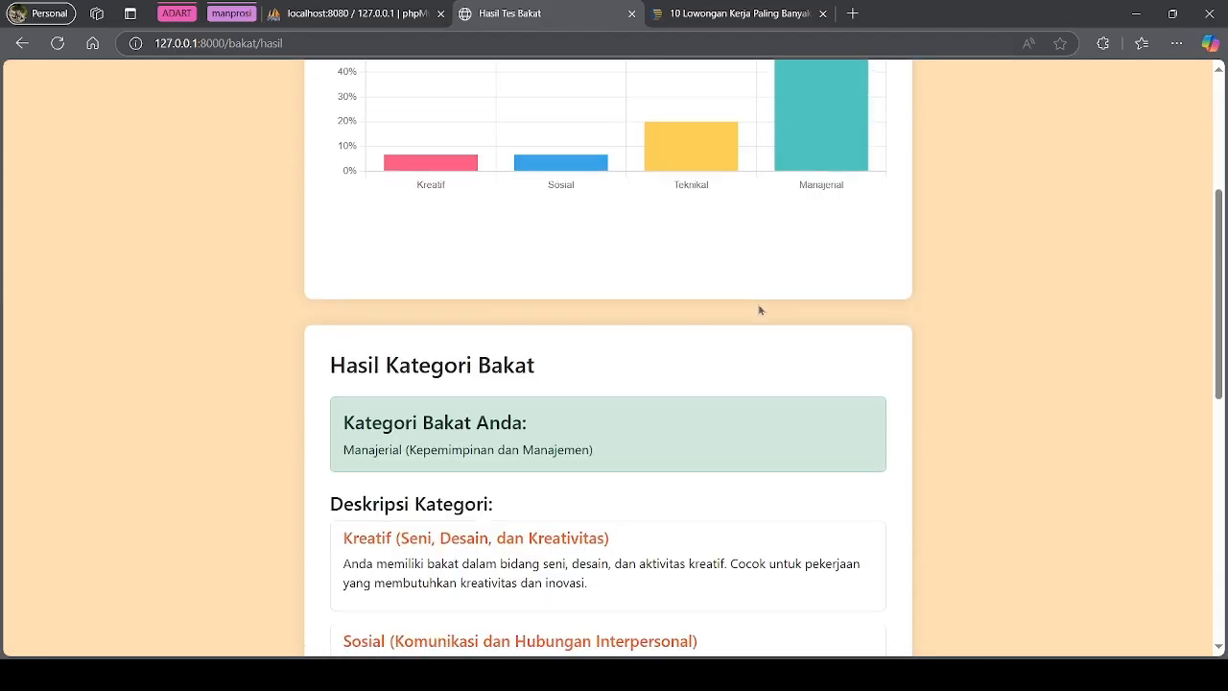
scroll(759, 310, up, 2)
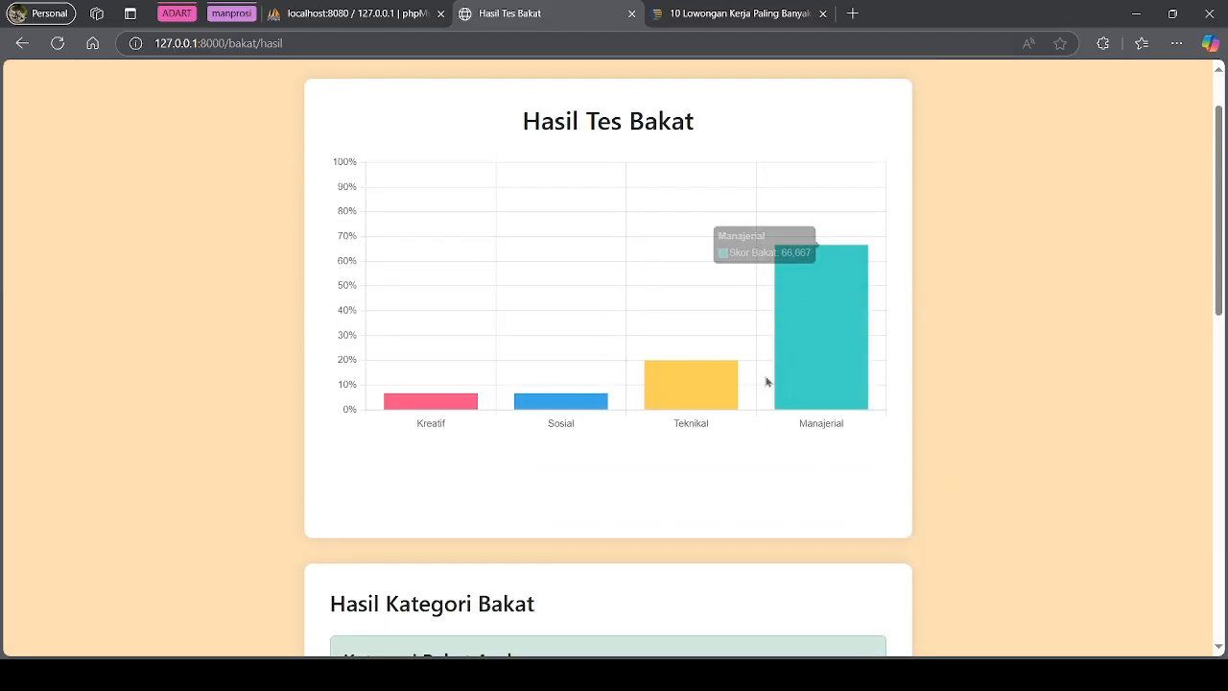
Highlight the four category descriptions and the Manajerial (Kepemimpinan dan Manajemen) talent category result
scroll(701, 518, down, 4)
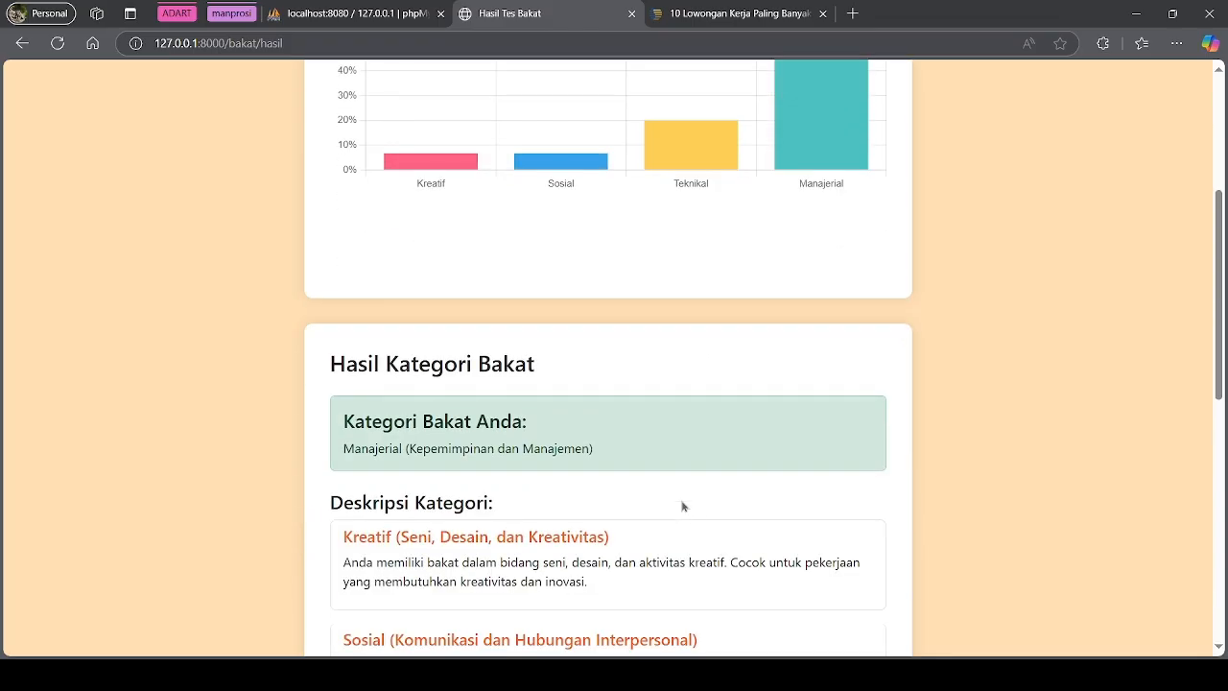
scroll(332, 373, down, 2)
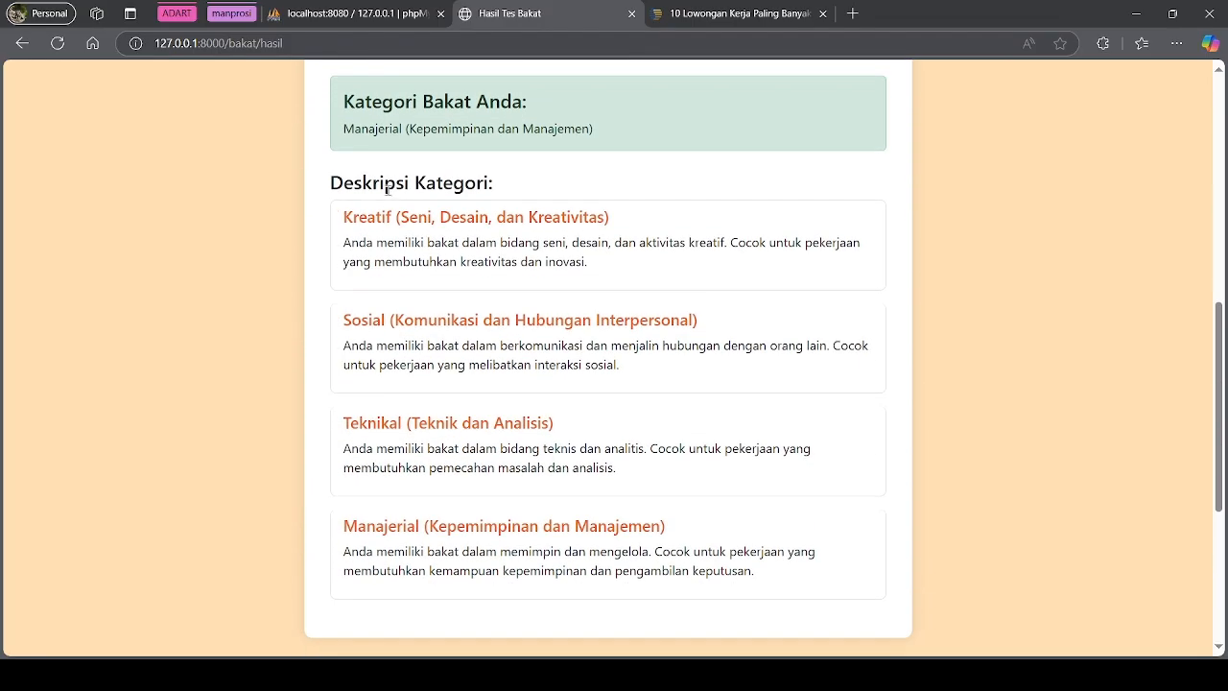
drag(352, 216, 713, 574)
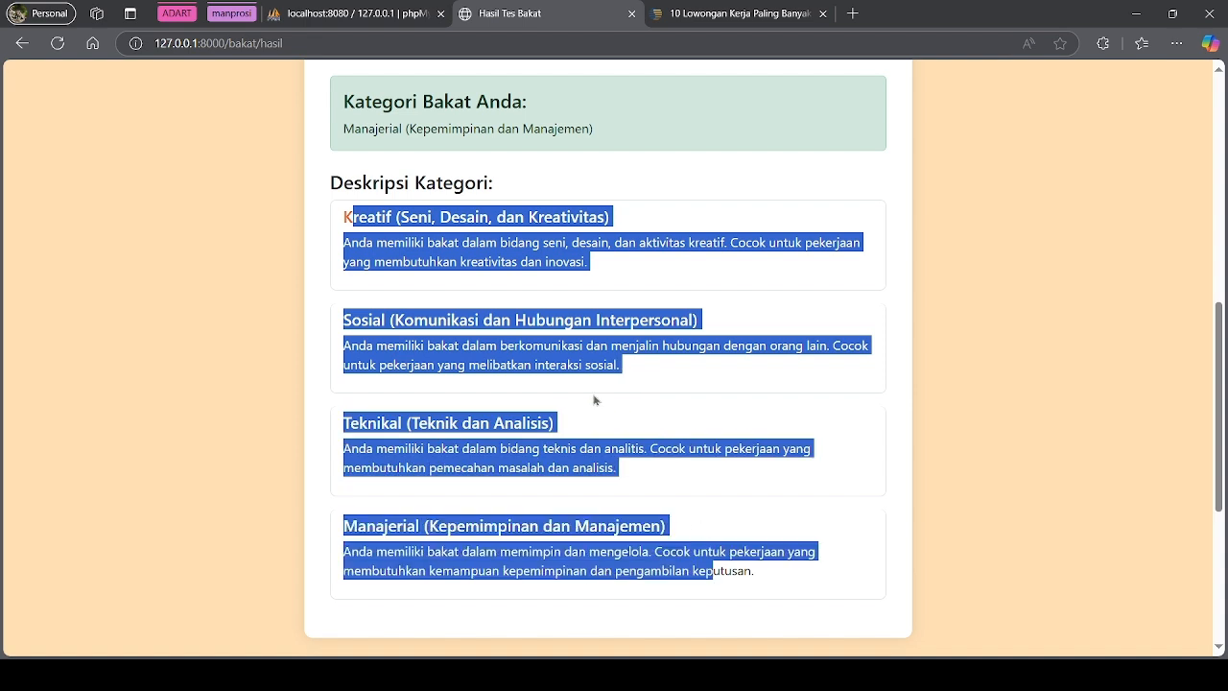
click(529, 120)
drag(337, 108, 647, 140)
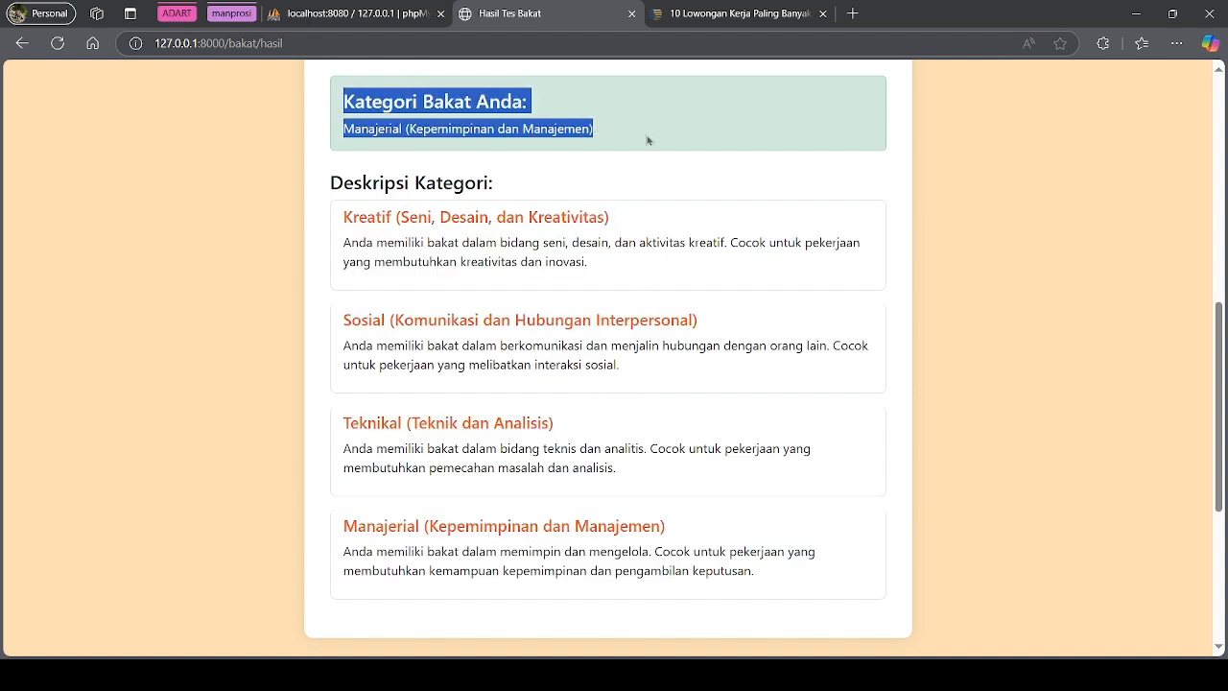
click(397, 140)
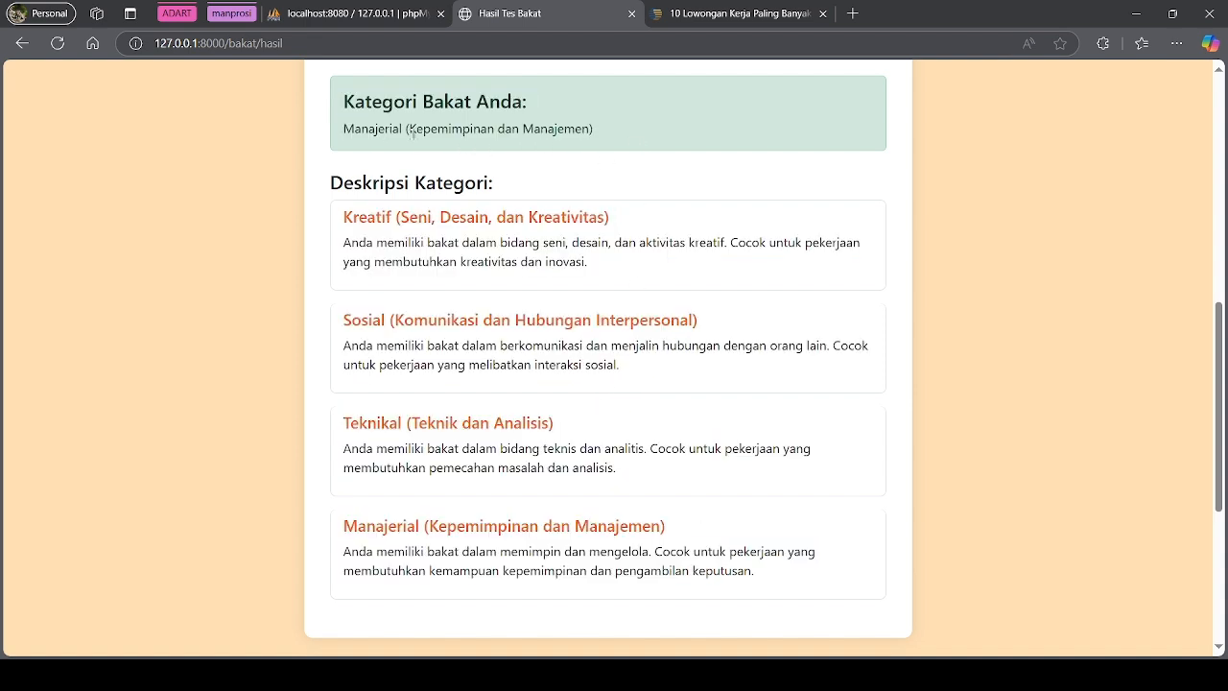
drag(408, 128, 583, 128)
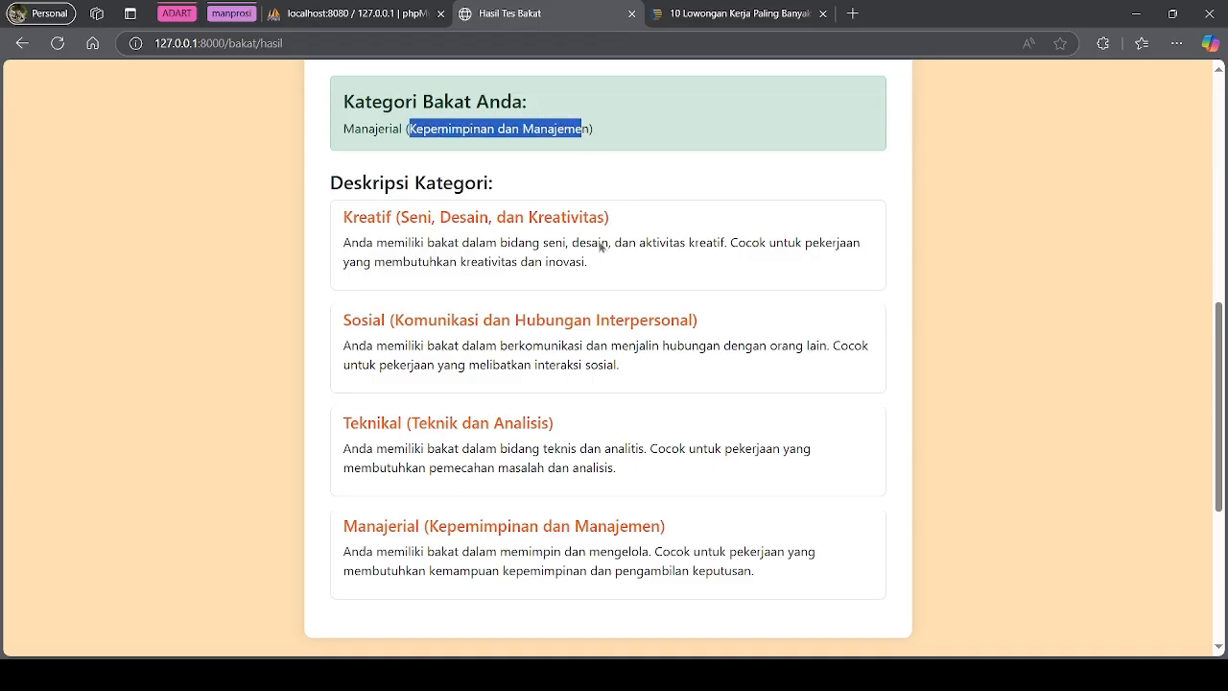
scroll(605, 288, down, 3)
Submit 'seru!!' as the aptitude test feedback
click(459, 479)
text(seru!!)
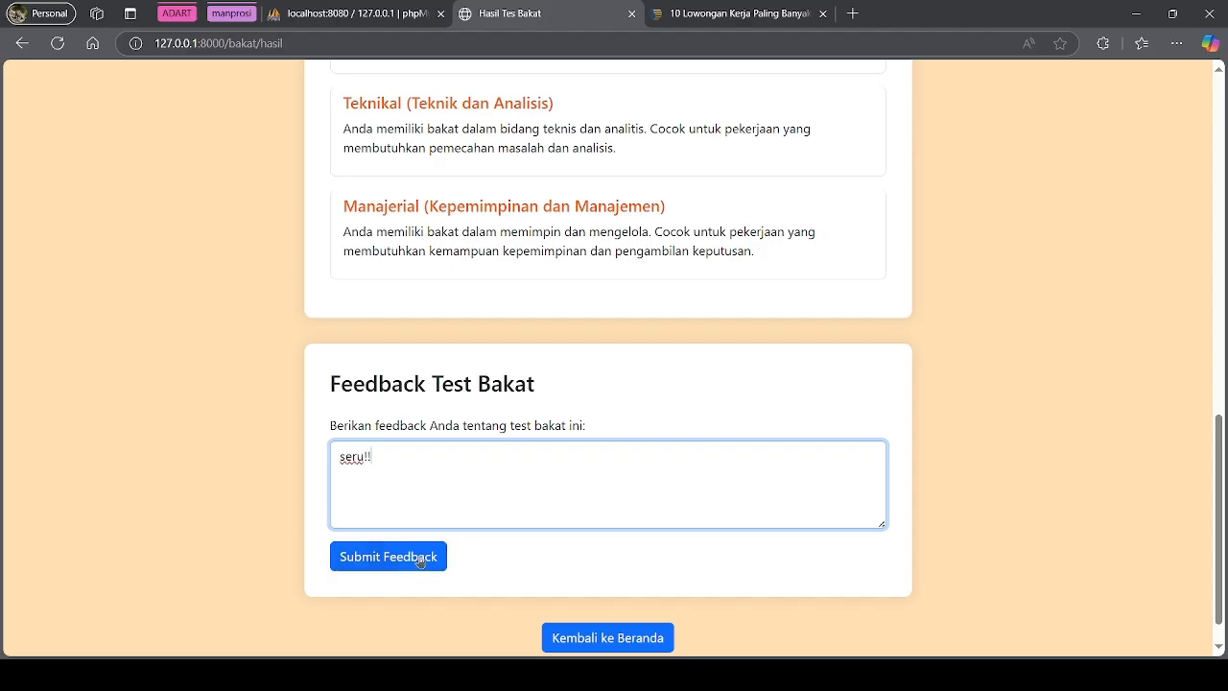
click(432, 558)
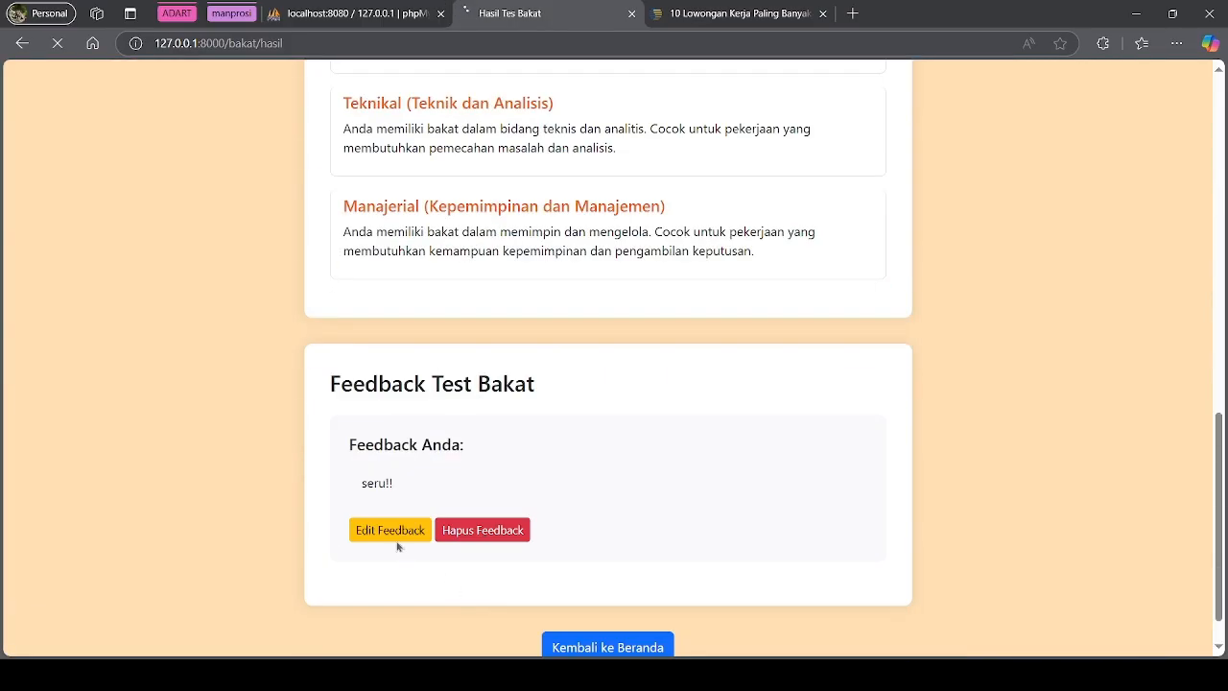
Edit the feedback to read 'seru!! bangett', save it, and return to the Home page
click(394, 539)
click(419, 475)
text(bangett)
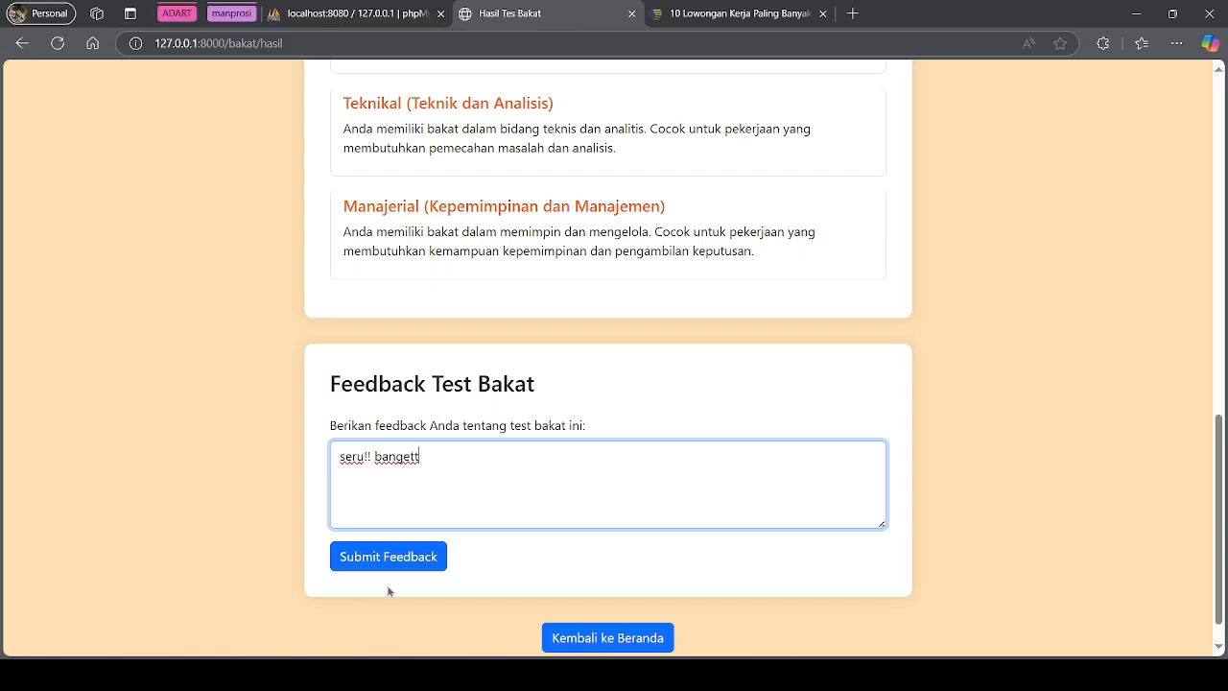
click(396, 566)
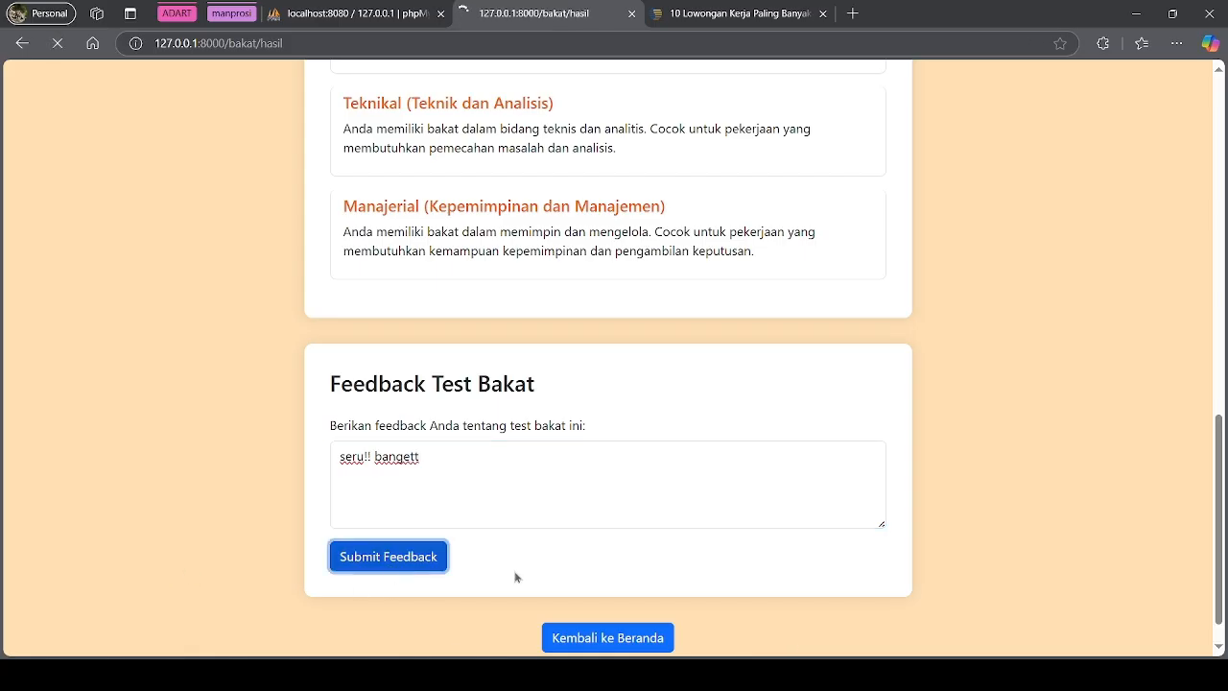
scroll(563, 542, down, 6)
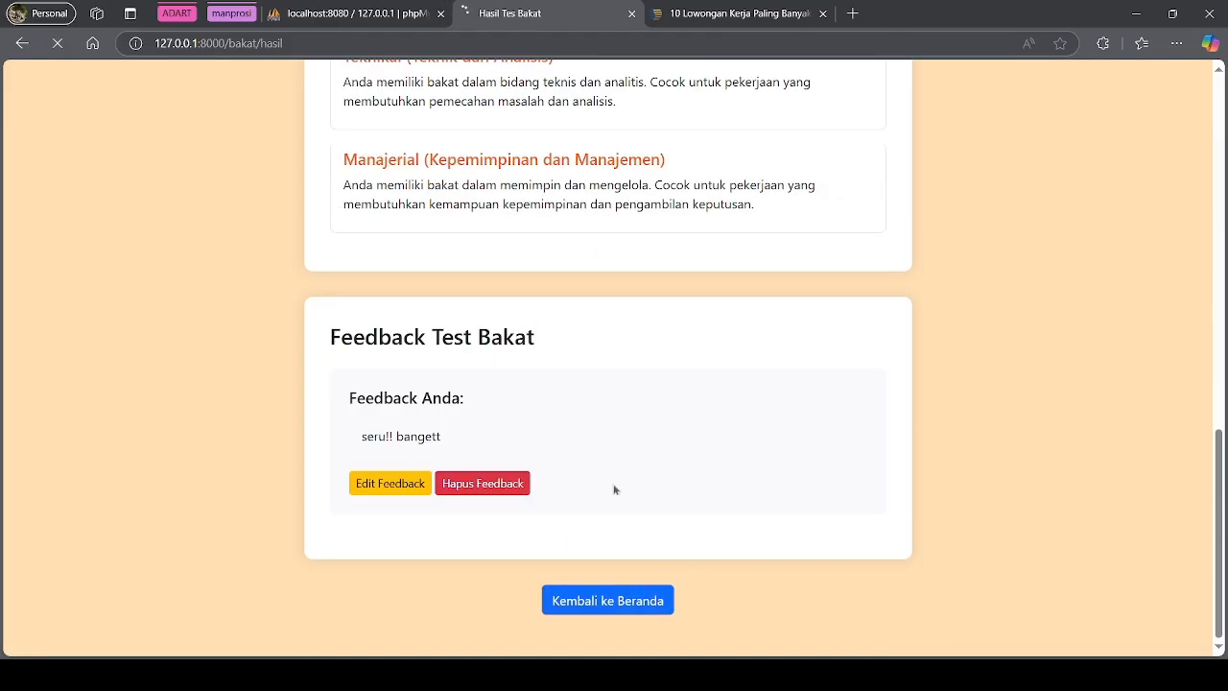
click(612, 601)
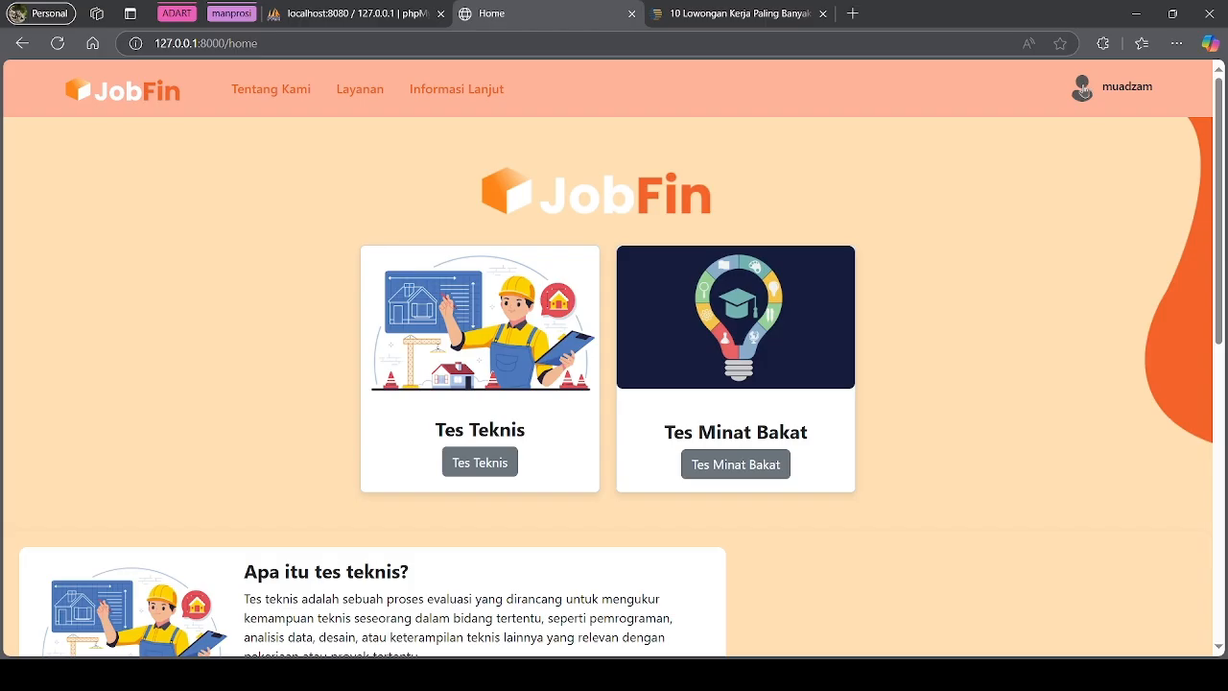
Open Profile Saya from the account menu and scroll through it
click(1083, 89)
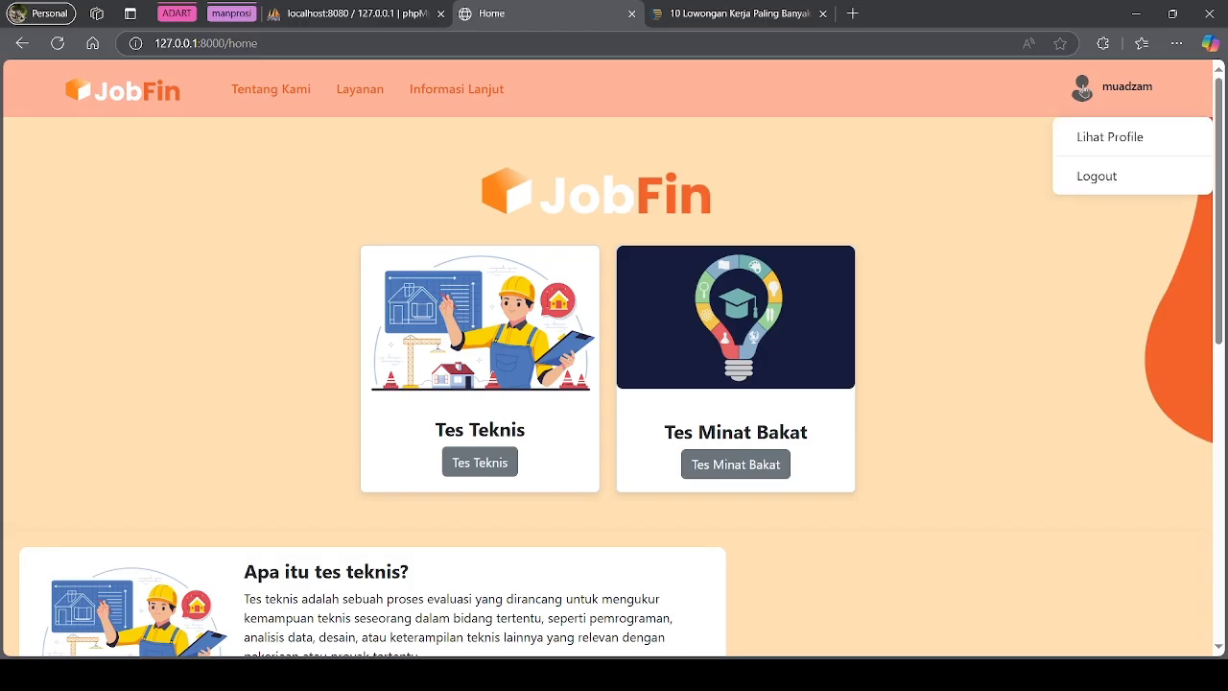
click(1111, 141)
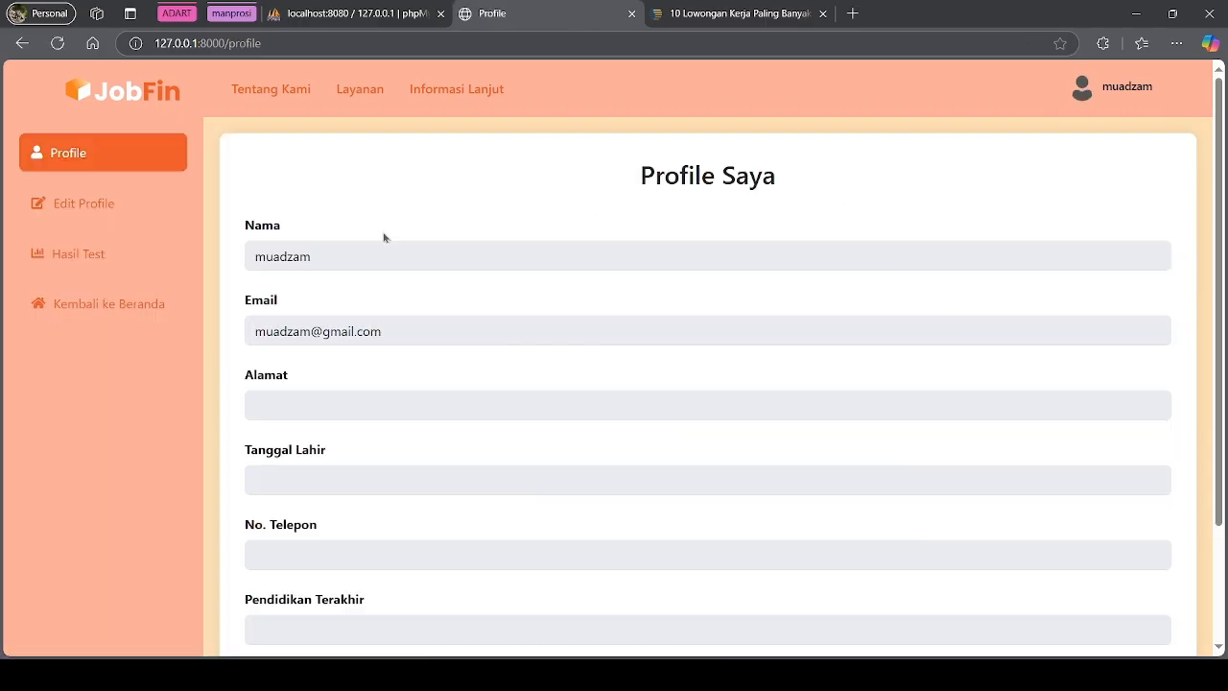
scroll(562, 515, down, 3)
scroll(662, 358, up, 3)
scroll(384, 269, down, 2)
scroll(321, 220, up, 1)
Check the filled name and e-mail and the empty fields, then open Edit Profile
drag(327, 186, 255, 187)
click(317, 261)
drag(387, 269, 248, 266)
click(280, 329)
drag(242, 317, 320, 617)
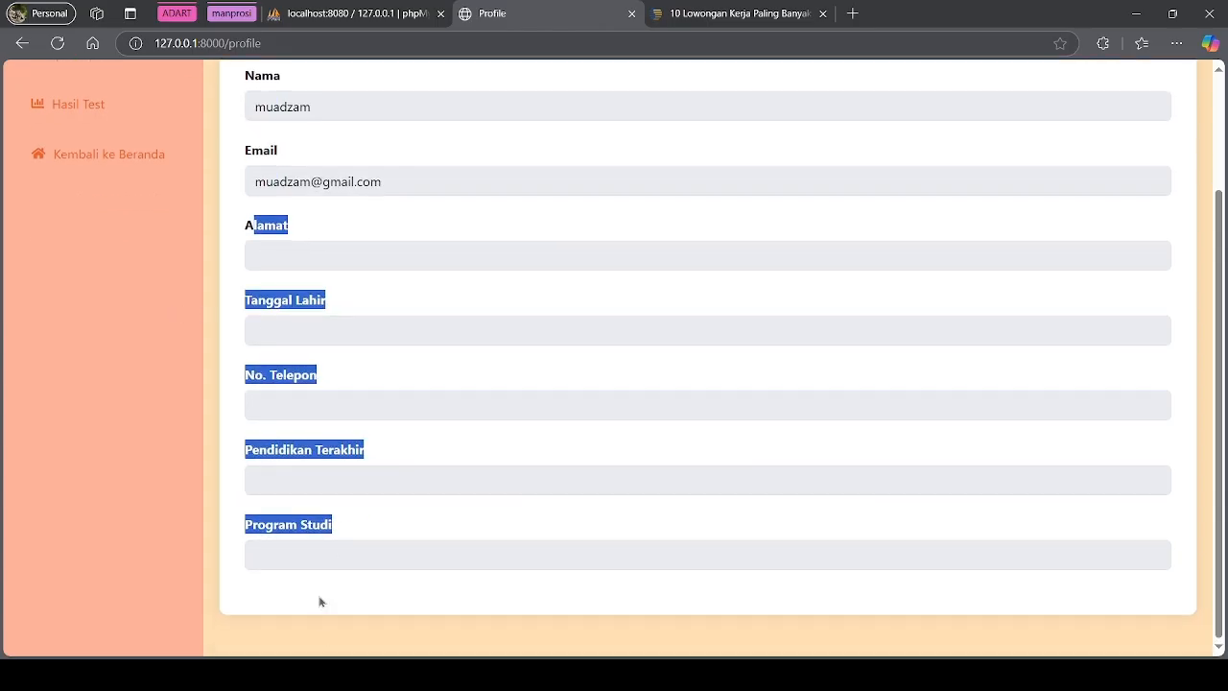
click(337, 567)
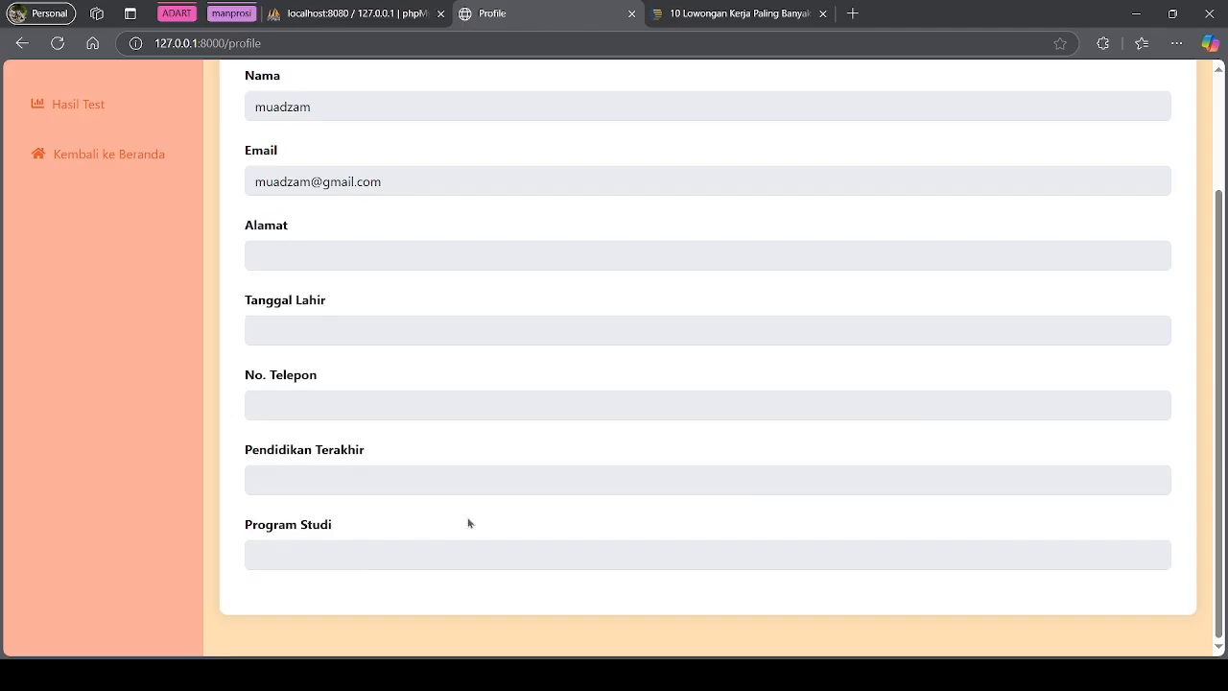
scroll(460, 521, up, 2)
click(84, 205)
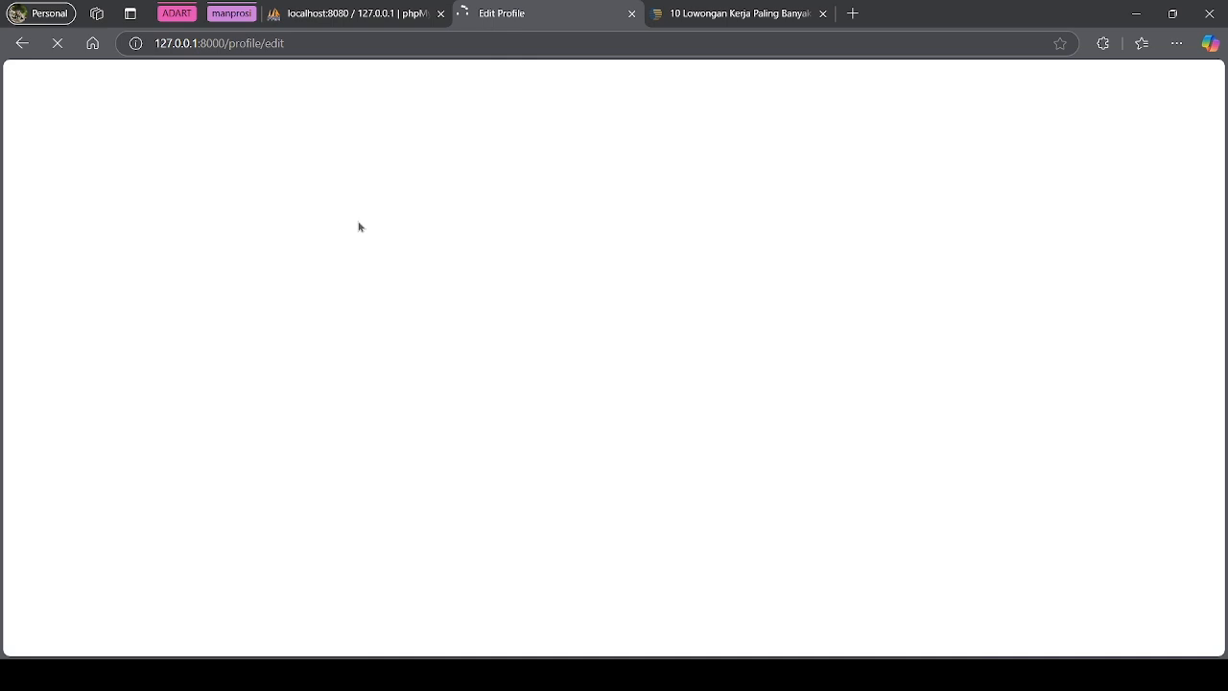
Complete the user's full name and enter their home address
scroll(341, 324, down, 3)
scroll(335, 307, up, 3)
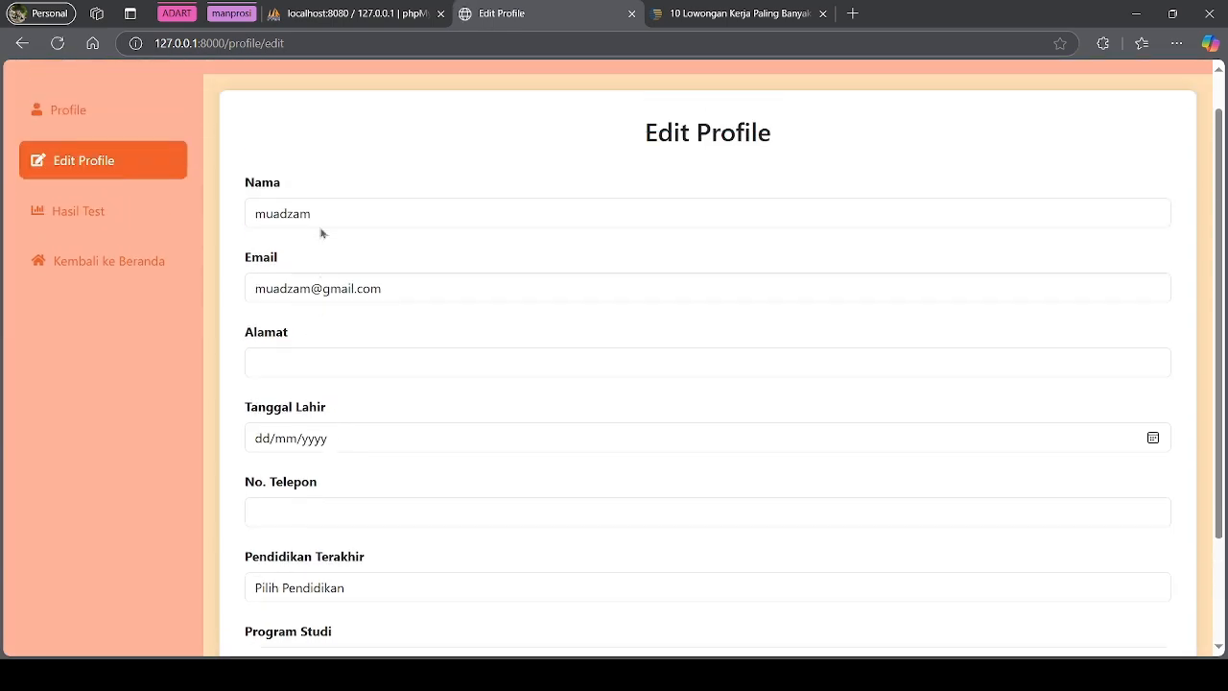
click(371, 245)
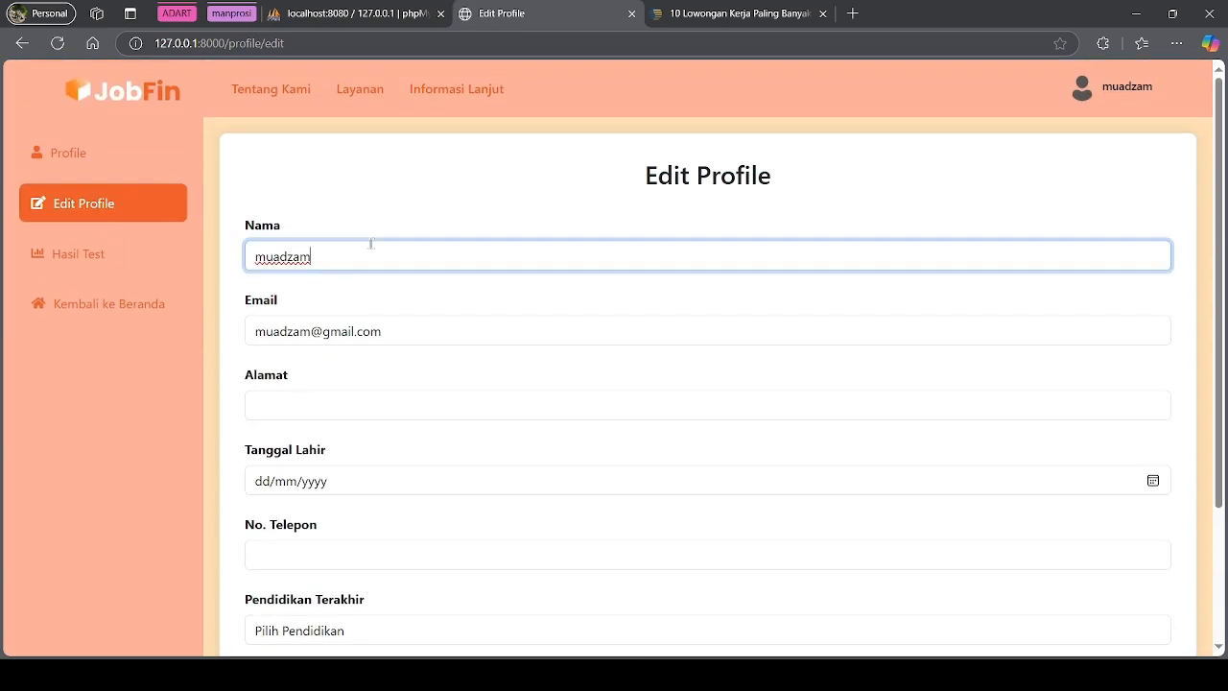
click(806, 365)
click(410, 398)
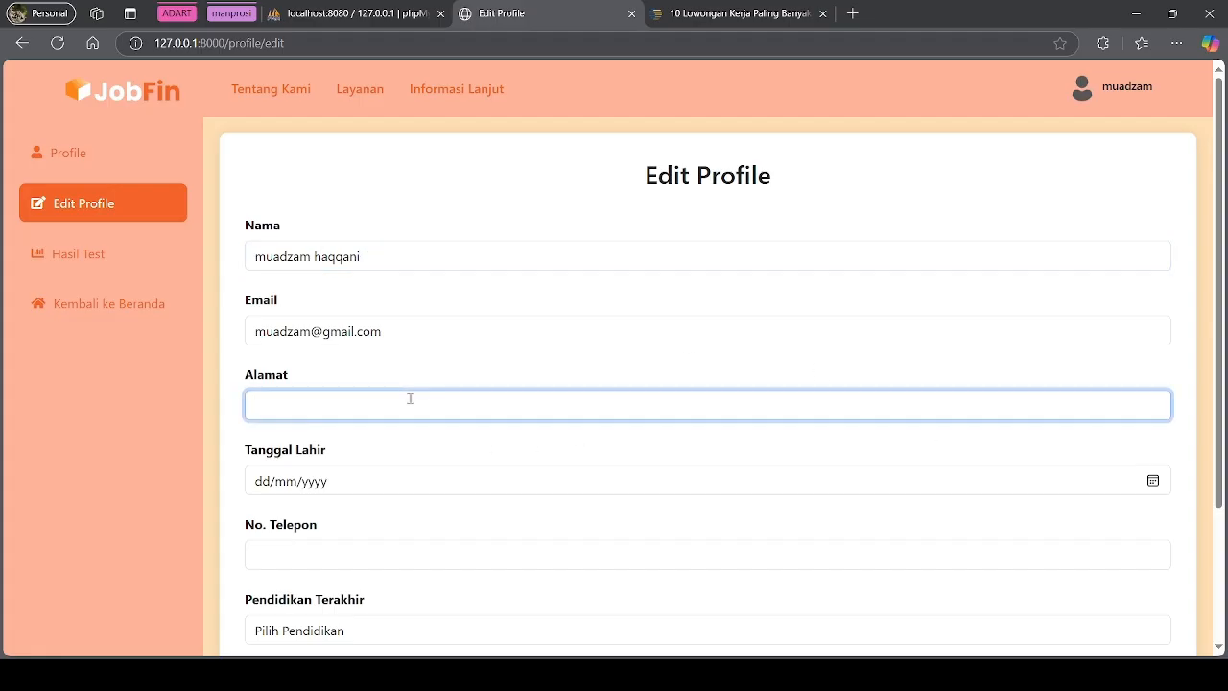
text(s)
text(ojong soang)
Set birth date 02/01/2025, autofill the phone number, choose S1, enter Sistem Informasi, and save
click(1158, 481)
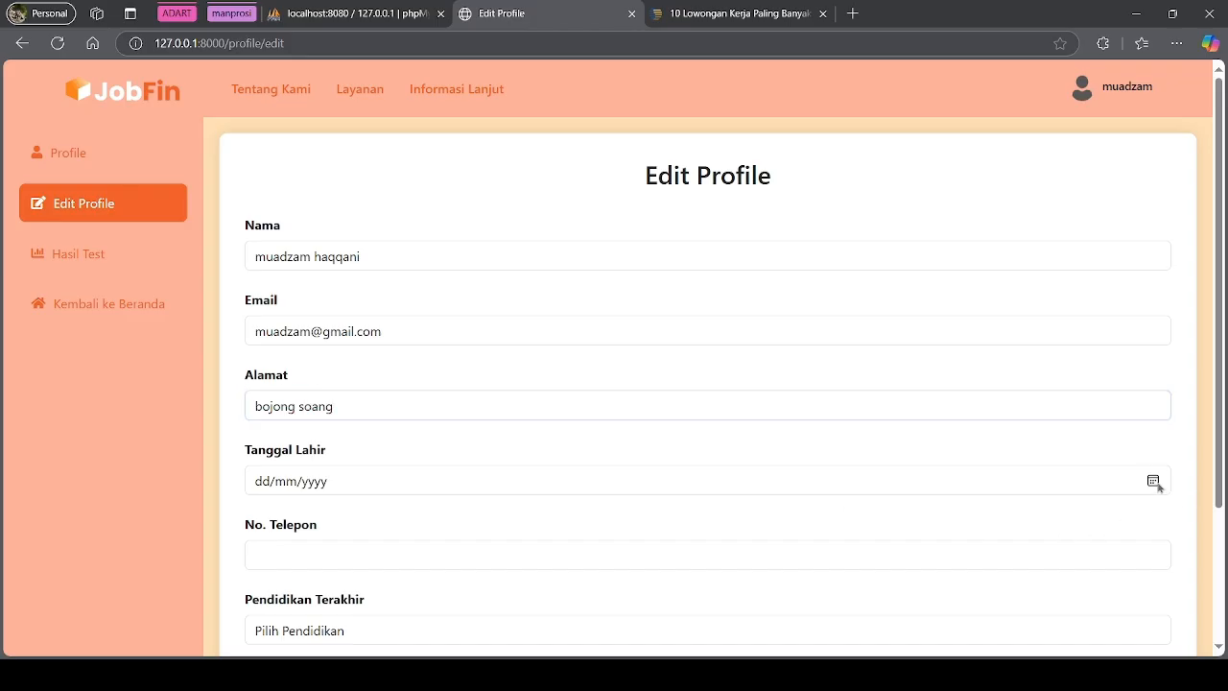
click(359, 403)
scroll(343, 480, down, 3)
click(334, 395)
click(382, 439)
click(405, 469)
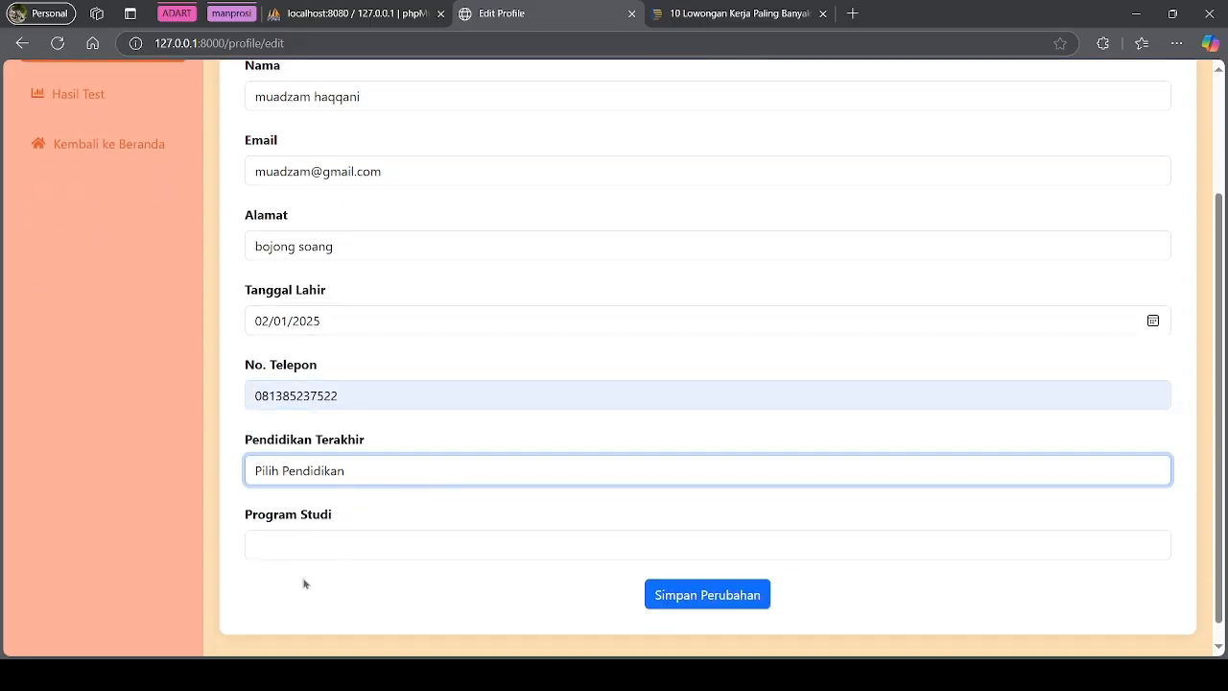
key(s)
click(416, 545)
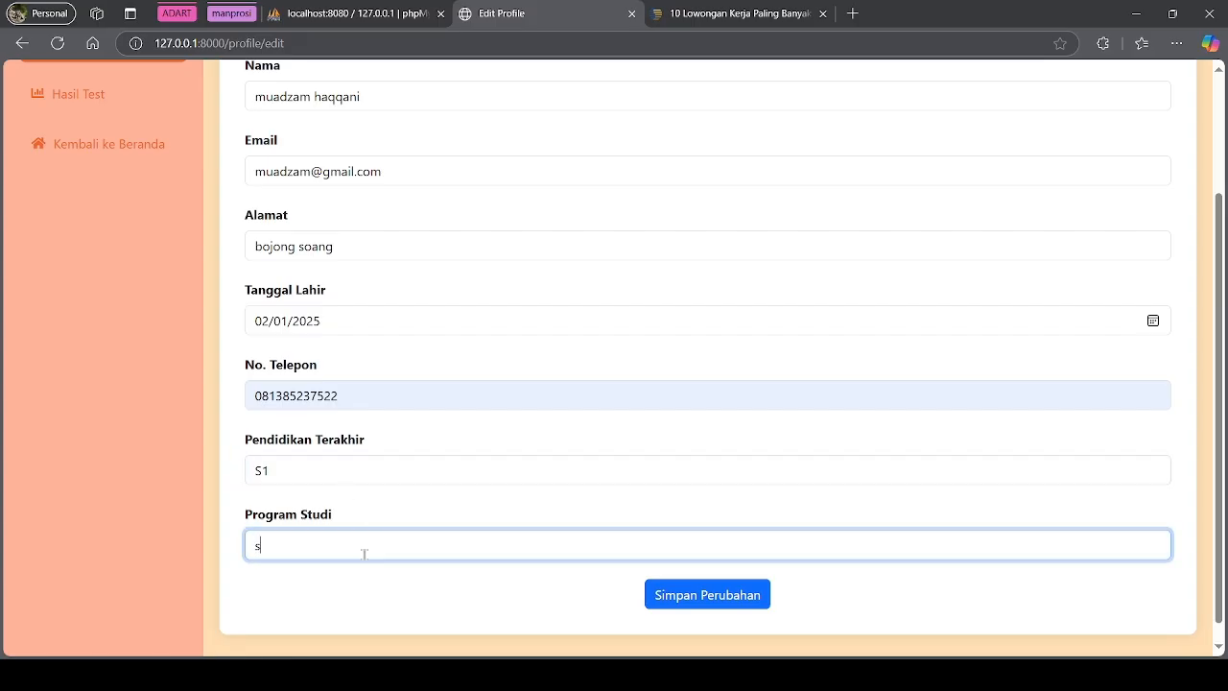
text(Sistem Informasi)
click(705, 601)
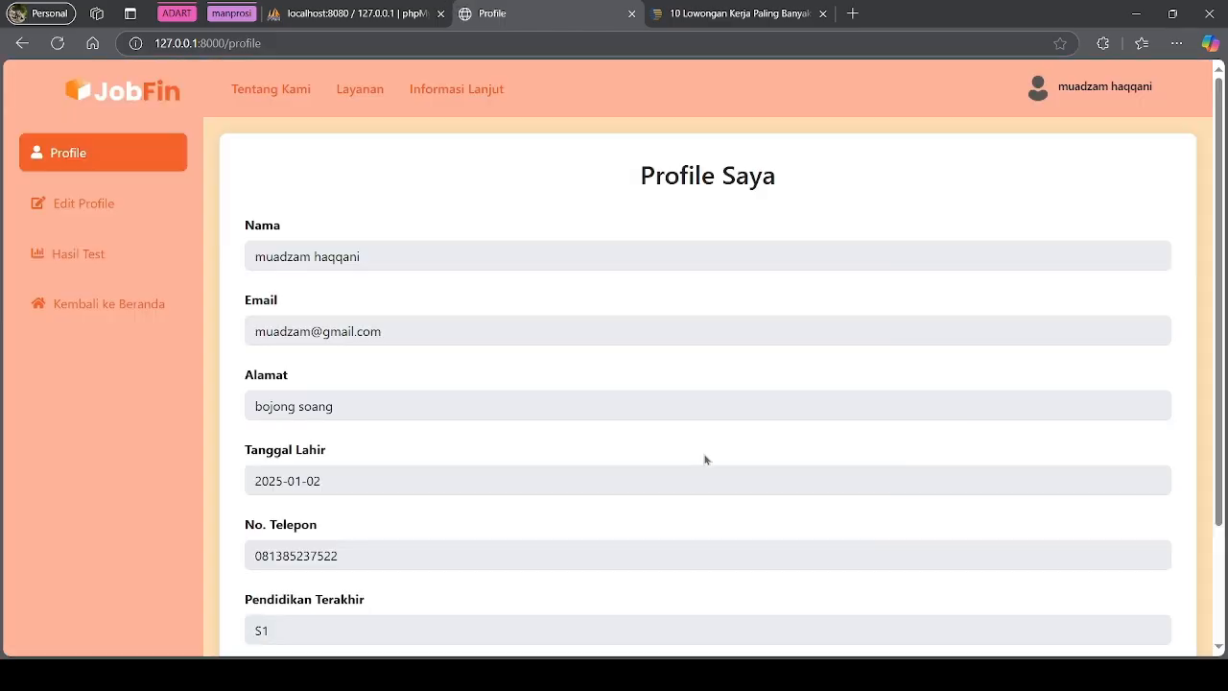
Review the updated name and phone number on Profile Saya, then go to Hasil Test
scroll(375, 322, down, 2)
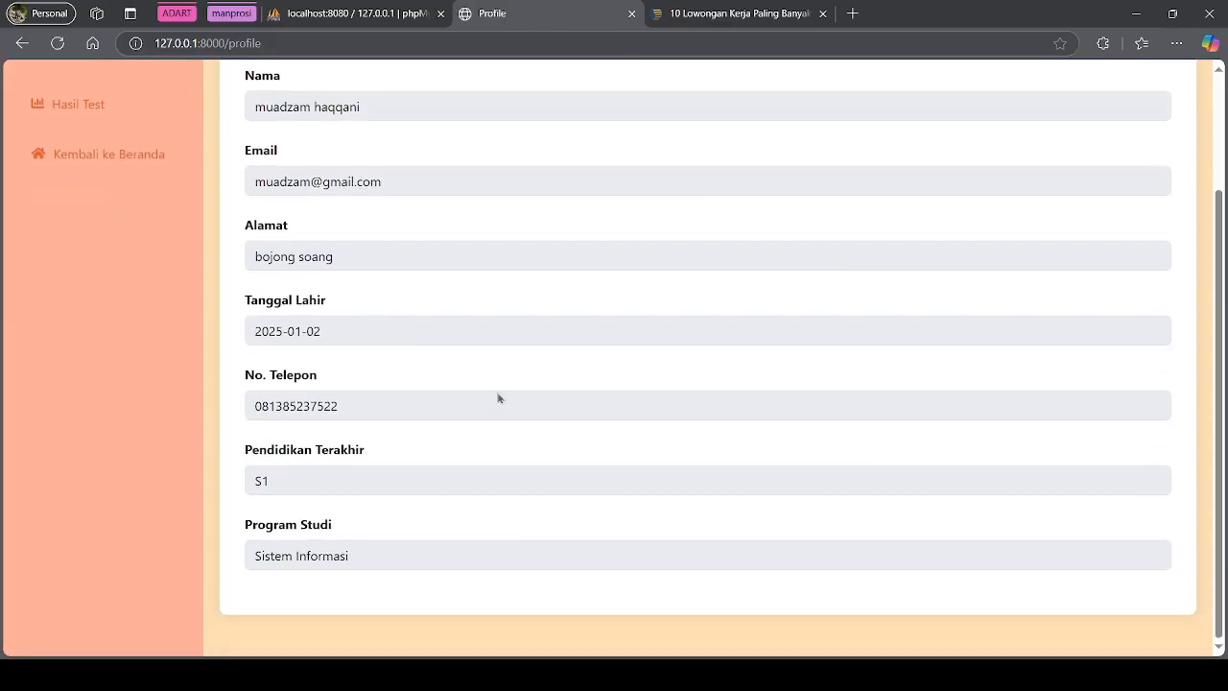
scroll(364, 566, up, 2)
drag(255, 192, 338, 642)
drag(304, 489, 296, 490)
click(438, 458)
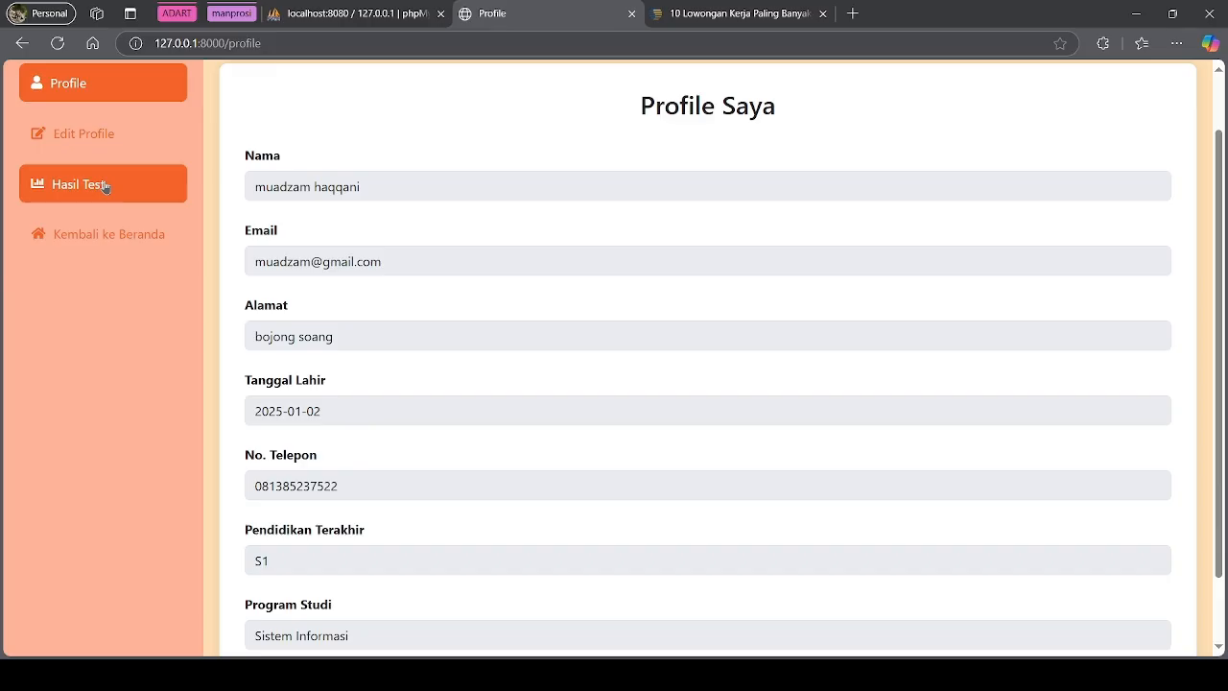
scroll(144, 264, up, 1)
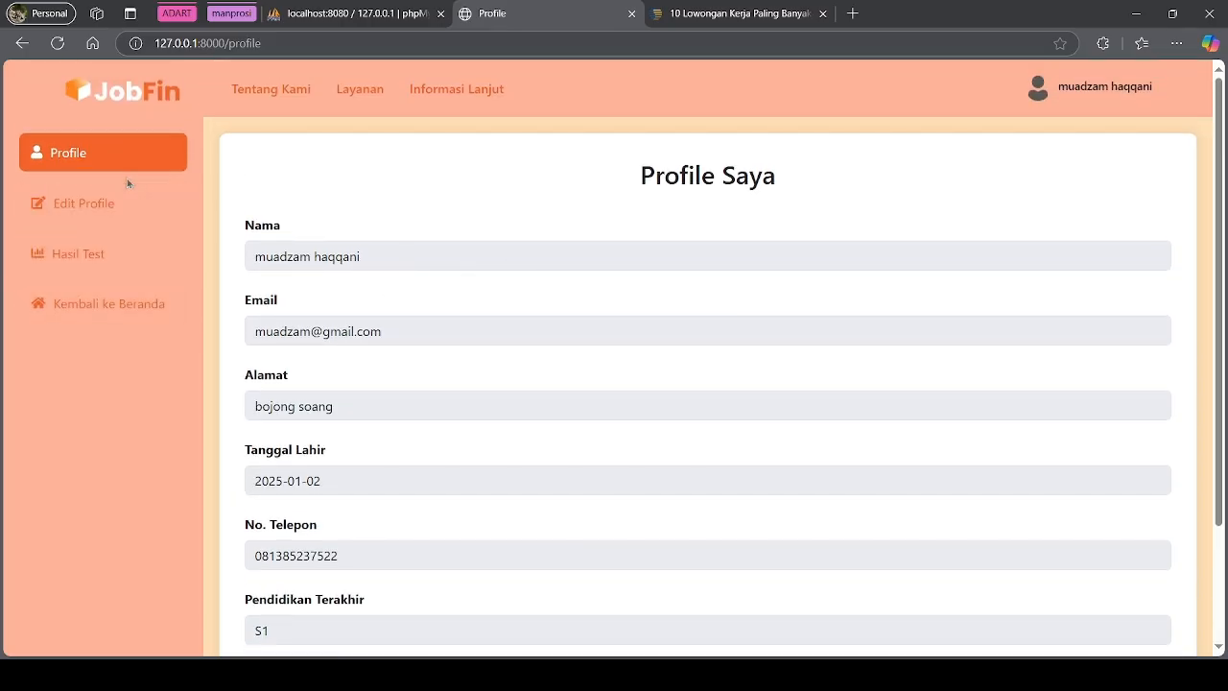
click(113, 265)
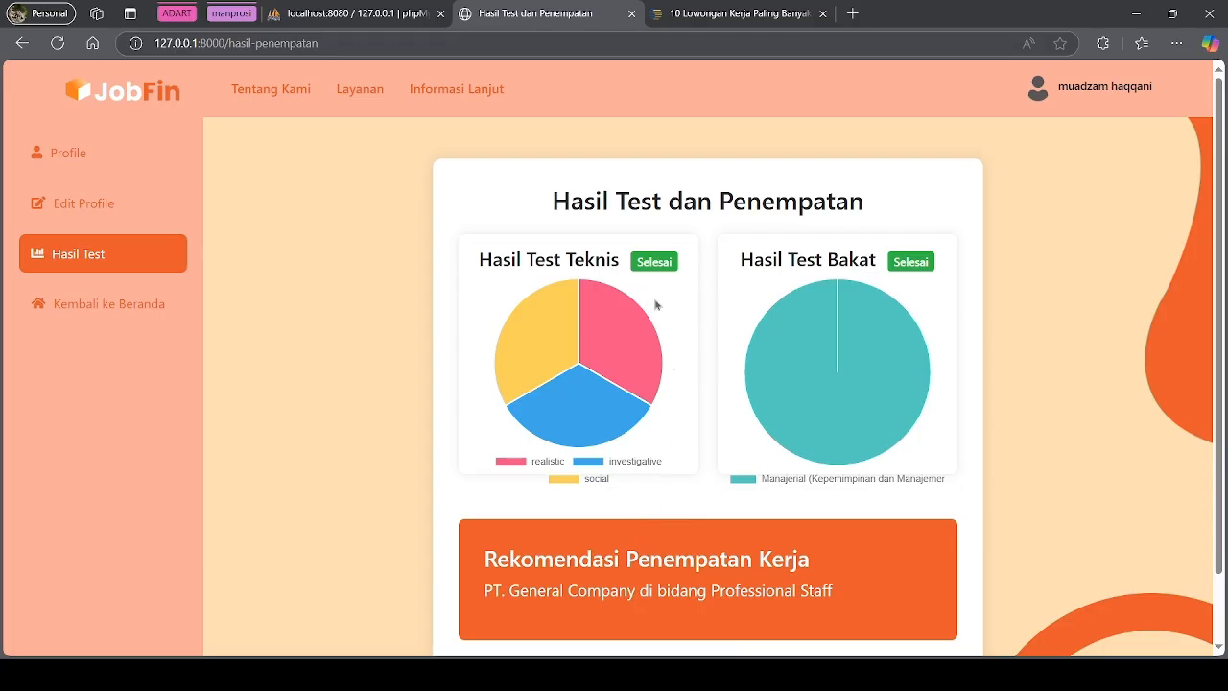
Inspect the Hasil Test Teknis and Hasil Test Bakat pie charts
mouse_move(572, 413)
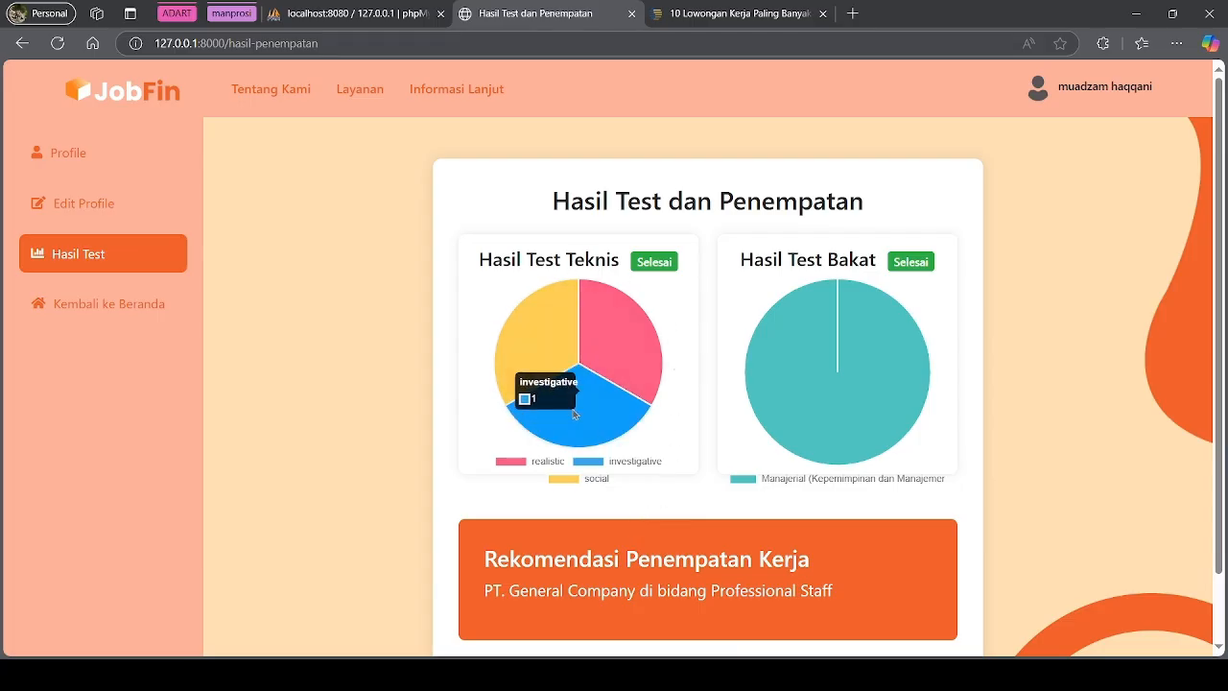
drag(479, 259, 620, 261)
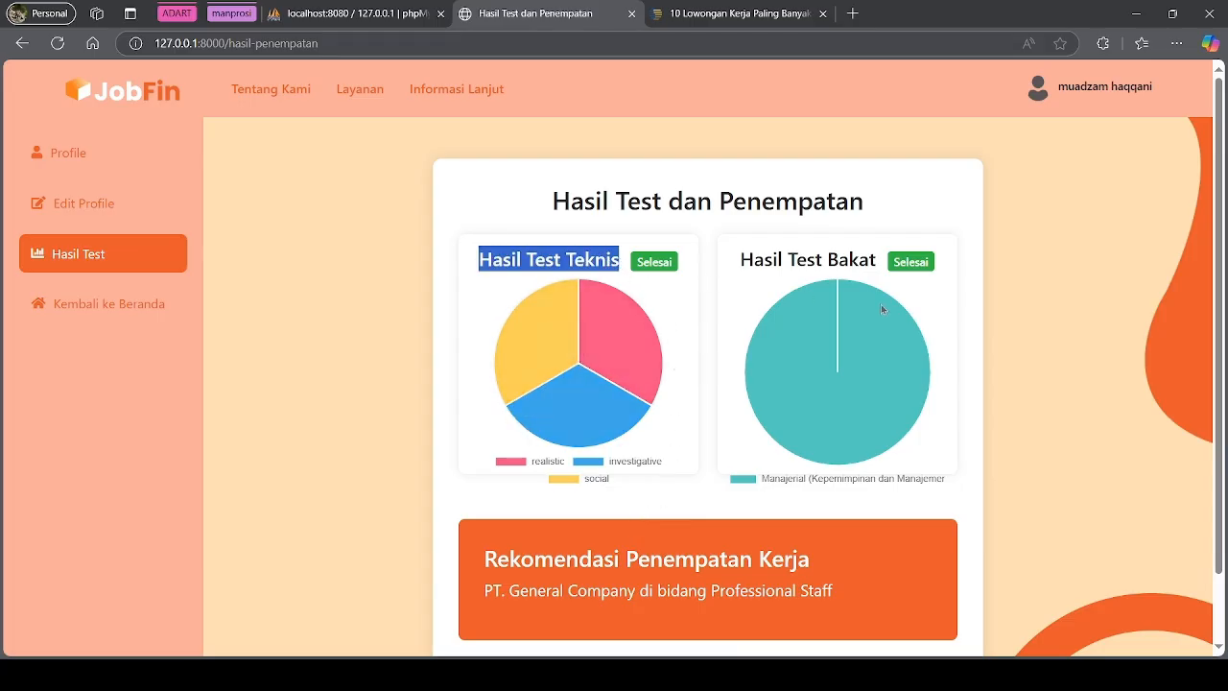
mouse_move(786, 352)
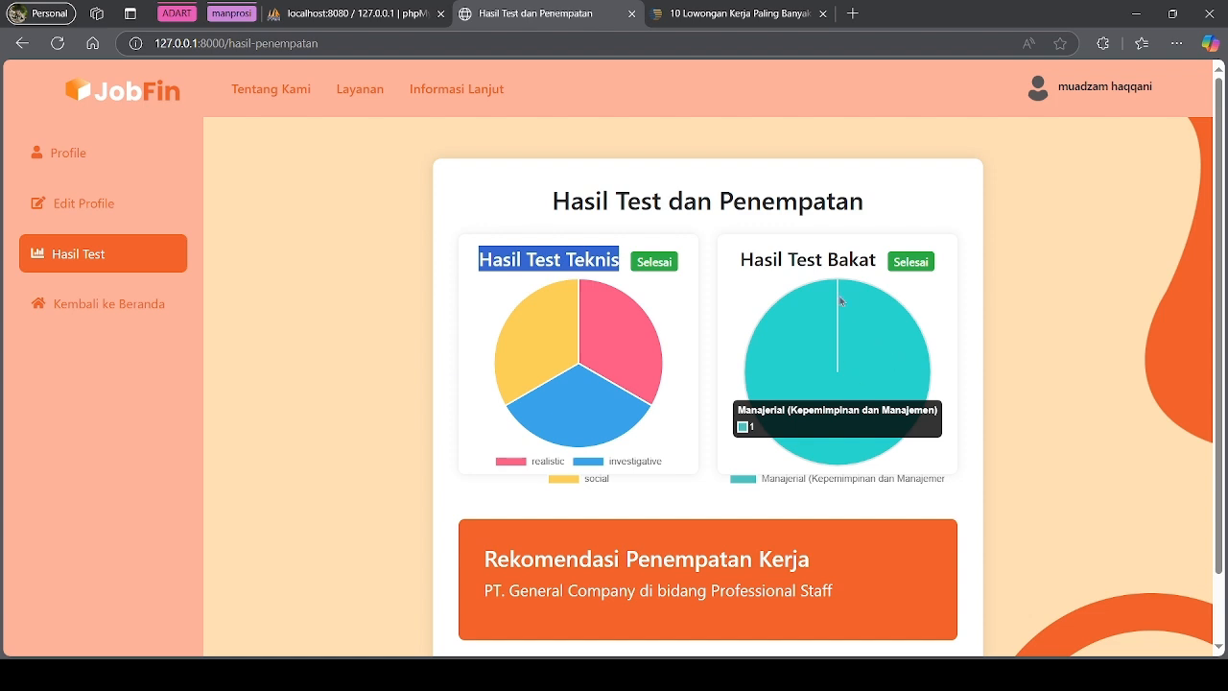
drag(741, 264, 895, 270)
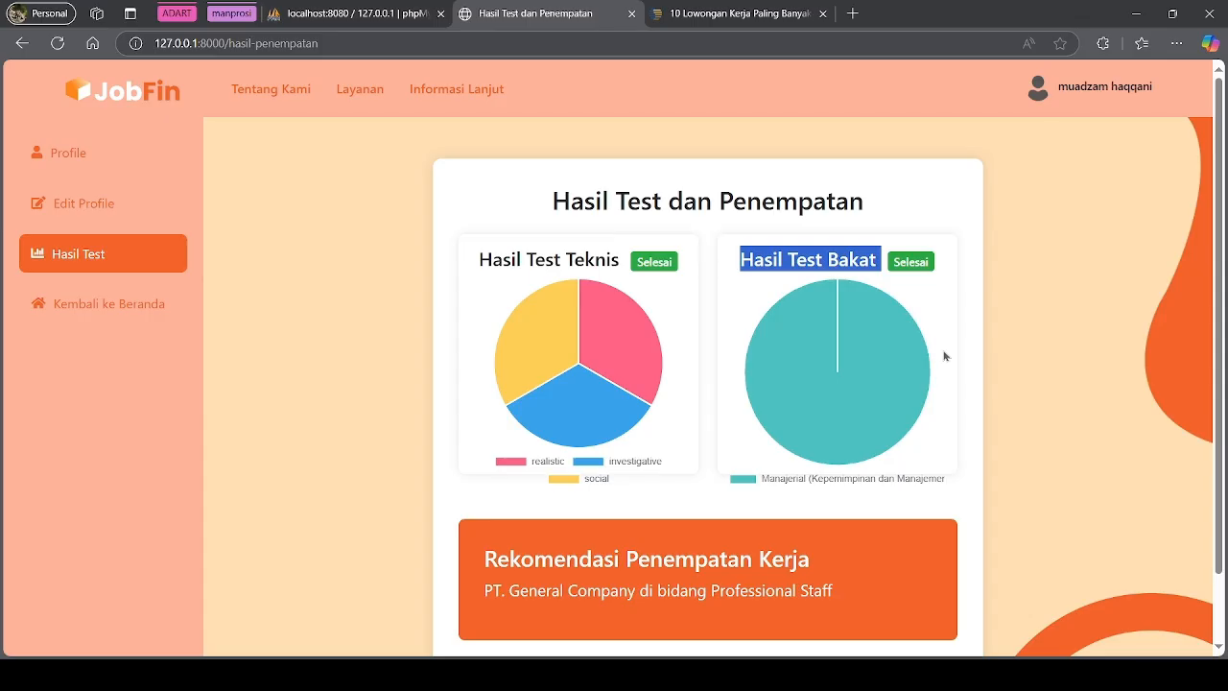
scroll(945, 356, down, 1)
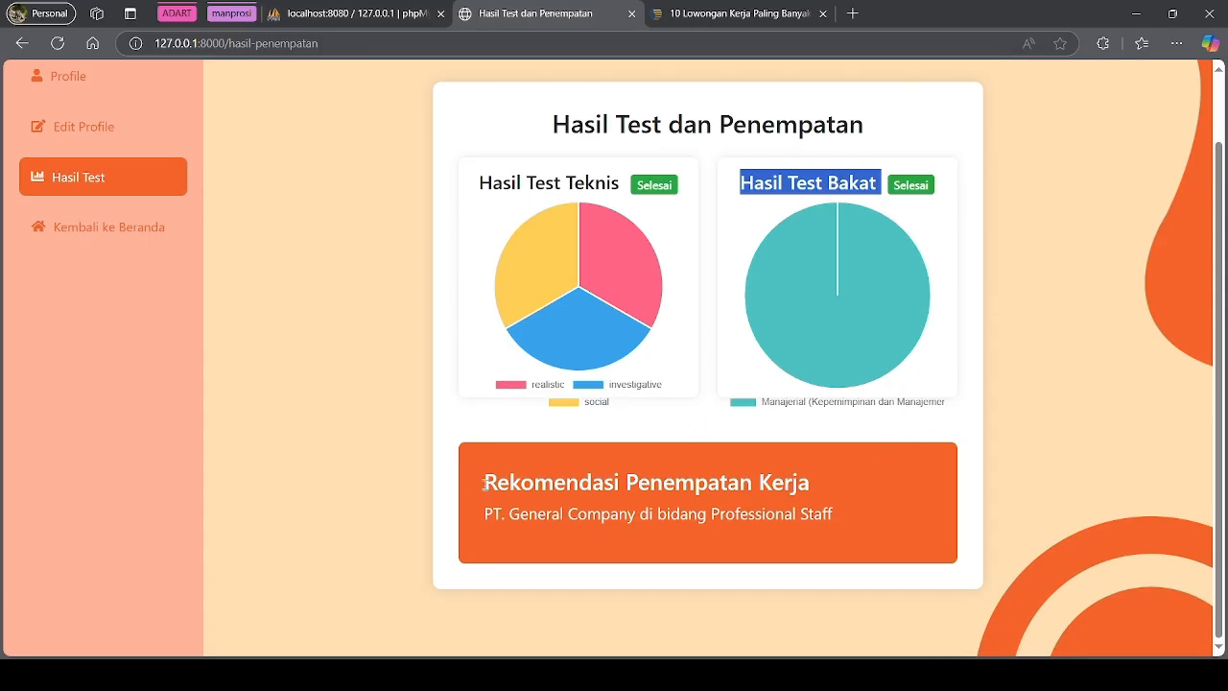
Read the recommendation of PT. General Company, Professional Staff, then return to Home
drag(490, 486, 919, 539)
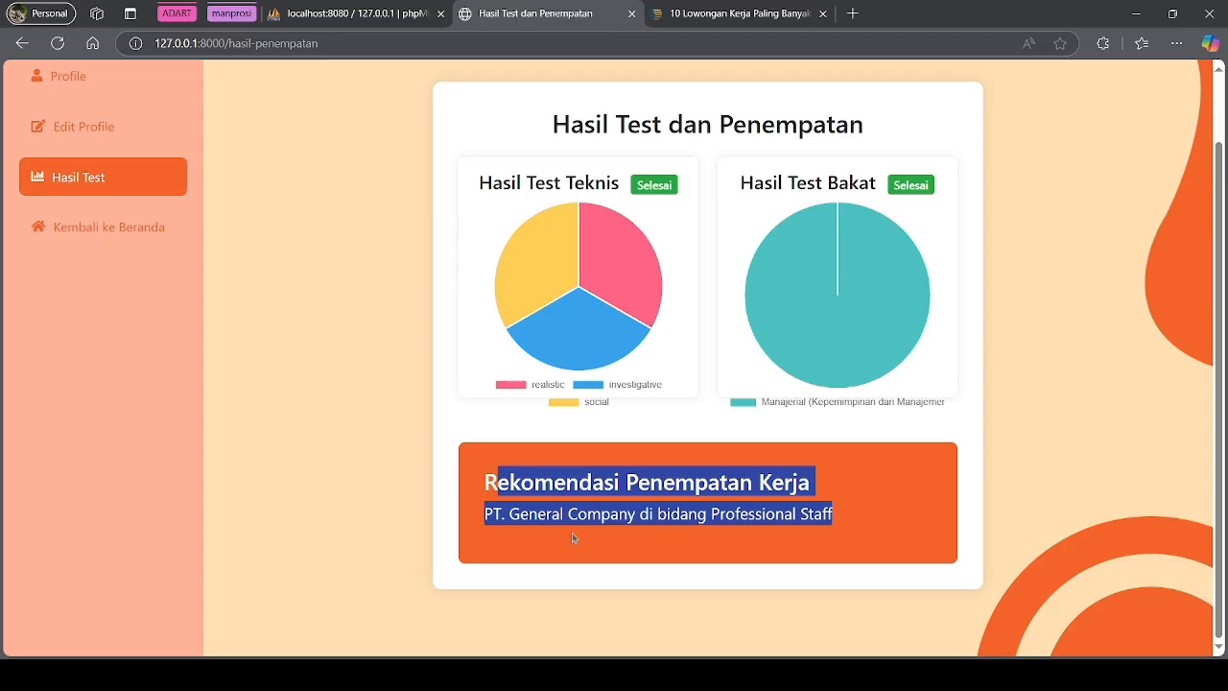
click(503, 487)
drag(488, 486, 843, 520)
click(605, 543)
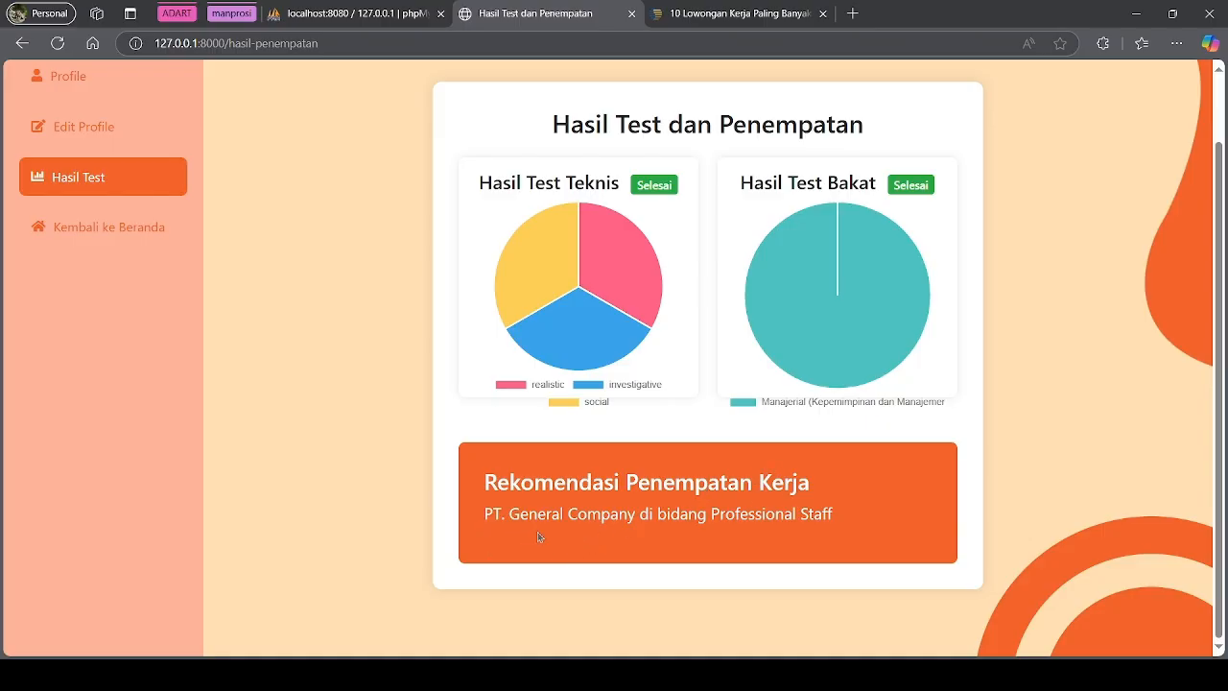
drag(719, 517, 833, 521)
scroll(731, 547, up, 1)
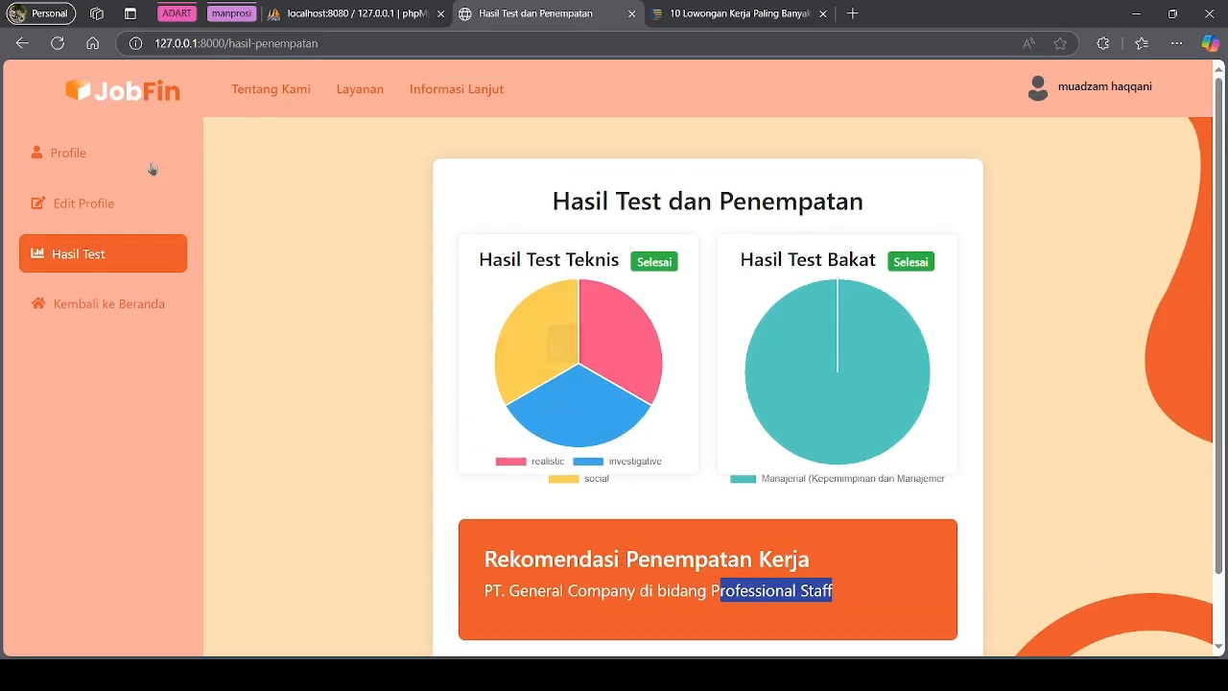
click(125, 322)
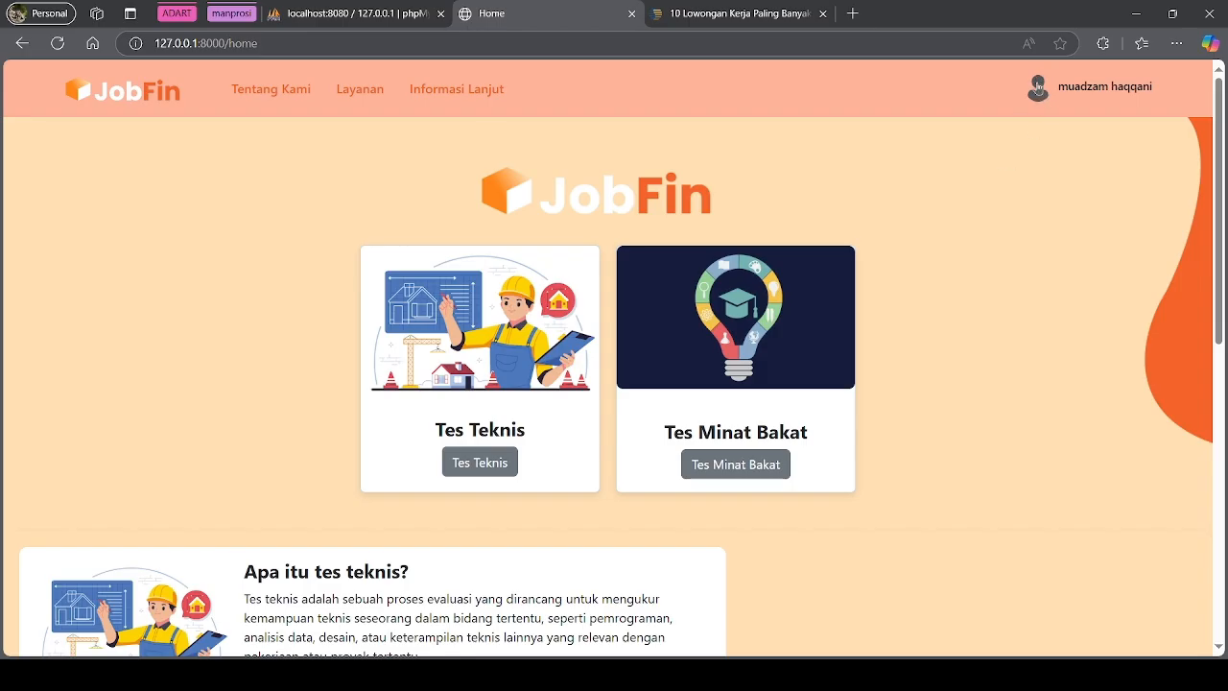
Log out from the avatar menu and confirm the 'Berhasil logout!' message
click(1035, 100)
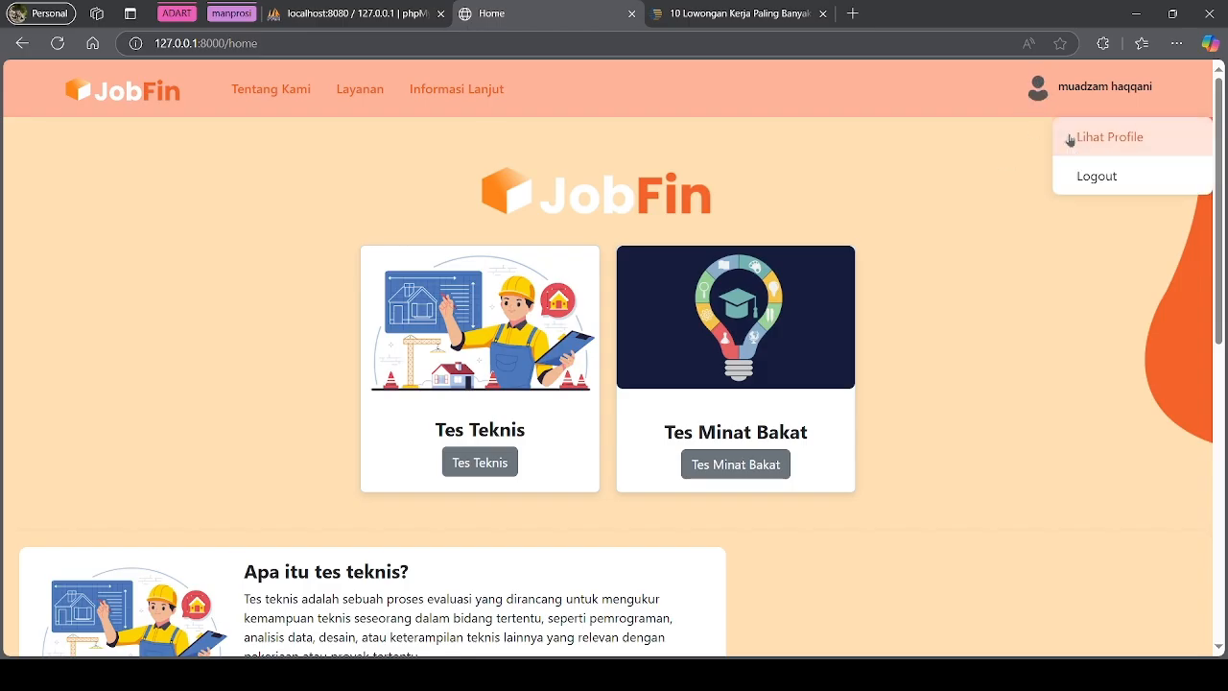
click(1084, 179)
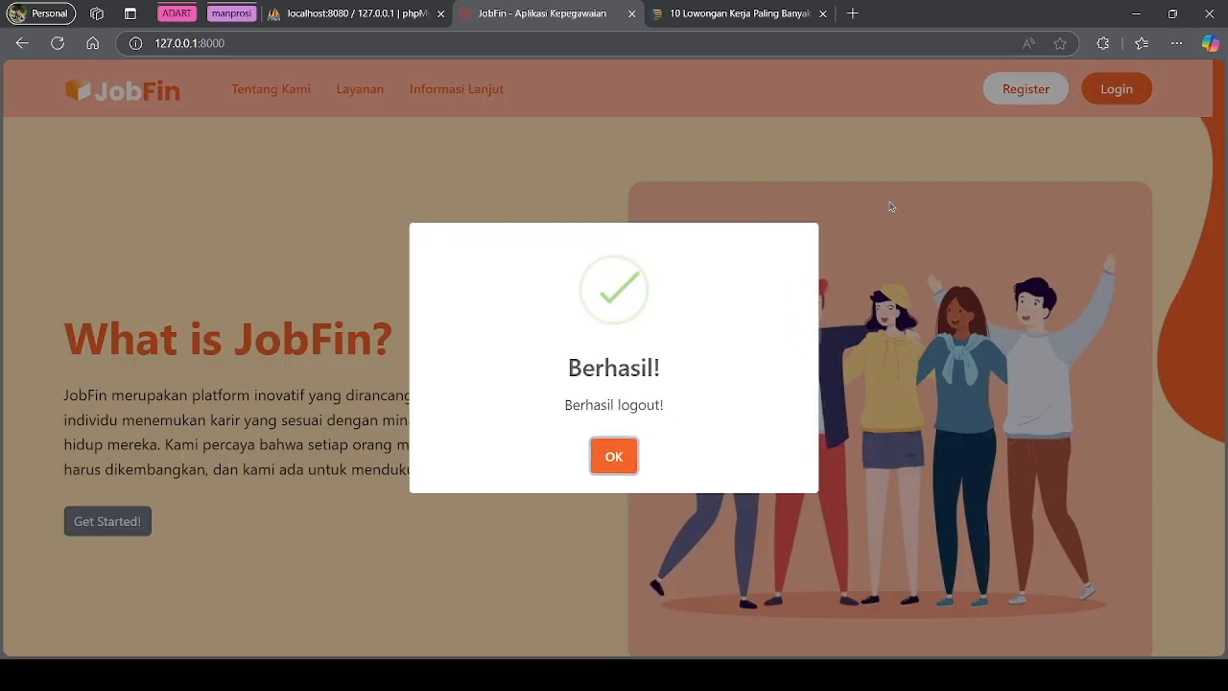
click(614, 456)
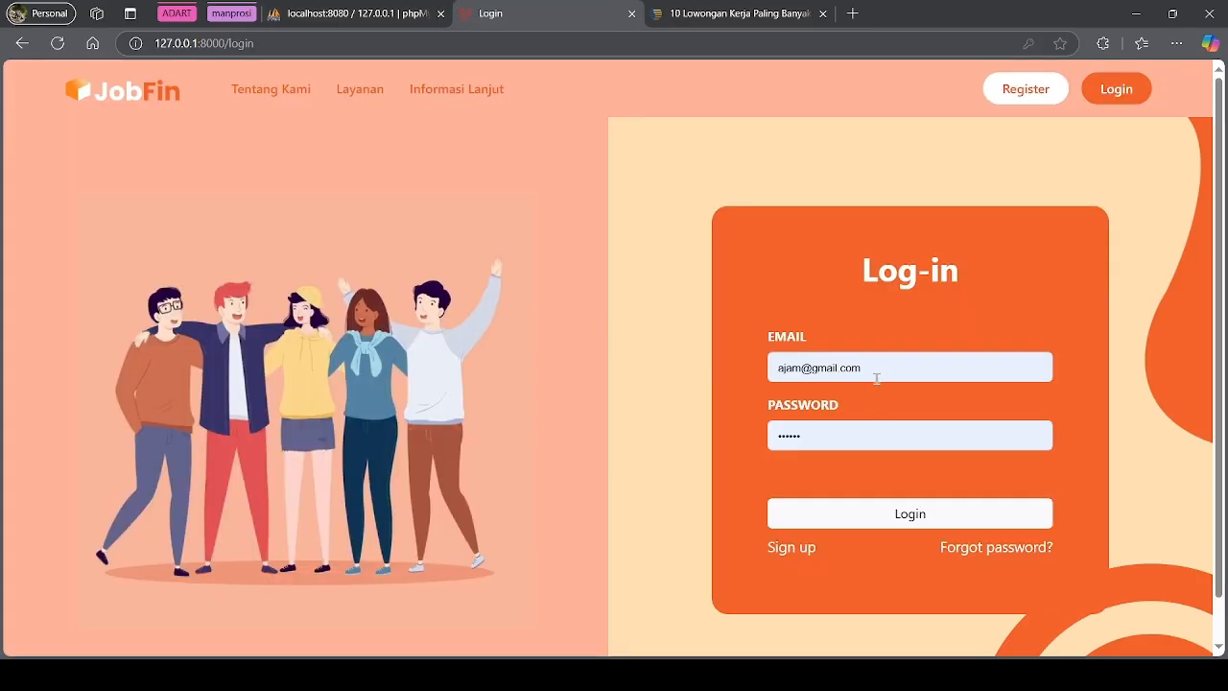
Replace the saved credentials with the admin e-mail and password and log in
click(876, 378)
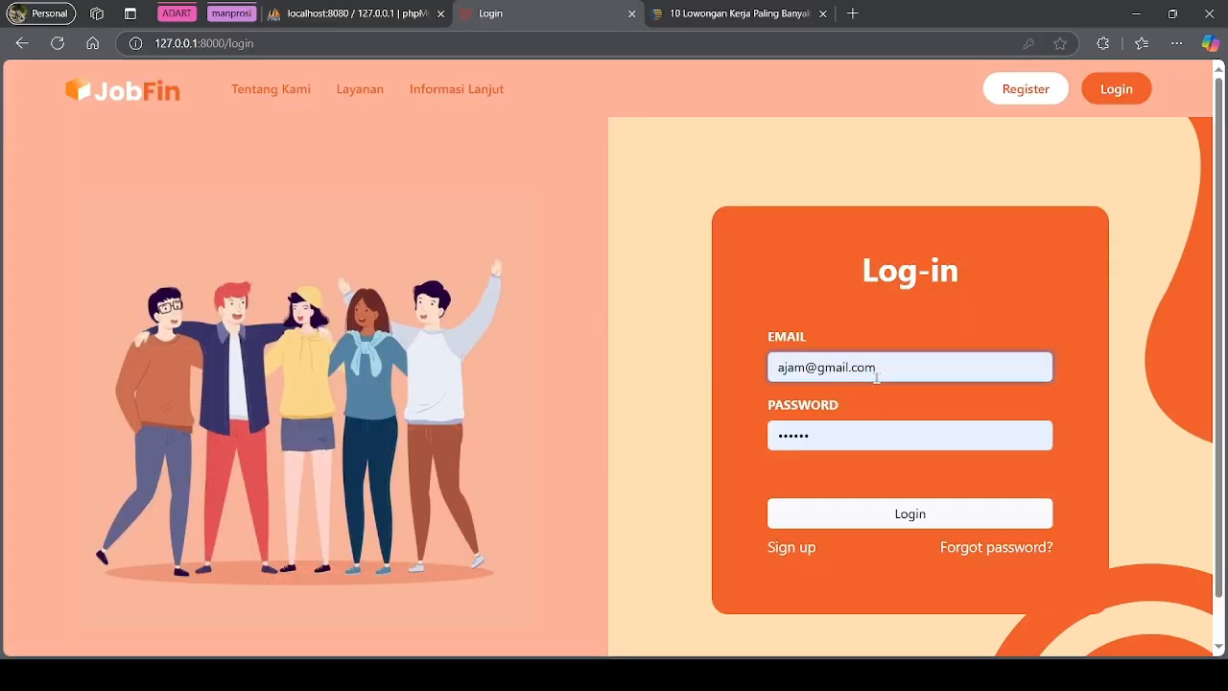
key(ctrl+a)
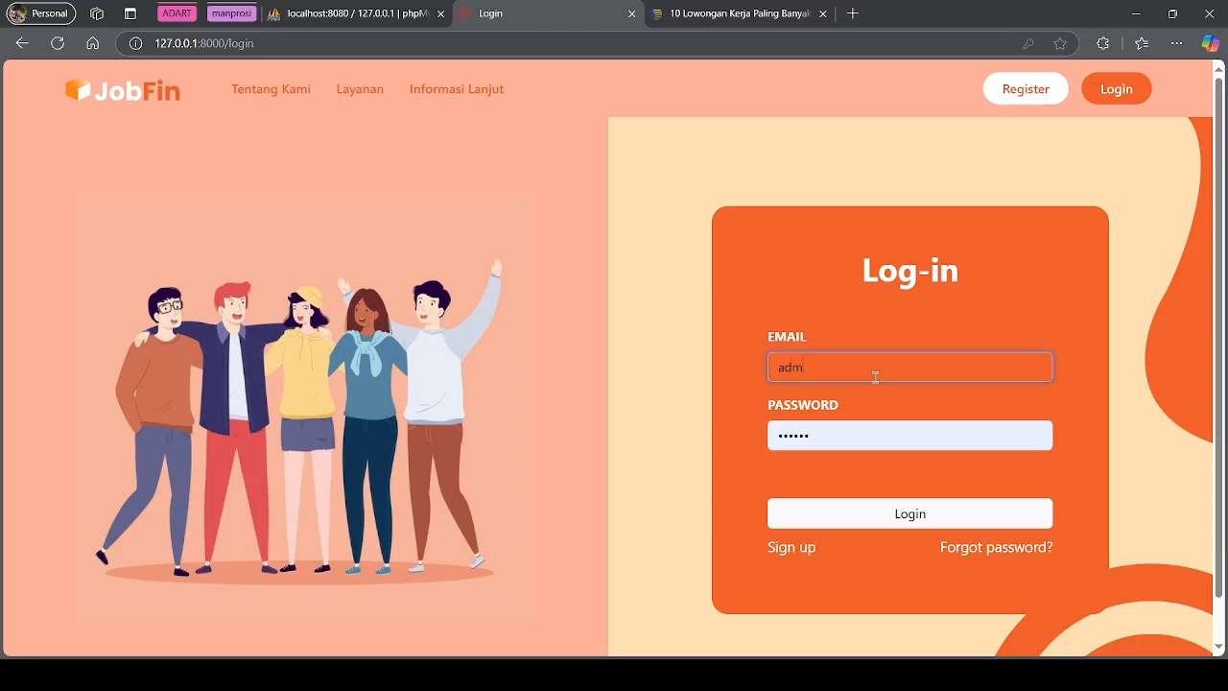
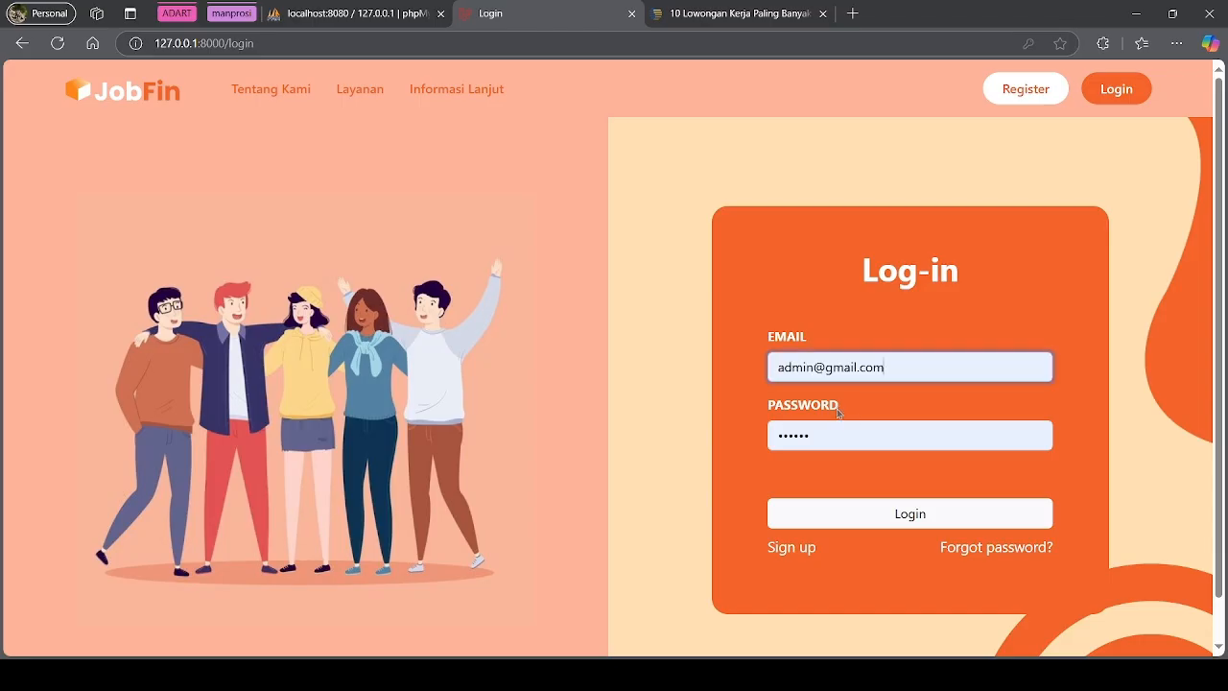
click(853, 422)
key(ctrl+a)
text(pa)
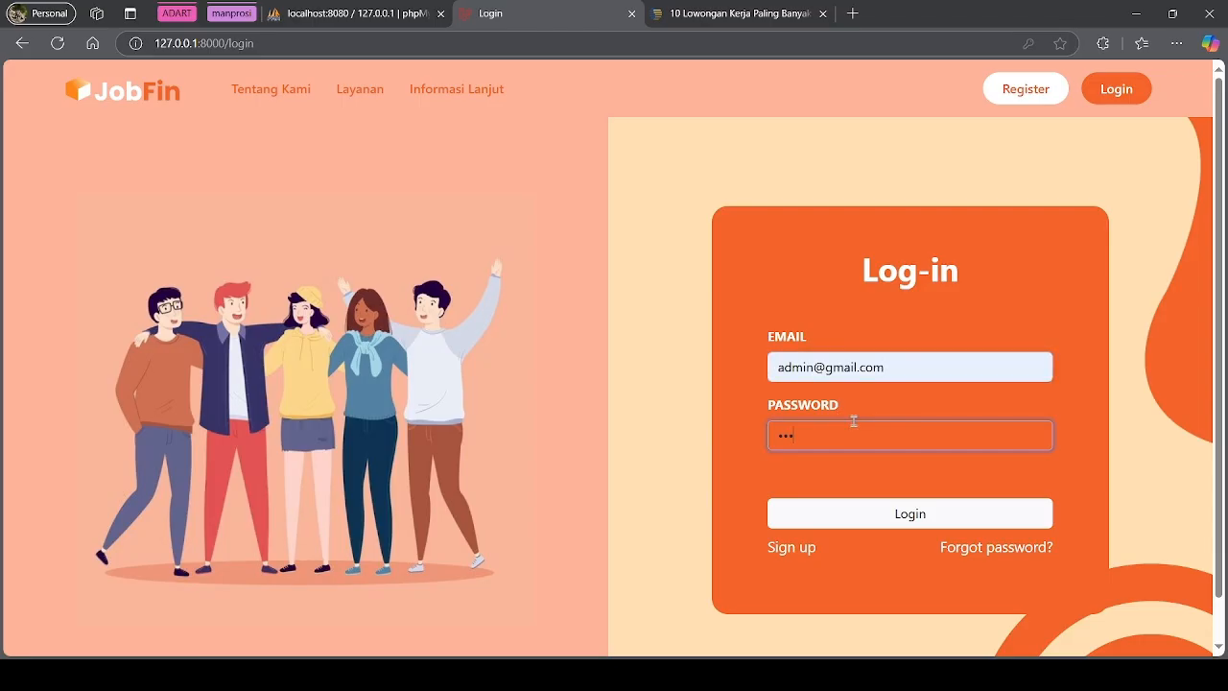
click(894, 515)
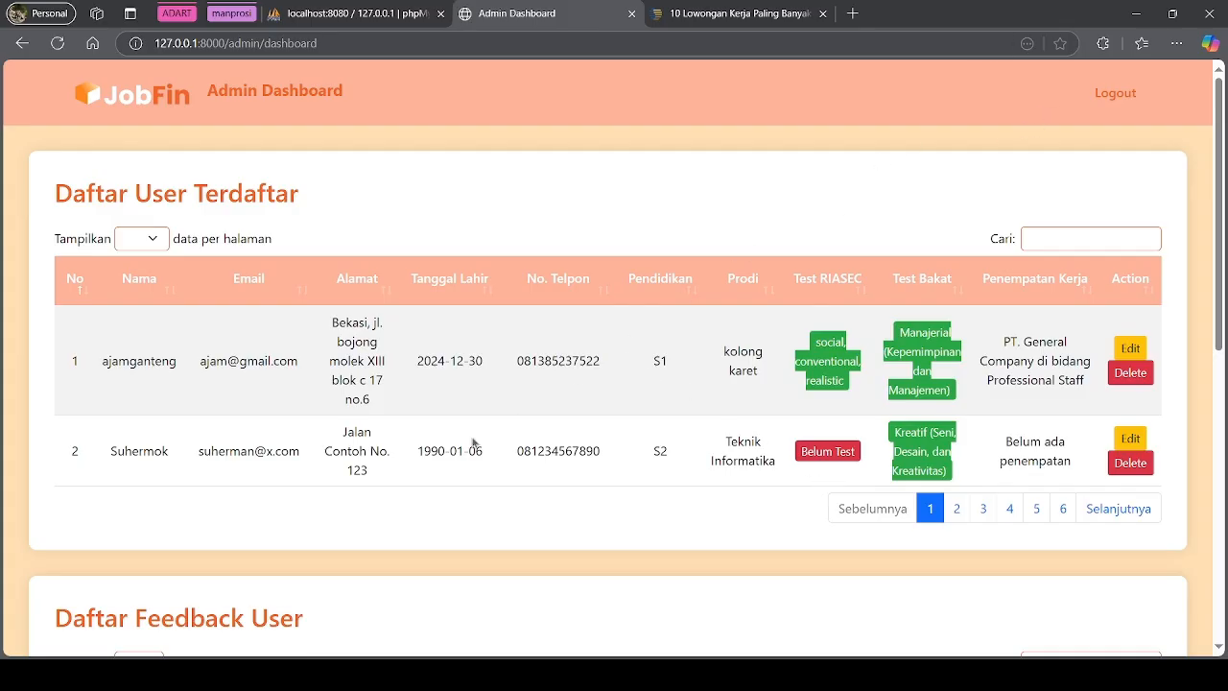
scroll(470, 447, down, 6)
scroll(470, 447, up, 7)
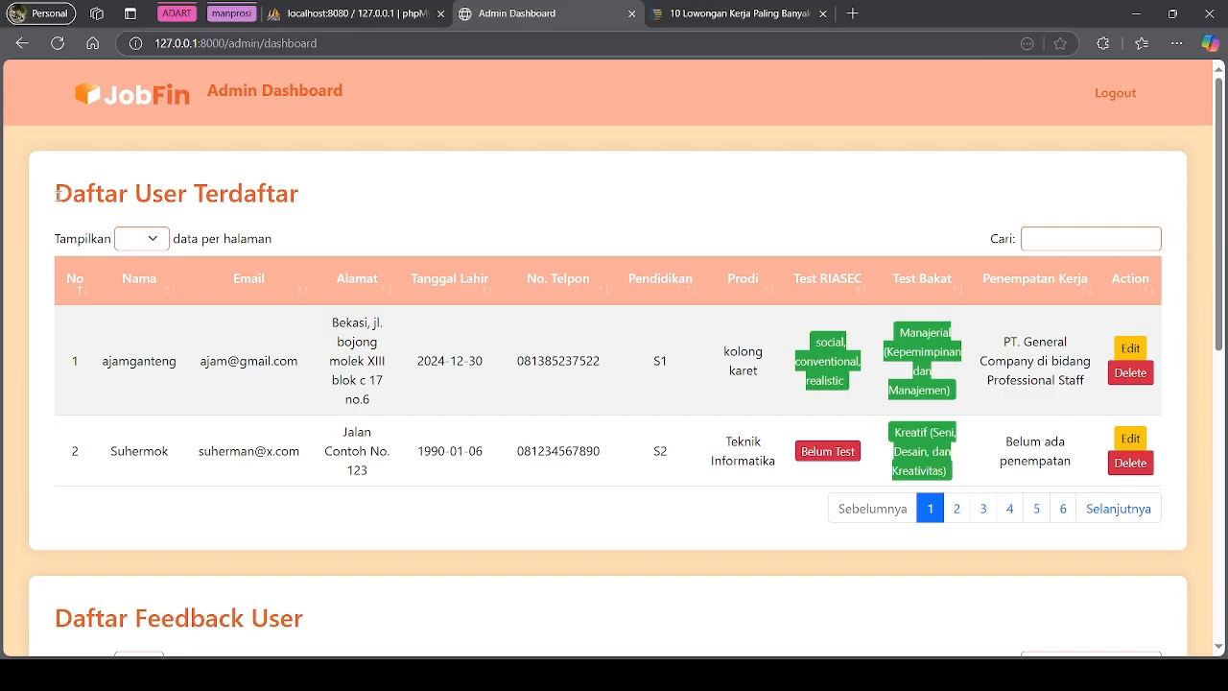
drag(57, 195, 310, 208)
click(320, 225)
scroll(420, 364, down, 3)
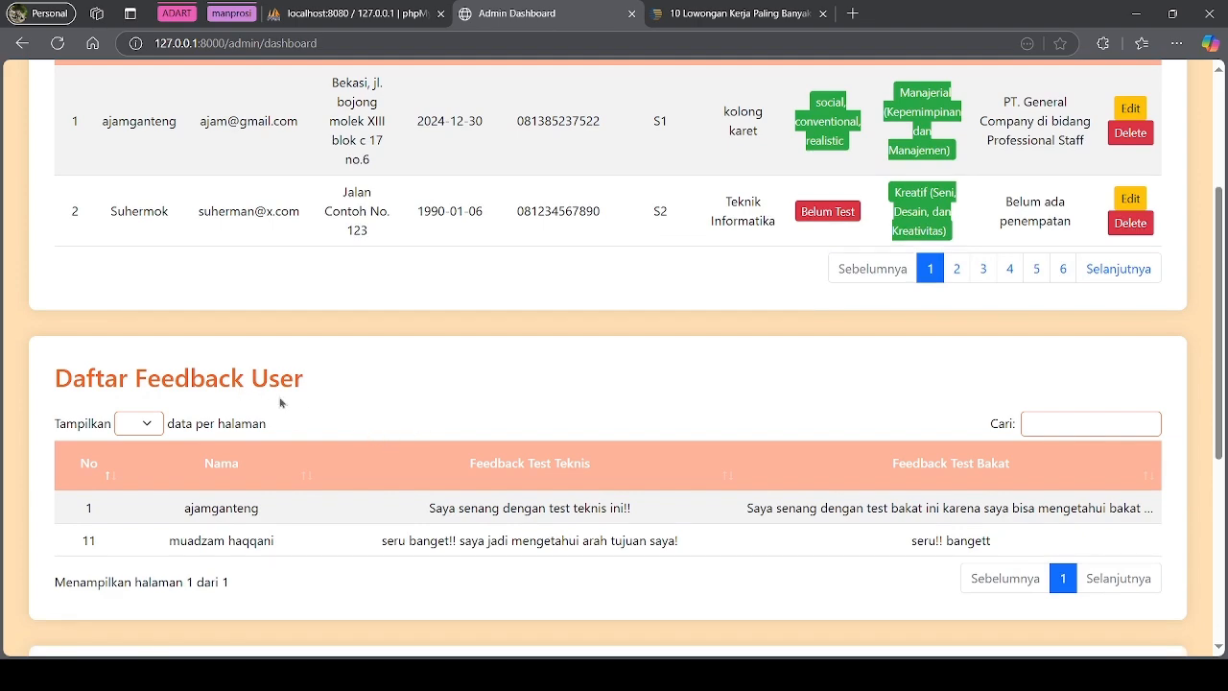
scroll(483, 471, down, 4)
scroll(575, 324, down, 1)
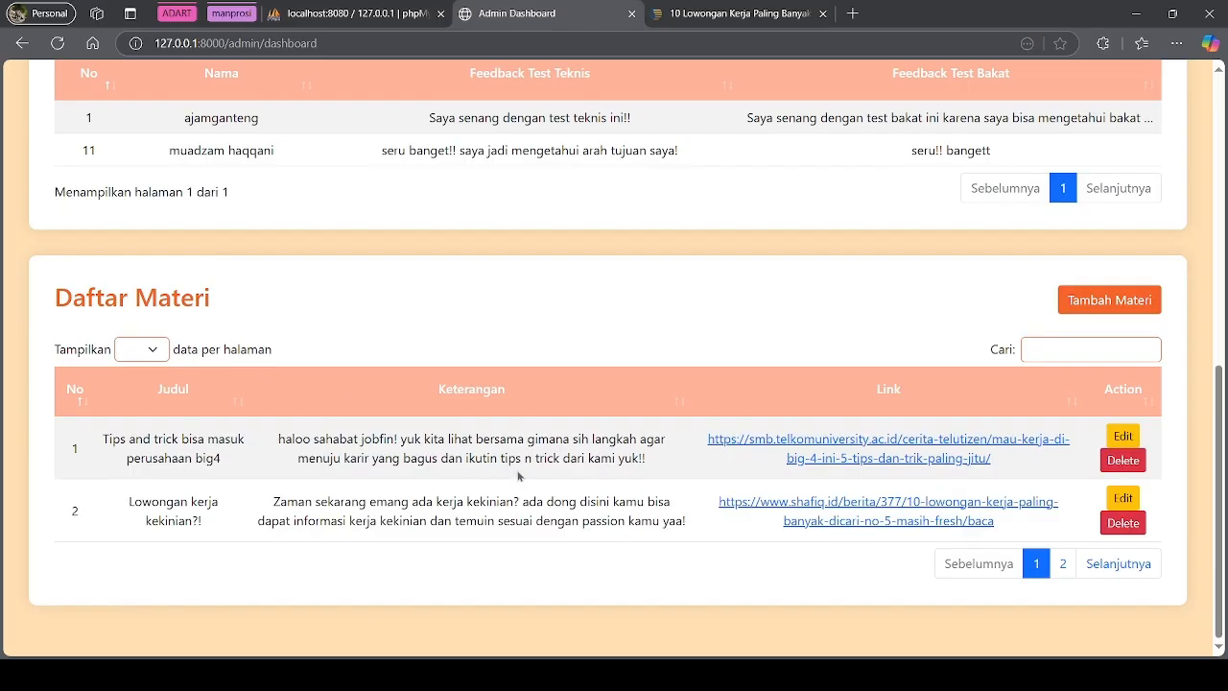
scroll(531, 426, up, 8)
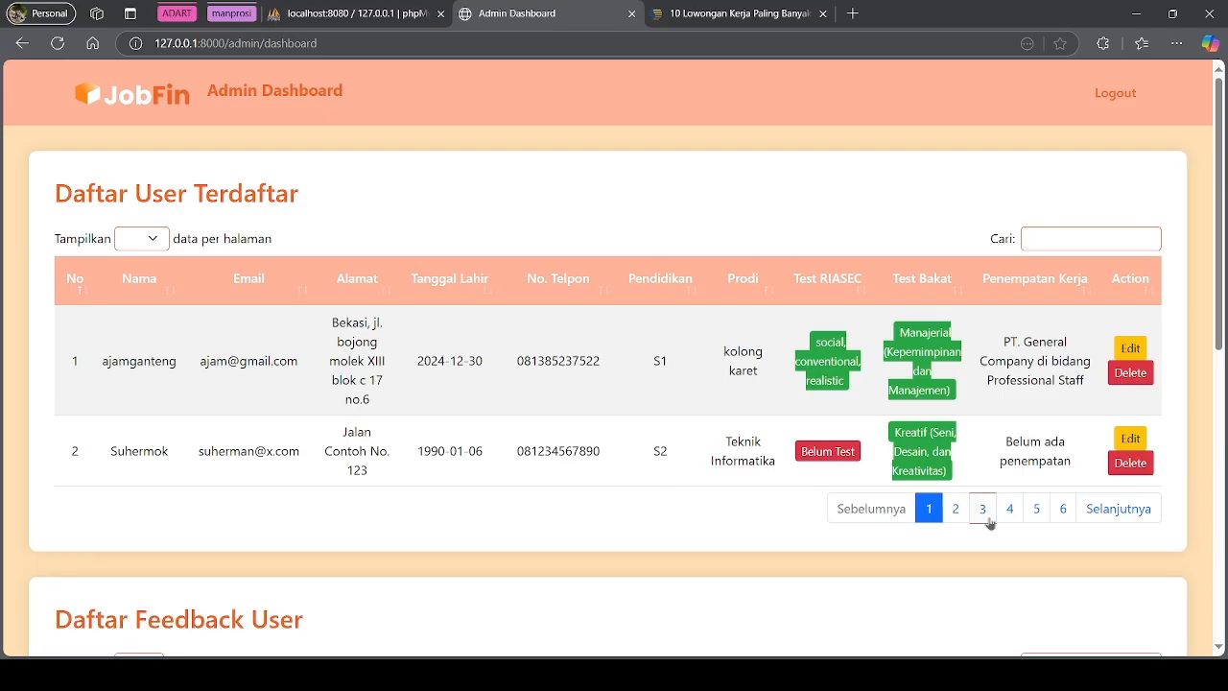
Show 10 users per page in Daftar User Terdaftar and scroll the table
click(149, 241)
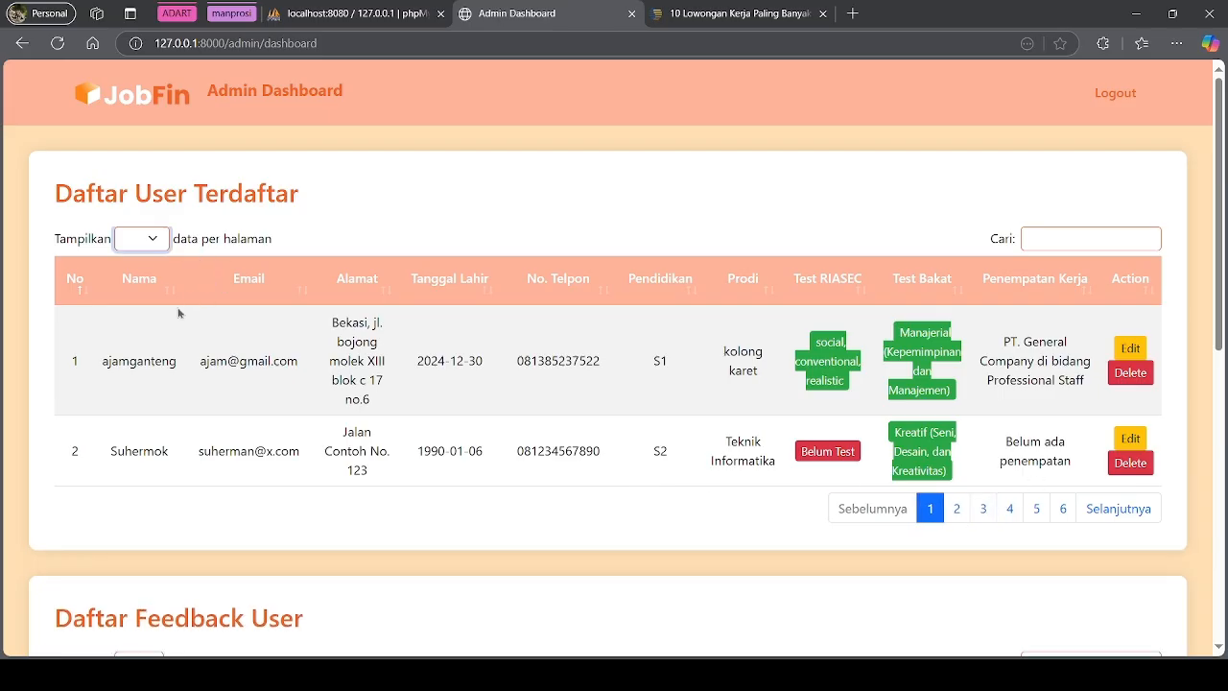
click(142, 272)
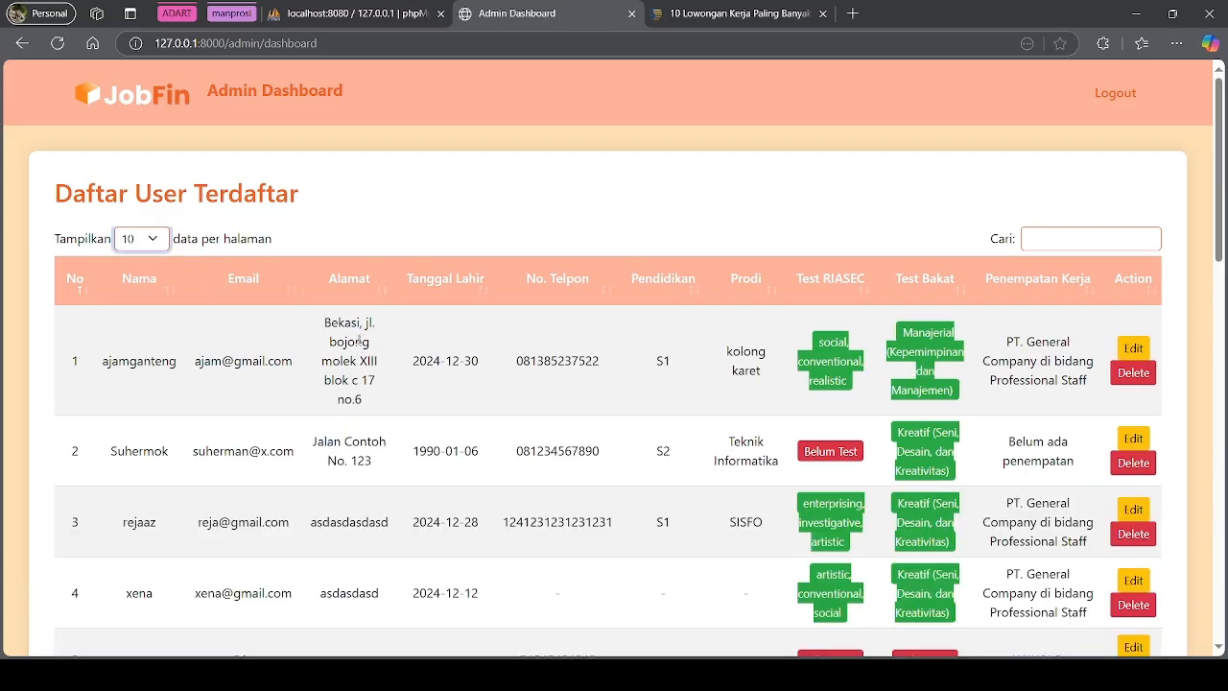
scroll(363, 346, down, 5)
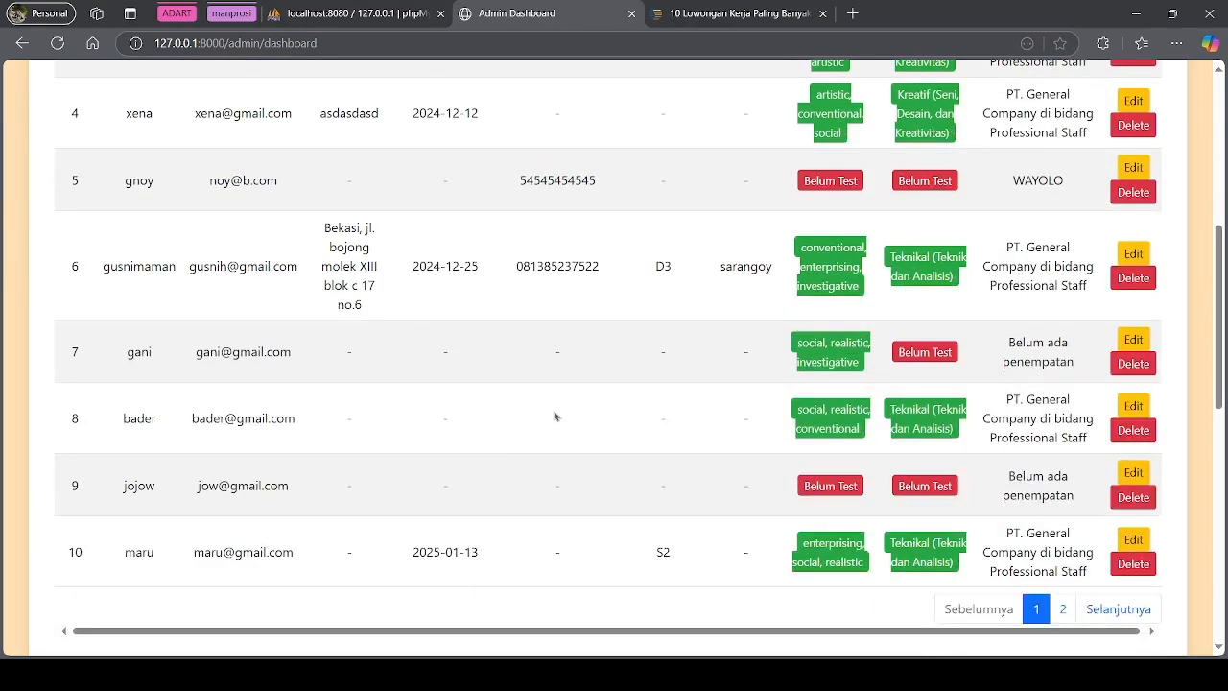
scroll(605, 428, up, 4)
scroll(234, 374, down, 5)
scroll(397, 438, up, 5)
scroll(994, 499, down, 5)
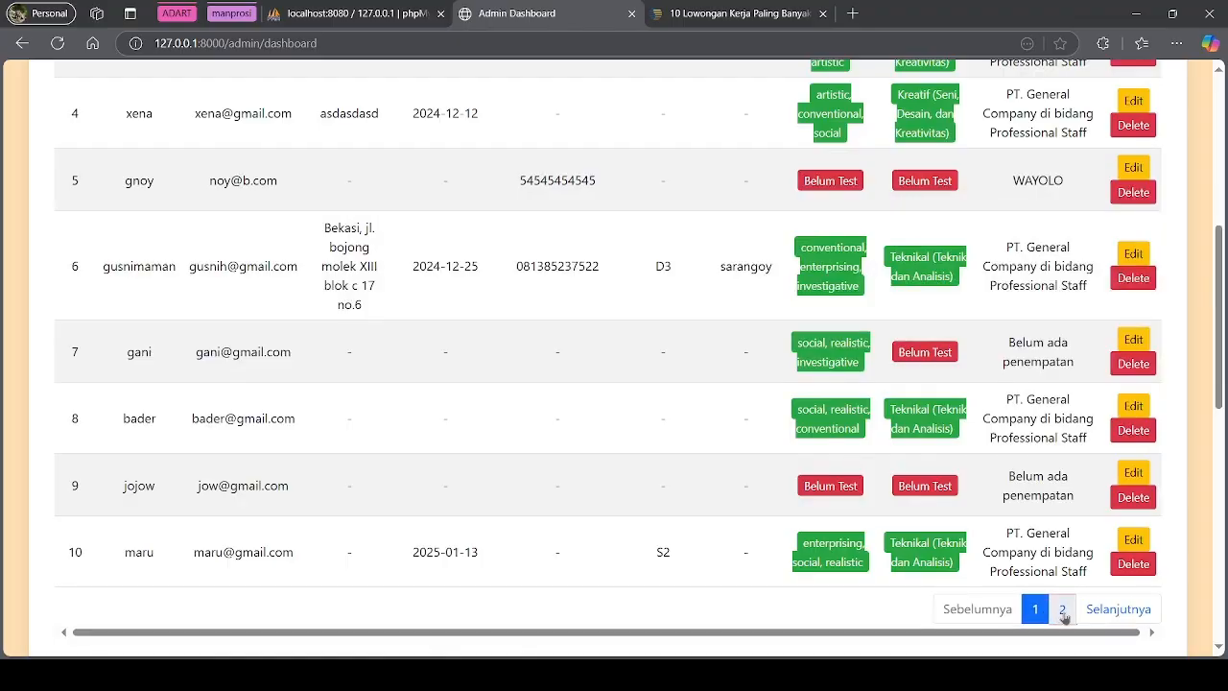
View page 2 of the user list, then go back to page 1
click(1063, 610)
scroll(486, 308, up, 1)
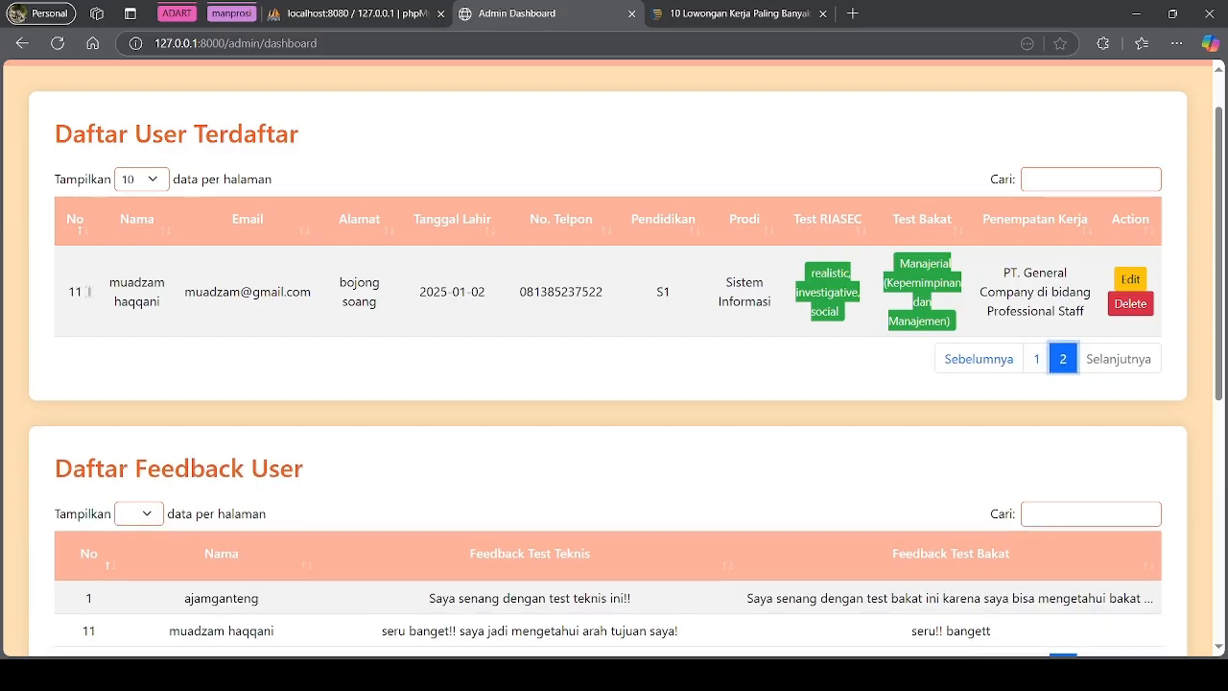
click(1037, 361)
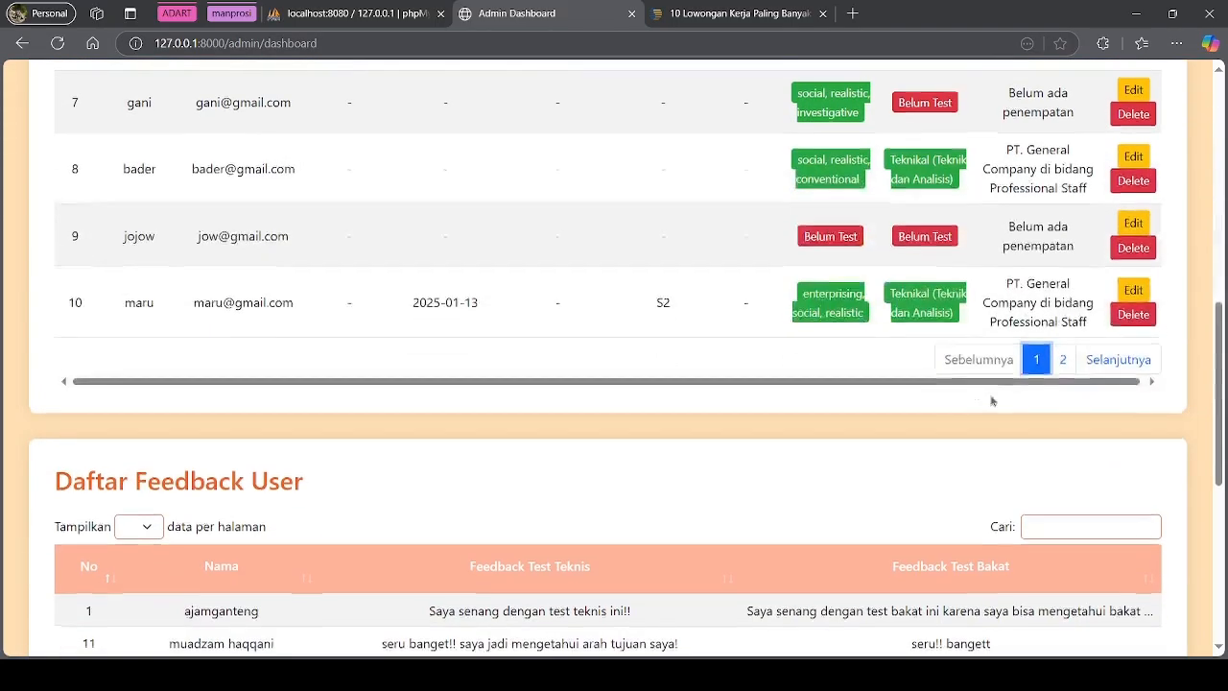
scroll(998, 398, up, 4)
scroll(1016, 395, up, 3)
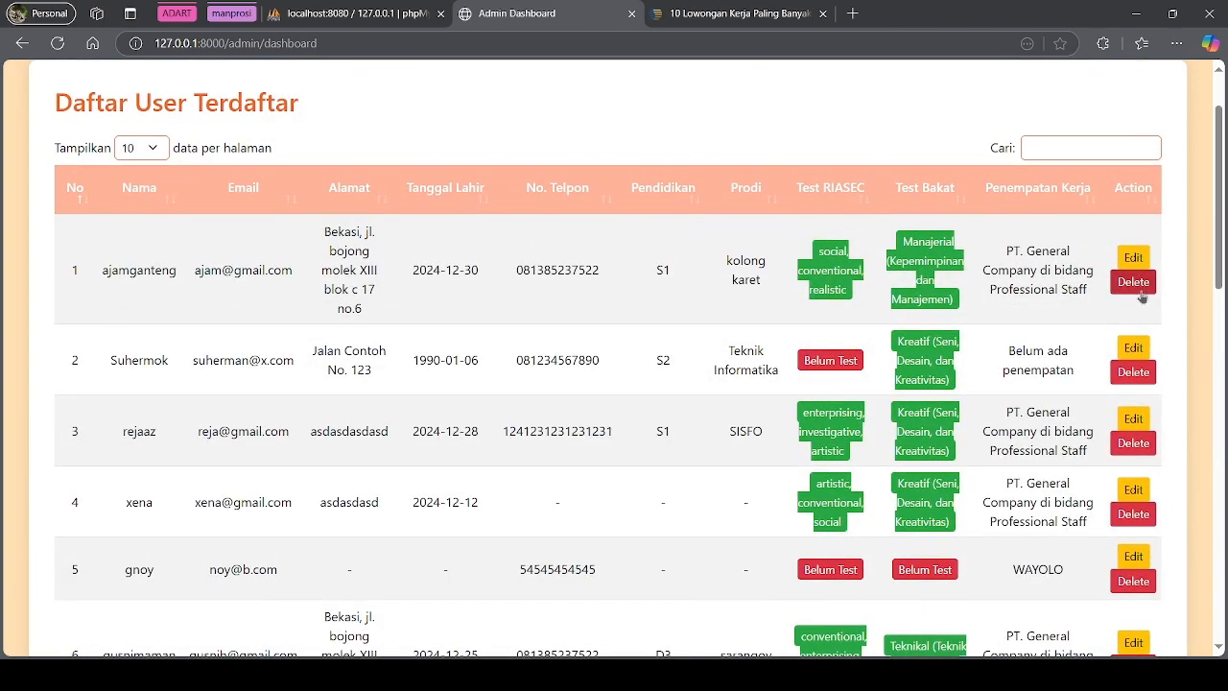
scroll(254, 363, down, 3)
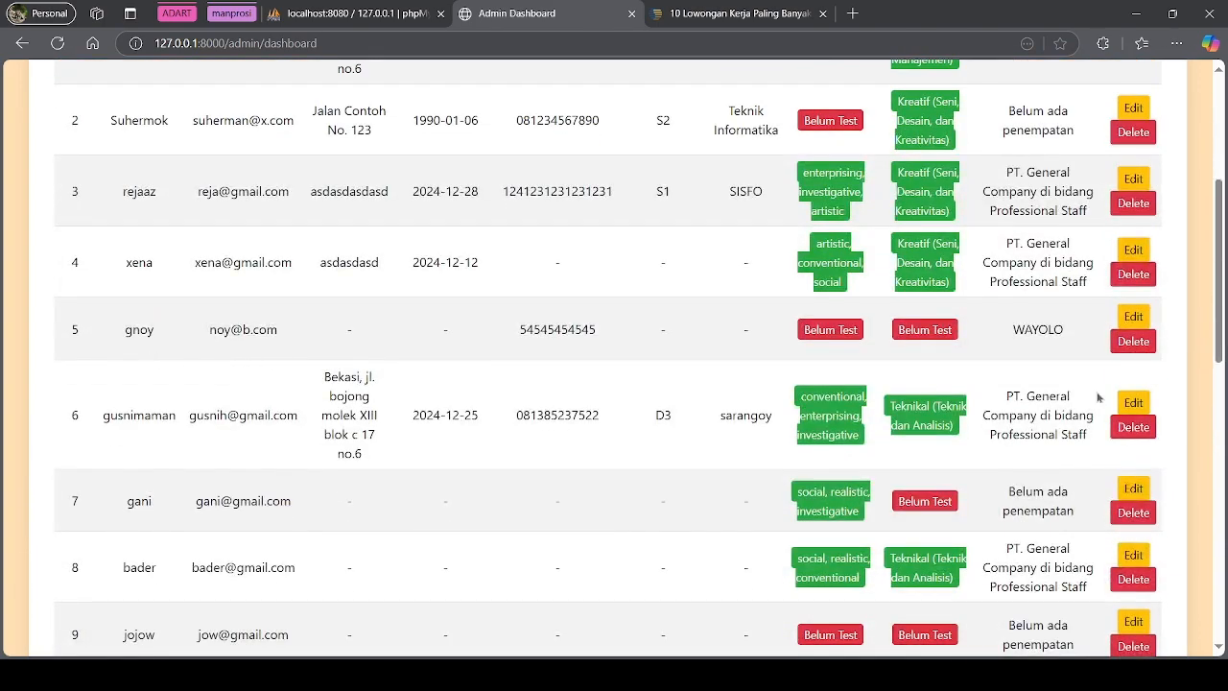
In the fifth user's edit form, replace the name and fill in the address
click(1133, 320)
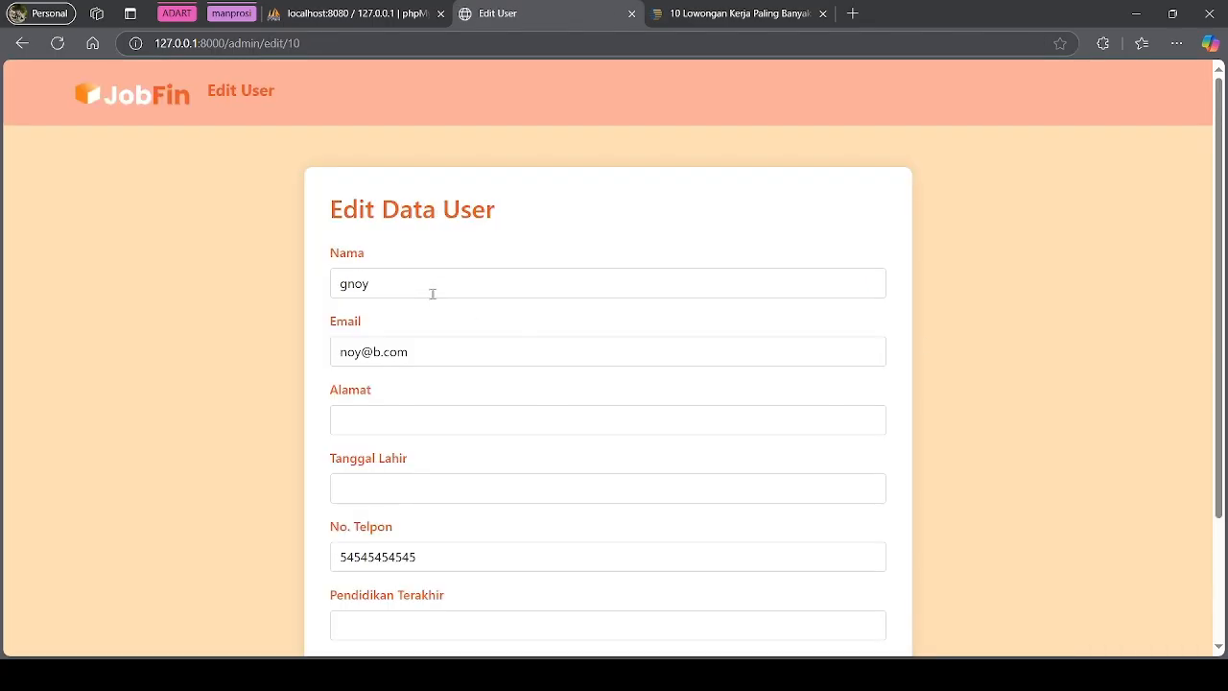
double_click(407, 287)
click(365, 422)
double_click(400, 285)
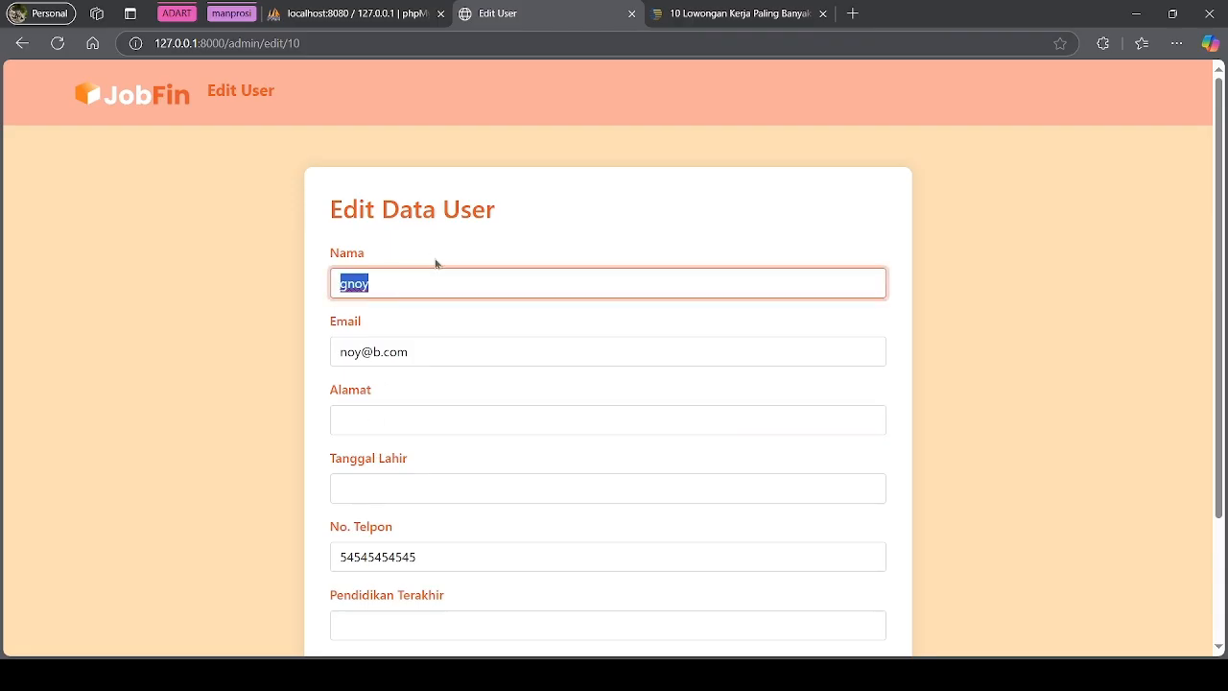
text(lijona)
click(379, 413)
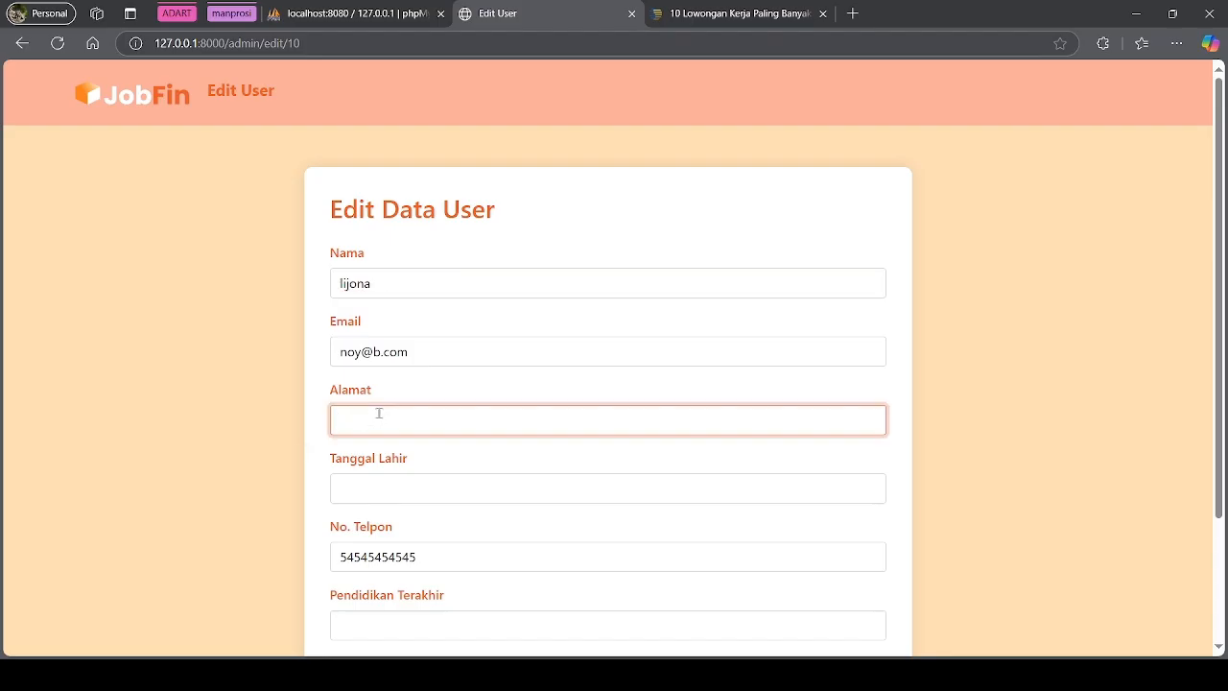
text(sukapura)
Enter the study programme 'D3 Sistem Informasi', fix the capital N, and update the user
scroll(378, 414, down, 2)
click(429, 535)
text(D3)
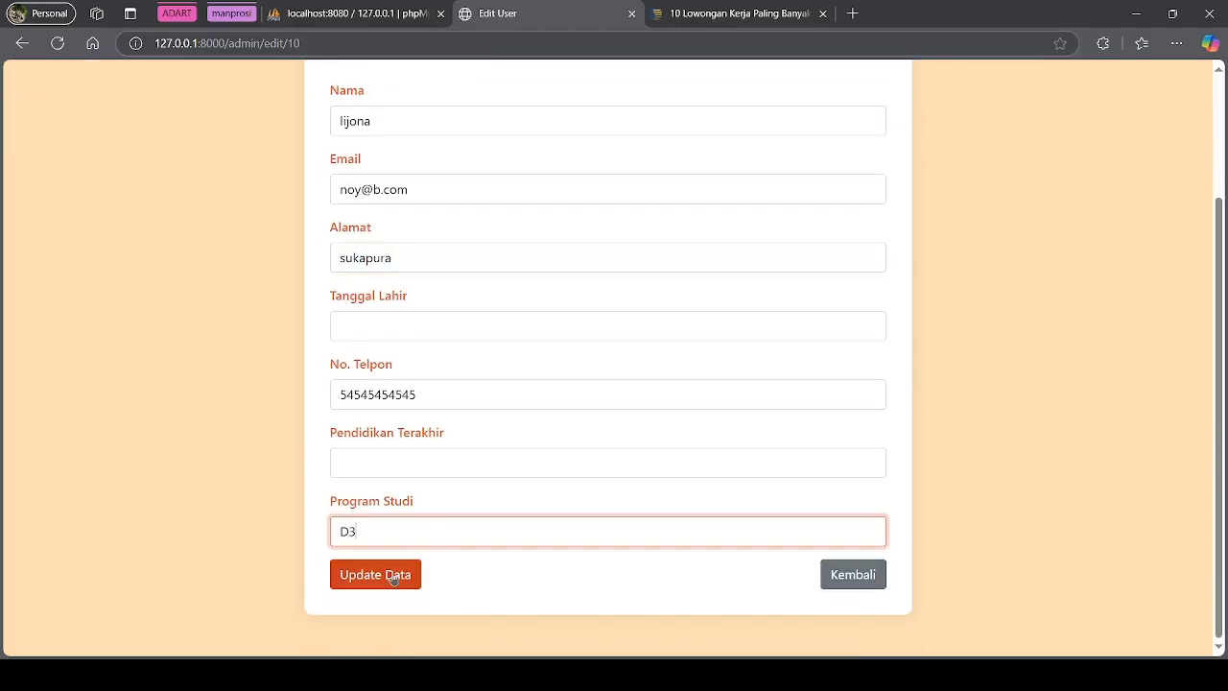
text( Sistem INformasi)
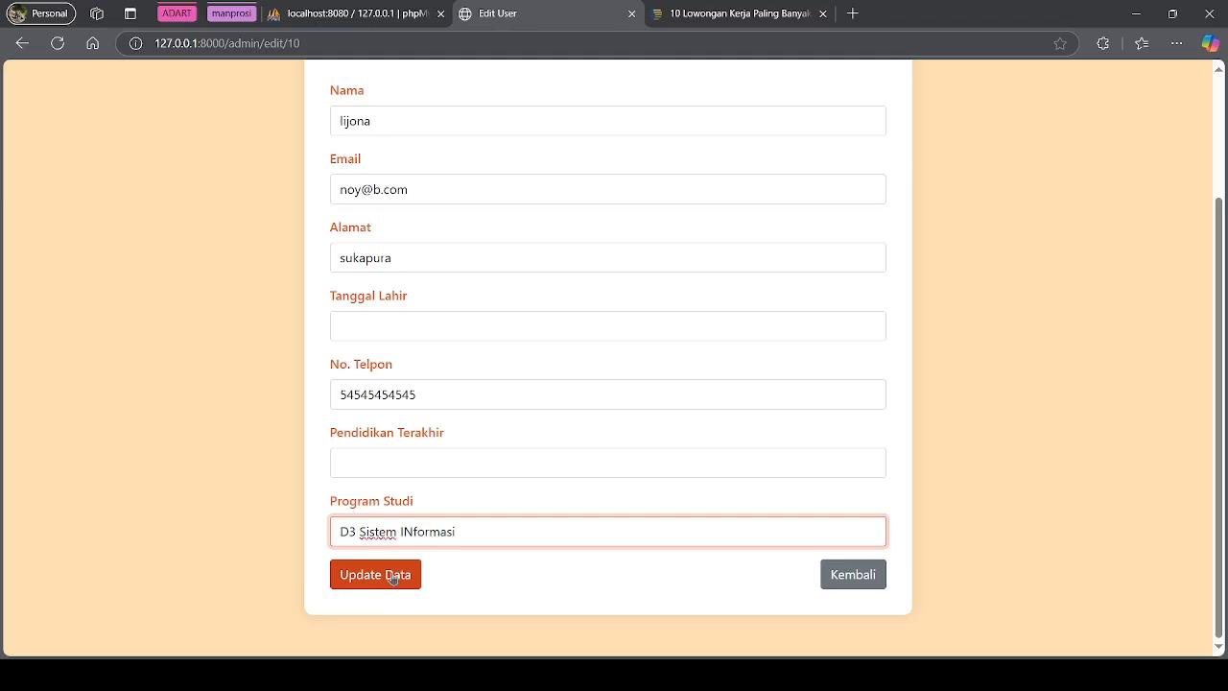
click(411, 530)
key(BackSpace)
text(n)
click(403, 575)
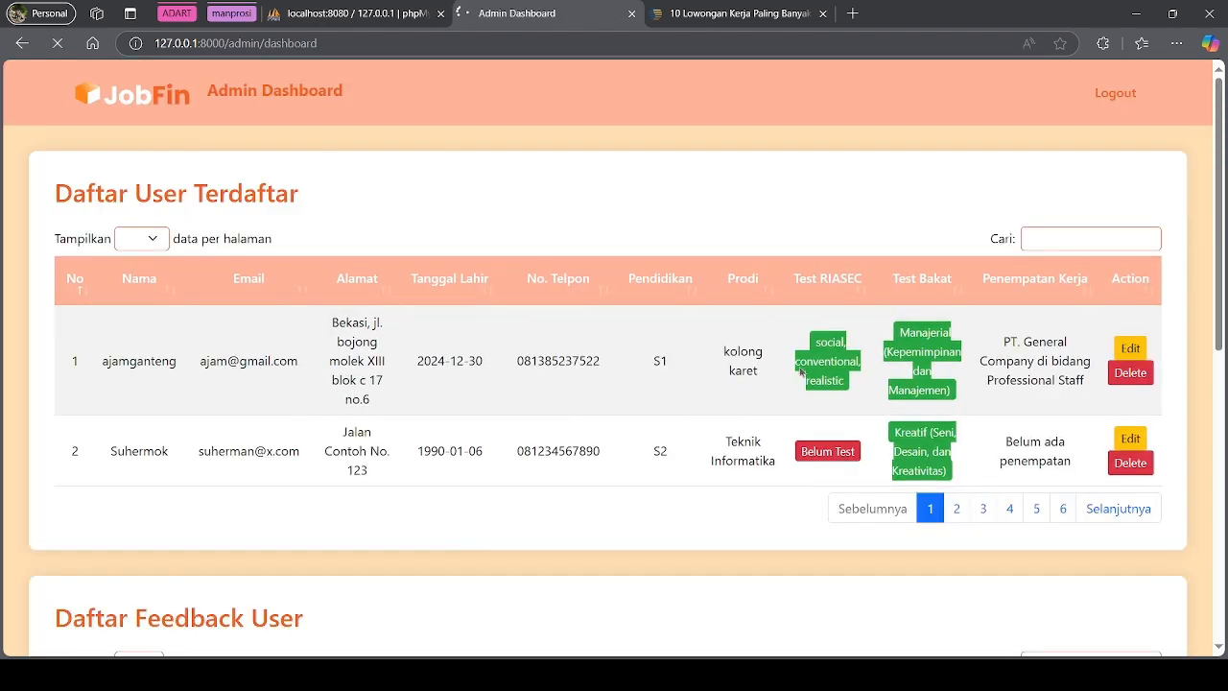
Show 10 users per page and highlight row 5's new name and D3 Sistem Informasi programme
click(147, 274)
scroll(180, 279, down, 4)
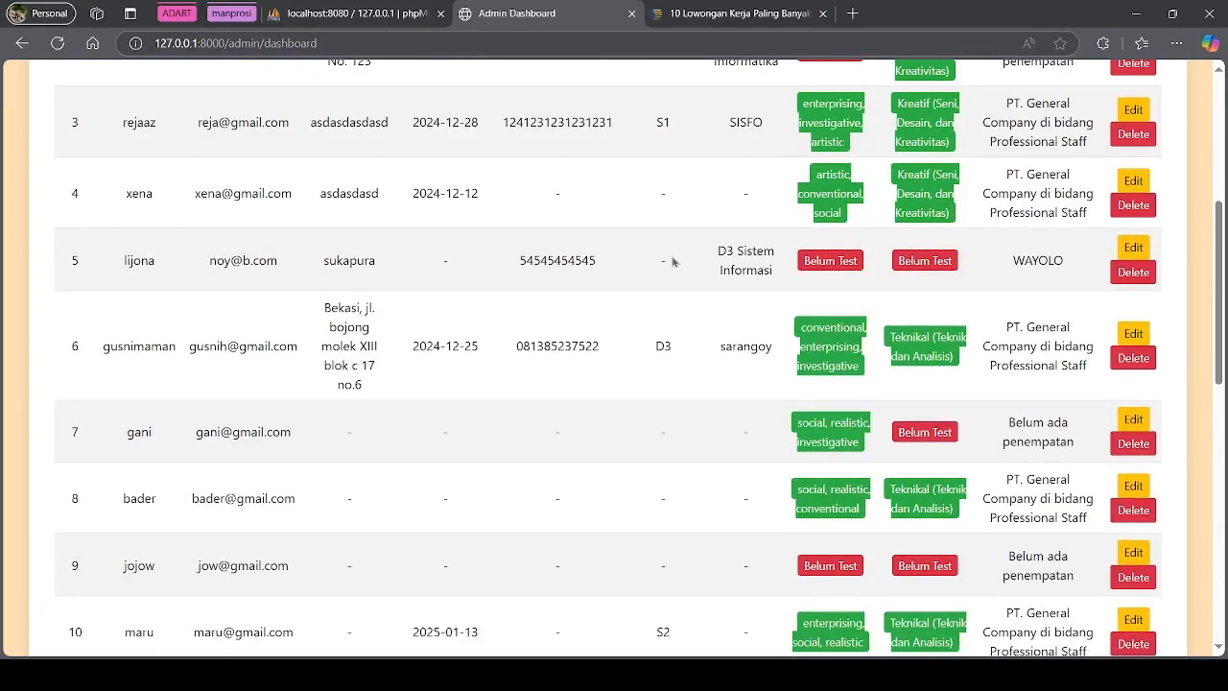
drag(71, 260, 1055, 662)
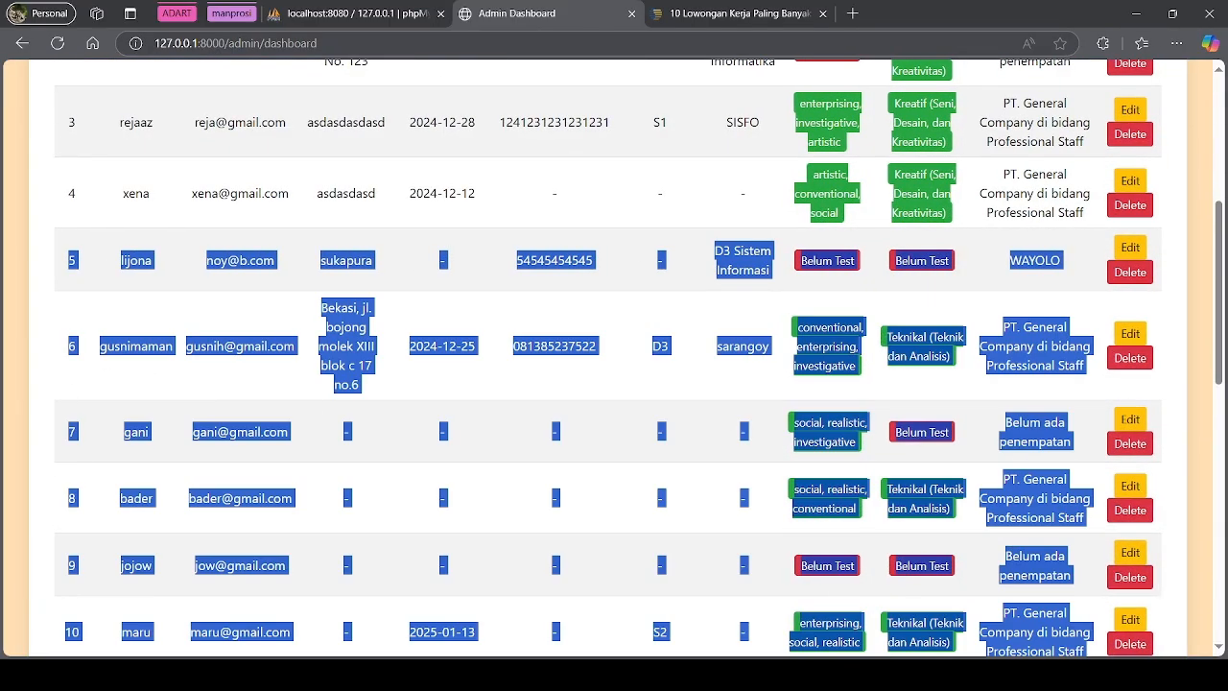
drag(1157, 247, 1050, 271)
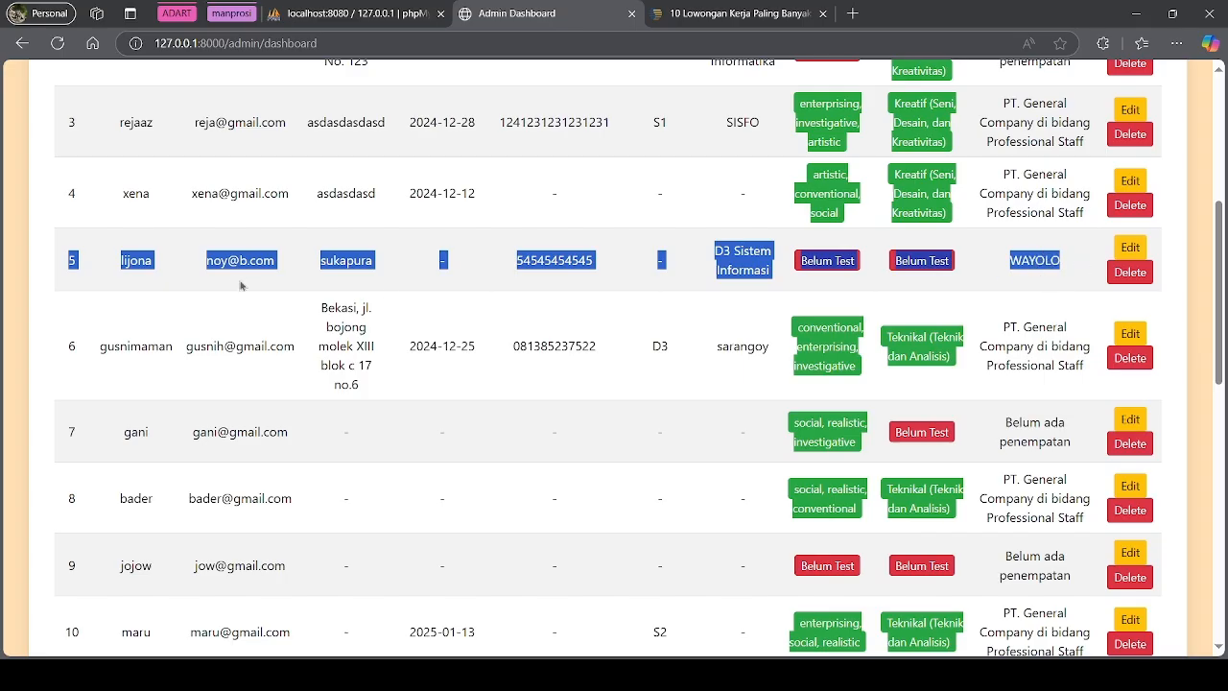
click(217, 284)
drag(130, 266, 177, 269)
click(530, 281)
drag(716, 246, 765, 271)
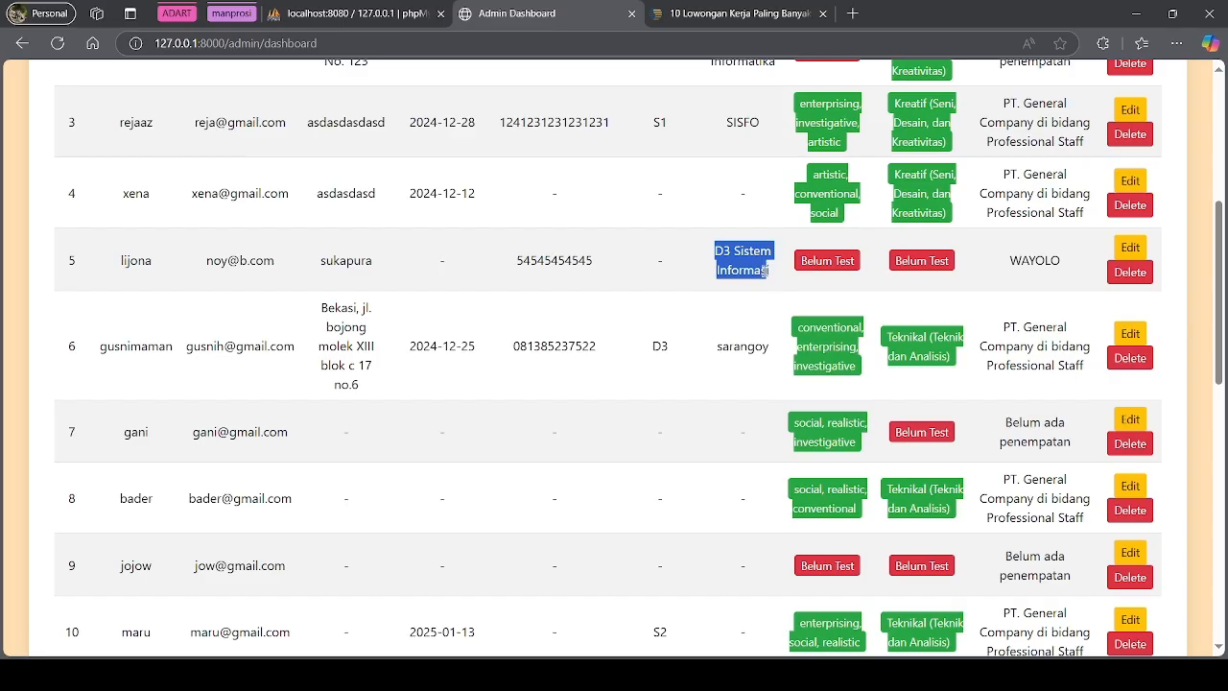
click(808, 292)
scroll(837, 309, up, 5)
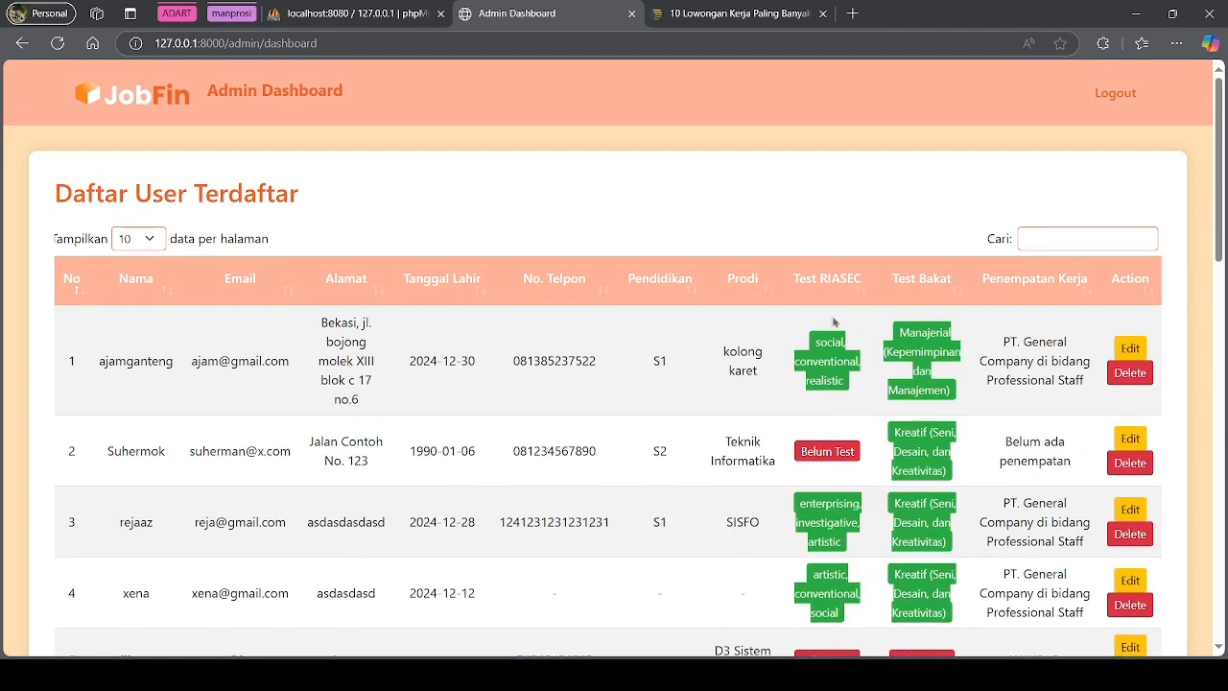
scroll(838, 309, down, 2)
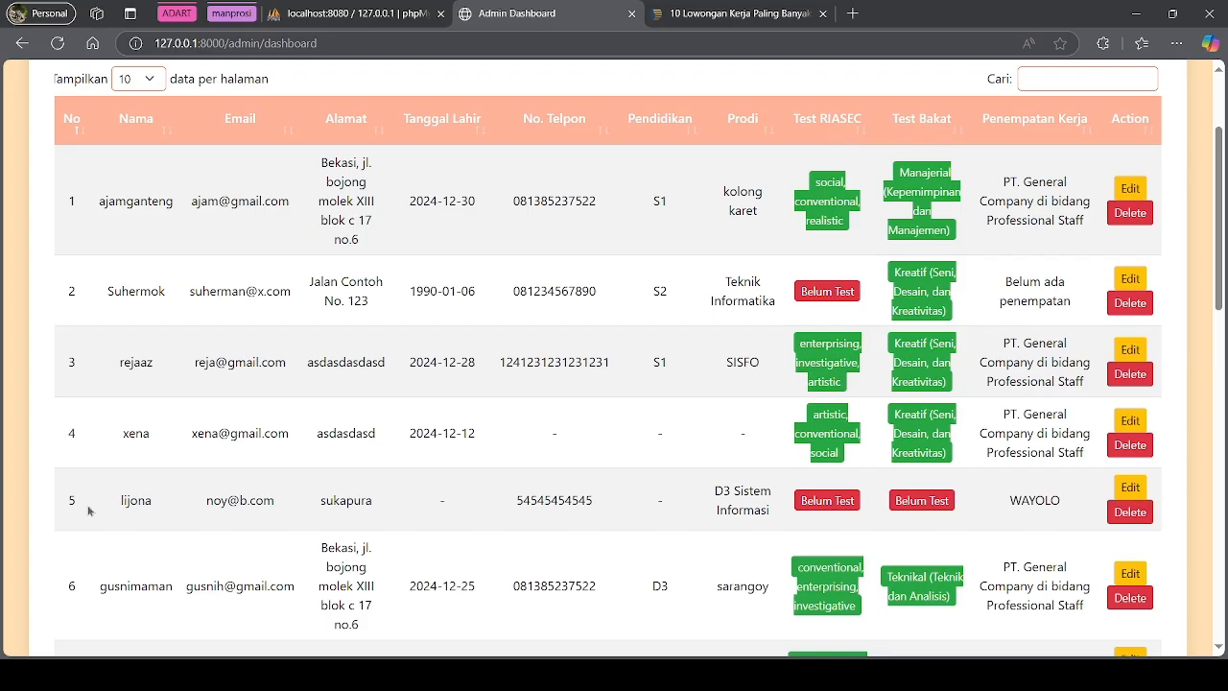
Delete the fifth user's row and confirm the deletion
drag(117, 513, 516, 509)
click(676, 527)
click(1128, 512)
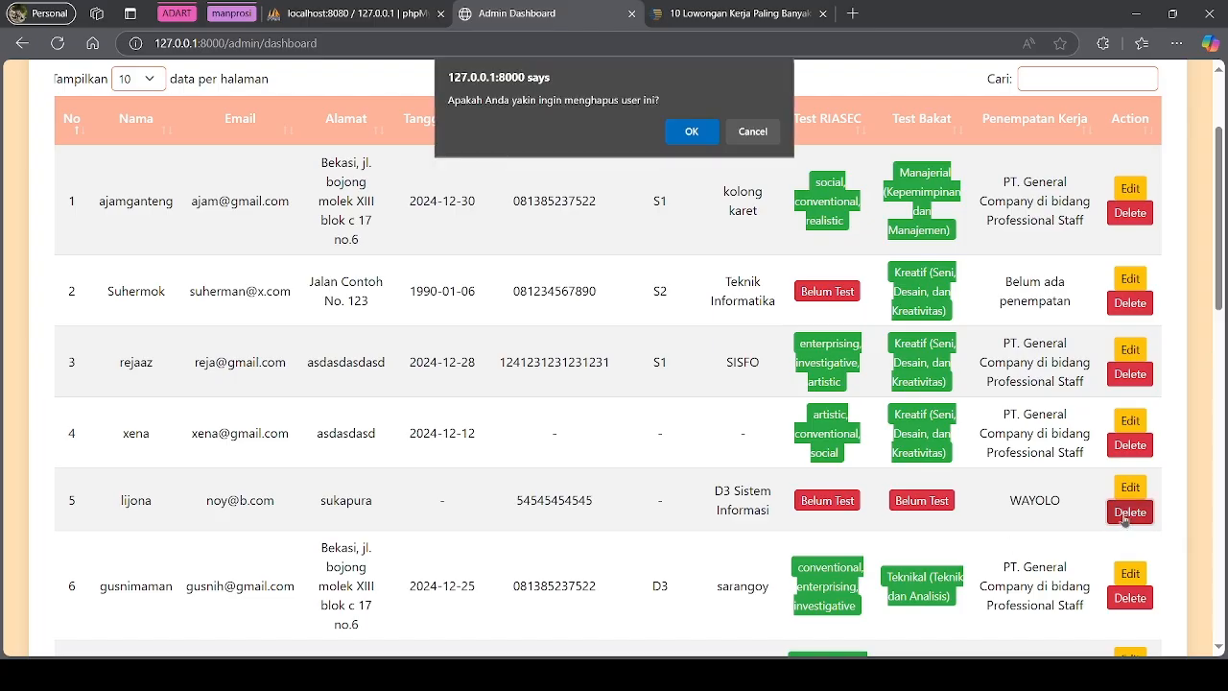
click(691, 129)
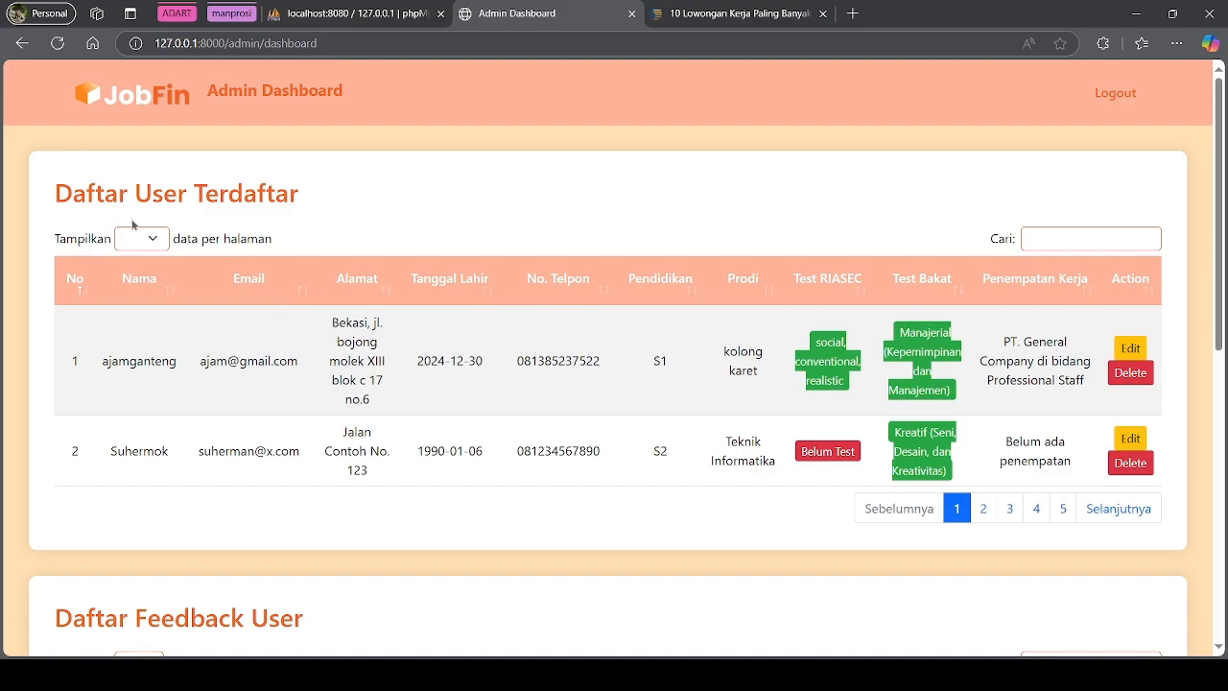
Scroll through the dashboard and highlight the text of the two feedback rows
scroll(108, 474, down, 3)
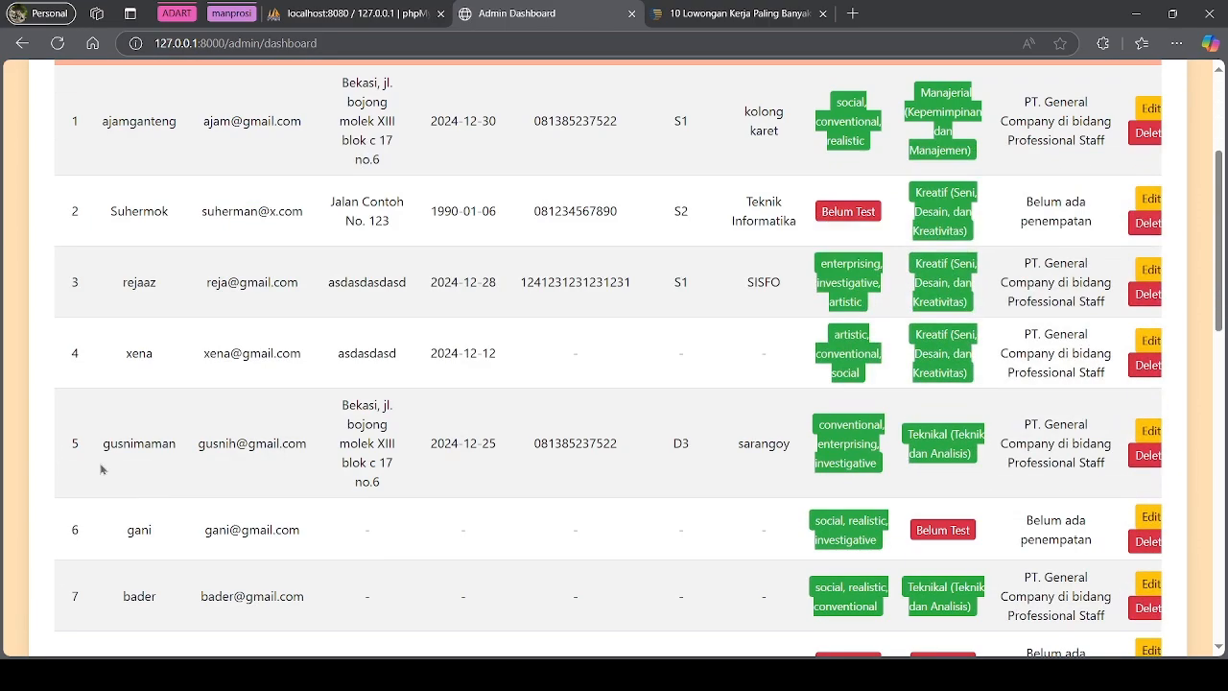
scroll(502, 482, down, 4)
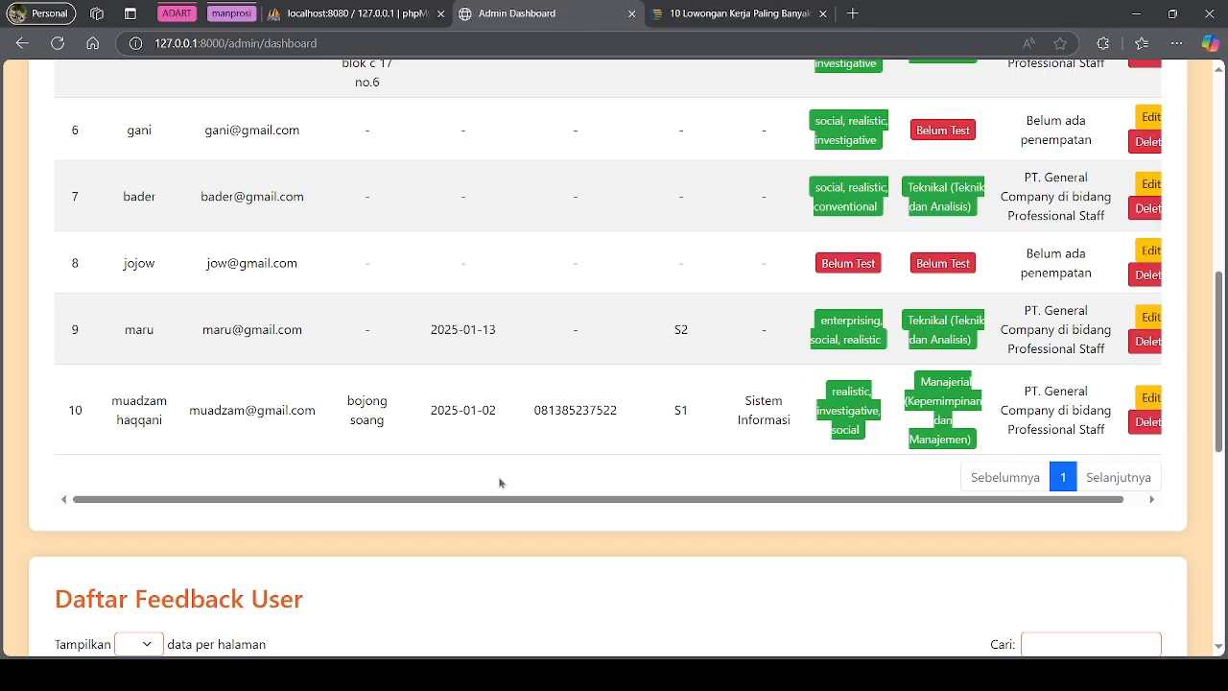
scroll(423, 380, up, 3)
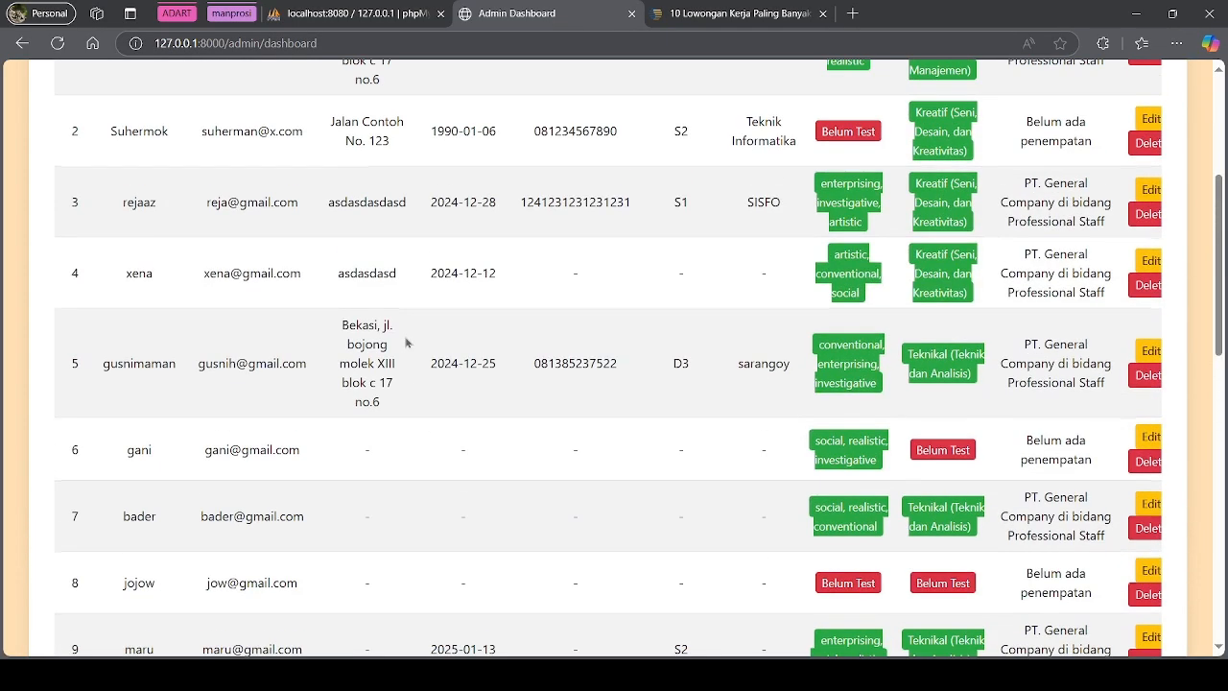
scroll(408, 345, up, 4)
scroll(410, 391, down, 8)
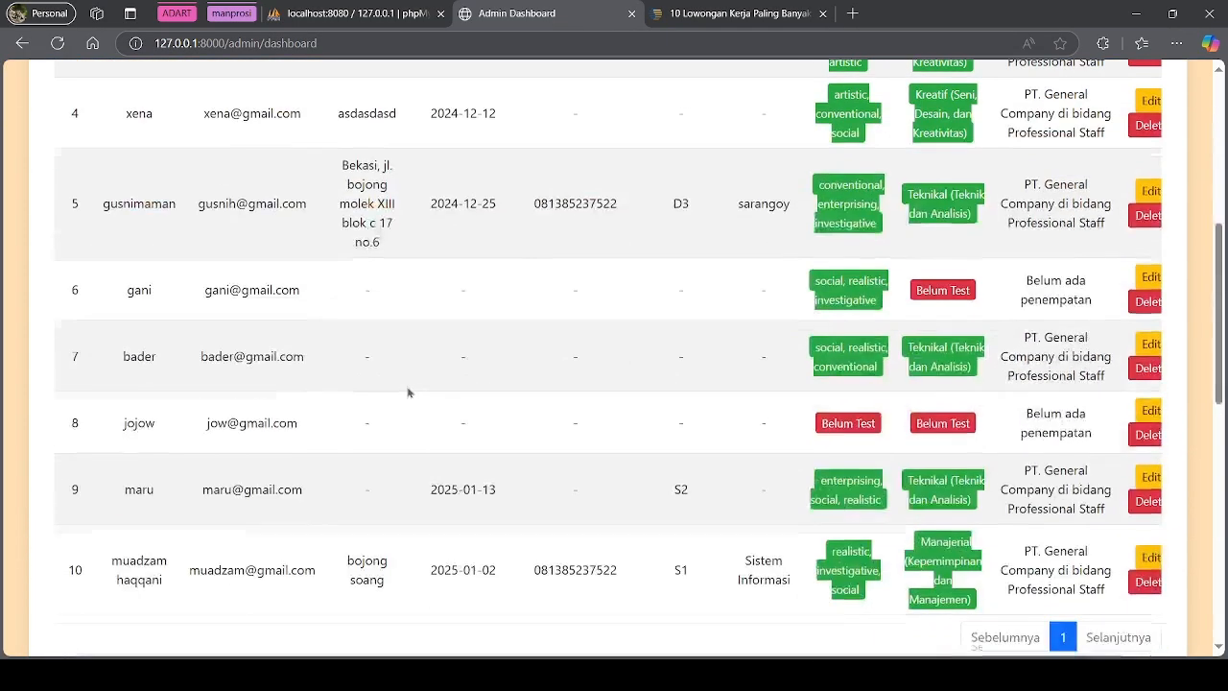
scroll(292, 365, down, 2)
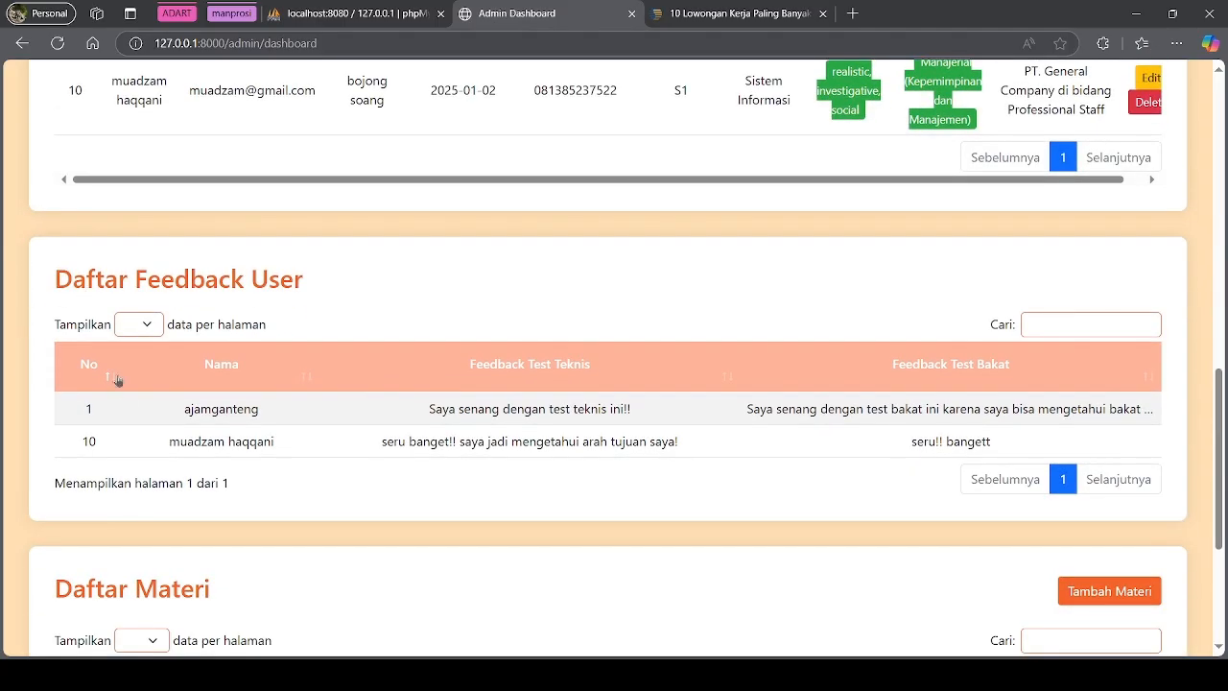
drag(85, 409, 1096, 458)
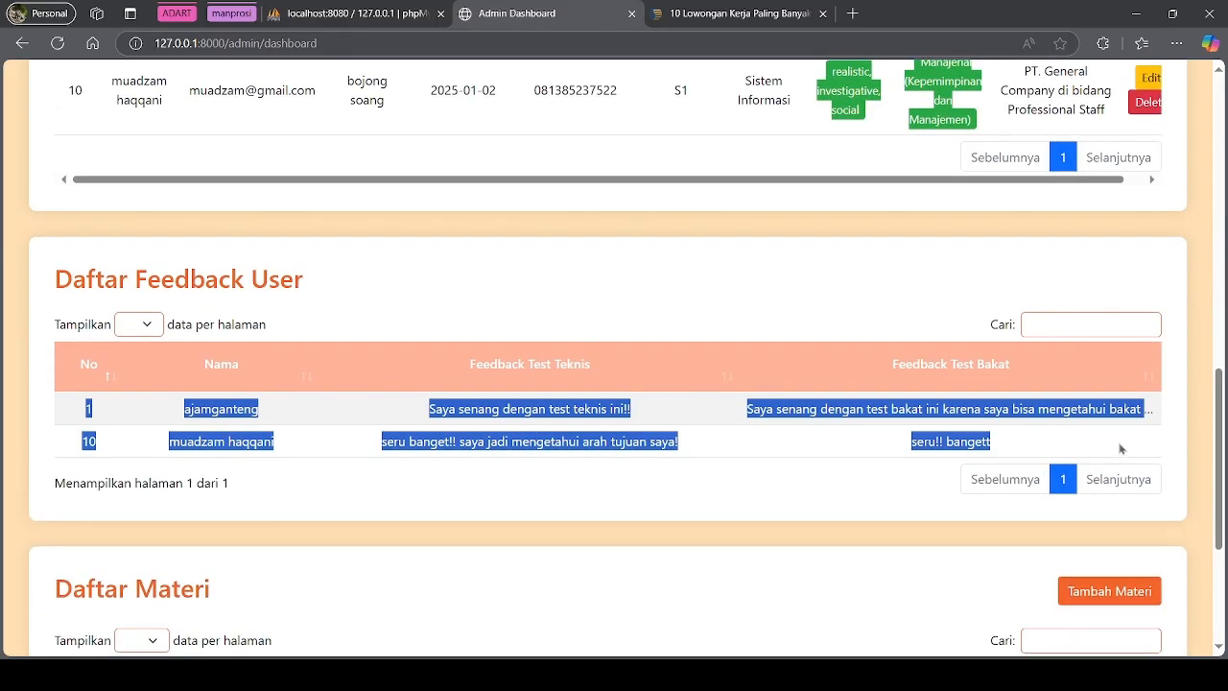
click(638, 513)
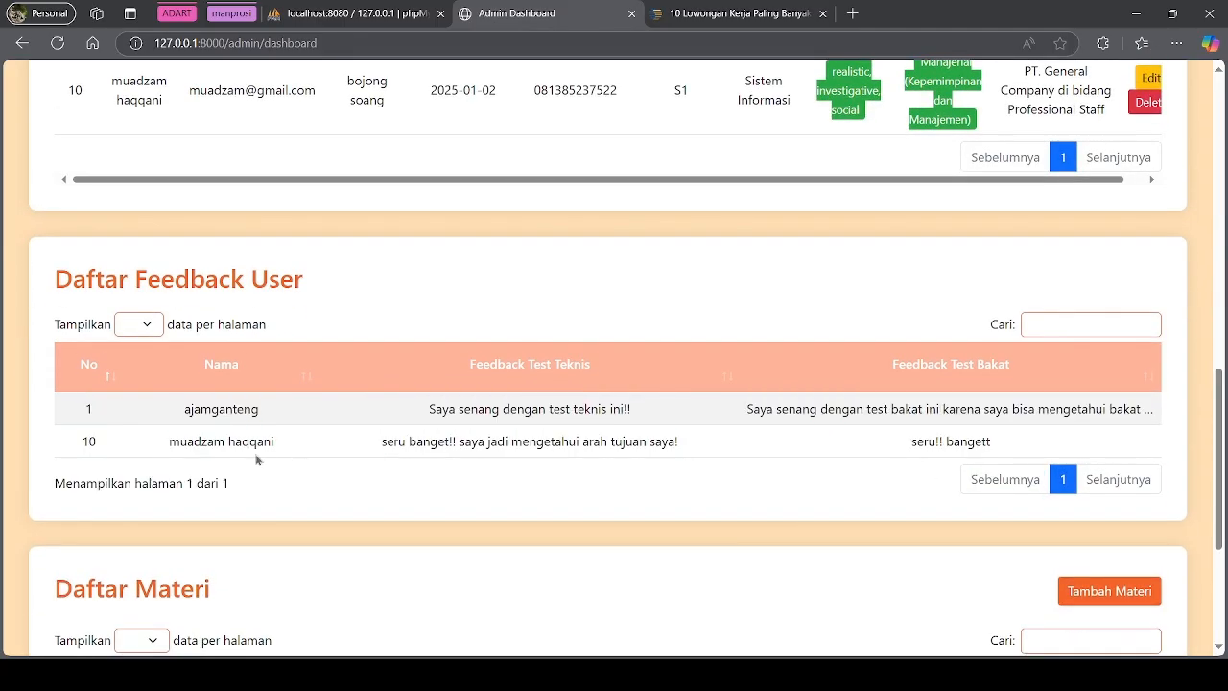
Highlight two user names, the feedback title and Daftar Materi heading, then flip materi pages 1–2
scroll(226, 444, up, 1)
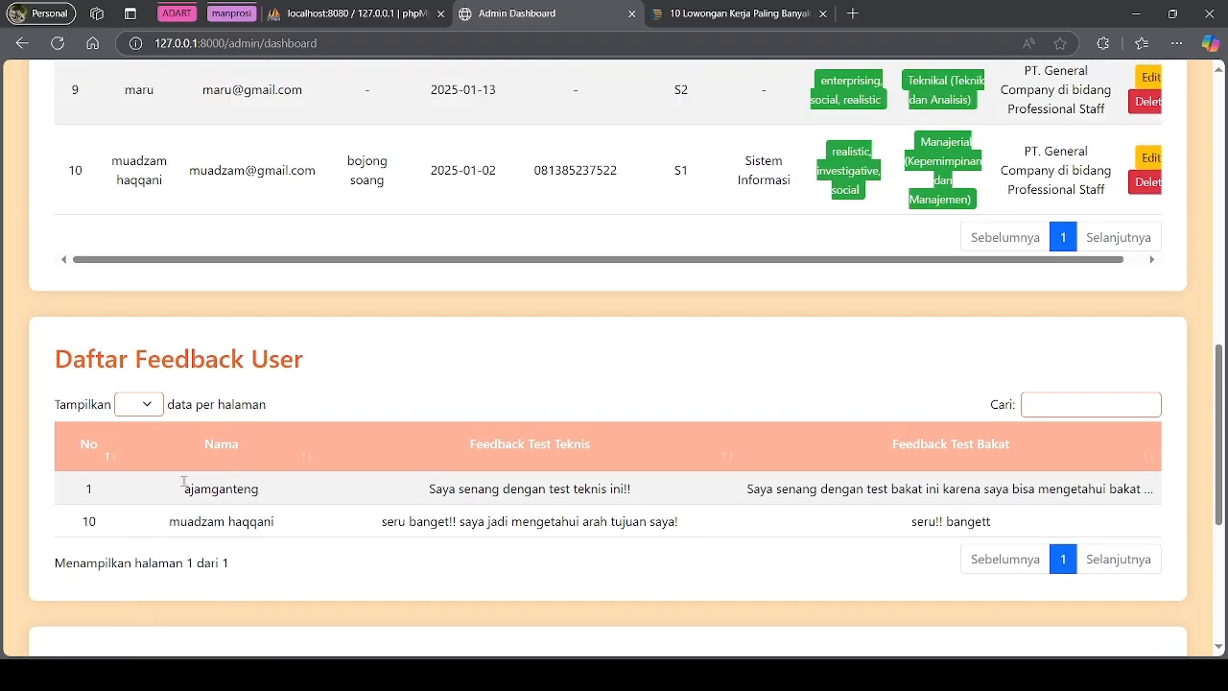
drag(184, 490, 257, 501)
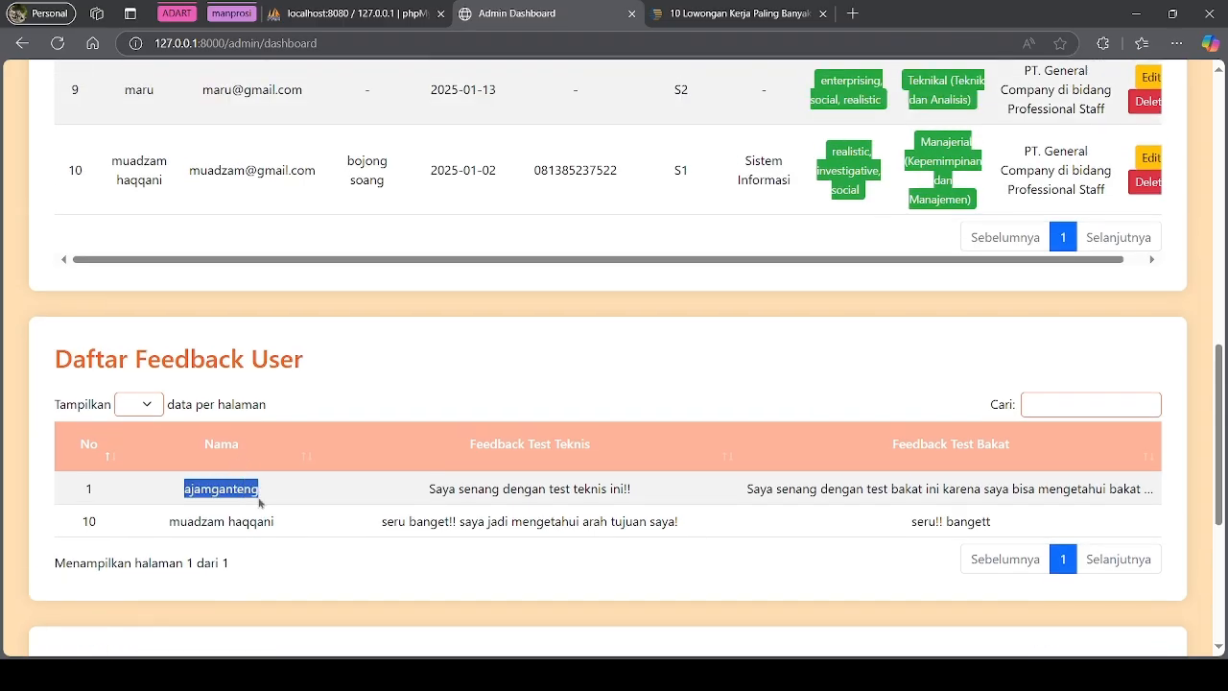
click(496, 366)
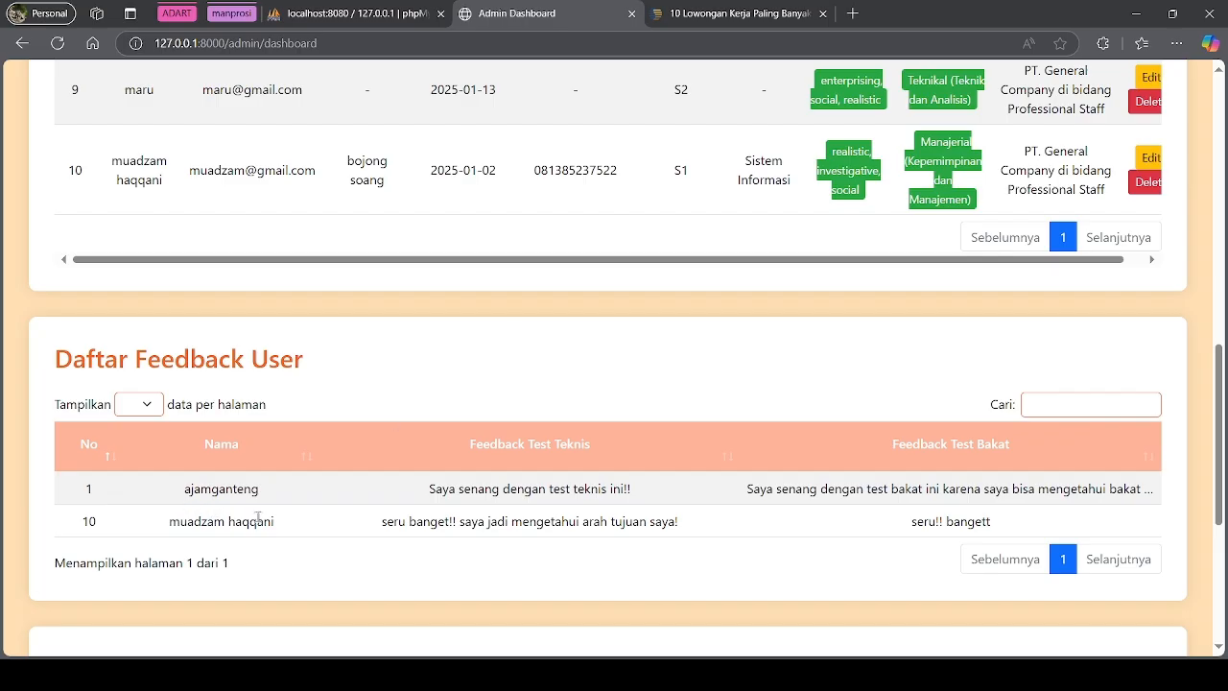
drag(178, 519, 268, 523)
click(627, 574)
scroll(1003, 277, down, 2)
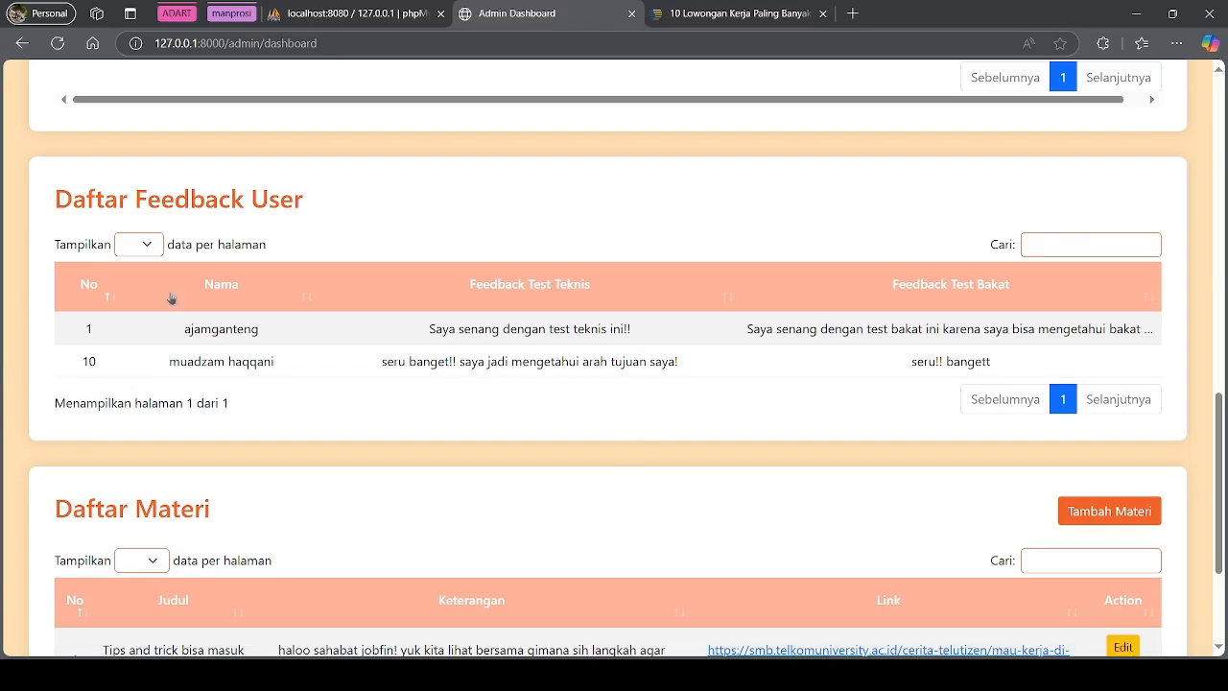
drag(56, 200, 281, 201)
click(349, 421)
scroll(637, 369, down, 2)
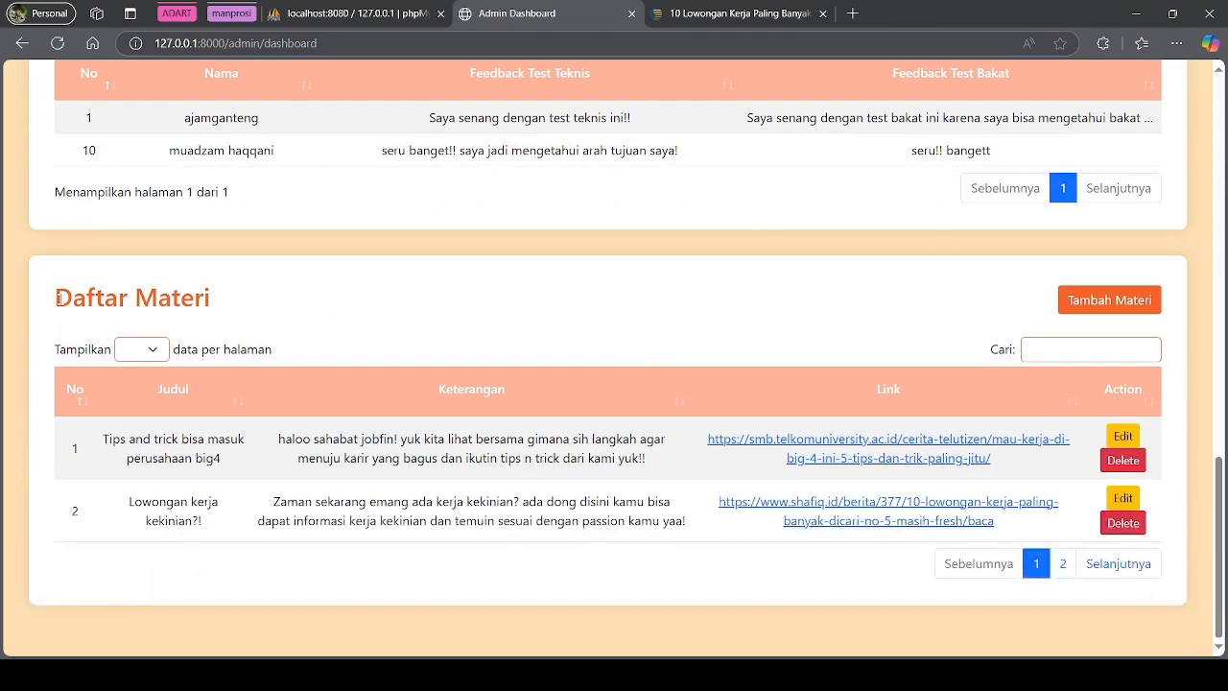
drag(58, 298, 310, 301)
click(329, 345)
click(1062, 565)
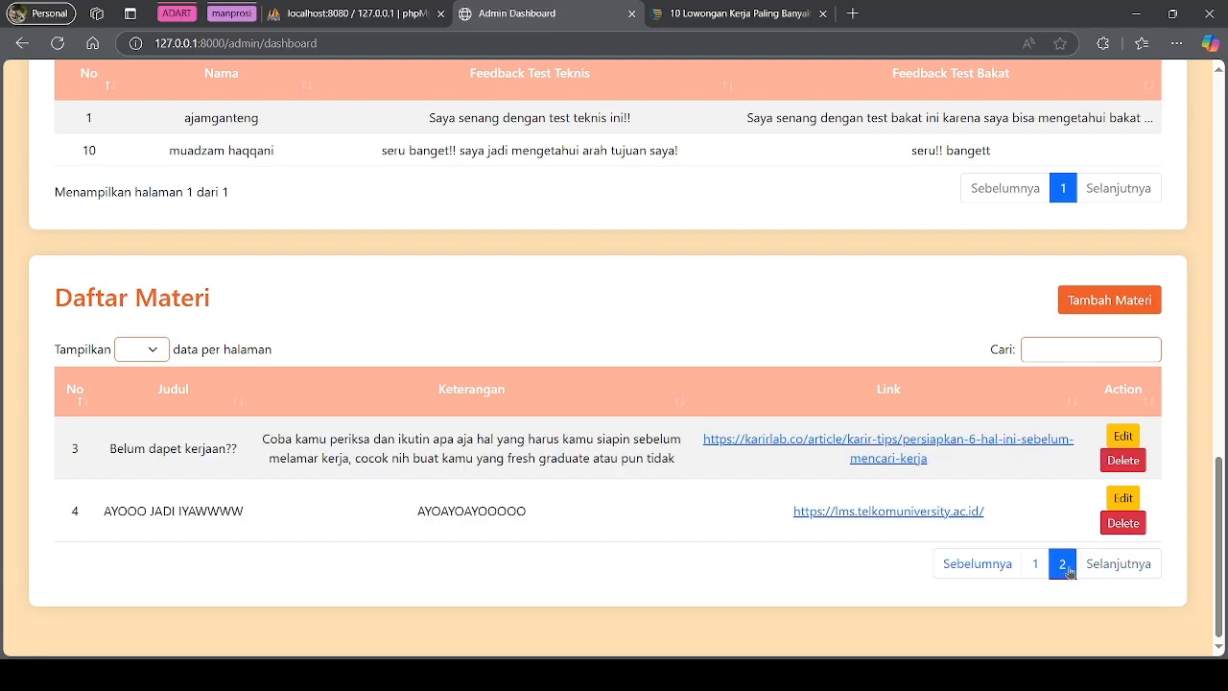
click(1036, 564)
click(1063, 564)
click(1037, 564)
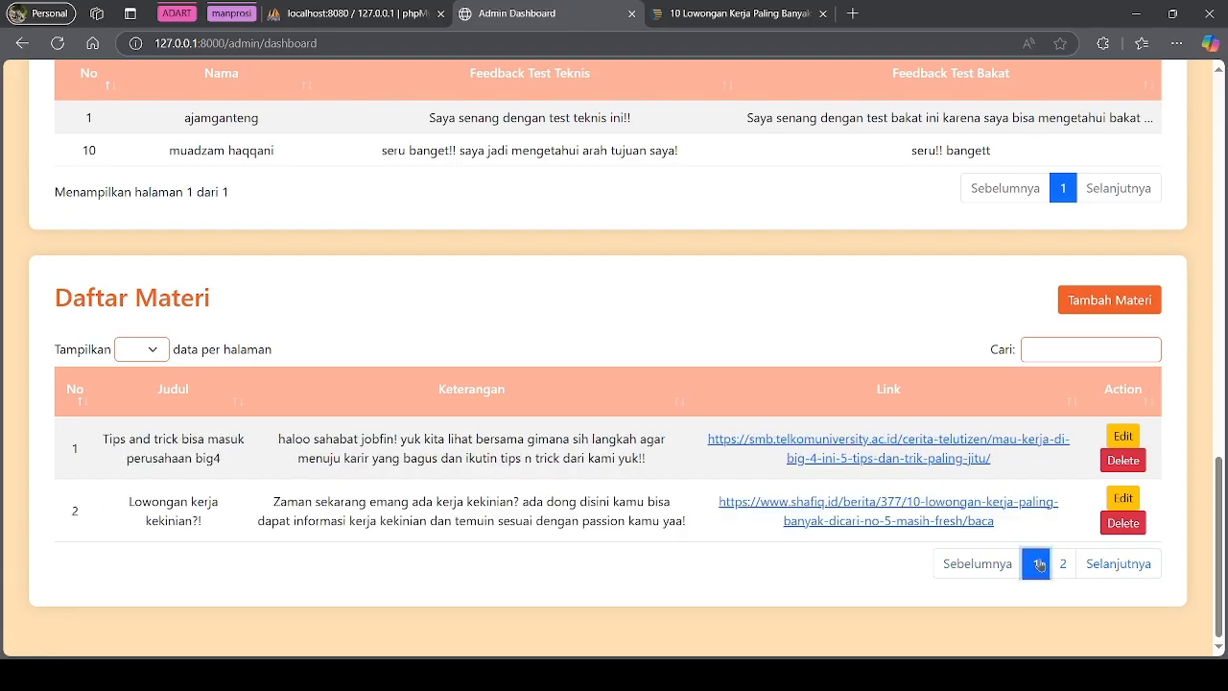
Search the materi for 'halo', clear it, and open AYOOO JADI IYAWWWW on page 2 for editing
click(1075, 352)
text(halo)
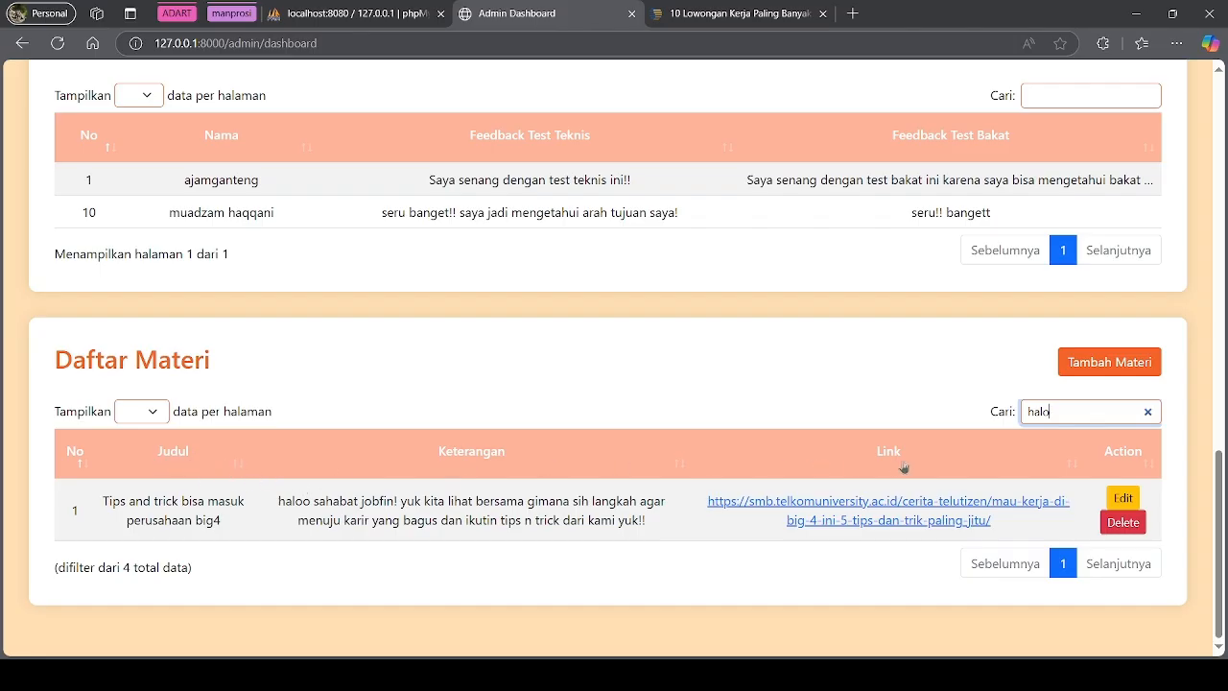
drag(1073, 414, 991, 414)
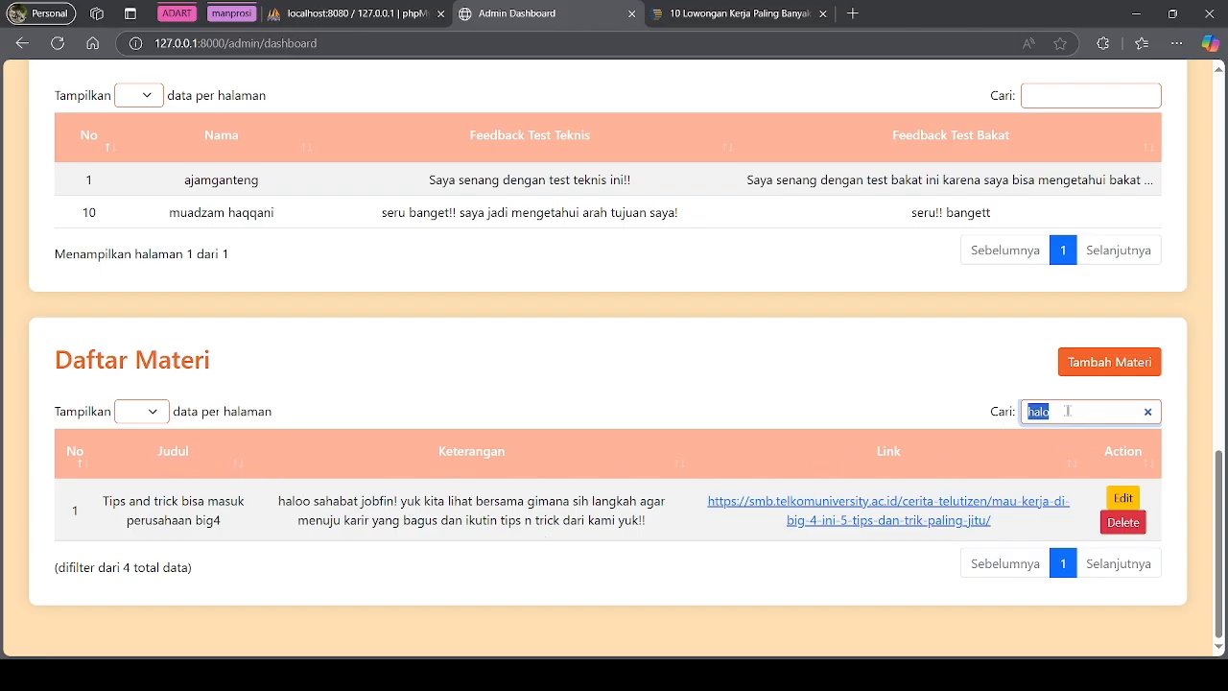
click(280, 500)
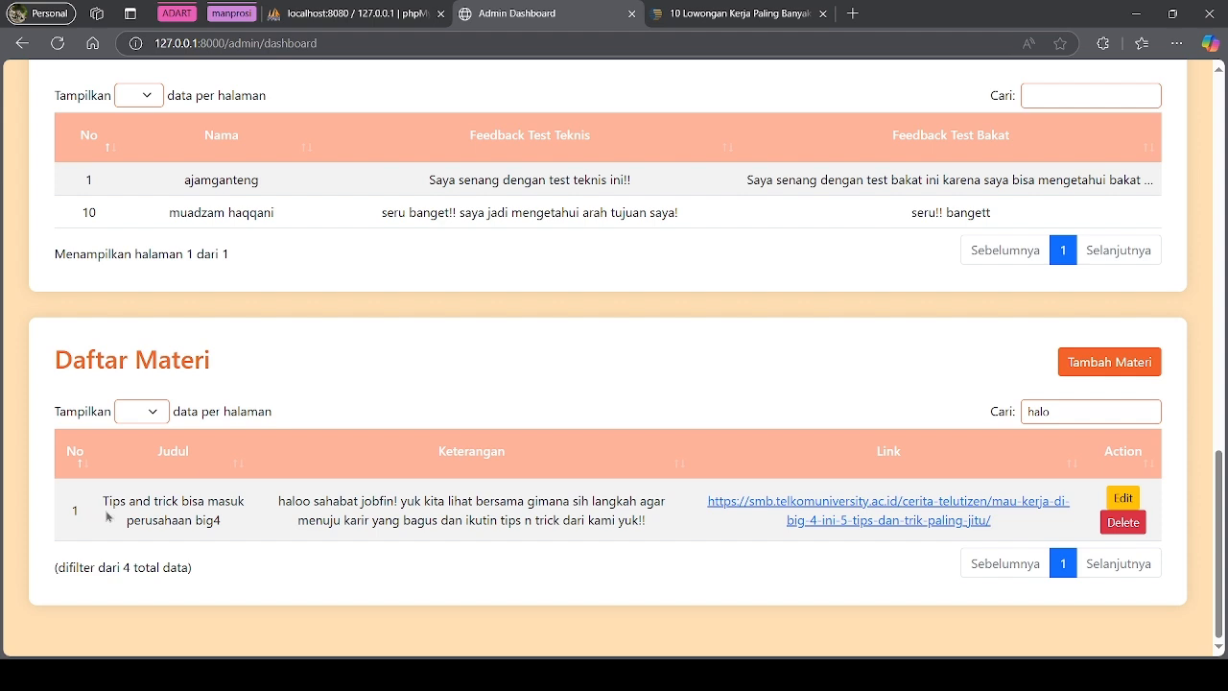
click(1060, 412)
key(BackSpace)
key(BackSpace)
key(BackSpace)
key(BackSpace)
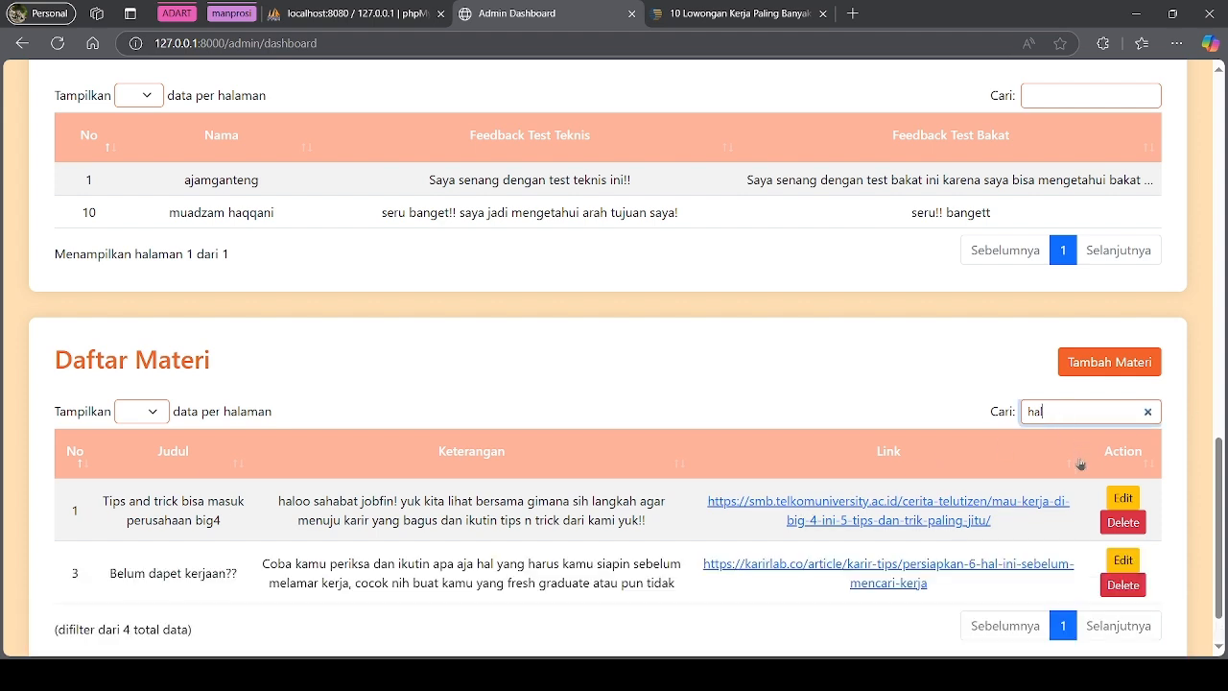
click(1063, 625)
click(1113, 562)
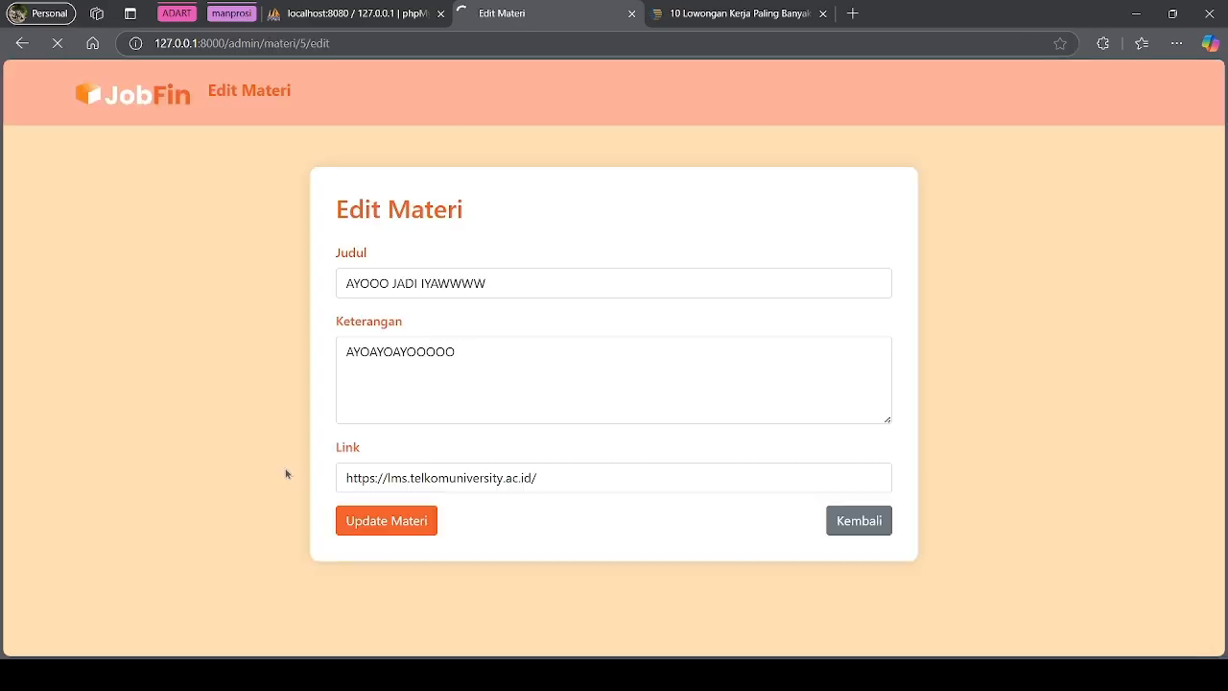
Replace the materi description with 'LETSGOOOO'
click(476, 360)
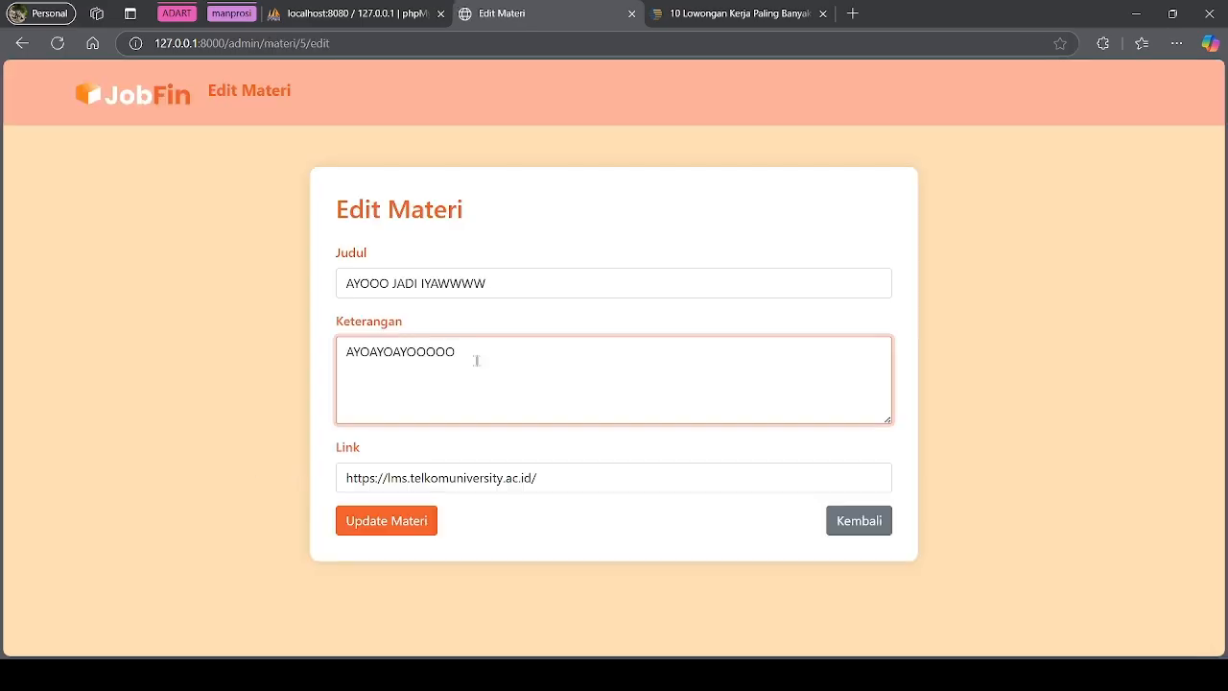
key(ctrl+a)
text(LETSGOOOO)
click(570, 465)
key(ctrl+a)
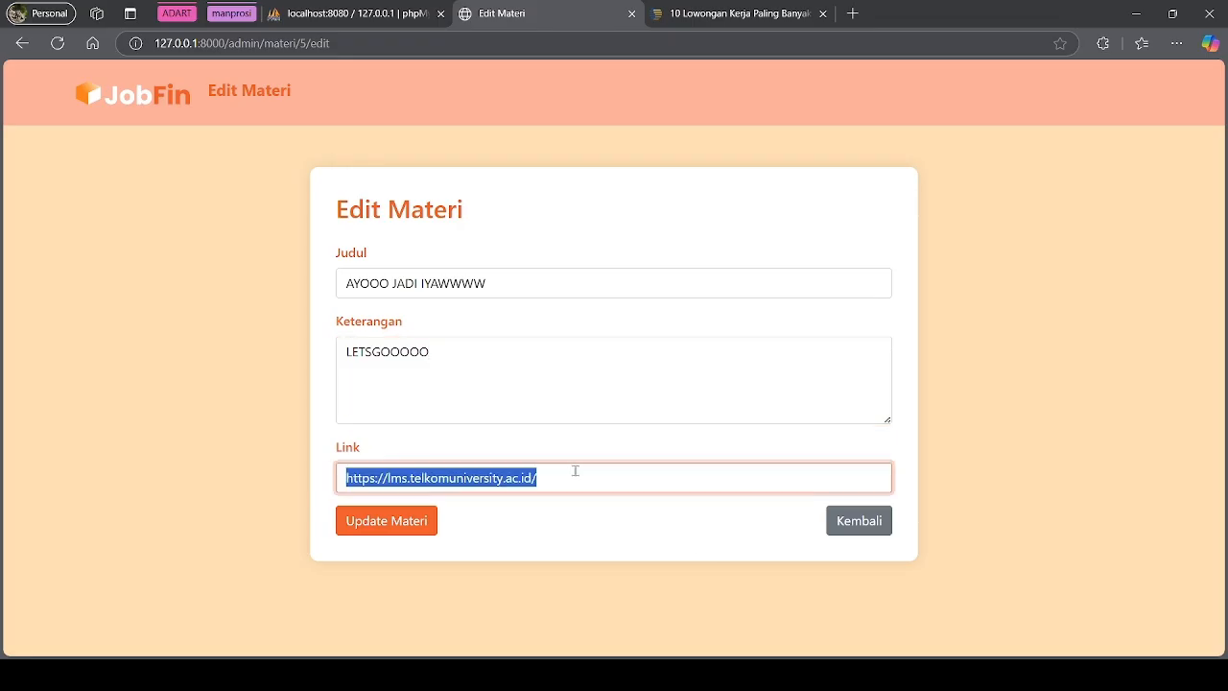
click(853, 13)
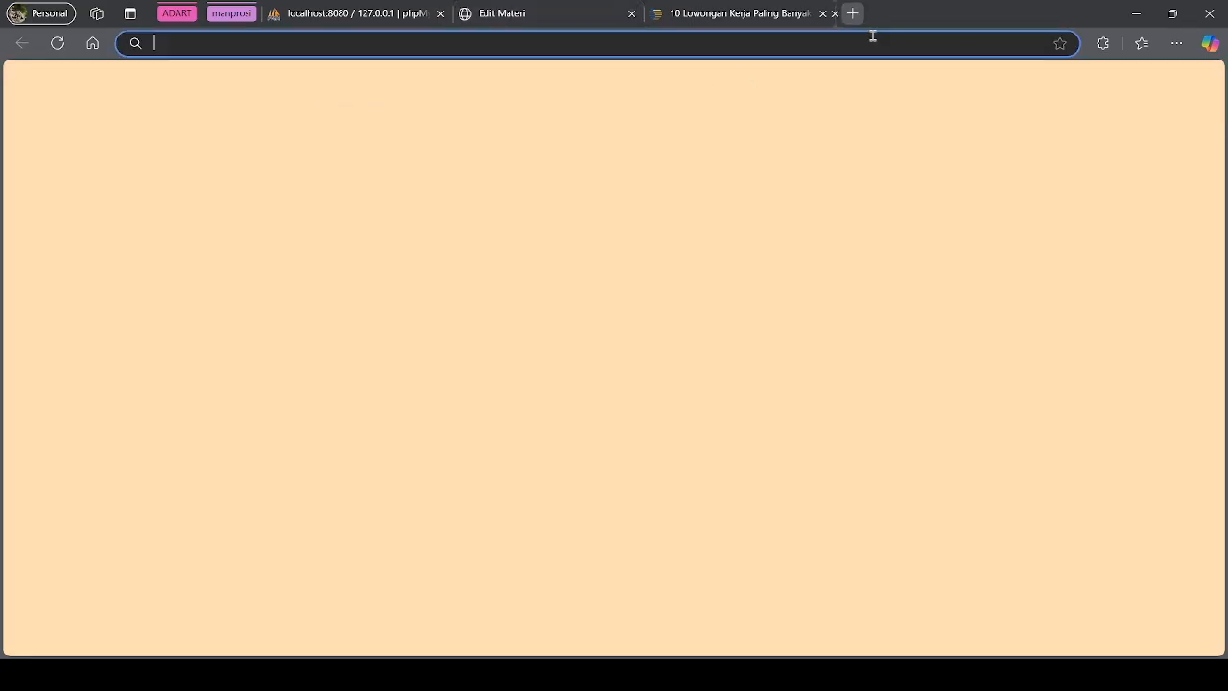
text(y)
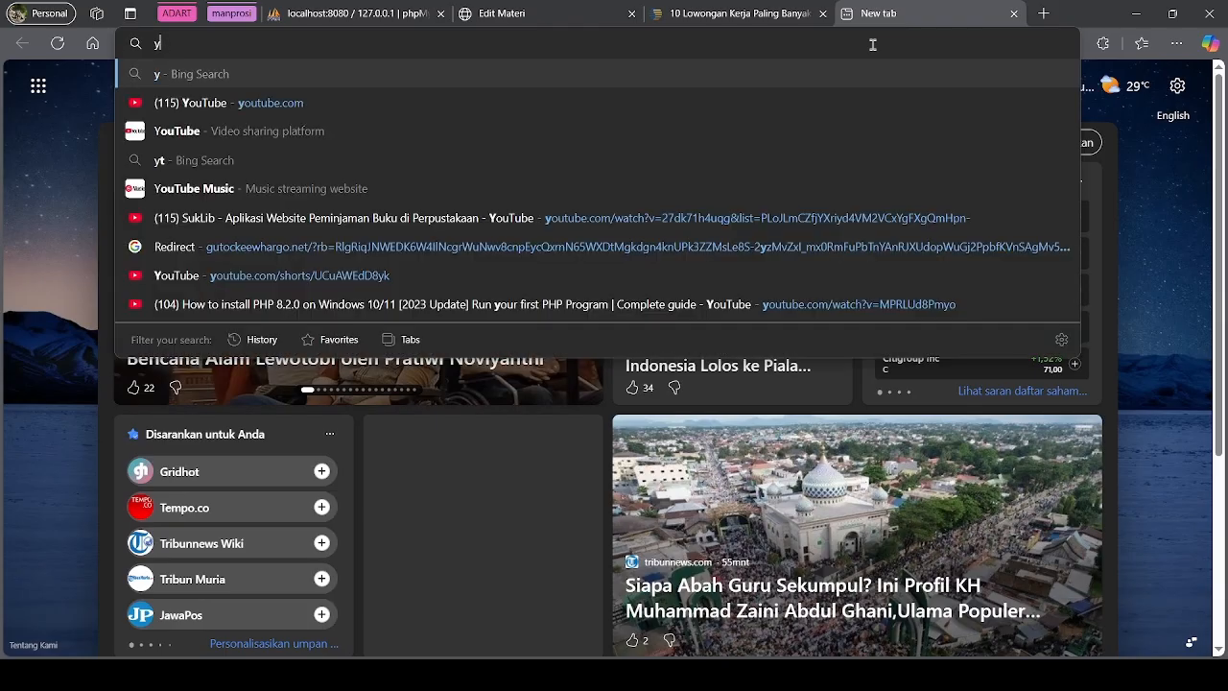
key(BackSpace)
text(y)
key(Return)
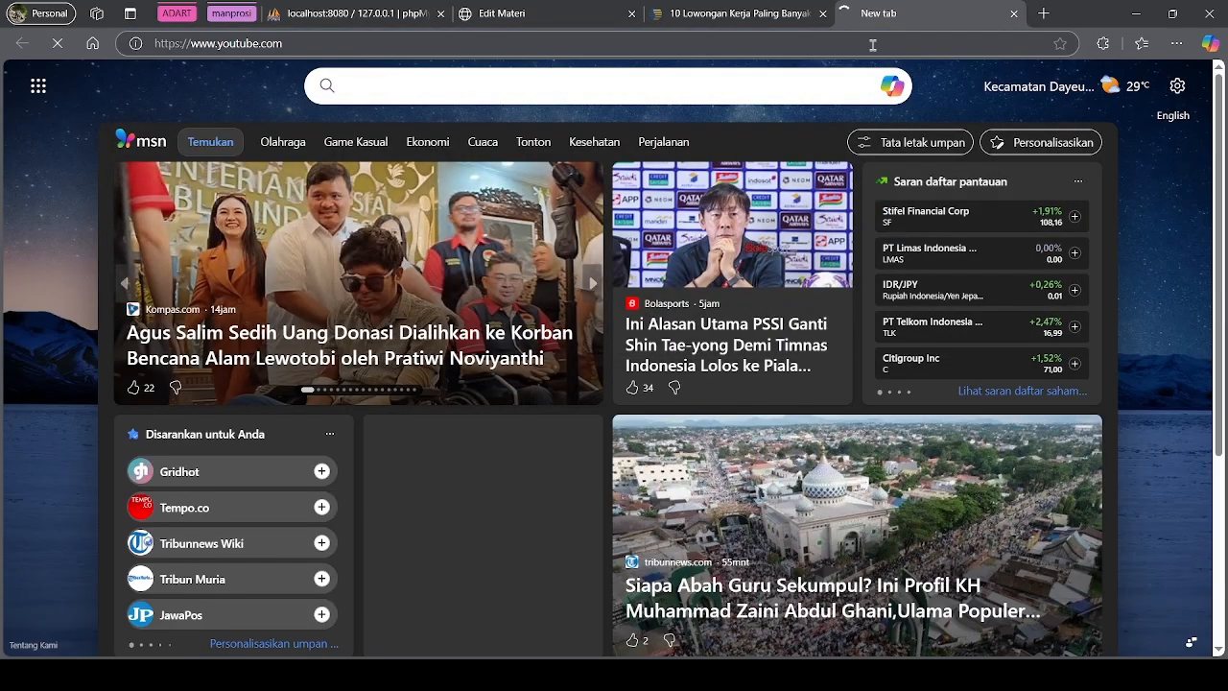
click(872, 44)
click(542, 13)
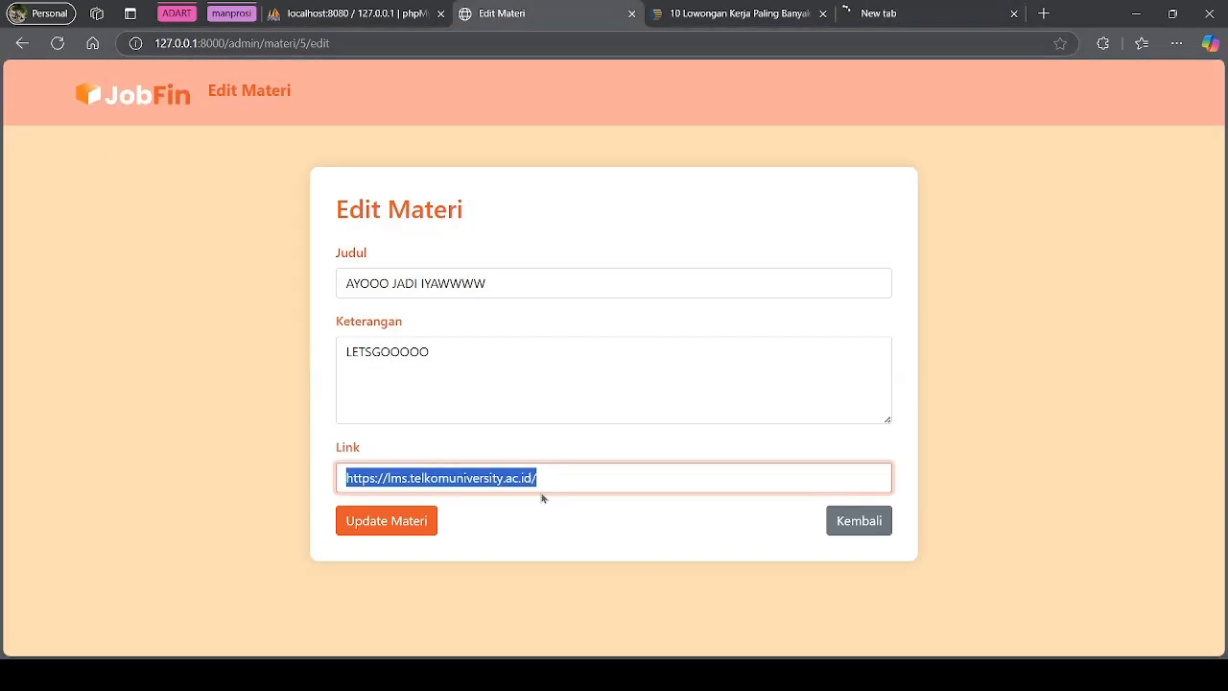
text(https://www.youtube.com/)
click(414, 530)
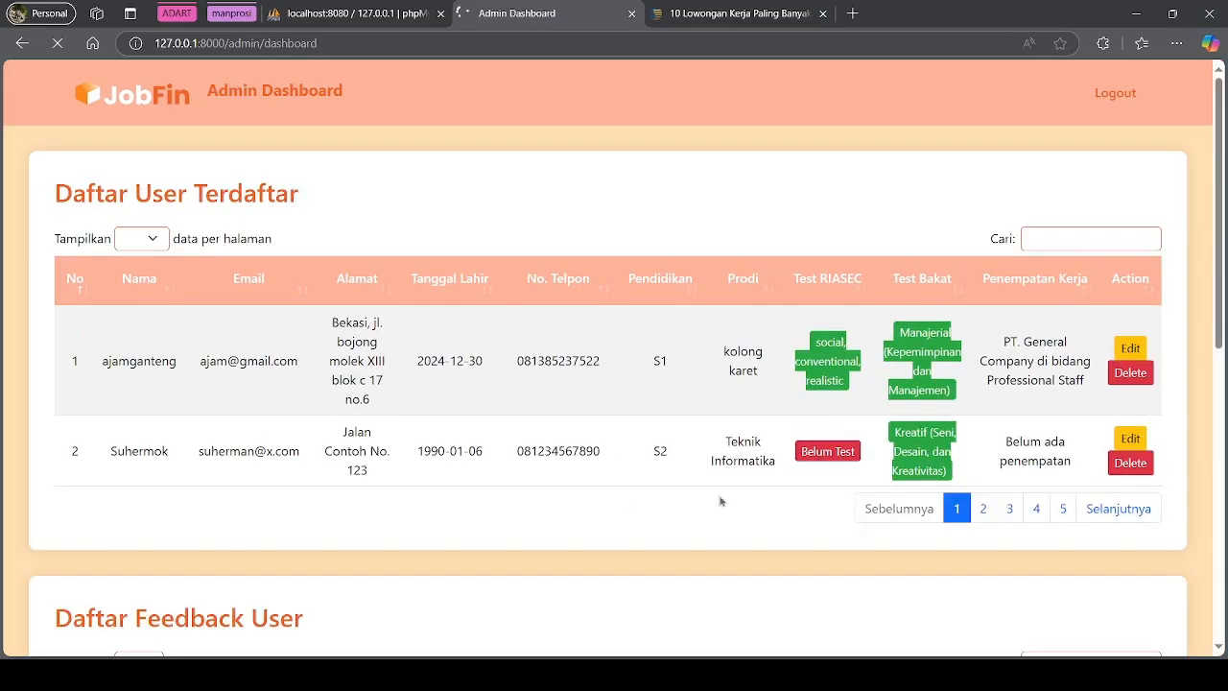
scroll(818, 475, down, 6)
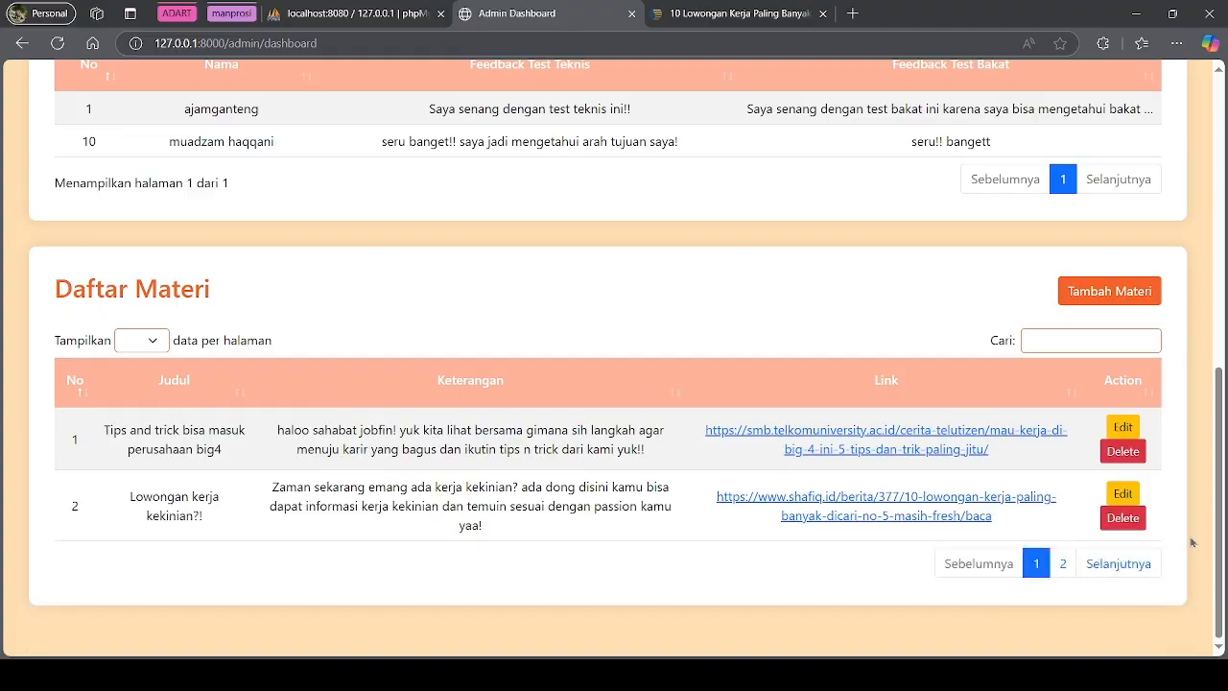
click(1063, 563)
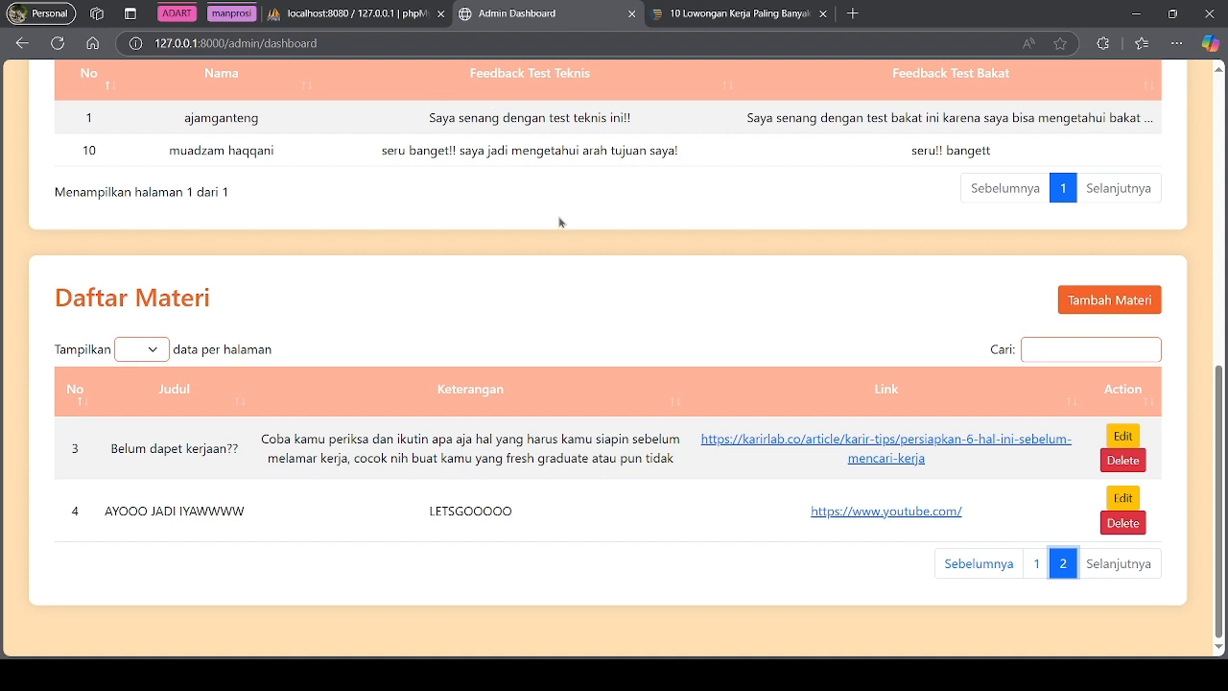
click(854, 514)
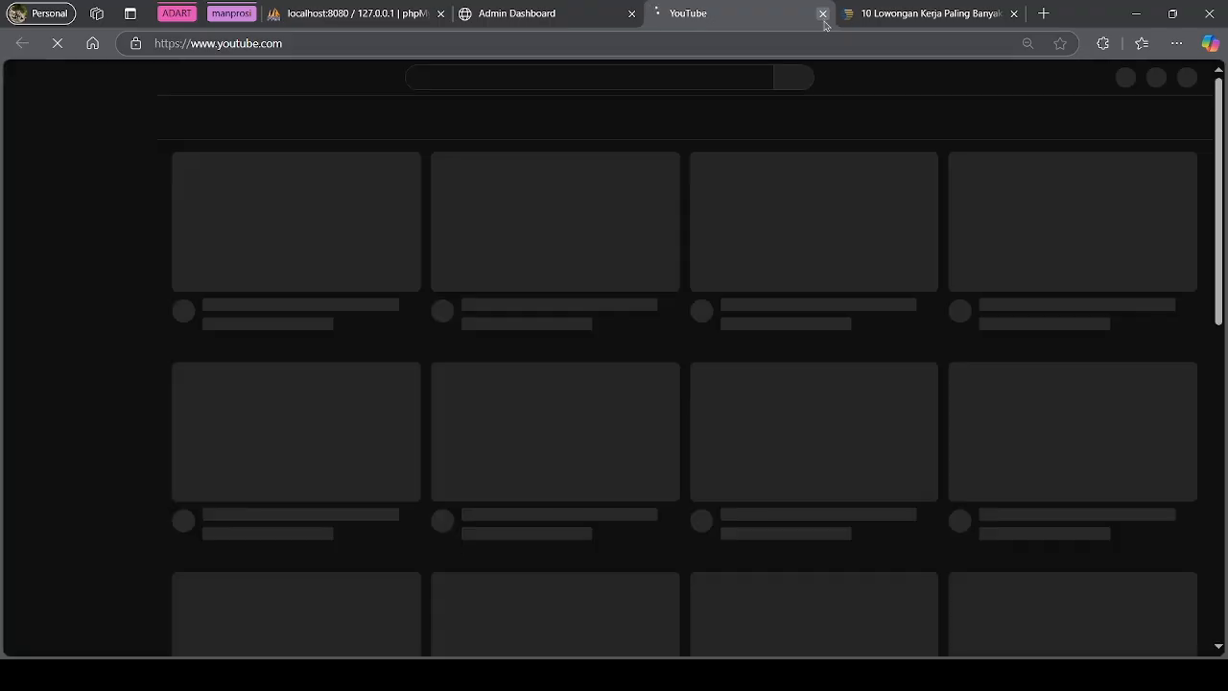
key(ctrl+w)
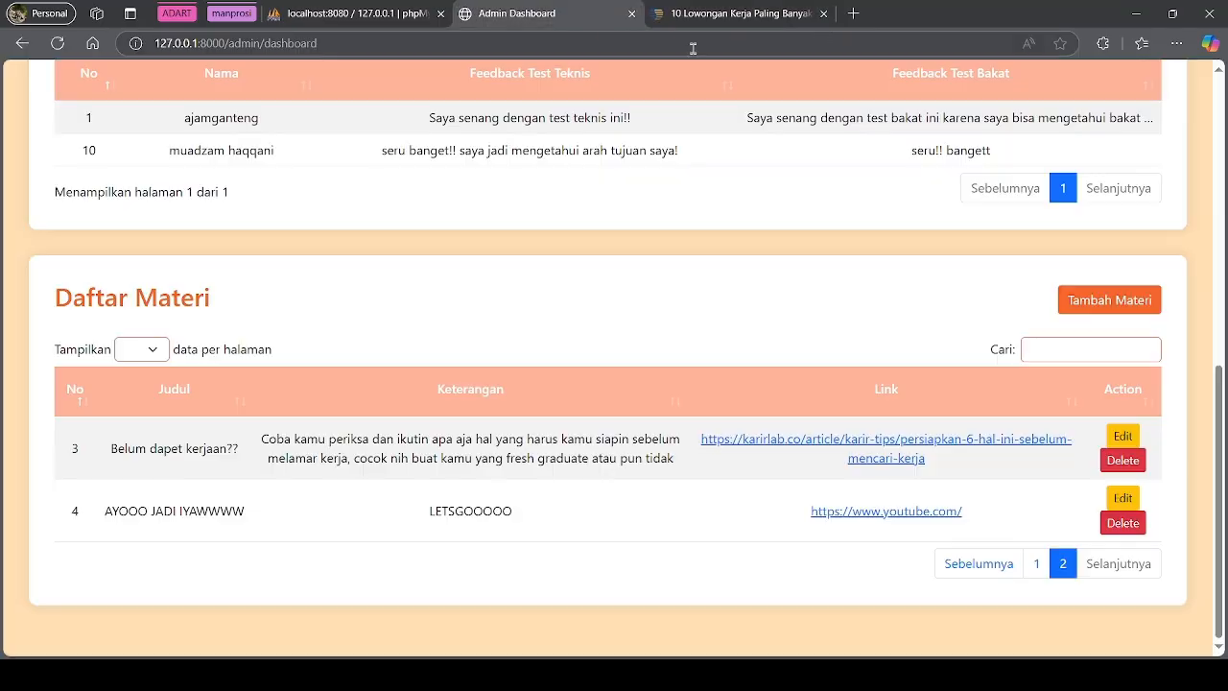
click(1029, 563)
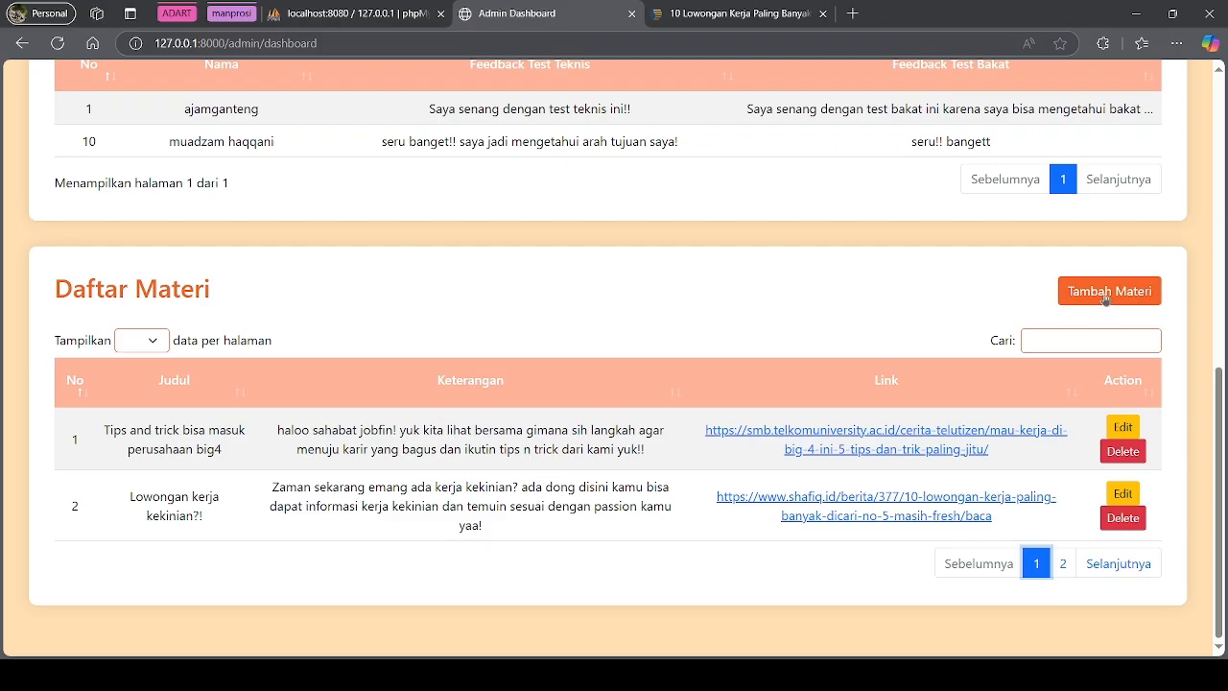
click(1089, 293)
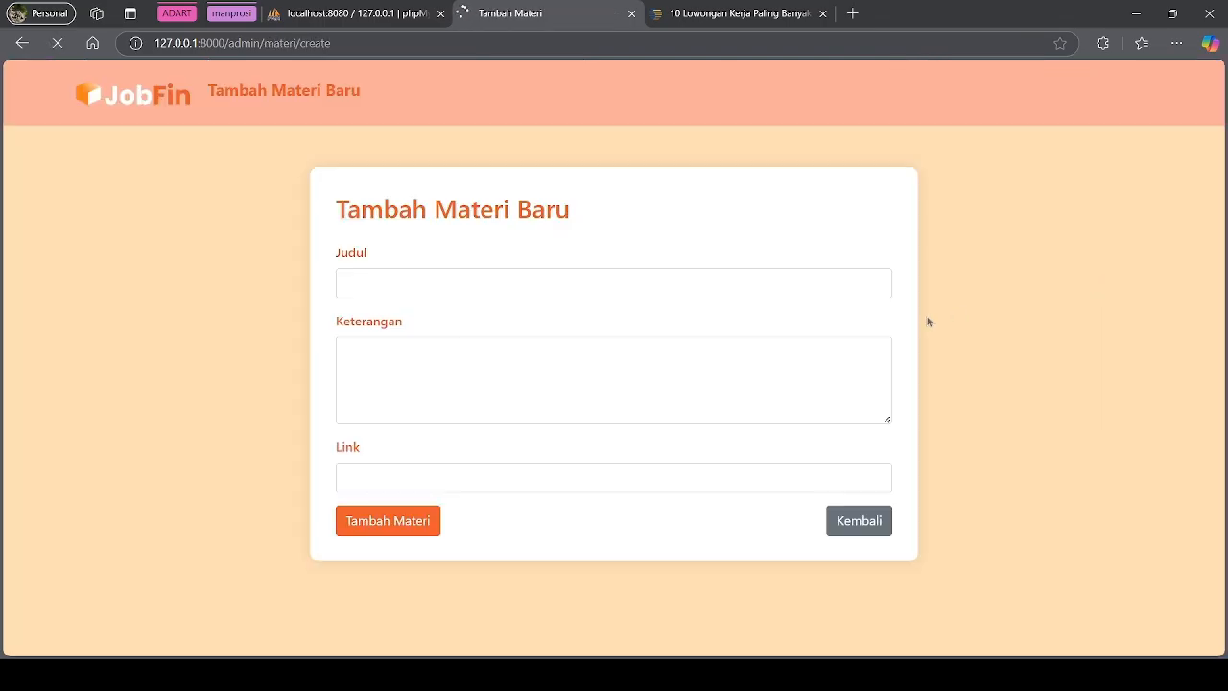
Add materi 'Kapan lagi ngoding!?' with description 'AYO KITA NGODING' and the Telkom University LMS link
click(731, 293)
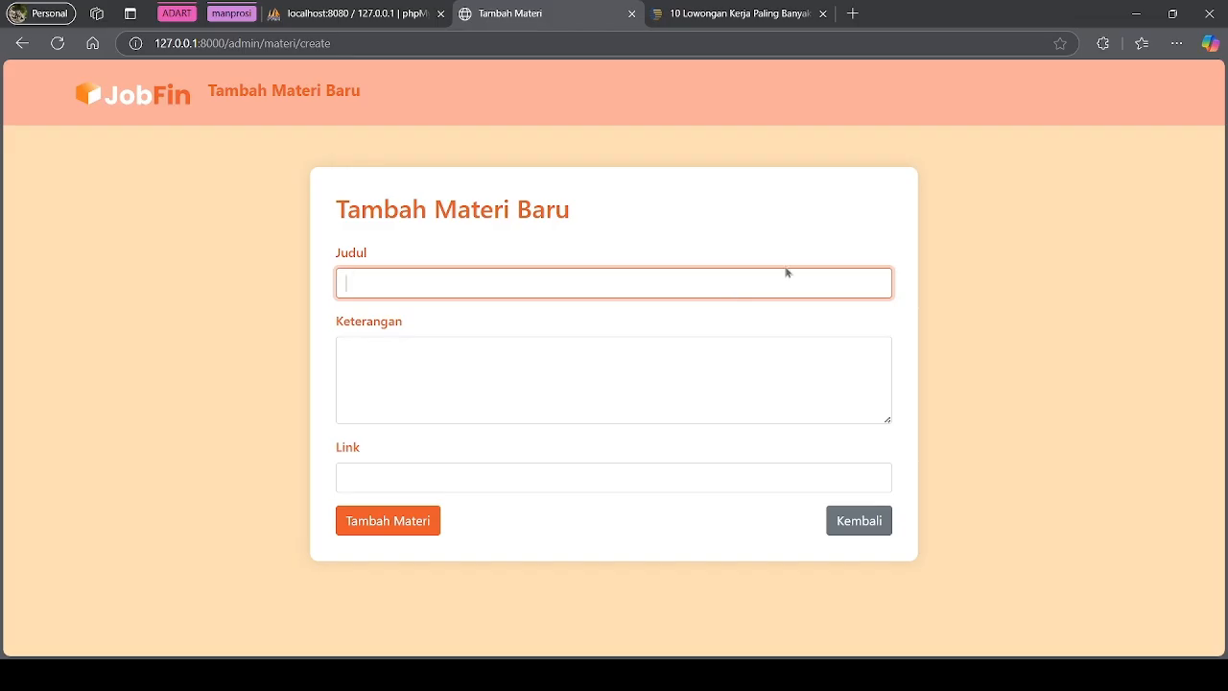
text(Kapan lagi ngoding!?)
click(531, 329)
click(498, 365)
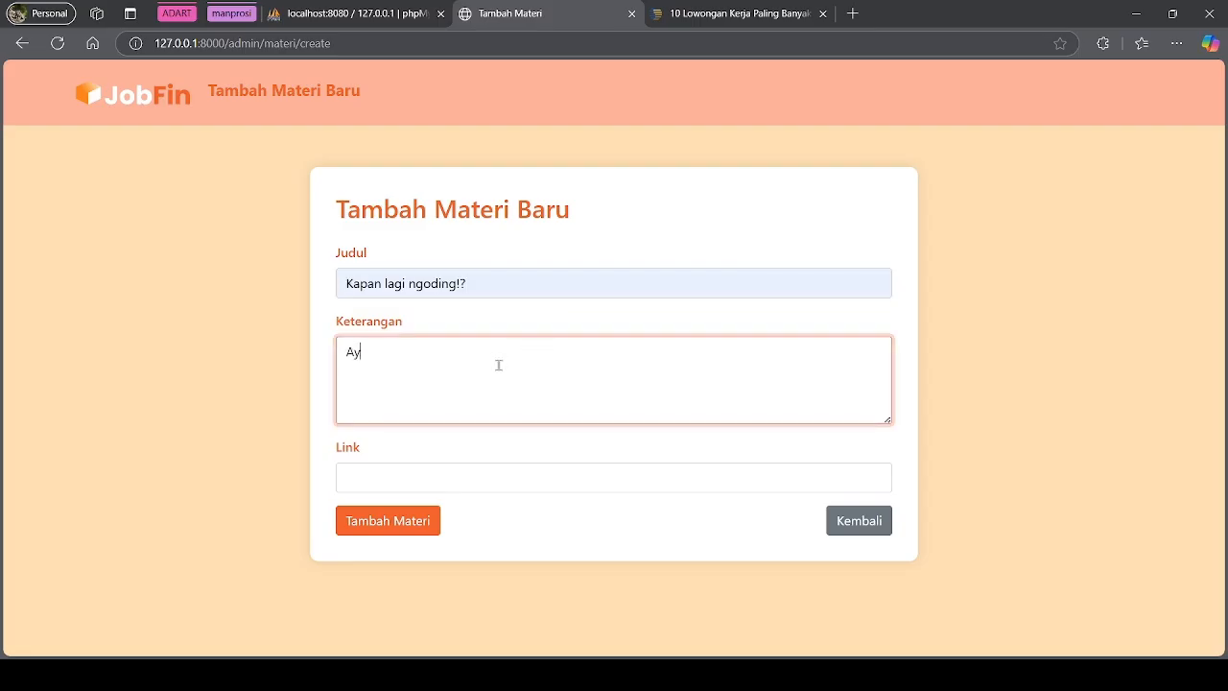
text(AYO KITA NGODINGG)
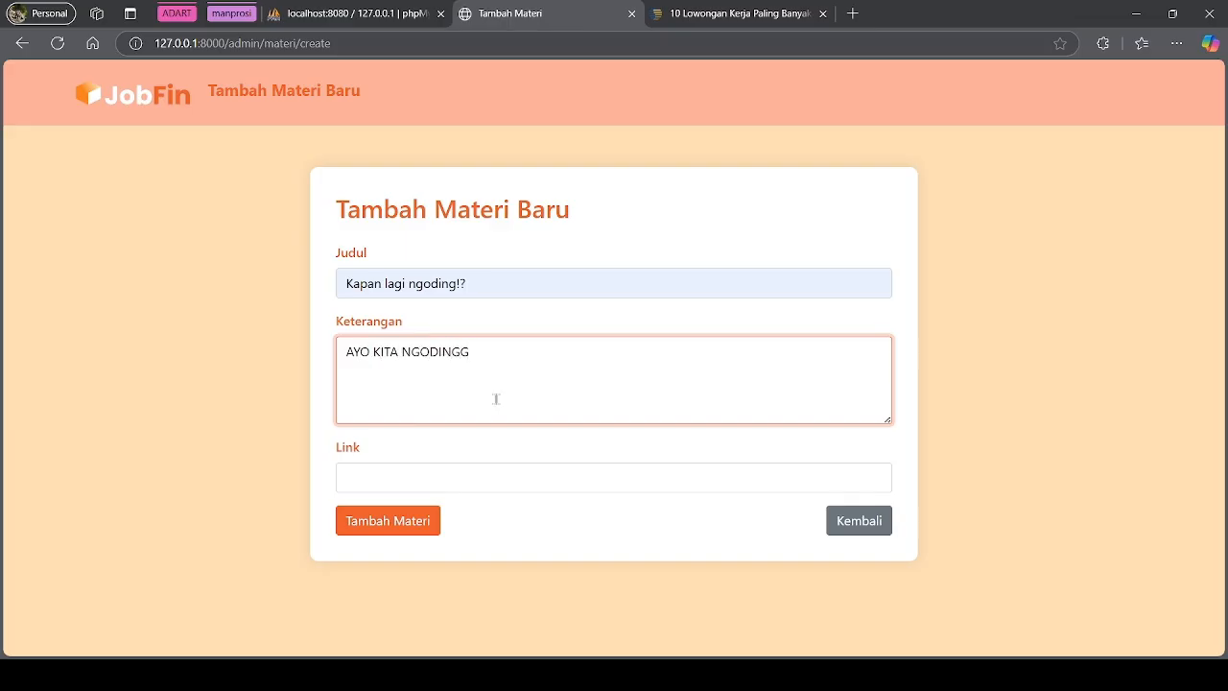
click(474, 481)
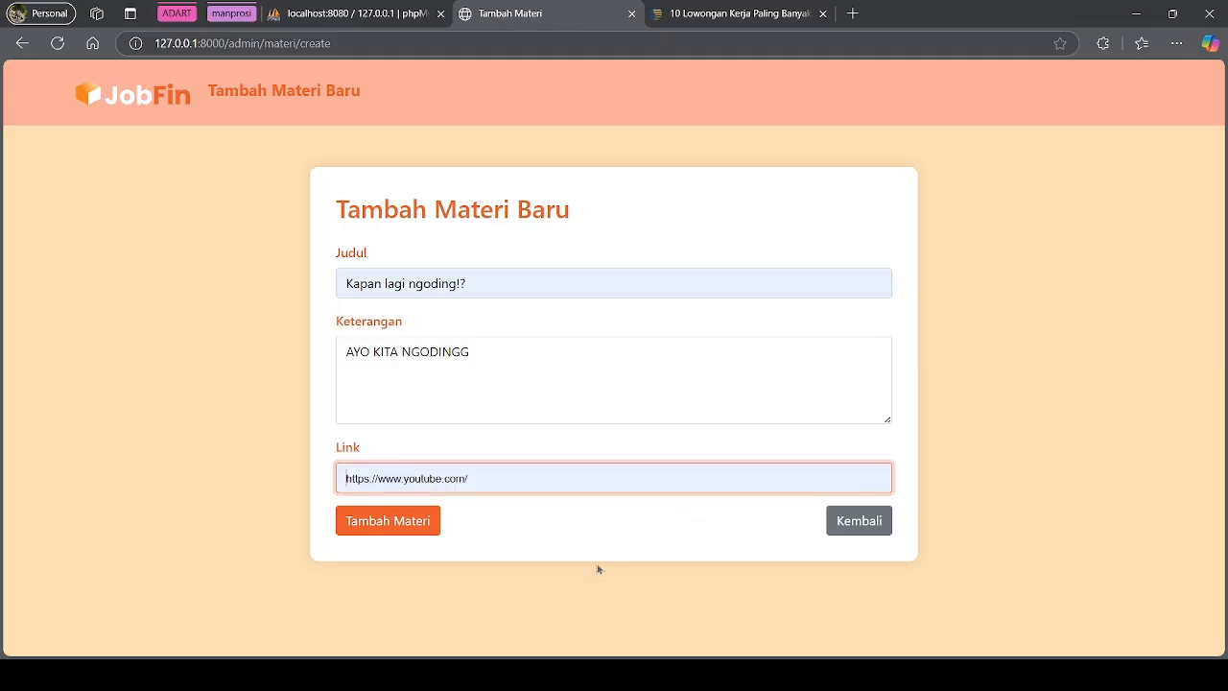
click(521, 595)
click(415, 527)
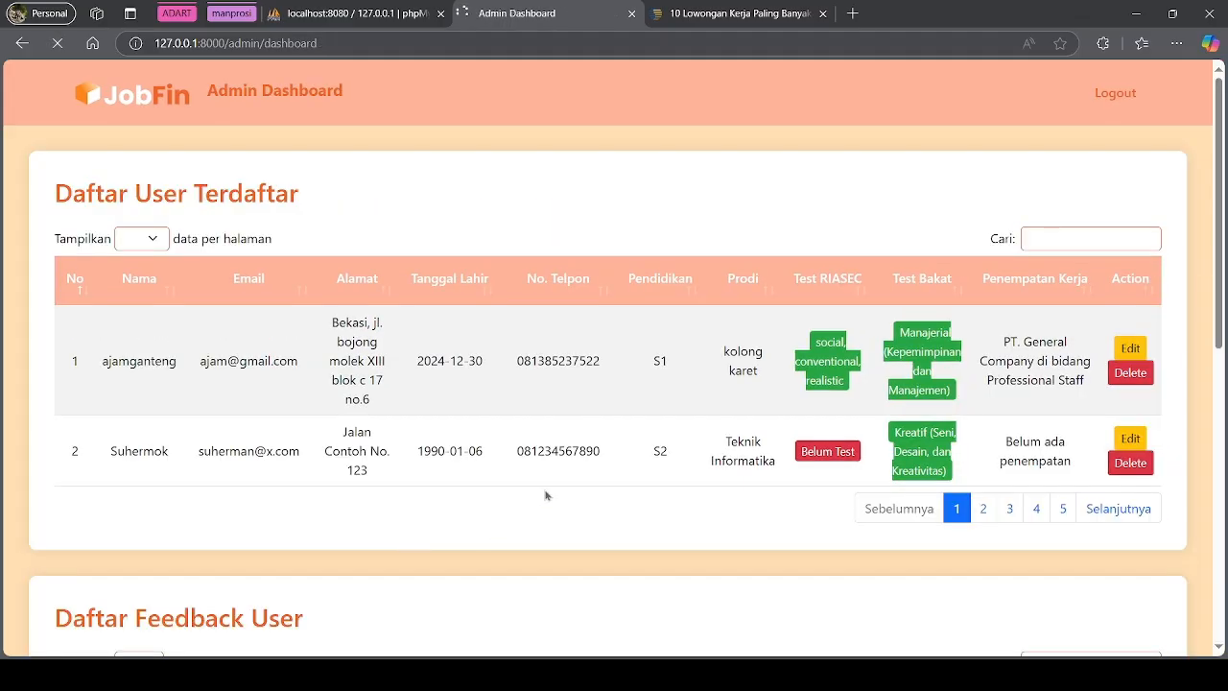
Go to materi page 3 and cancel the delete prompt for 'Kapan lagi ngoding!?'
scroll(822, 445, down, 7)
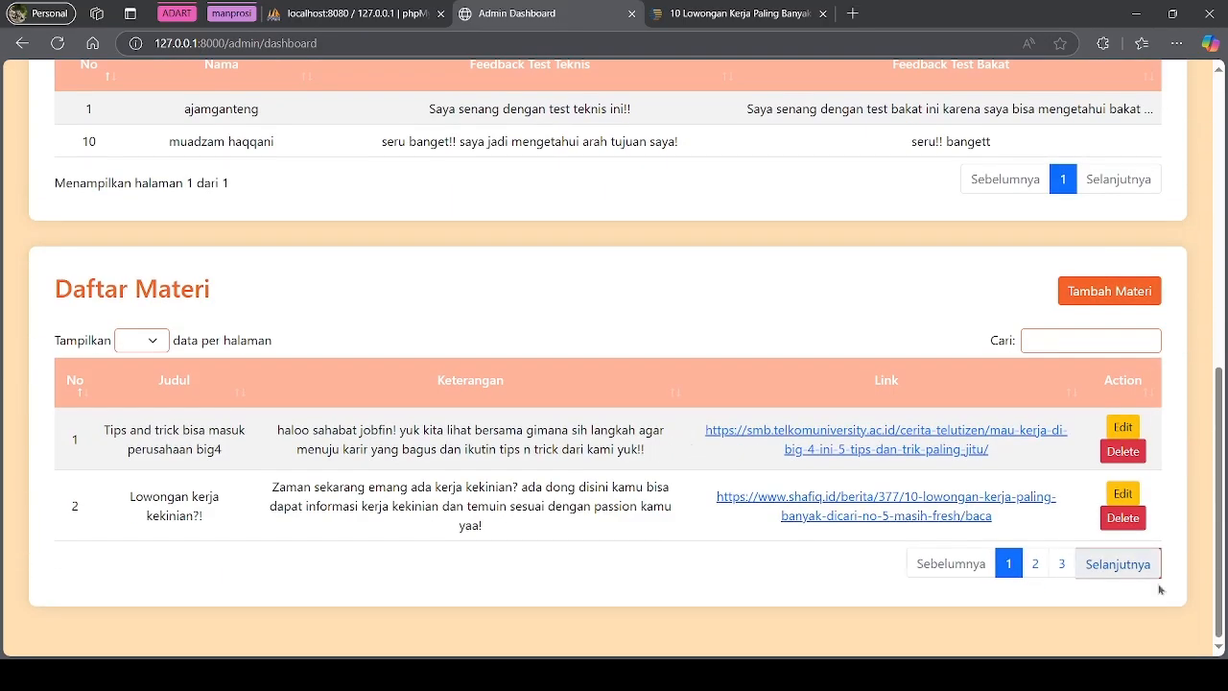
click(1045, 568)
click(1062, 566)
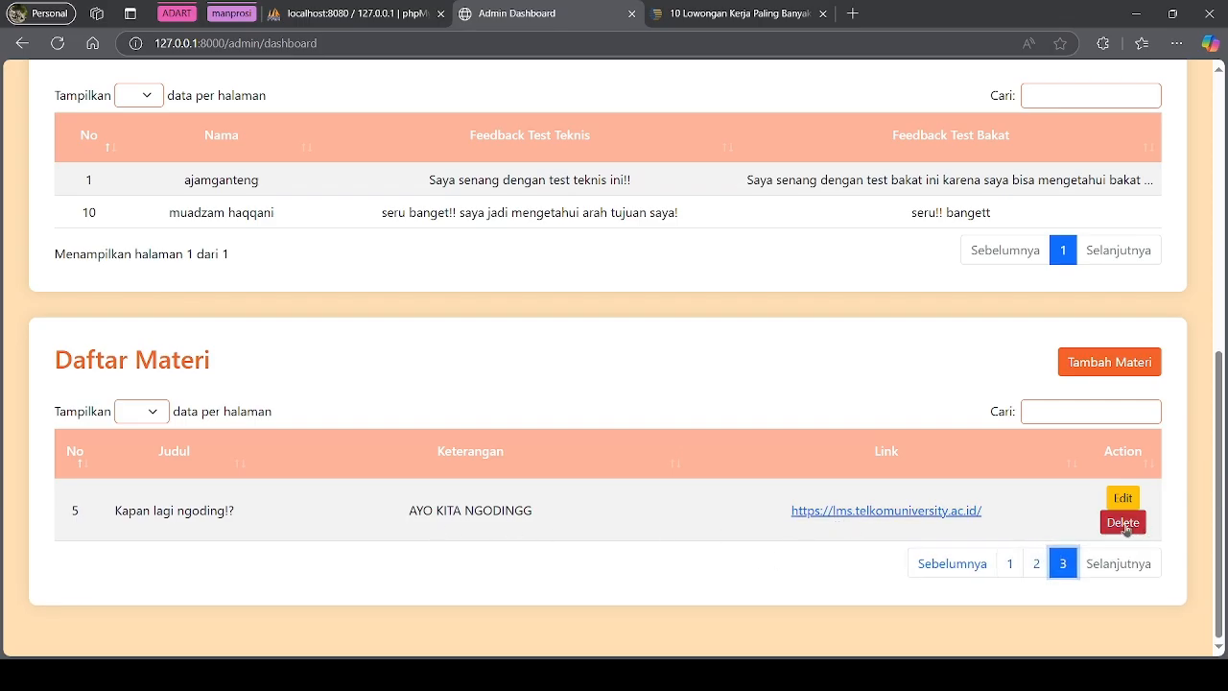
click(1124, 524)
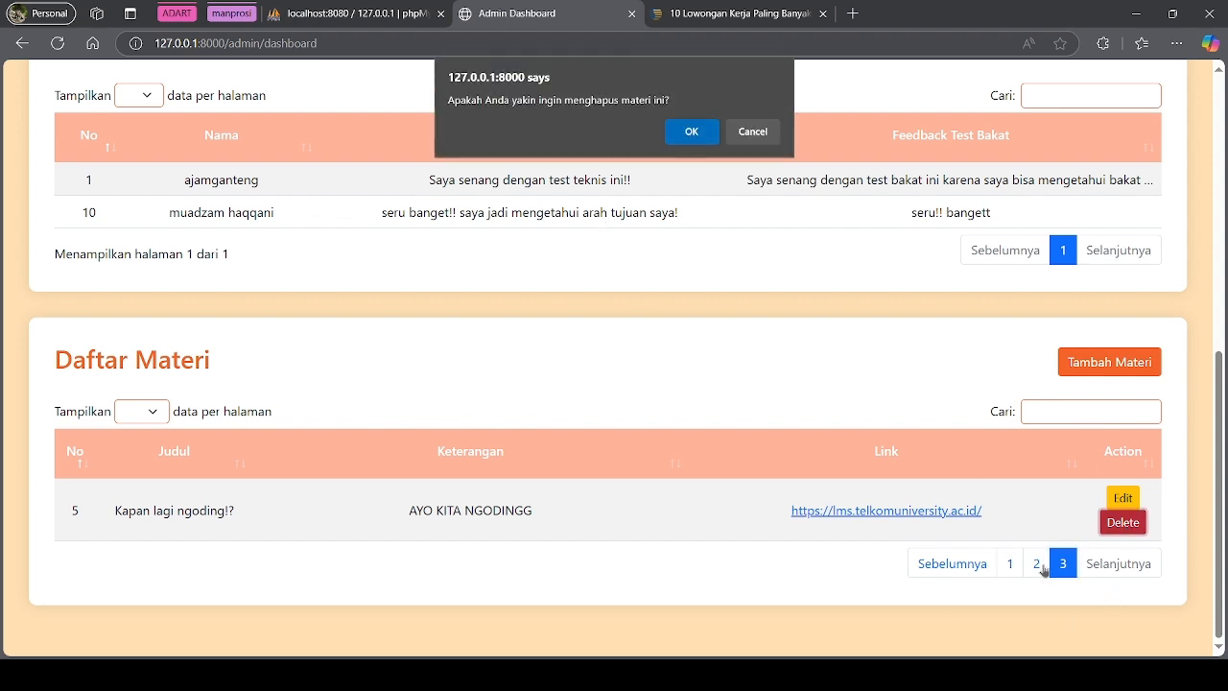
click(752, 131)
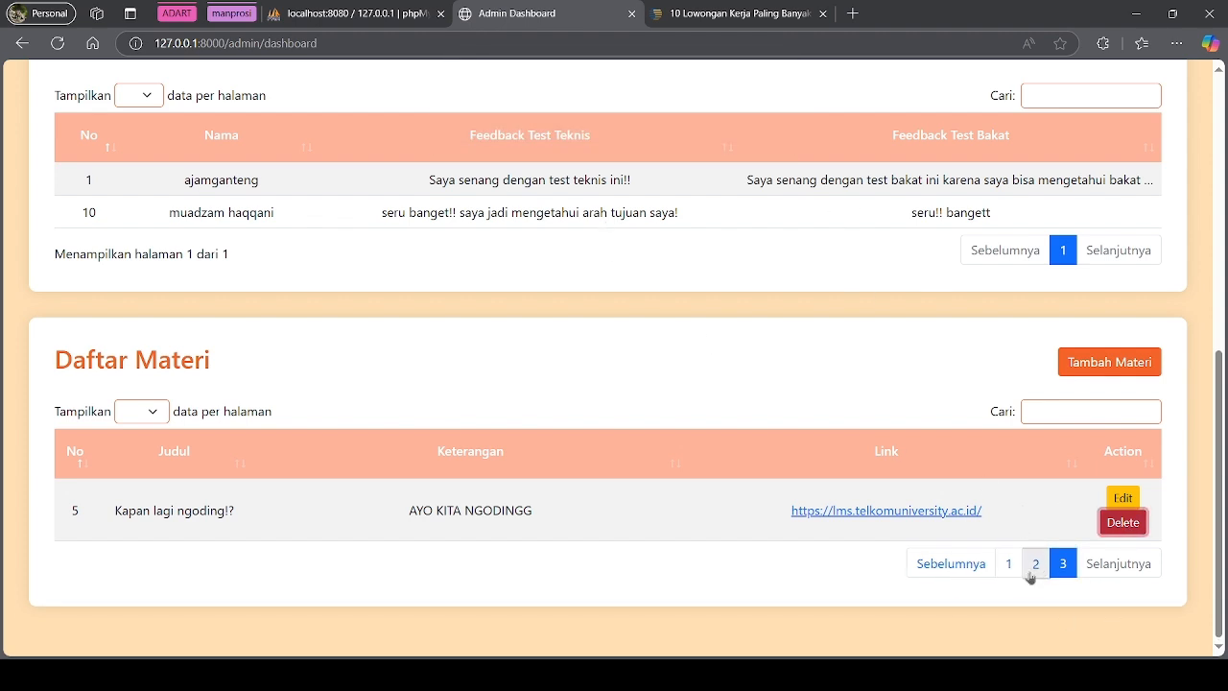
Delete 'AYOOO JADI IYAWWWW' from page 2, confirm, and recheck the list
click(1036, 563)
click(1123, 587)
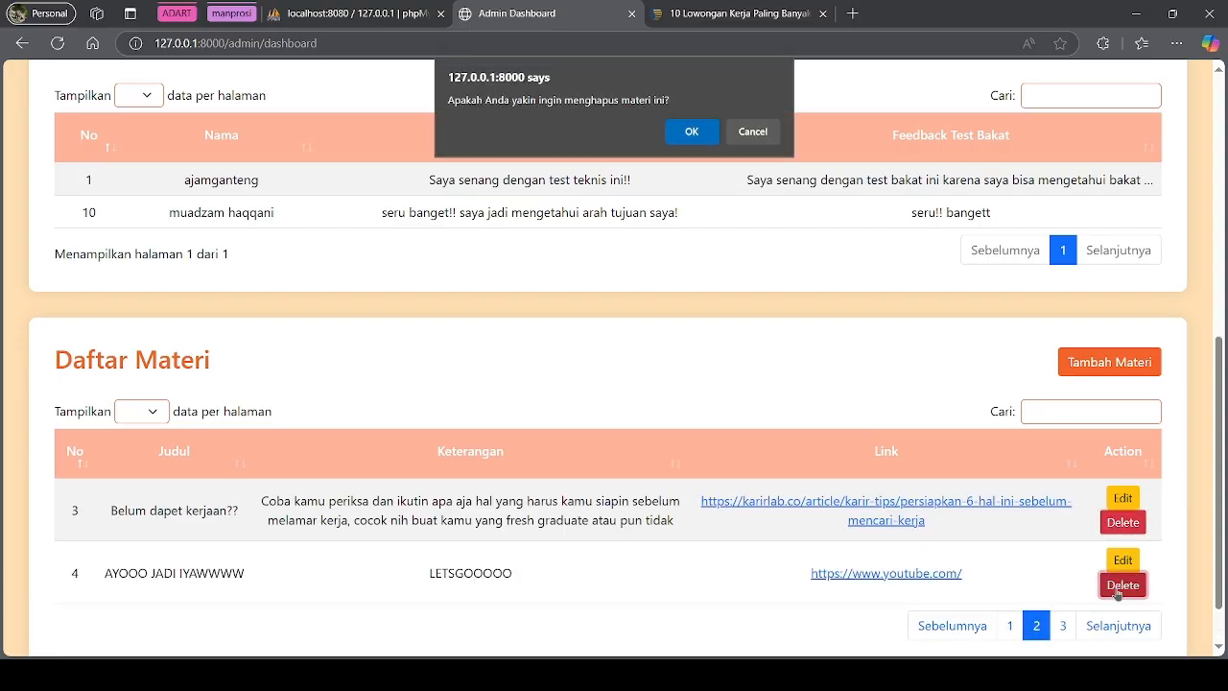
click(693, 137)
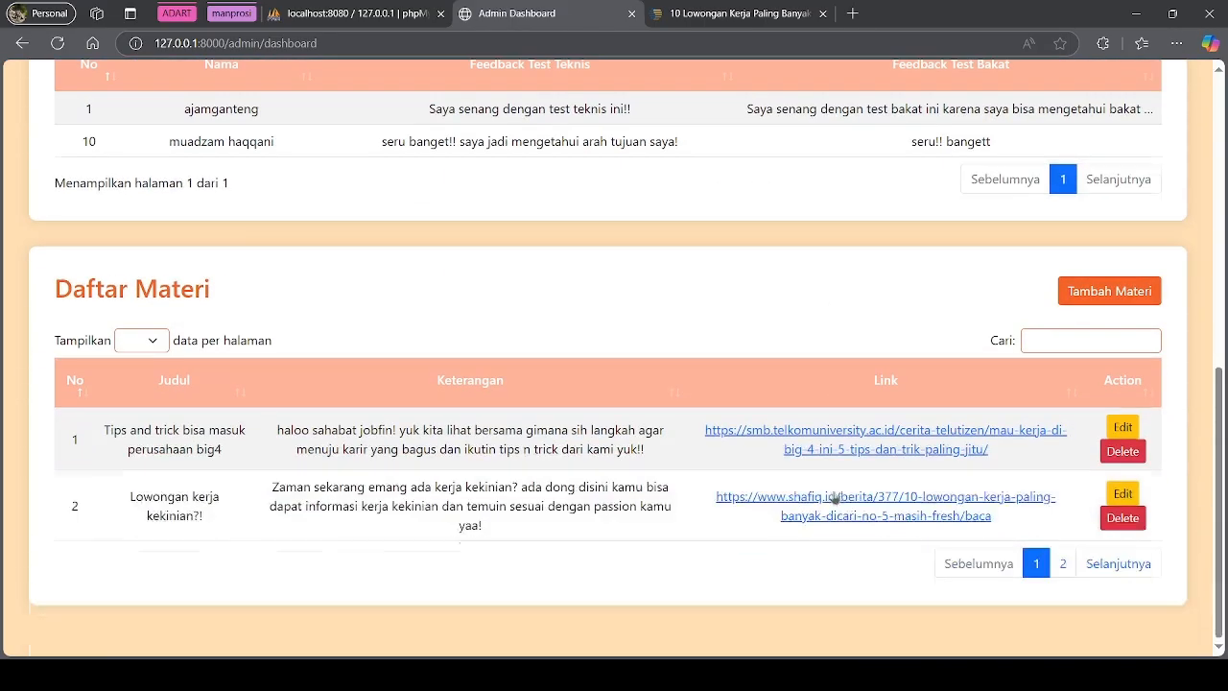
click(1113, 564)
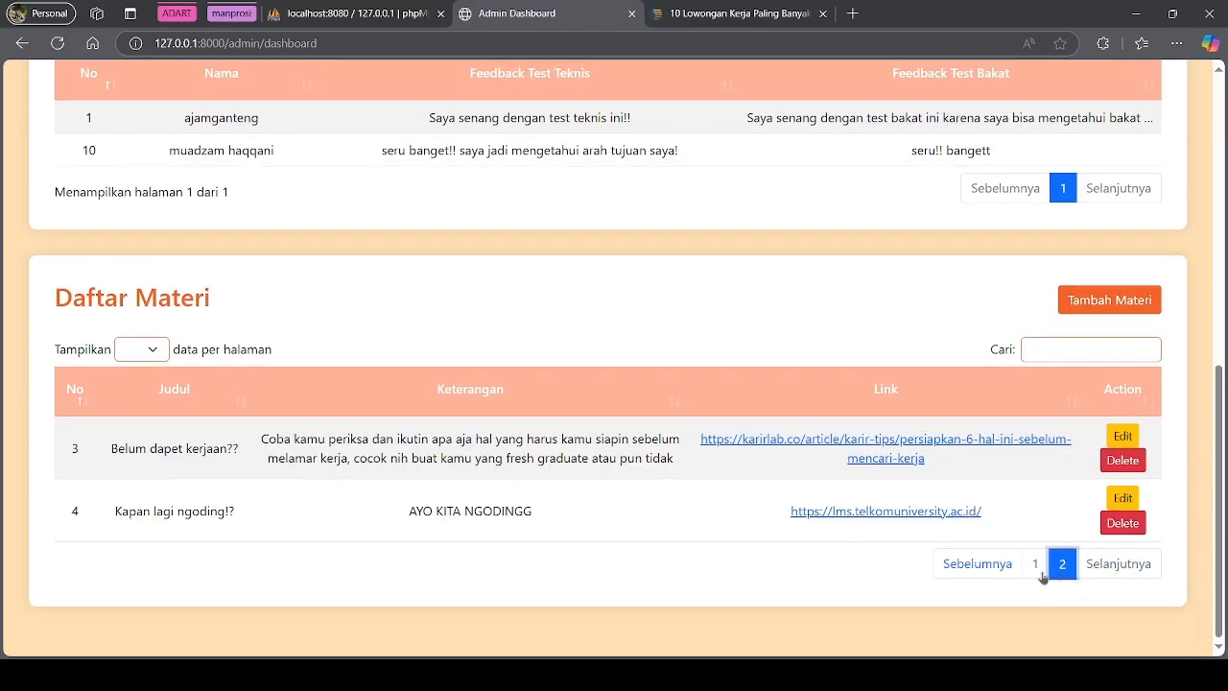
scroll(614, 477, up, 3)
scroll(614, 477, up, 4)
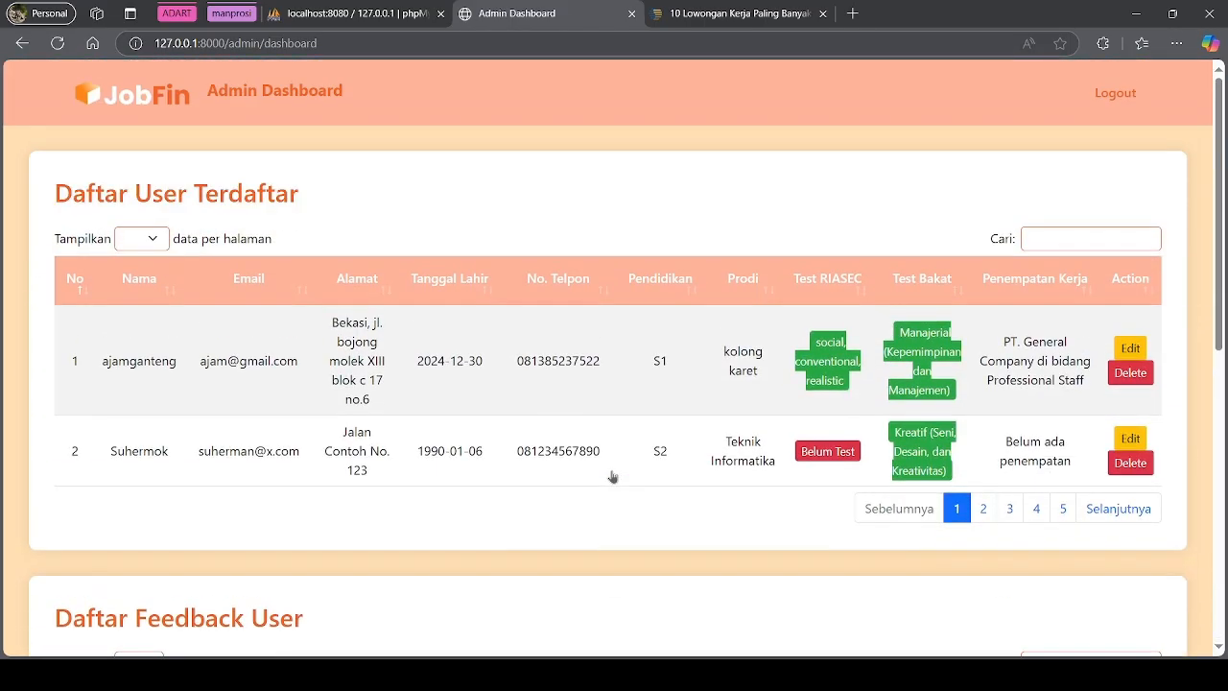
Log out of the admin account and sign in with the pengelola account's e-mail and password
click(1119, 97)
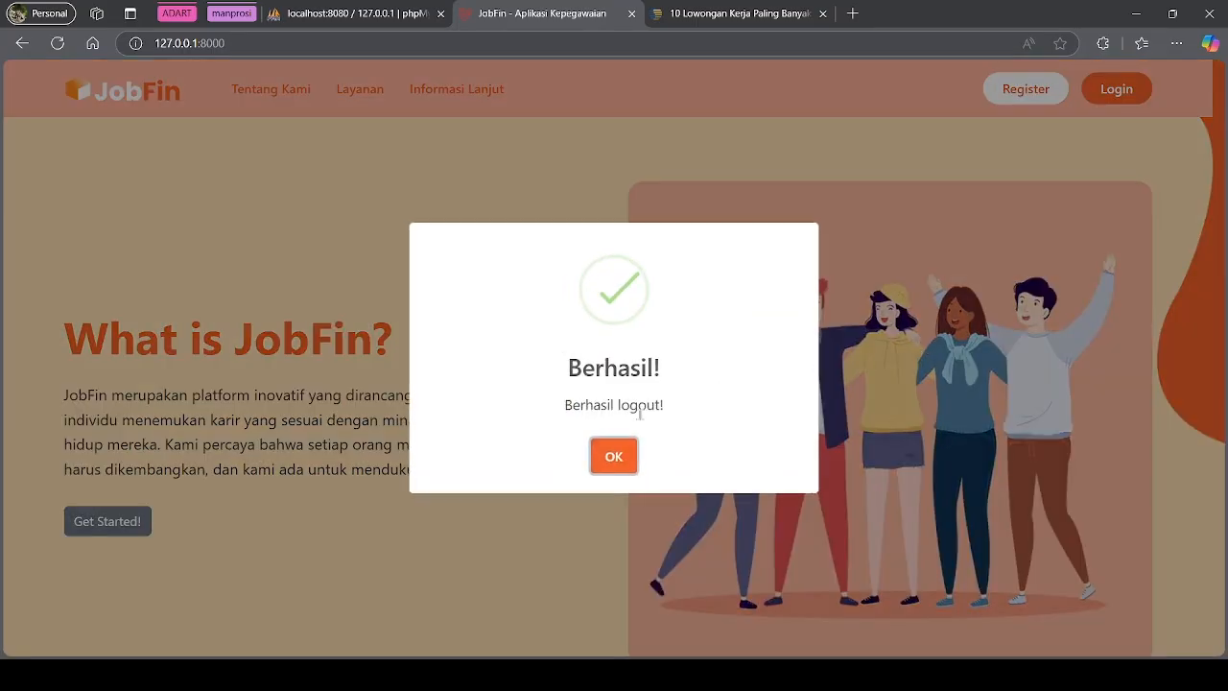
click(613, 457)
click(1115, 96)
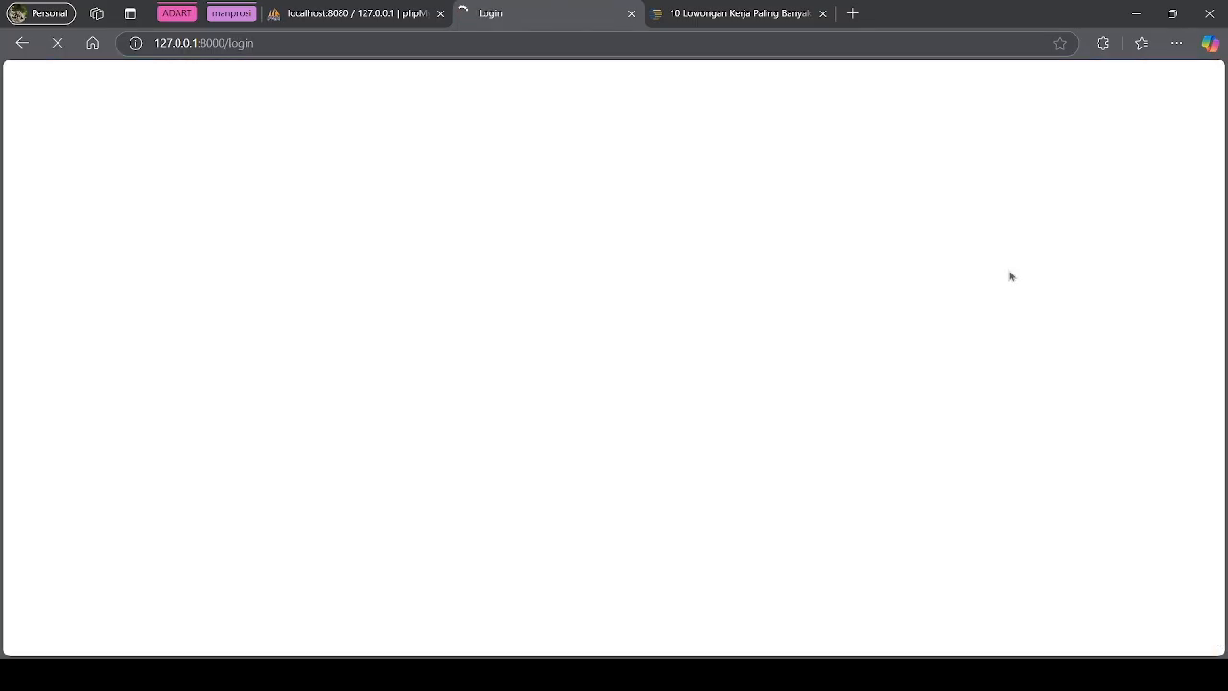
triple_click(946, 365)
key(Tab)
text(••)
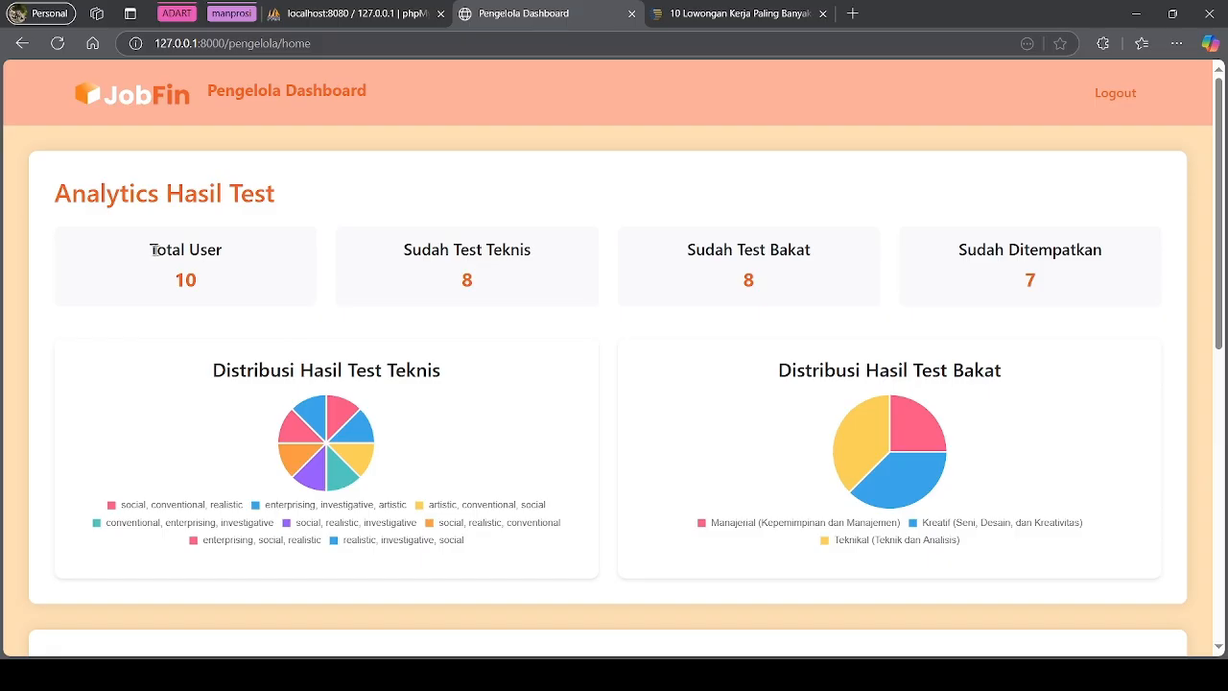
drag(151, 250, 223, 251)
click(236, 279)
drag(402, 258, 447, 289)
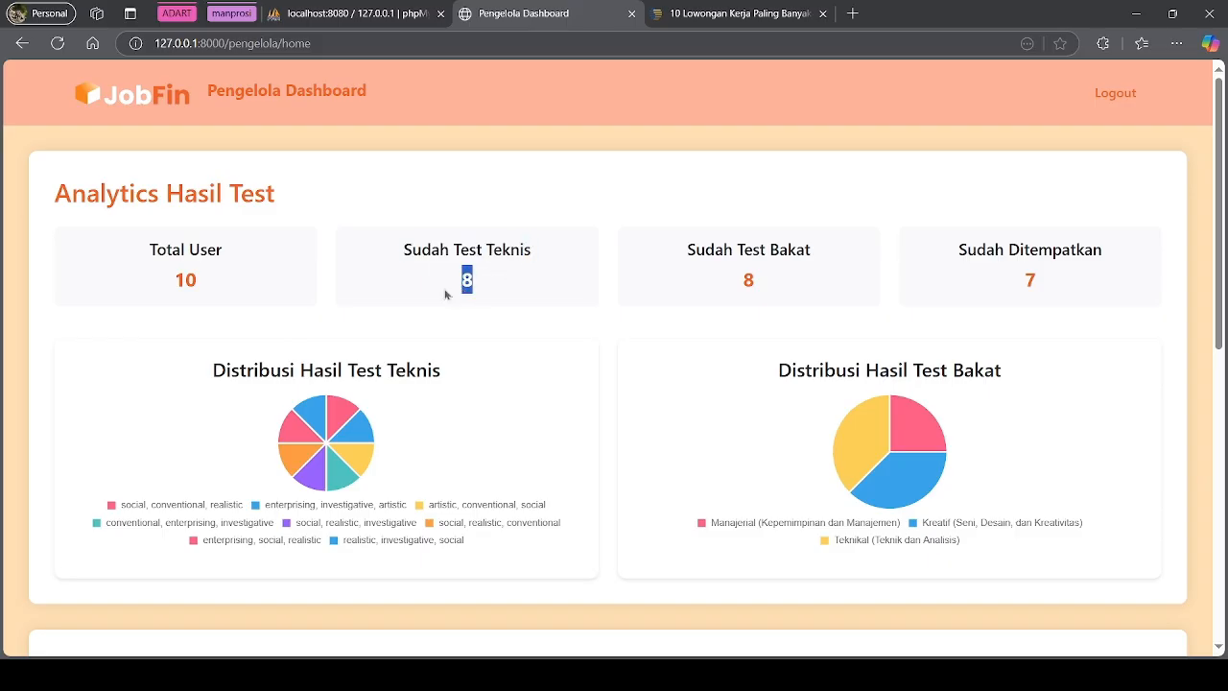
double_click(195, 280)
drag(690, 241, 814, 252)
drag(758, 284, 740, 285)
click(241, 302)
drag(969, 249, 1052, 281)
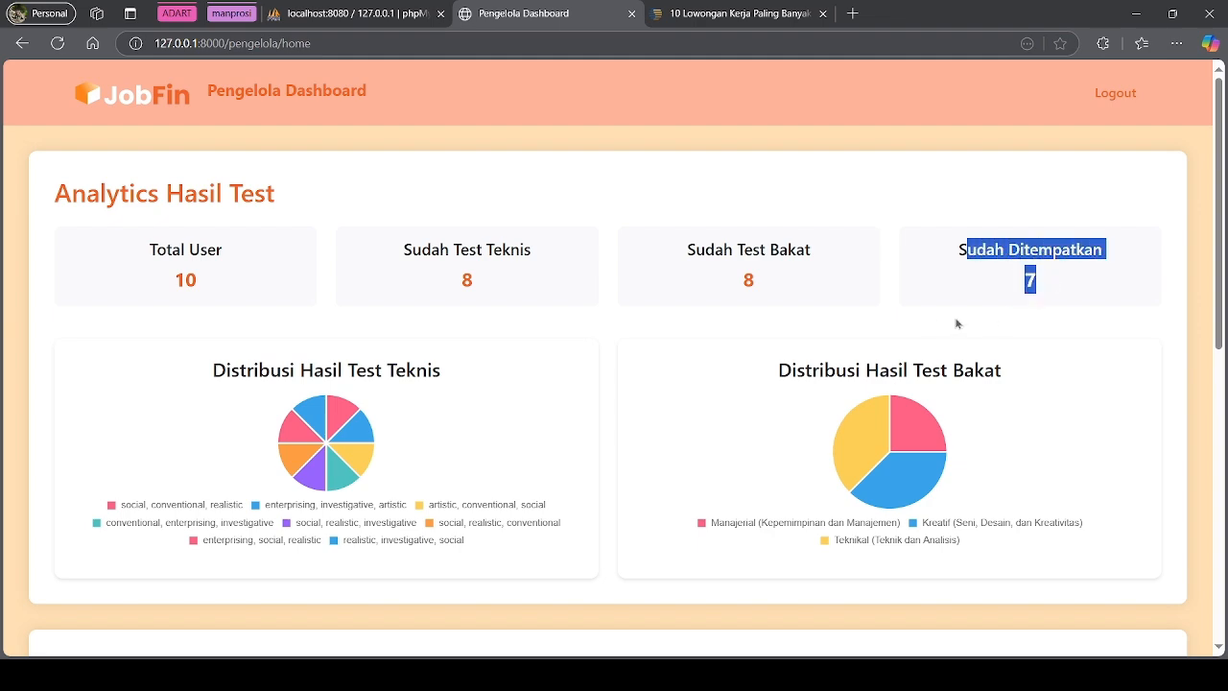
scroll(672, 336, down, 2)
scroll(672, 342, up, 2)
click(685, 320)
double_click(1027, 281)
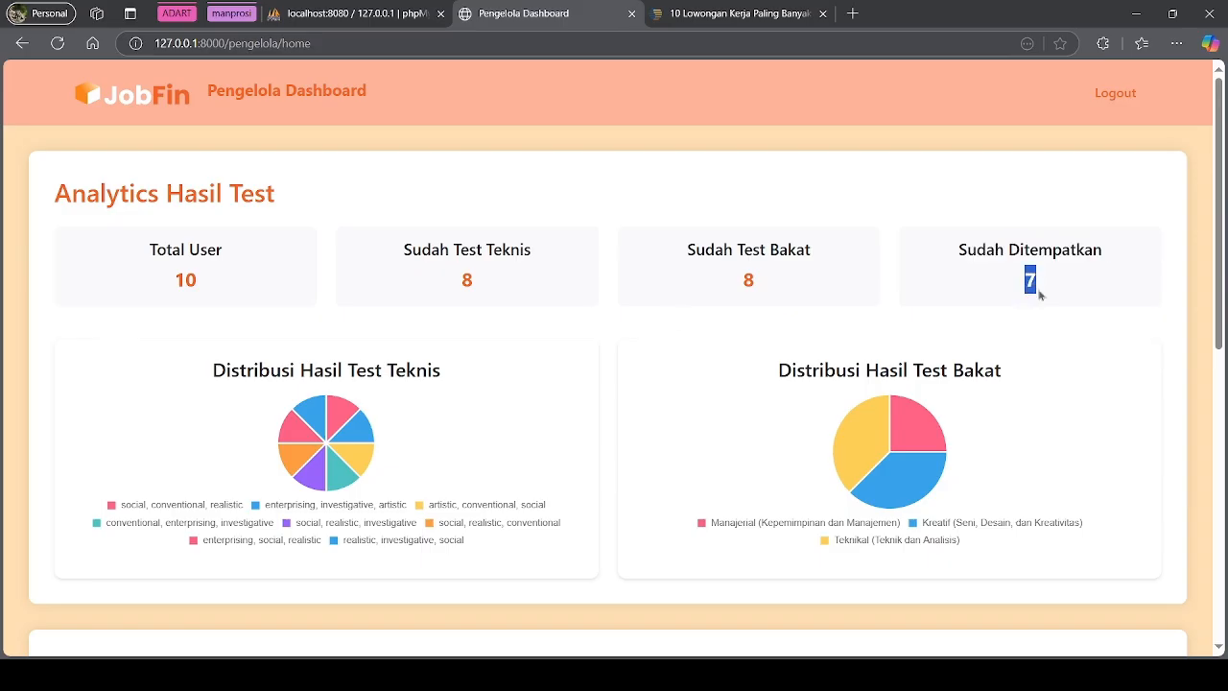
click(1022, 288)
scroll(576, 354, down, 2)
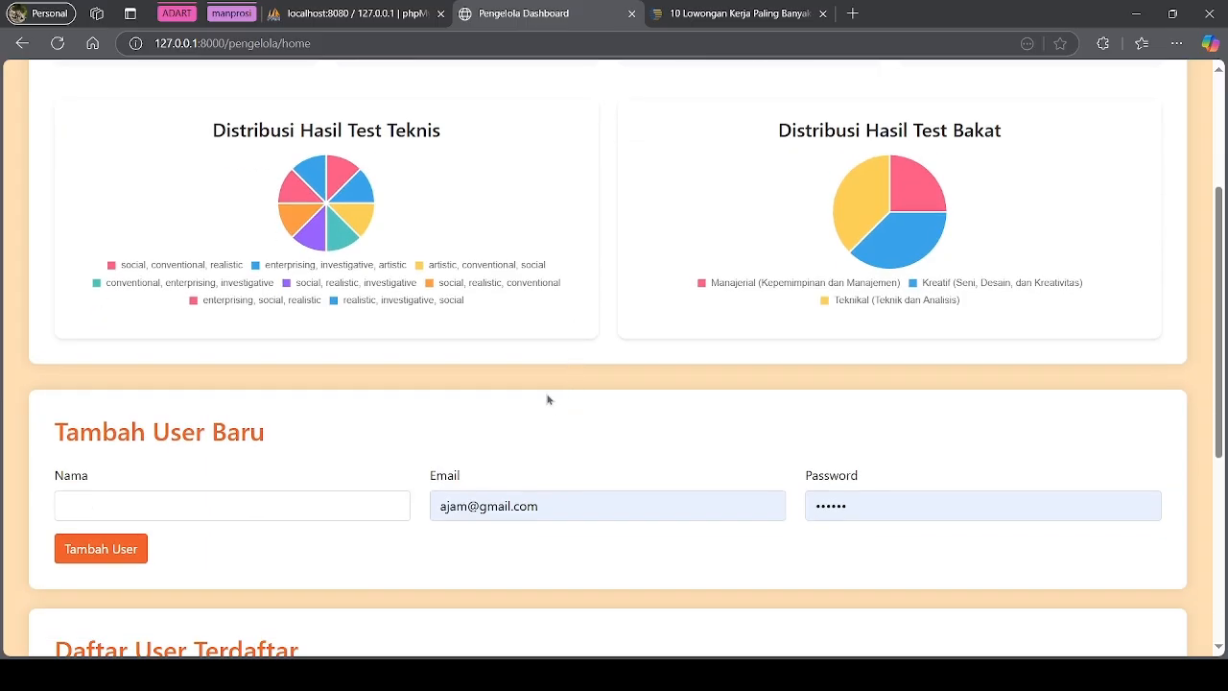
scroll(285, 416, down, 2)
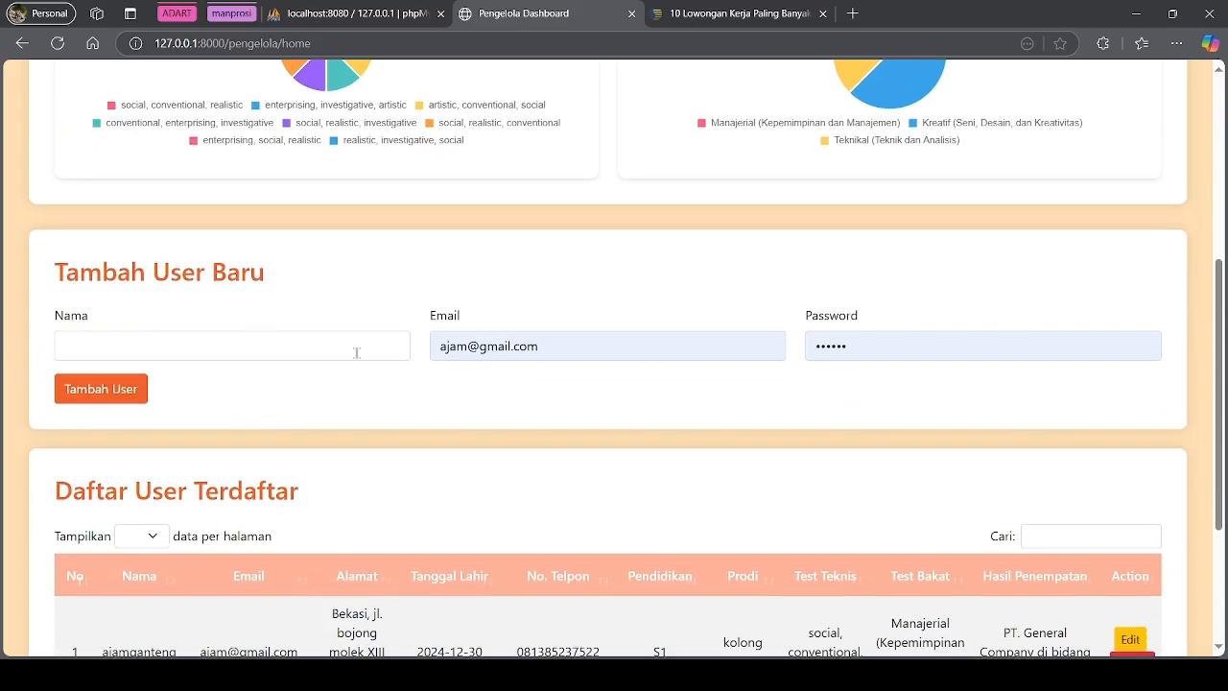
scroll(360, 353, up, 3)
mouse_move(300, 402)
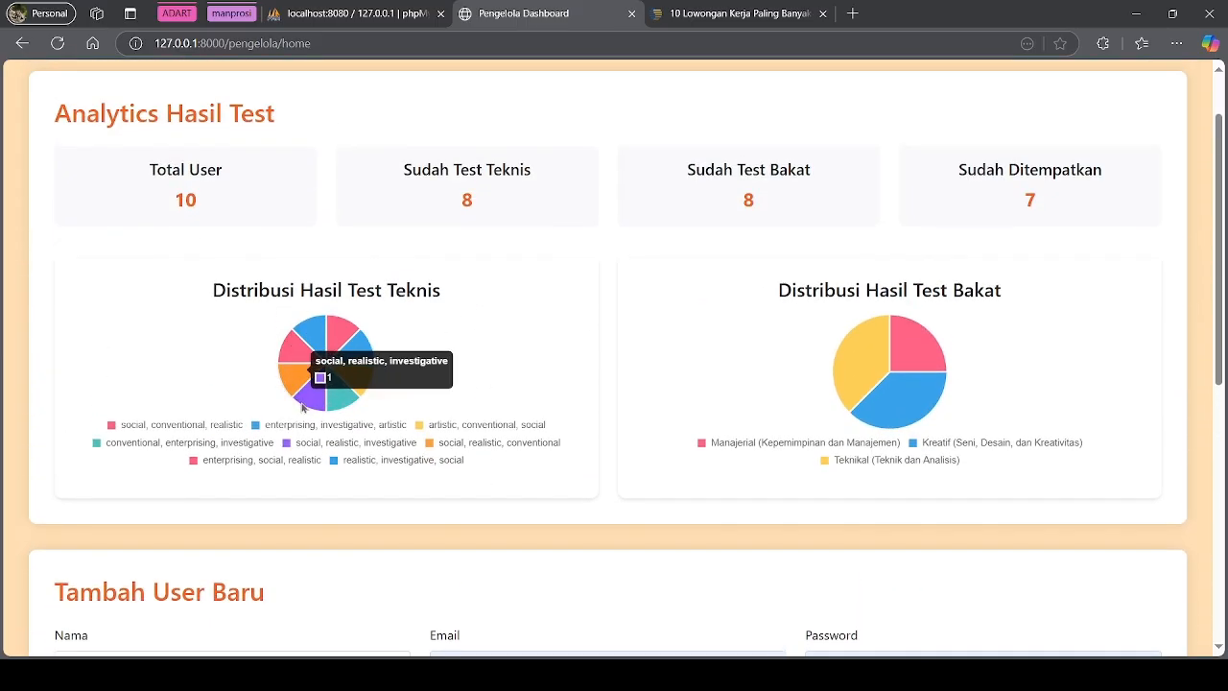
mouse_move(296, 369)
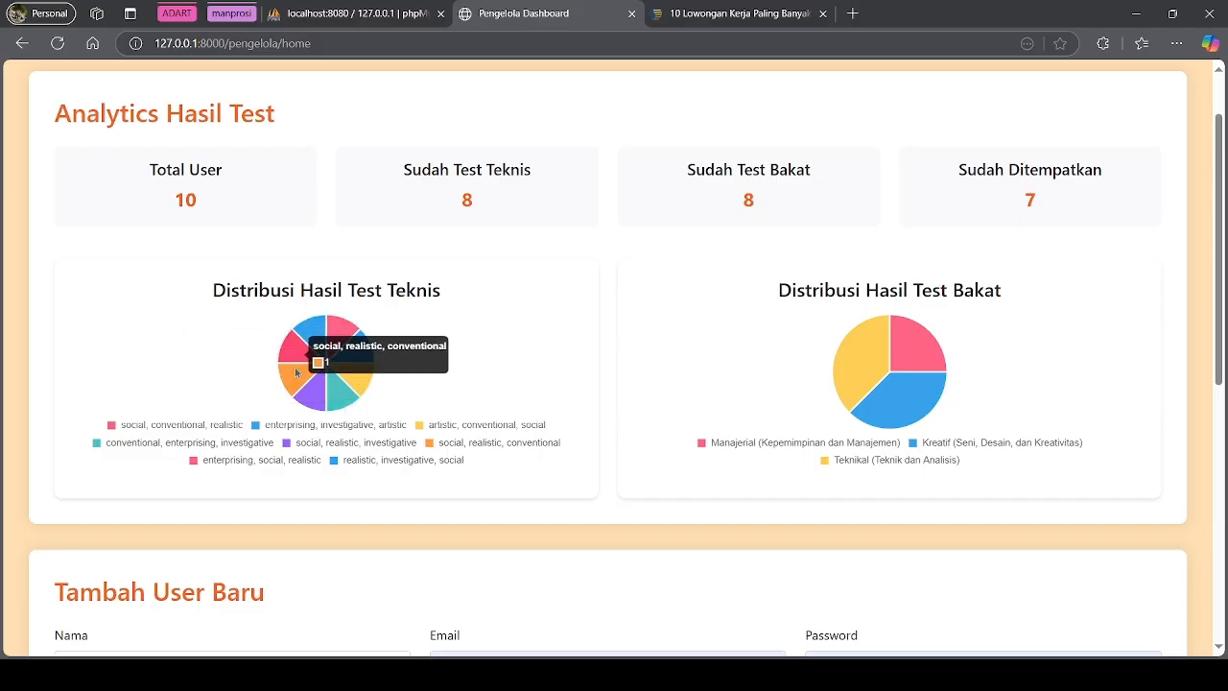
mouse_move(325, 349)
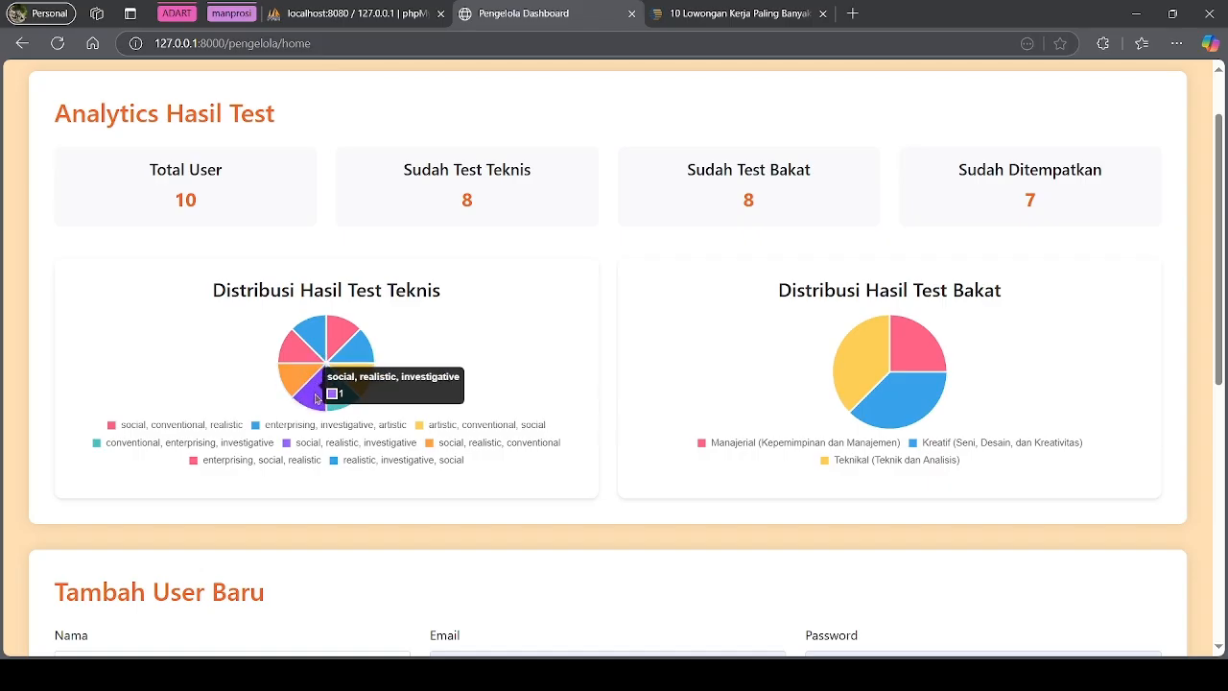
mouse_move(348, 402)
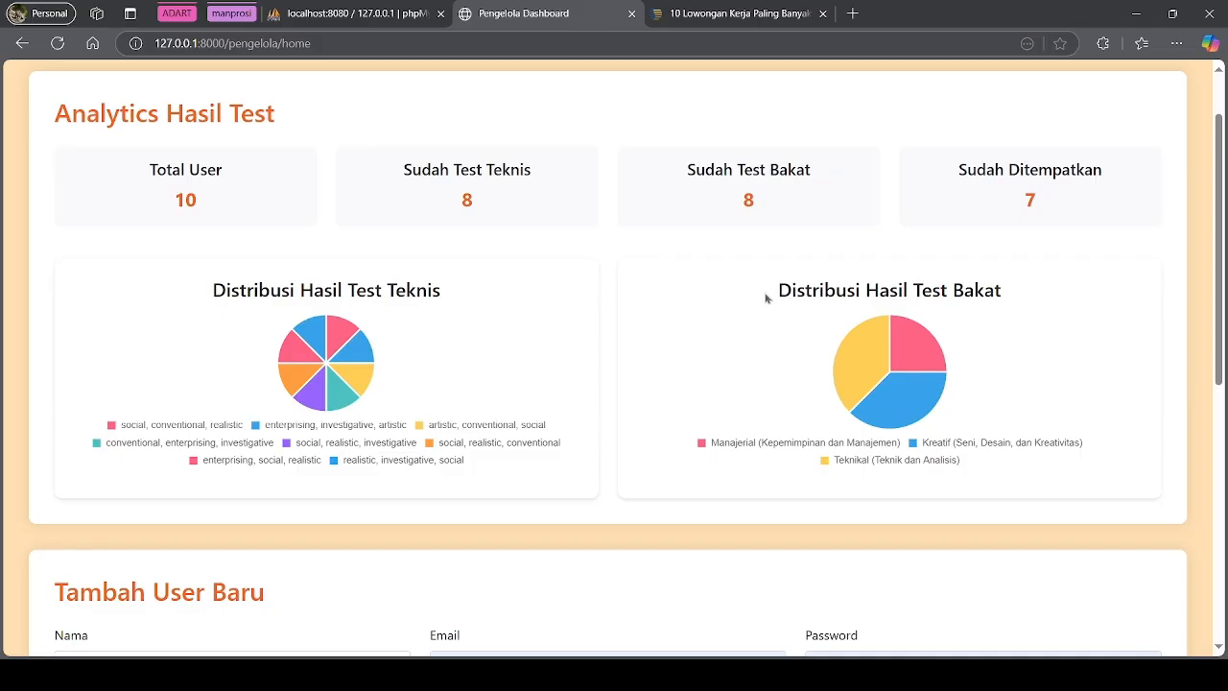
drag(767, 299, 1027, 304)
click(1050, 336)
mouse_move(915, 348)
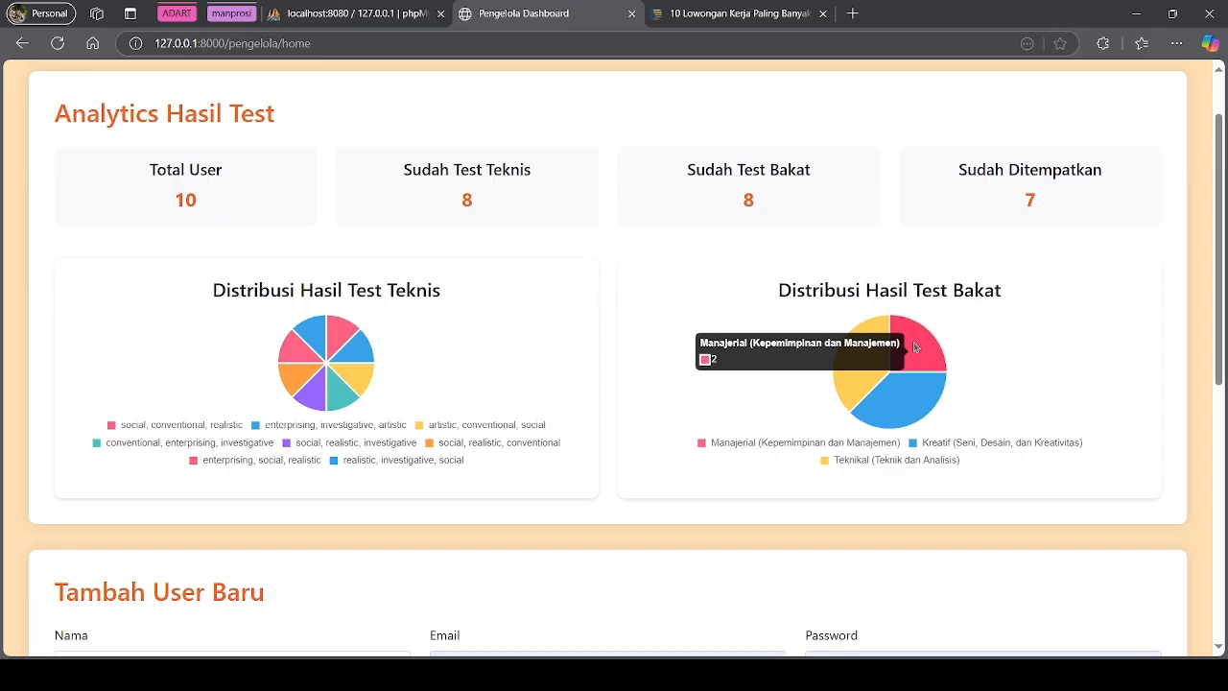
mouse_move(919, 394)
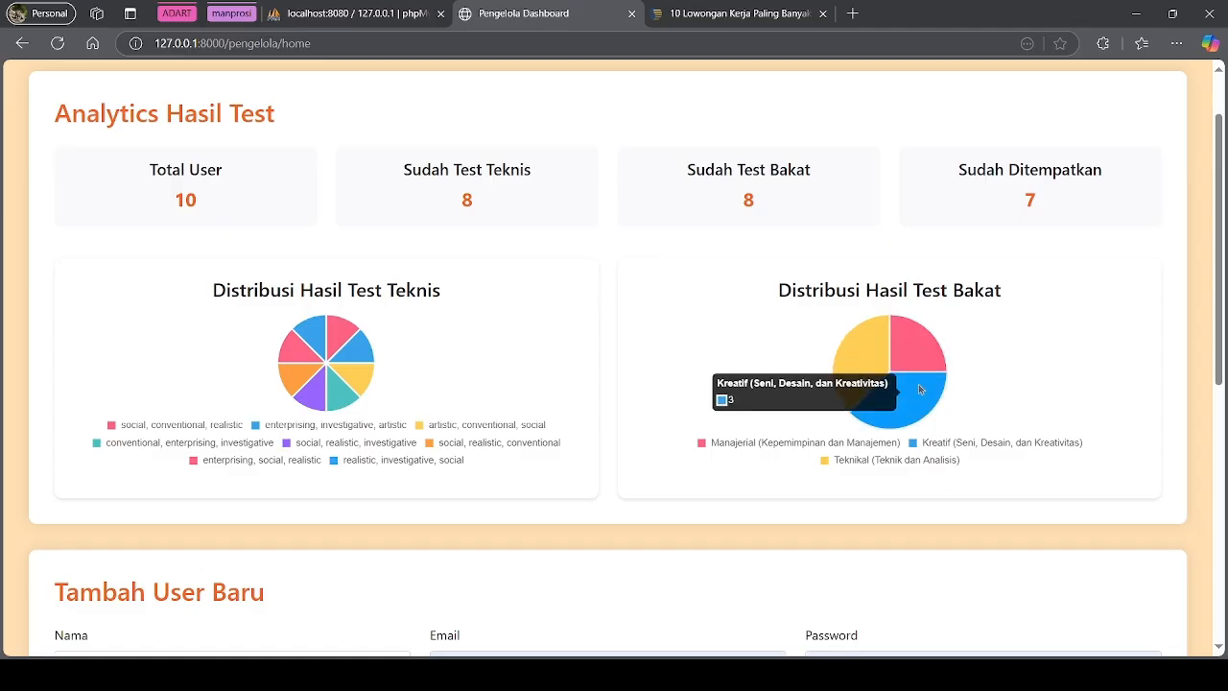
mouse_move(860, 344)
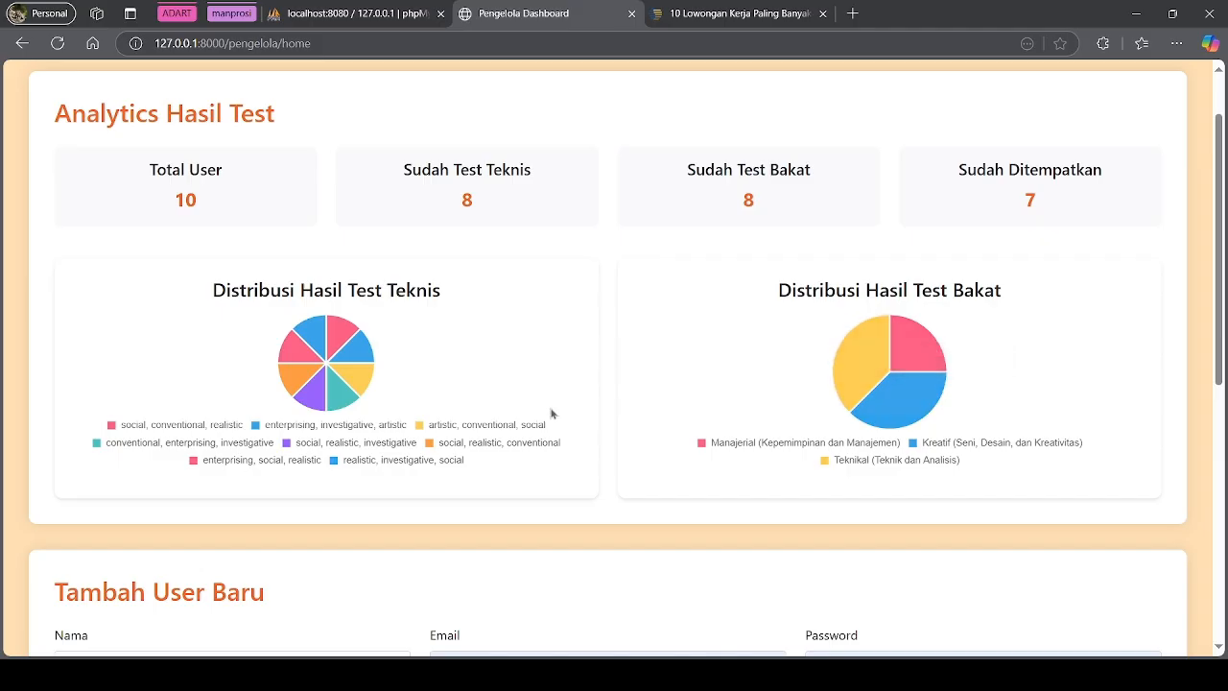
scroll(575, 422, down, 2)
Fill the Tambah User Baru form with the new user's name, e-mail and password and submit
scroll(479, 346, down, 3)
scroll(390, 292, up, 3)
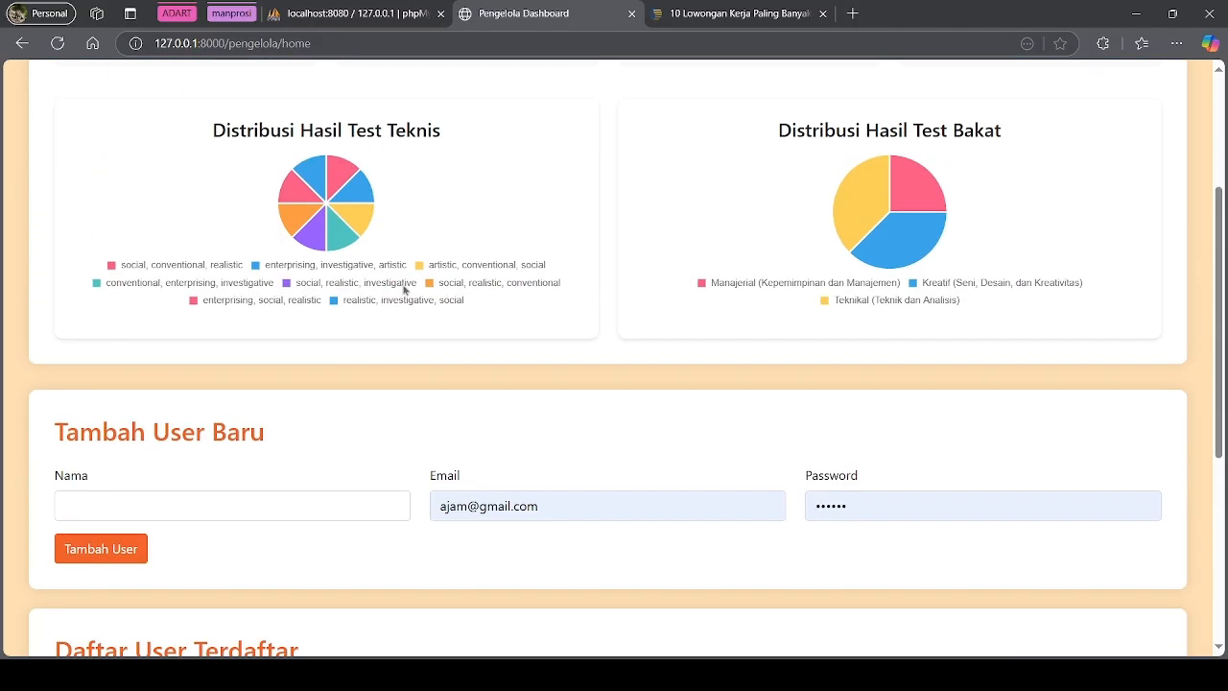
scroll(278, 355, down, 1)
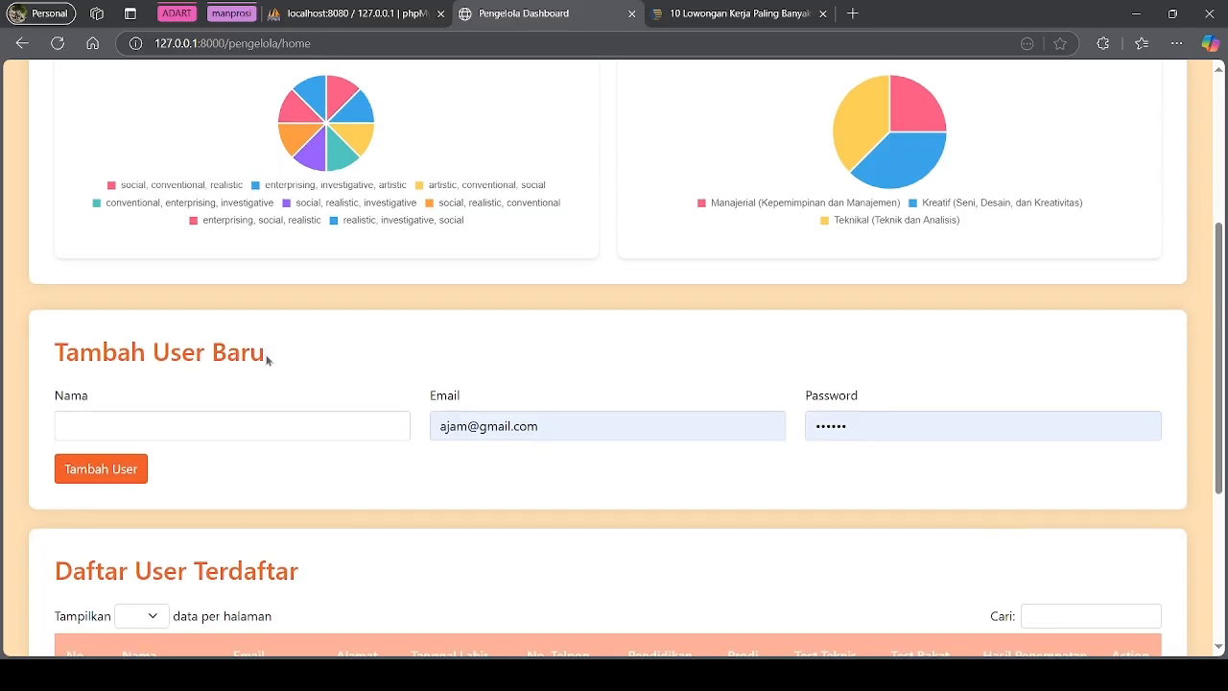
drag(267, 360, 43, 362)
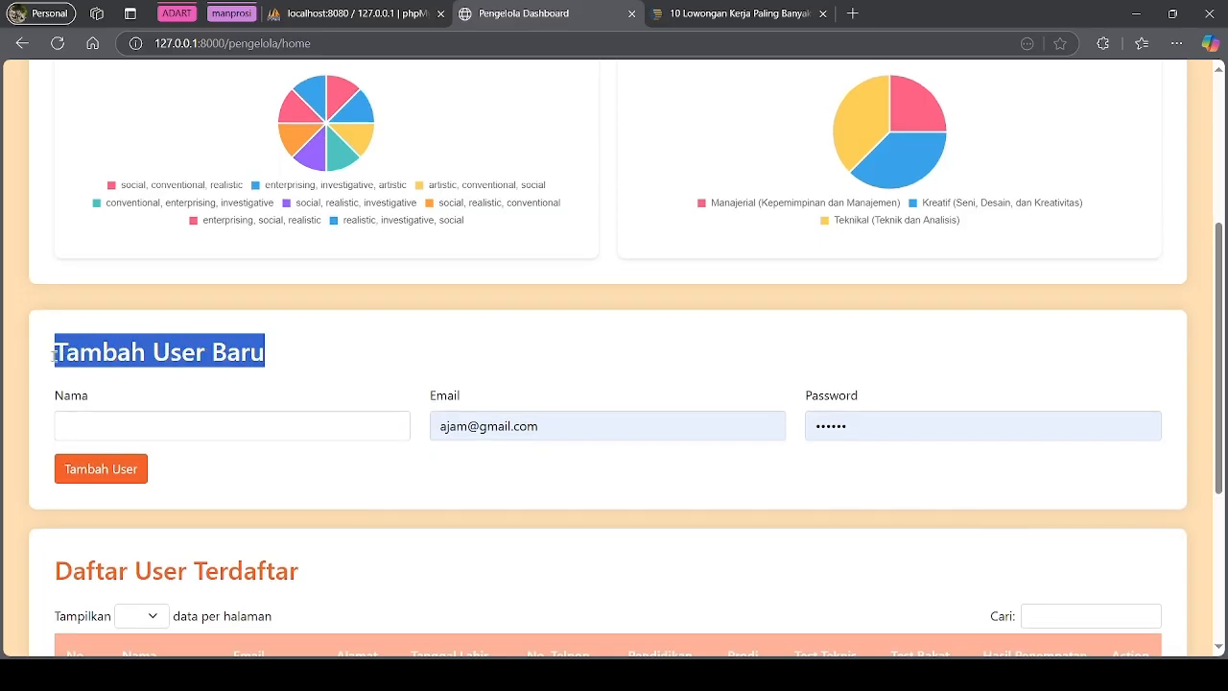
click(153, 424)
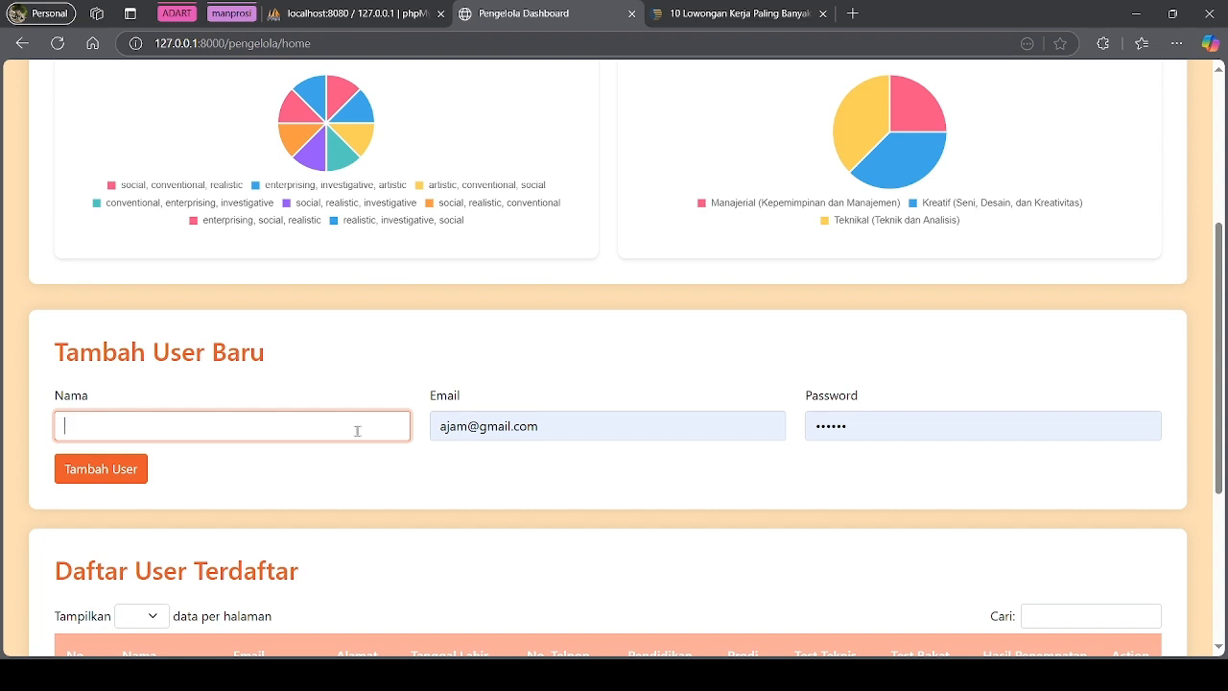
triple_click(489, 416)
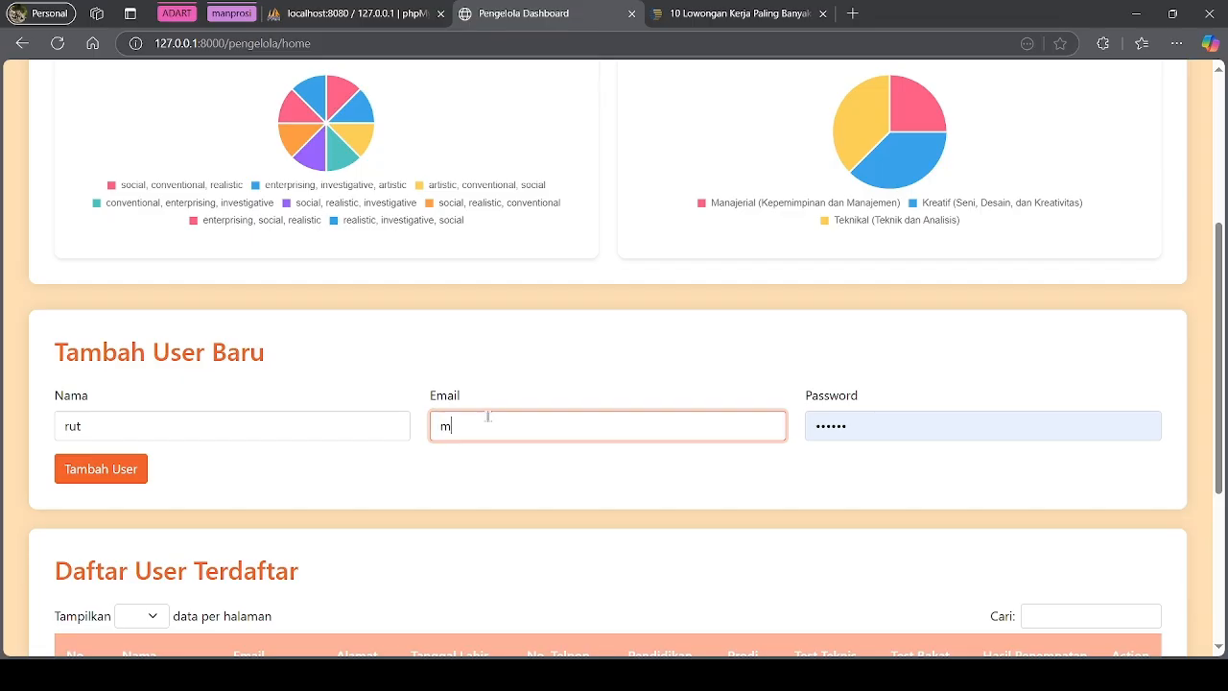
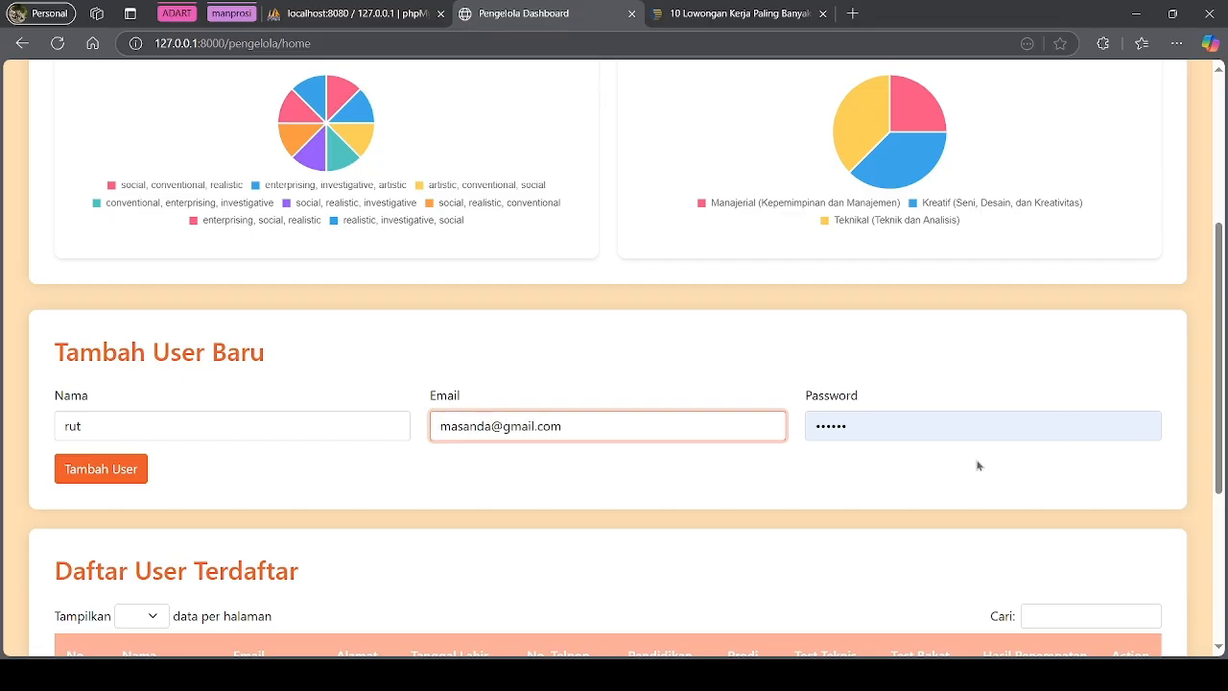
double_click(957, 434)
text(••)
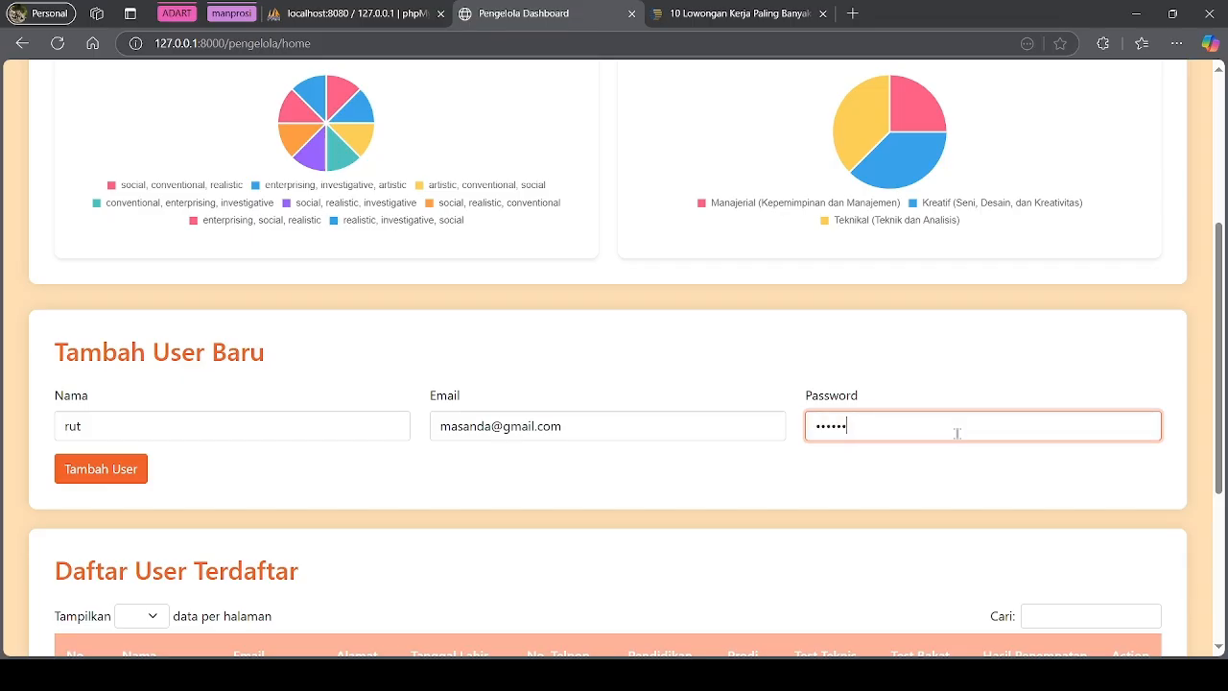
click(89, 461)
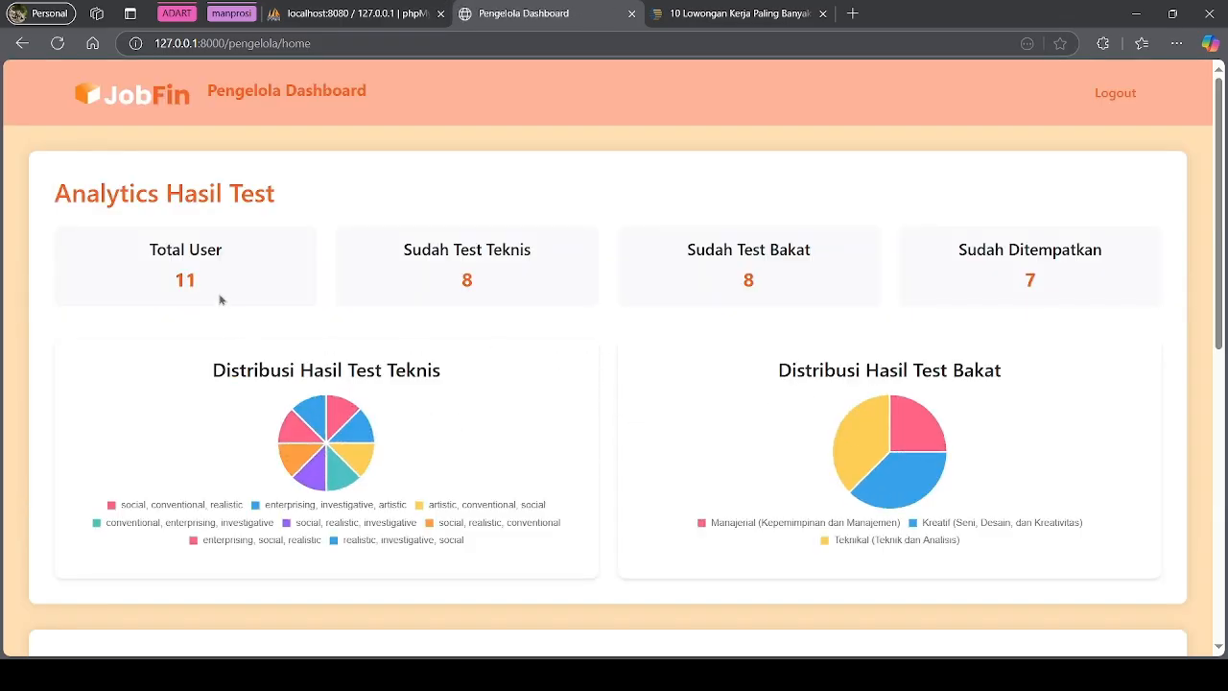
Highlight the Total User count of 11 and the Daftar User Terdaftar heading
drag(196, 277, 174, 278)
scroll(307, 321, down, 3)
scroll(403, 389, up, 3)
drag(199, 284, 176, 281)
click(265, 344)
scroll(588, 431, down, 3)
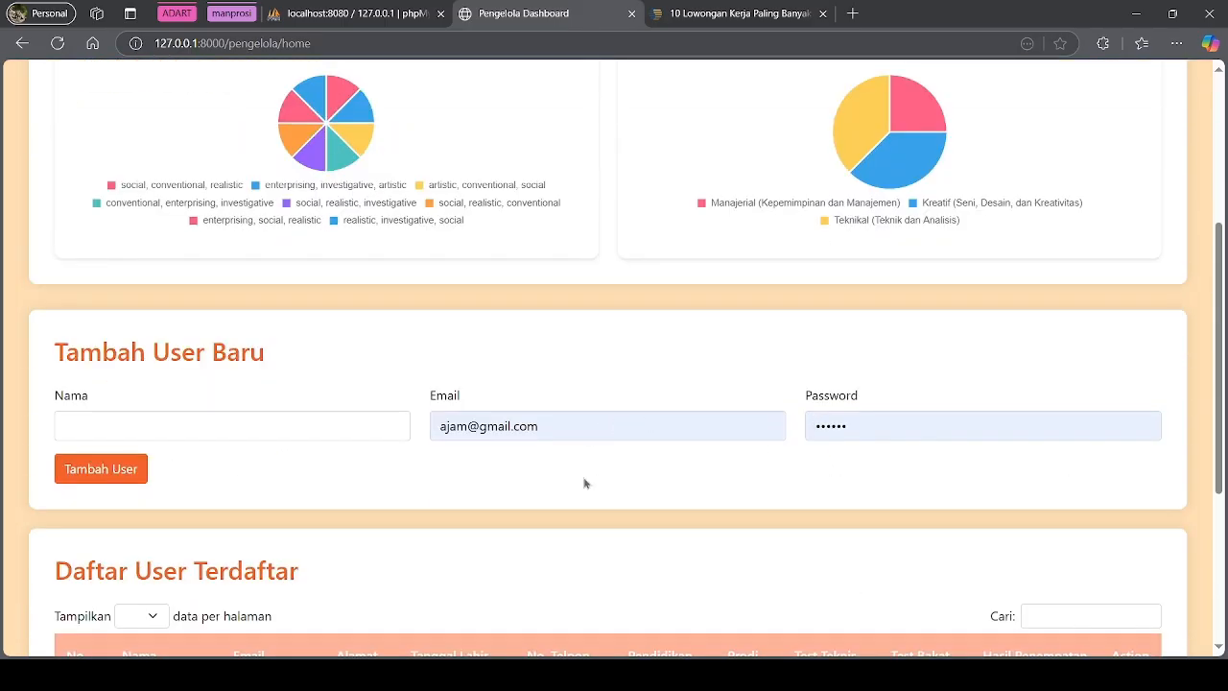
scroll(594, 481, down, 2)
scroll(454, 432, down, 2)
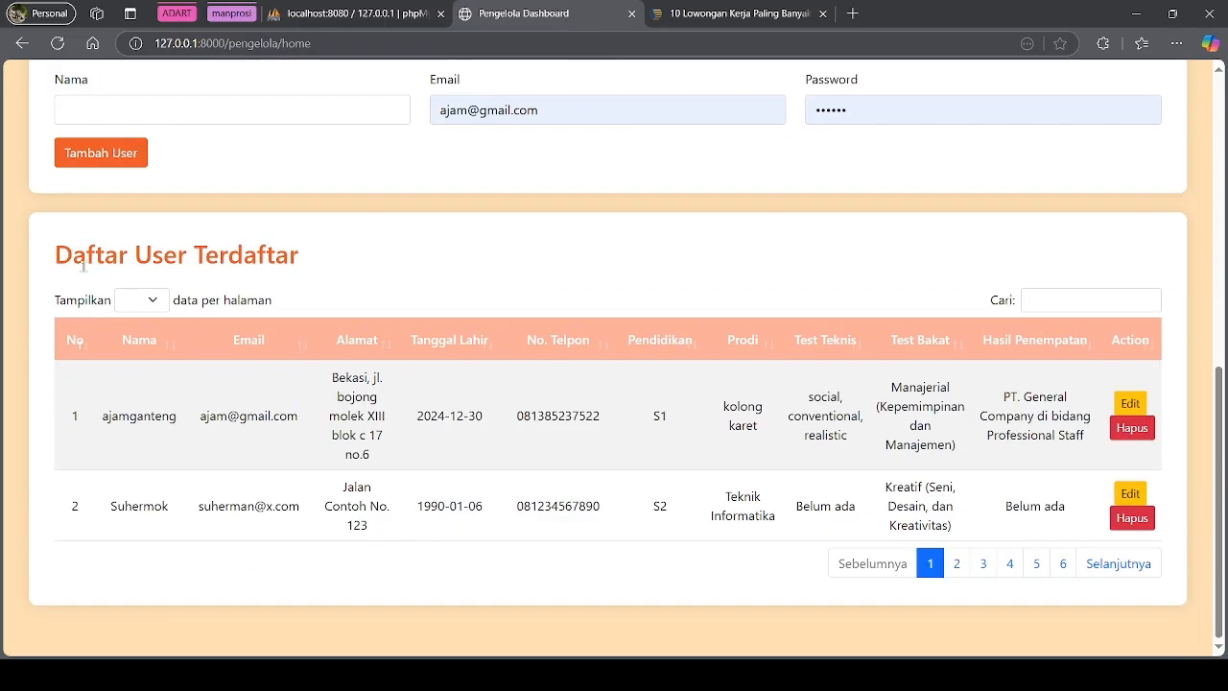
drag(53, 257, 303, 276)
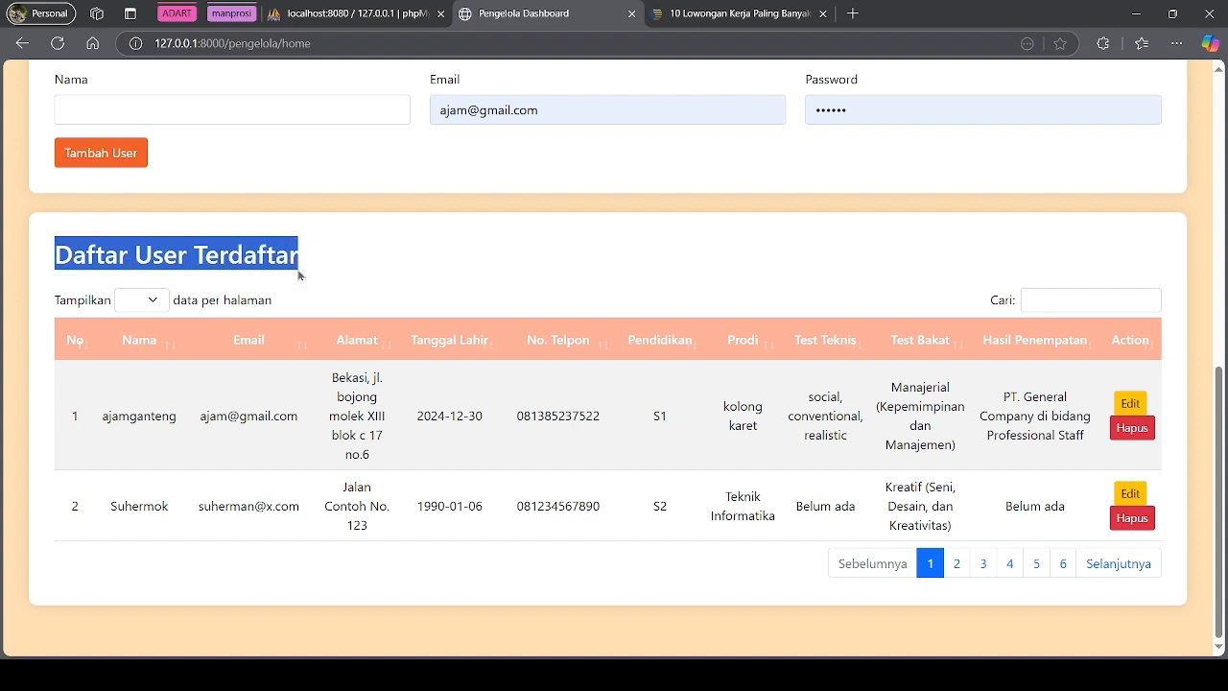
click(672, 290)
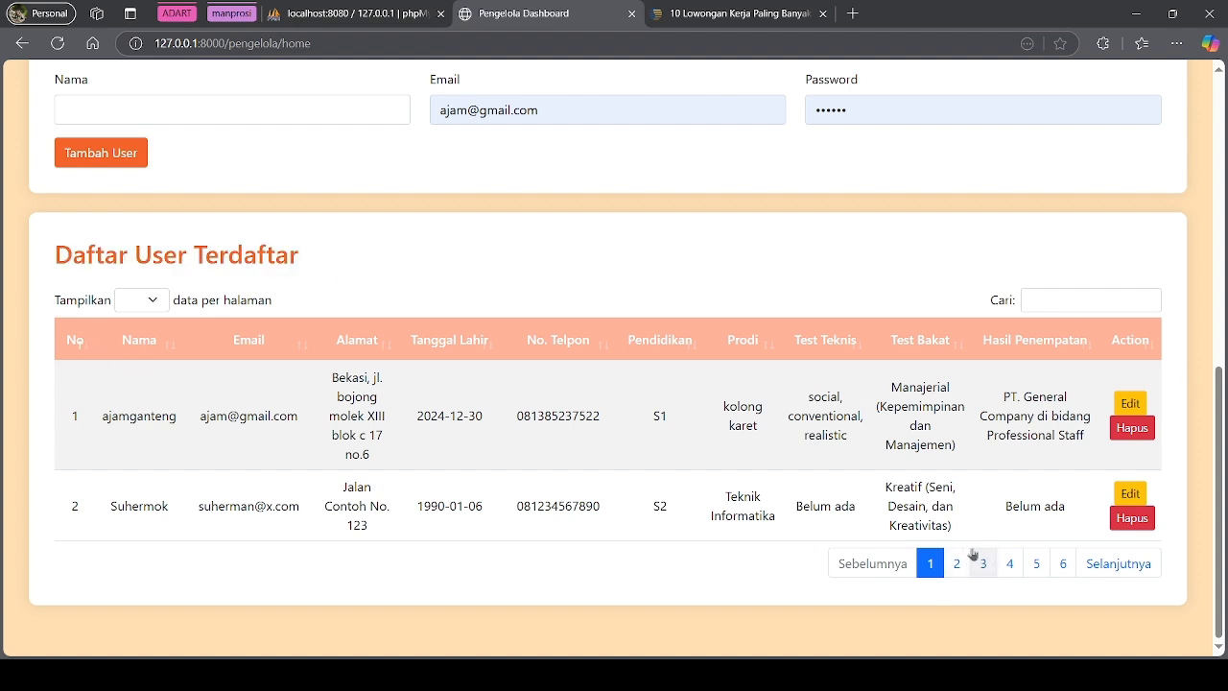
Show 10 users per page and open the fourth user's record for editing
click(163, 302)
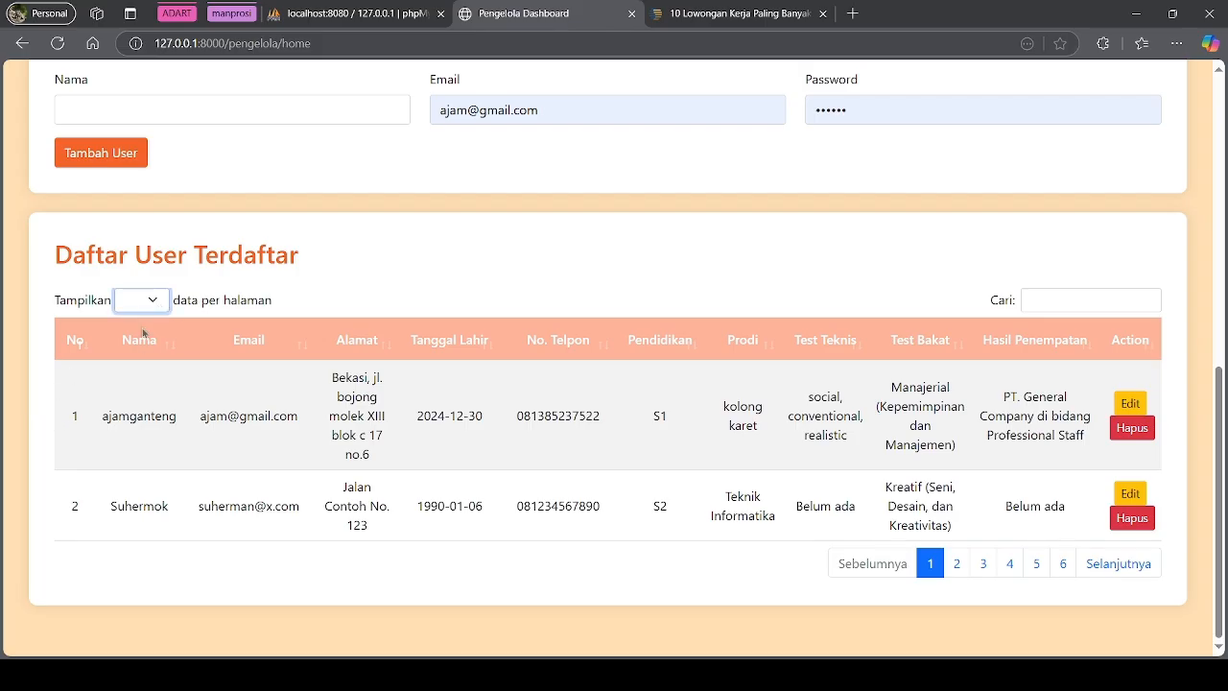
click(143, 333)
scroll(915, 404, down, 1)
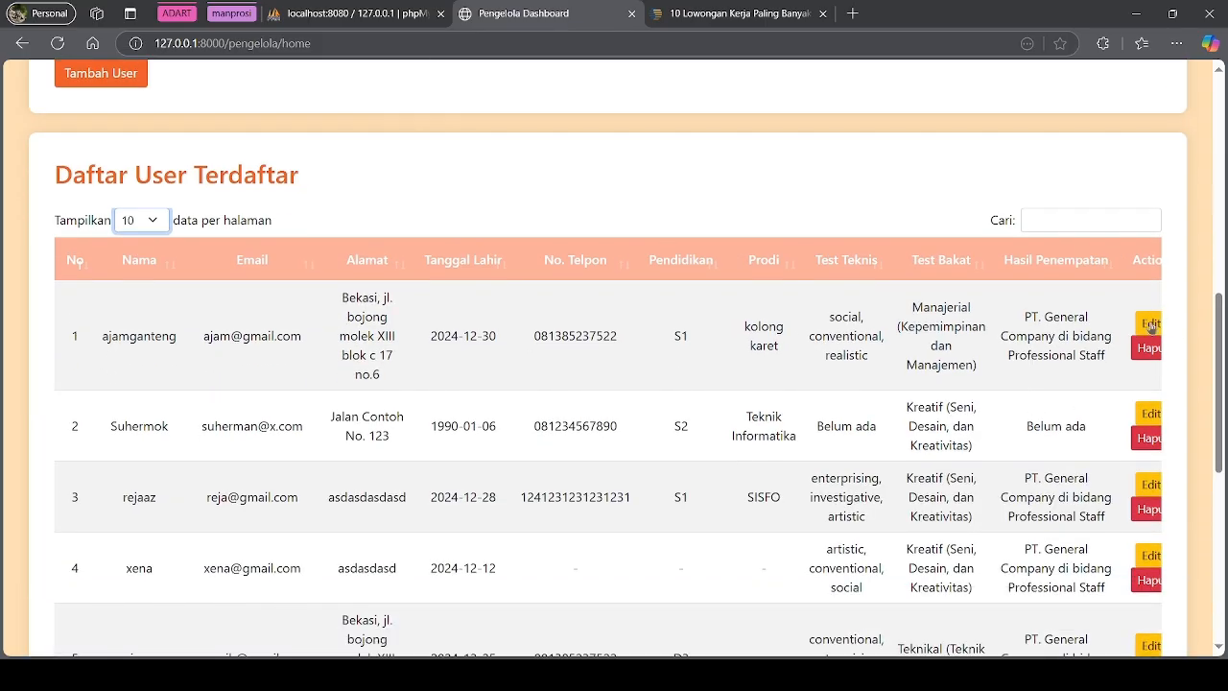
scroll(619, 419, right, 1)
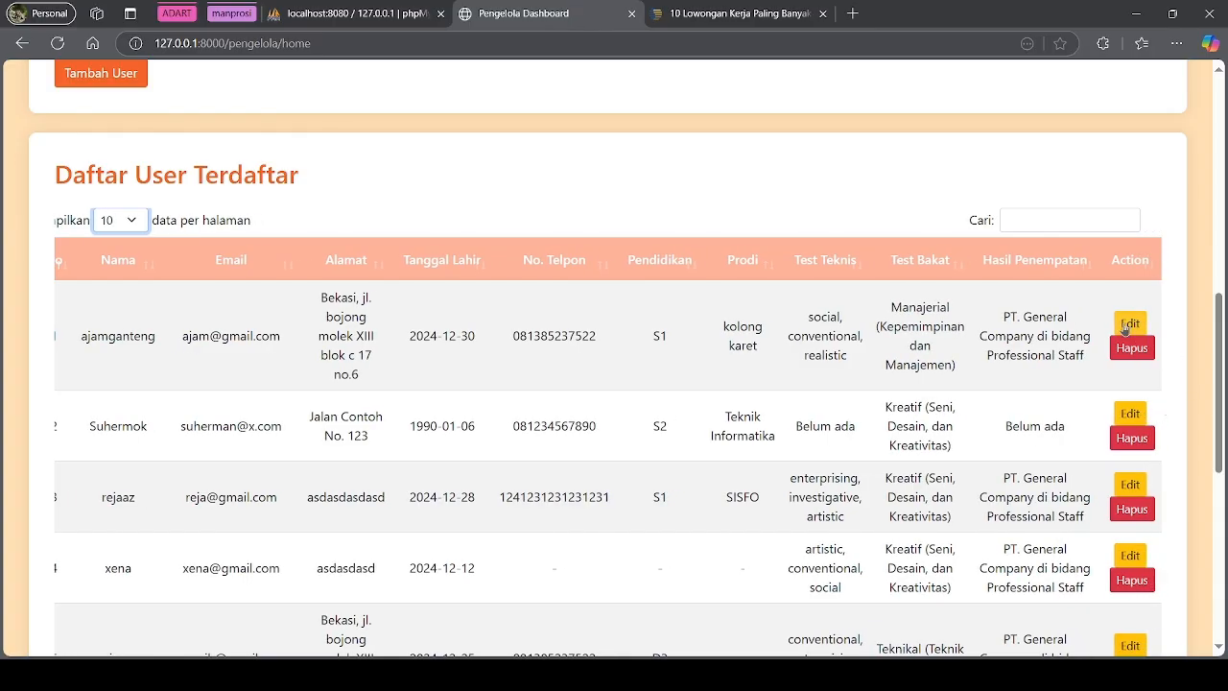
scroll(816, 472, down, 2)
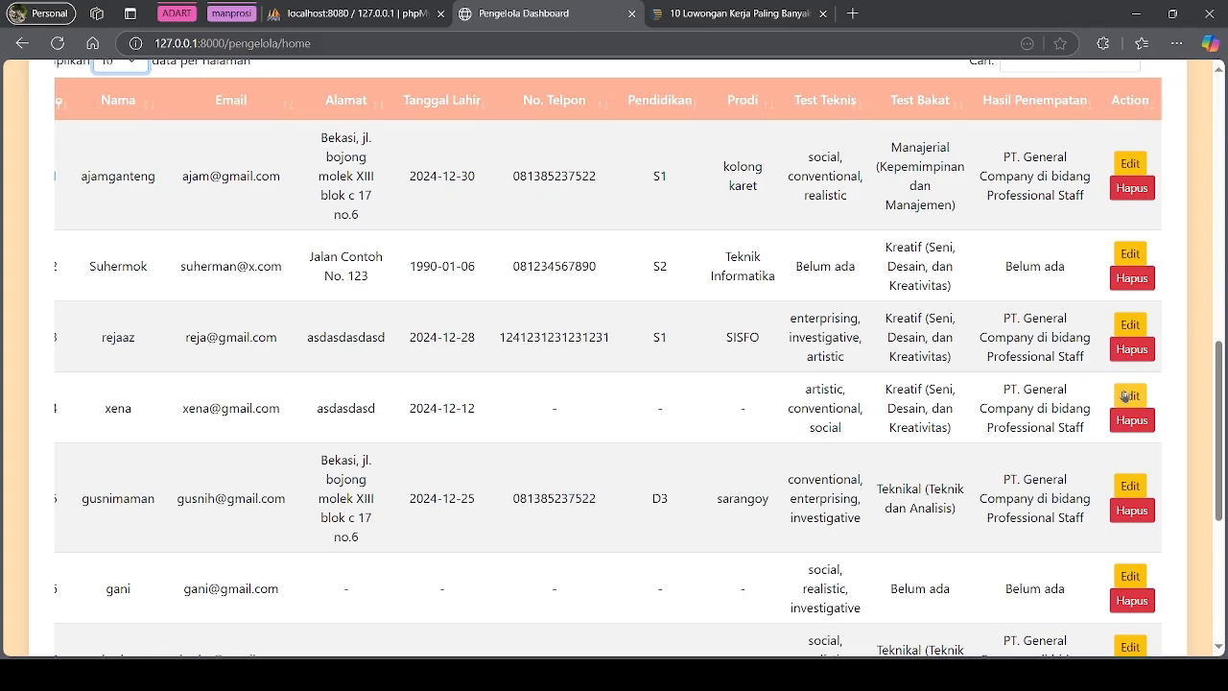
click(1125, 396)
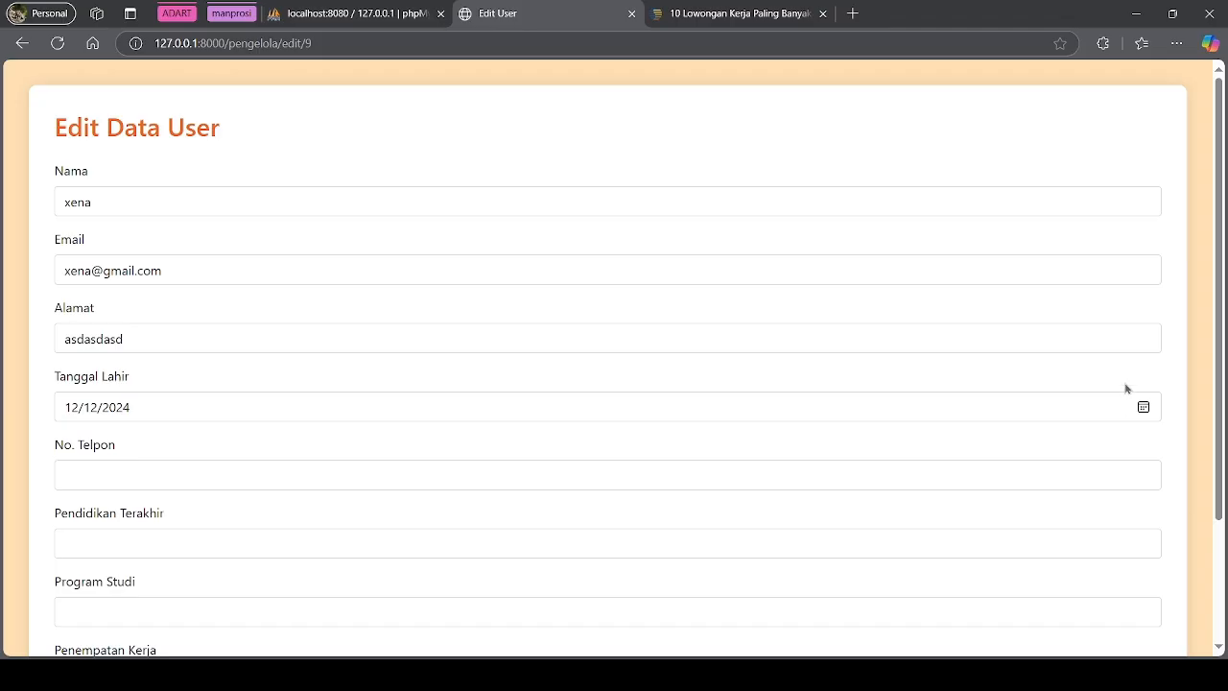
Replace xena's Penempatan Kerja with 'PT Pertamina' and save it with Update Data
scroll(1125, 389, down, 2)
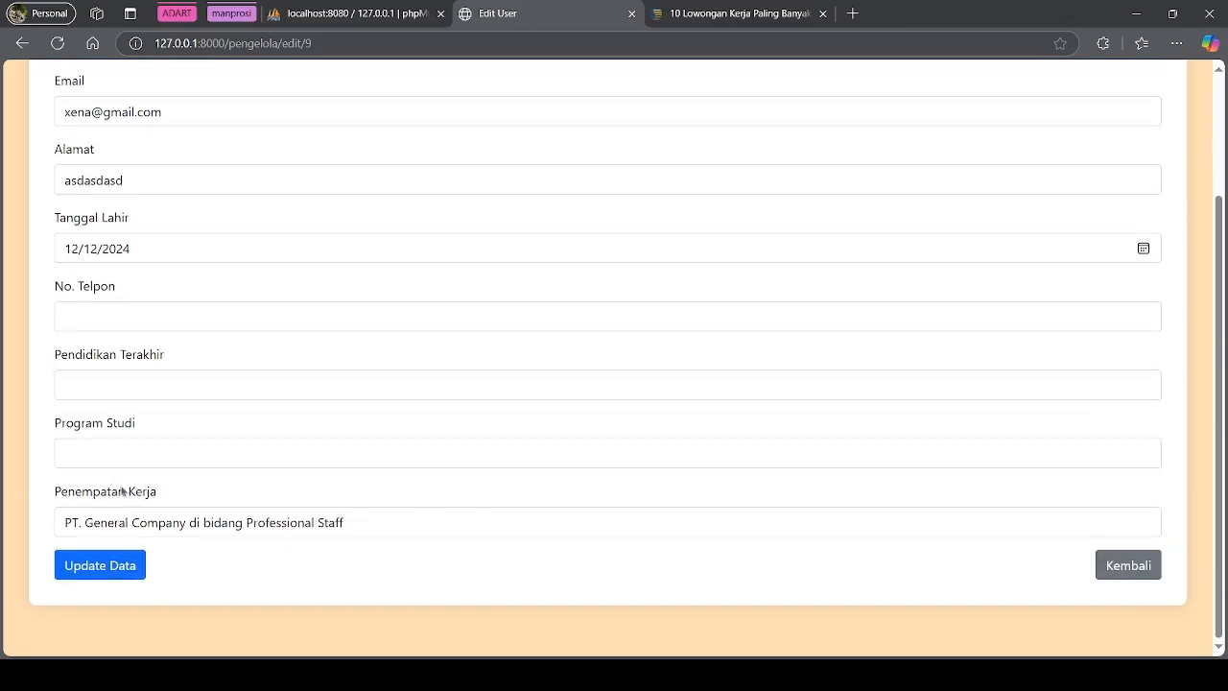
triple_click(362, 523)
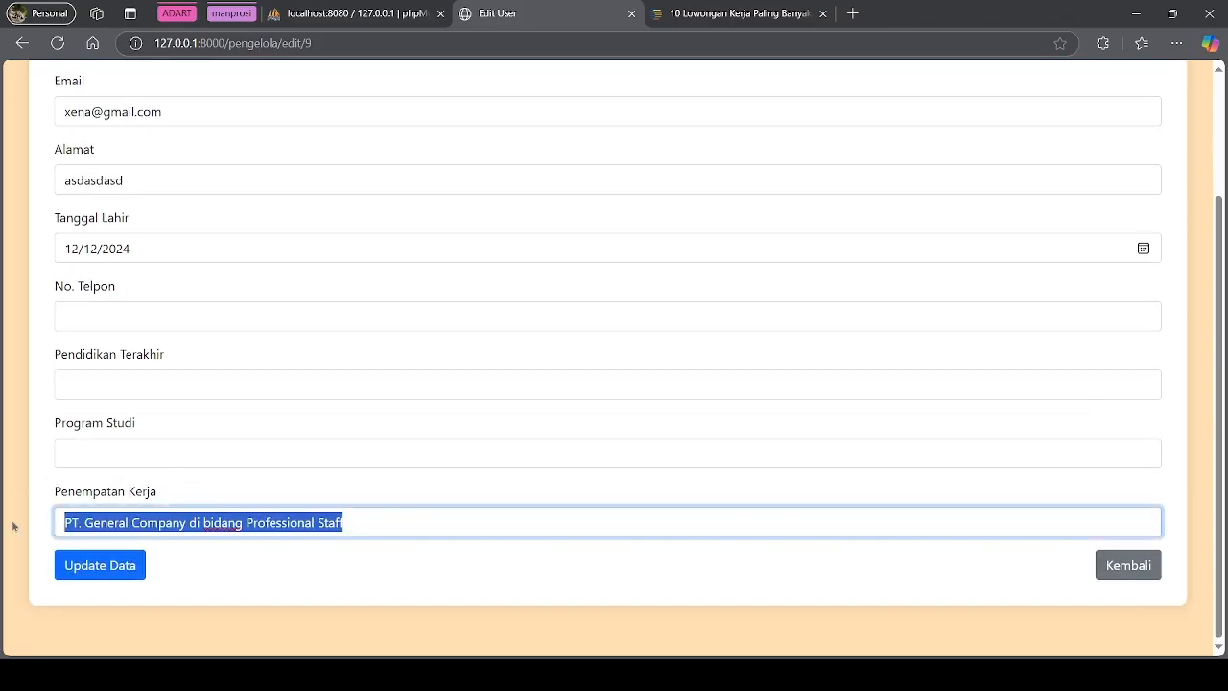
scroll(339, 416, up, 2)
scroll(290, 439, down, 2)
text(P)
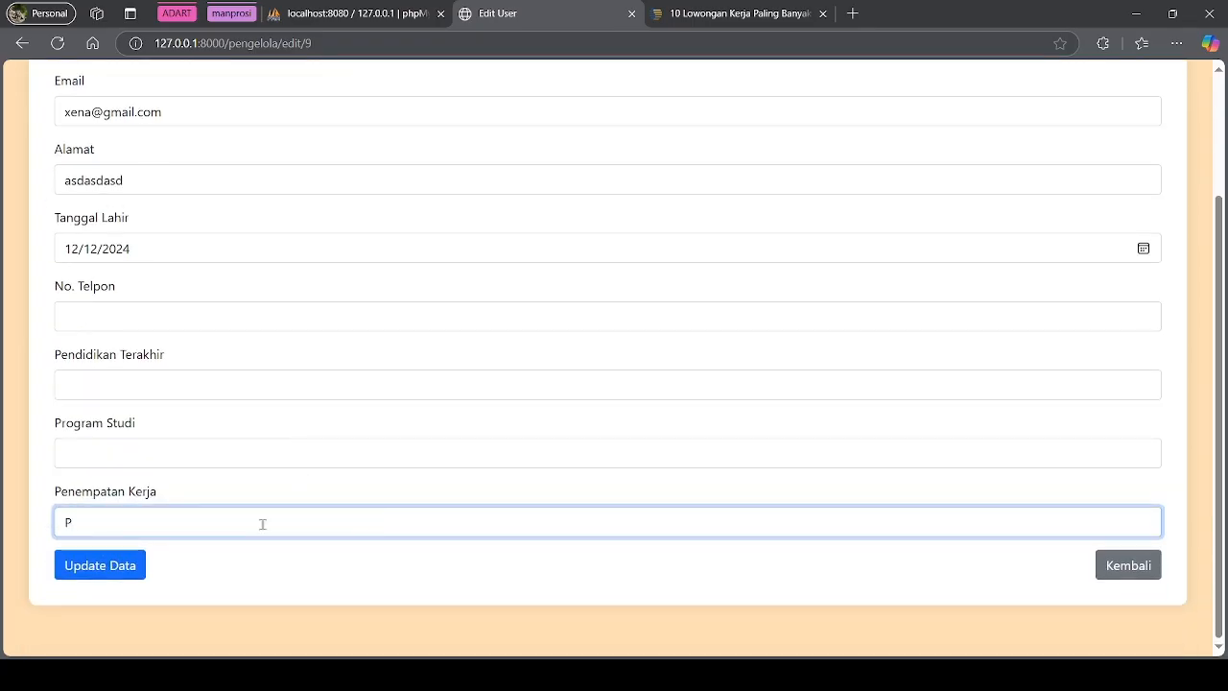
text(T Pe)
key(BackSpace)
text(ertamina)
click(125, 565)
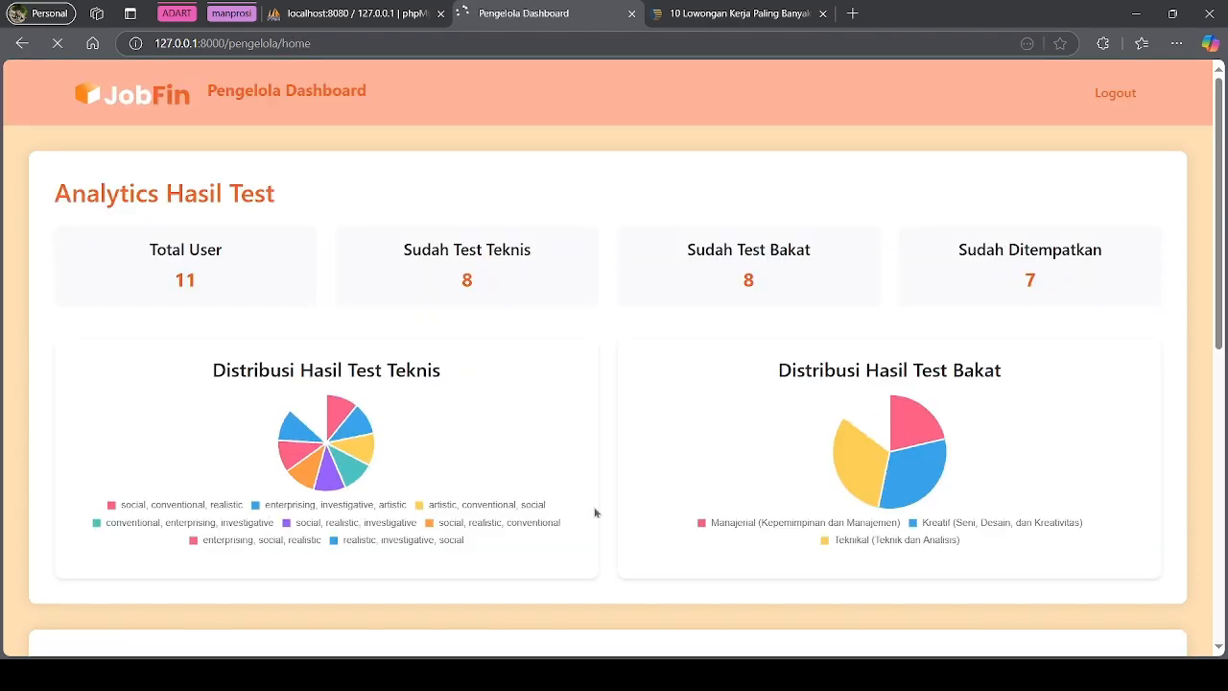
scroll(715, 514, down, 4)
scroll(714, 513, down, 3)
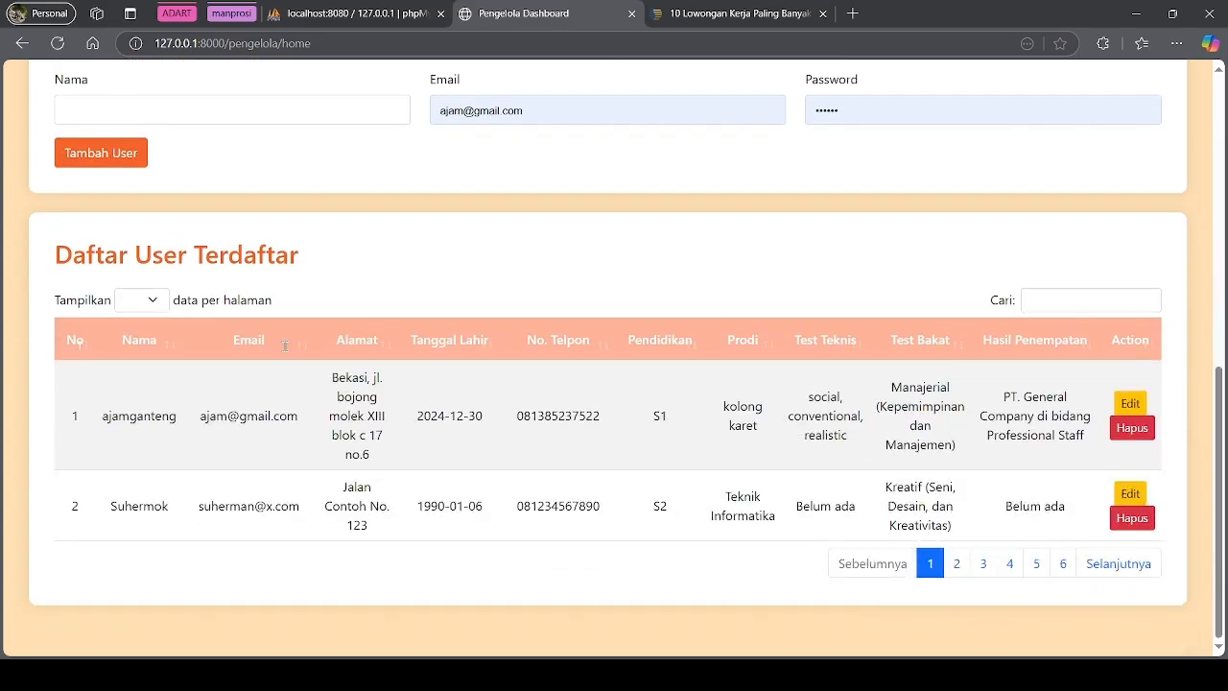
click(155, 307)
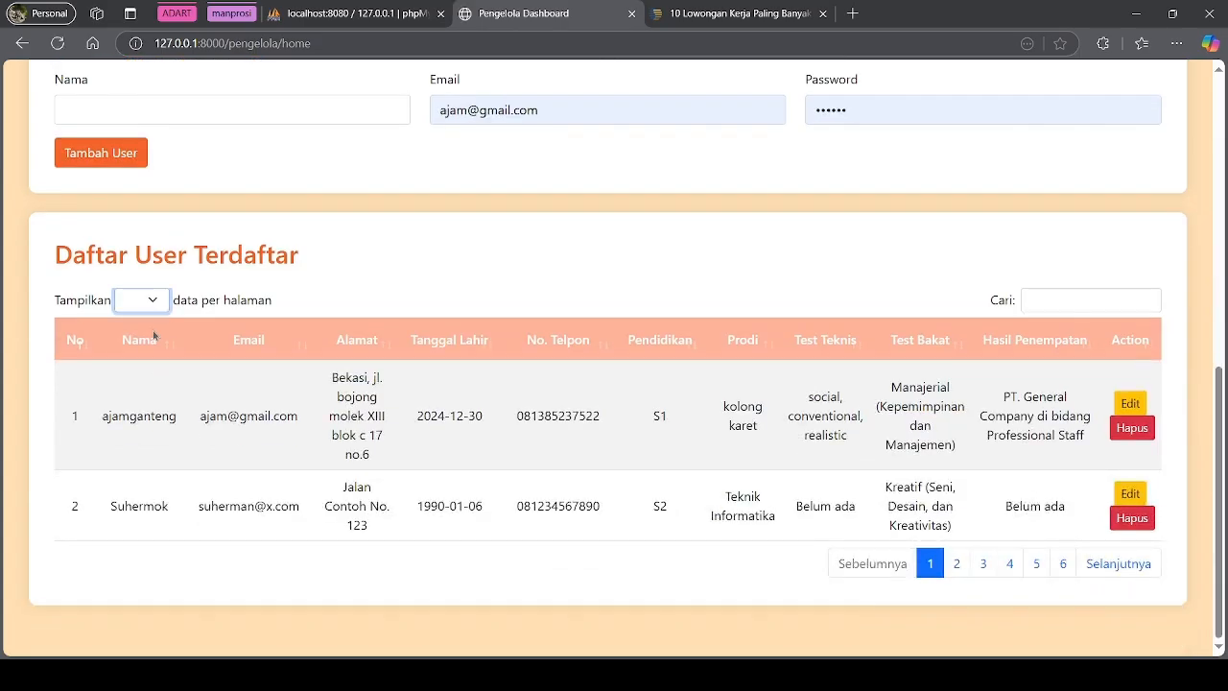
click(153, 334)
scroll(114, 414, down, 3)
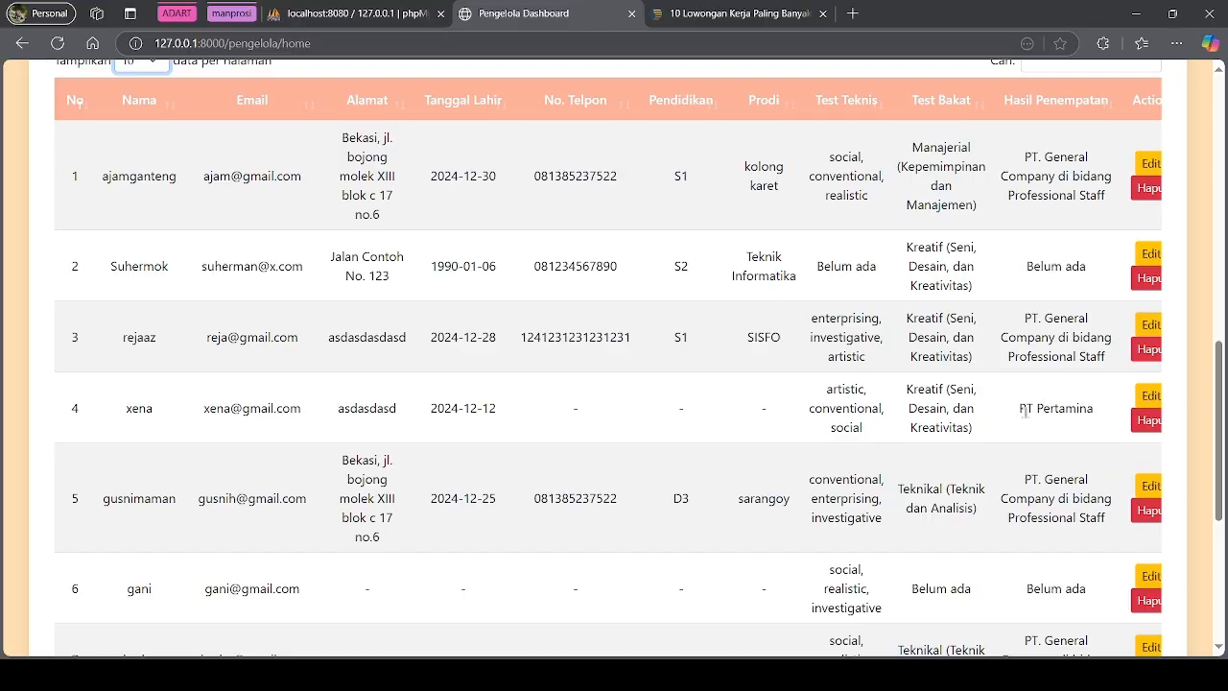
drag(818, 385, 875, 442)
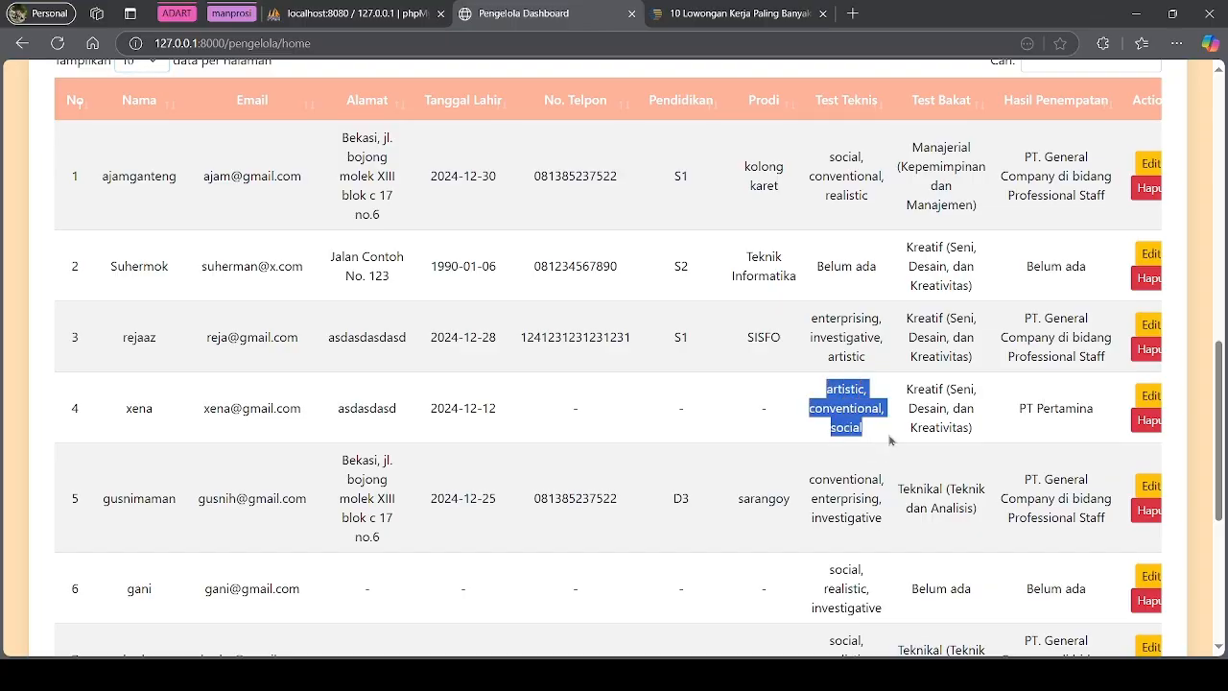
click(977, 433)
drag(976, 437, 907, 388)
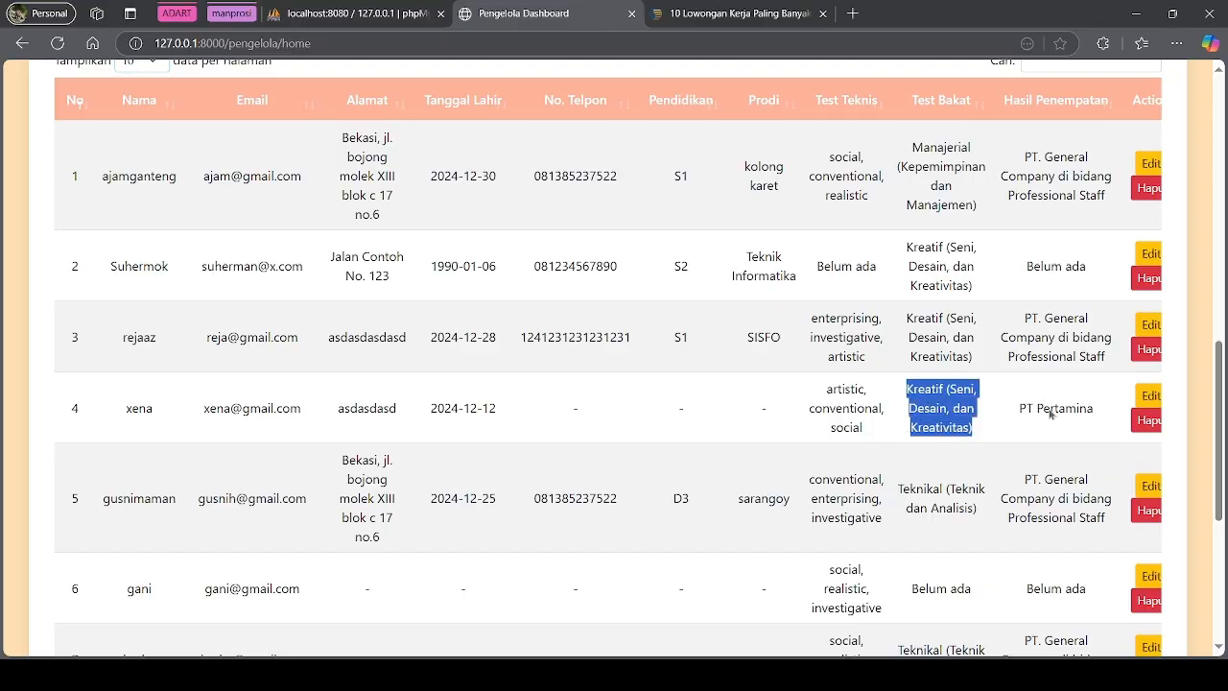
click(1059, 415)
drag(1021, 405, 1090, 431)
click(1040, 464)
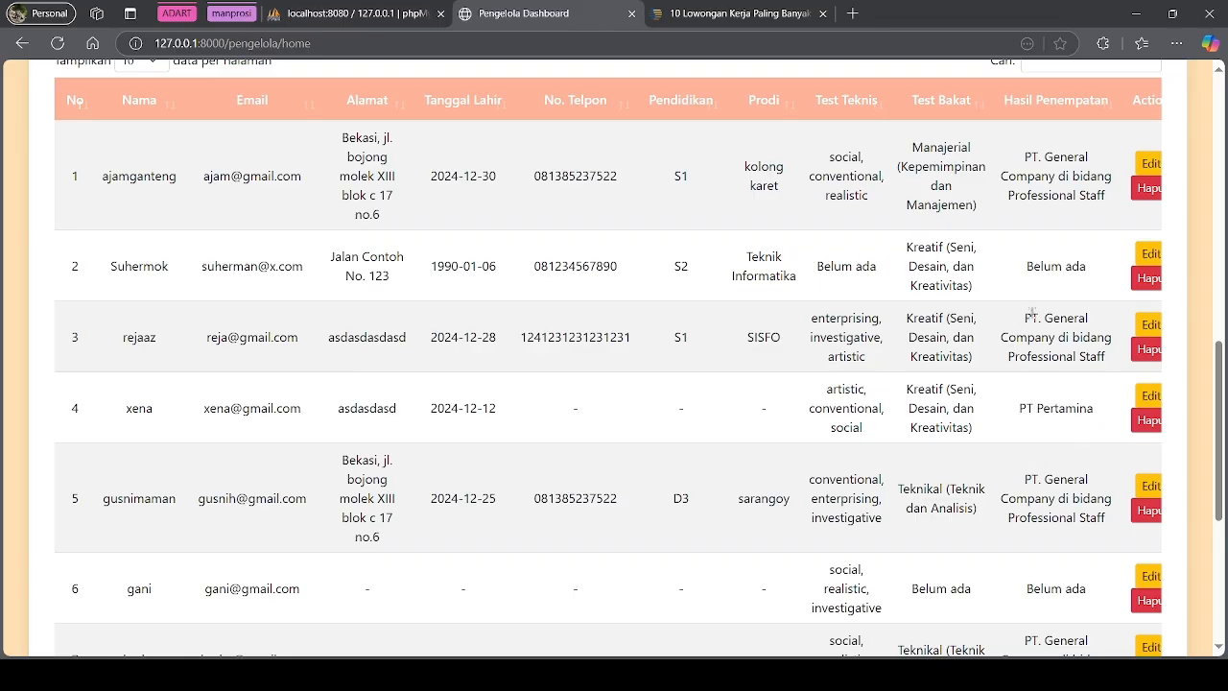
drag(1024, 328, 1105, 359)
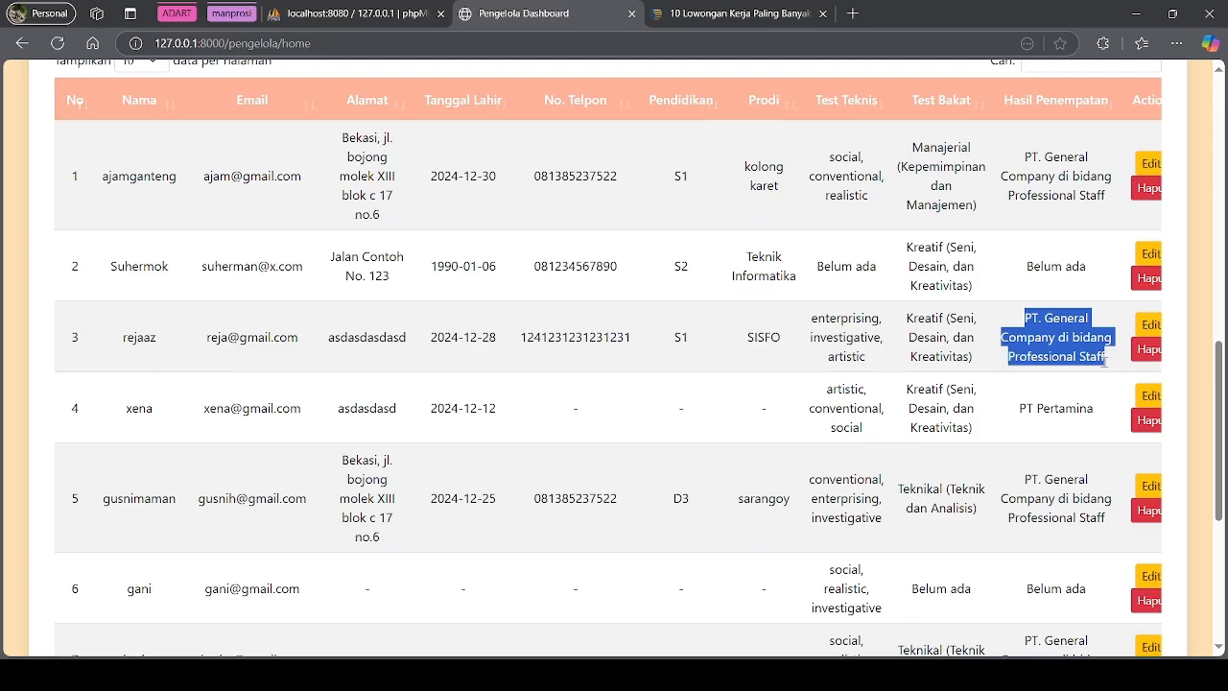
click(1015, 411)
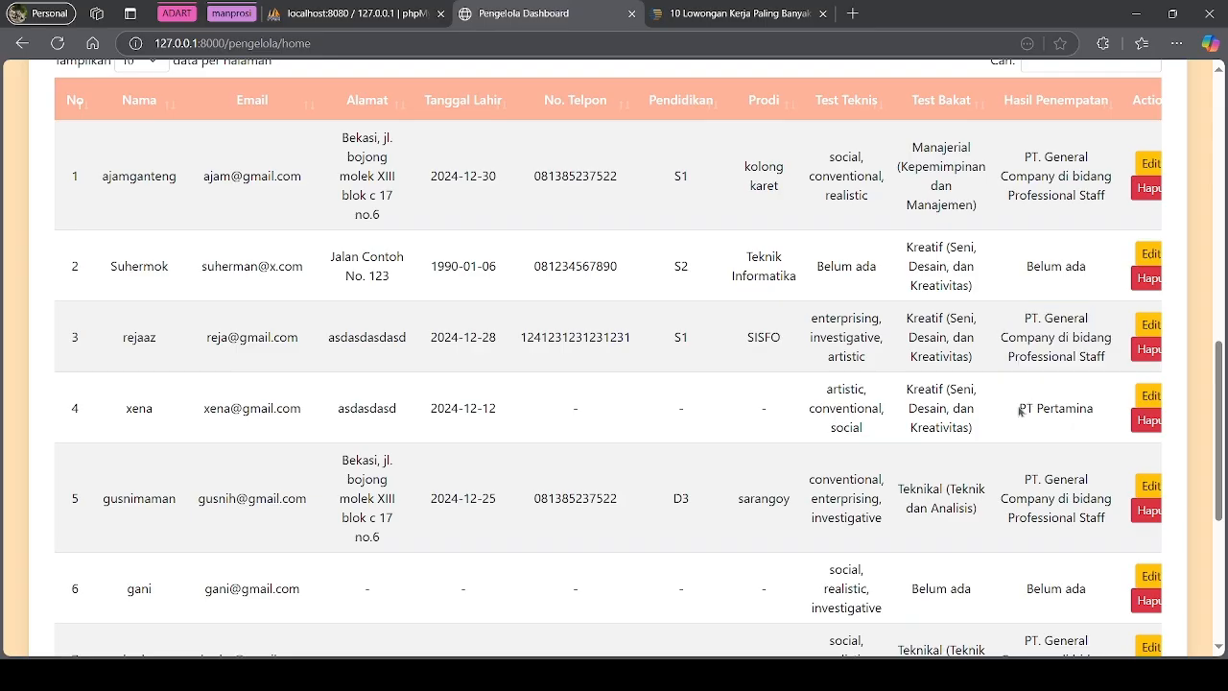
drag(1019, 409, 1095, 429)
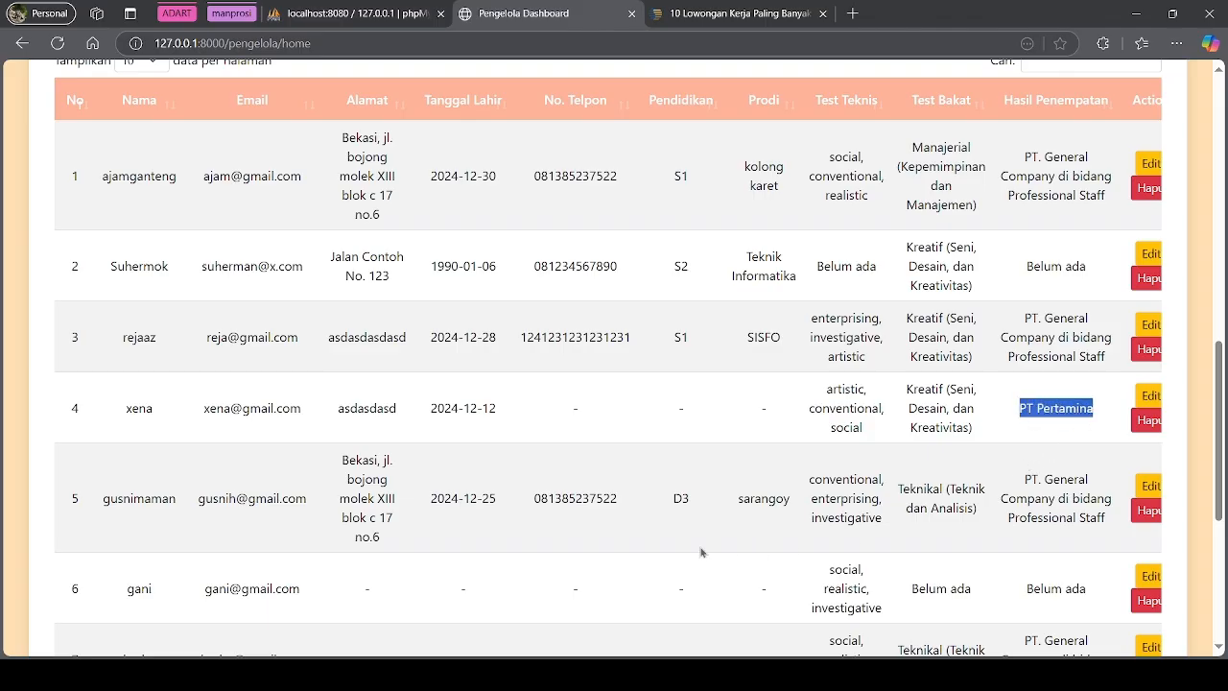
scroll(496, 559, up, 6)
scroll(496, 559, up, 2)
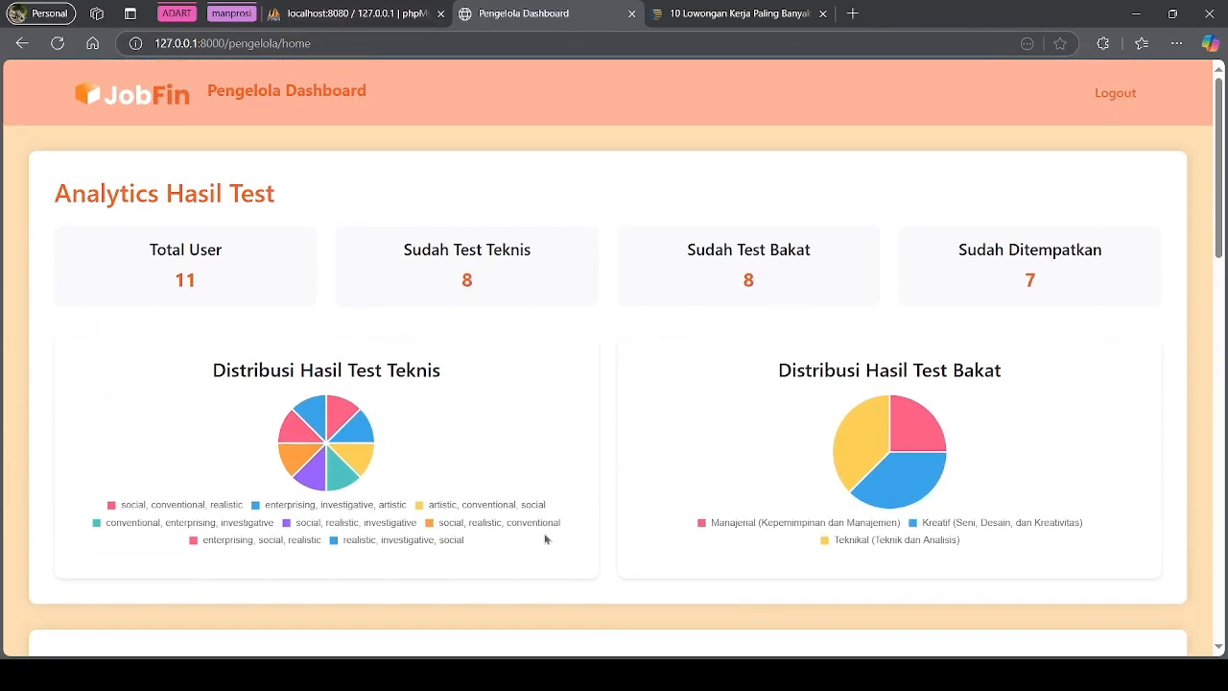
Log out, acknowledge the 'Berhasil logout!' confirmation, and browse the public landing page
click(1106, 100)
click(1115, 100)
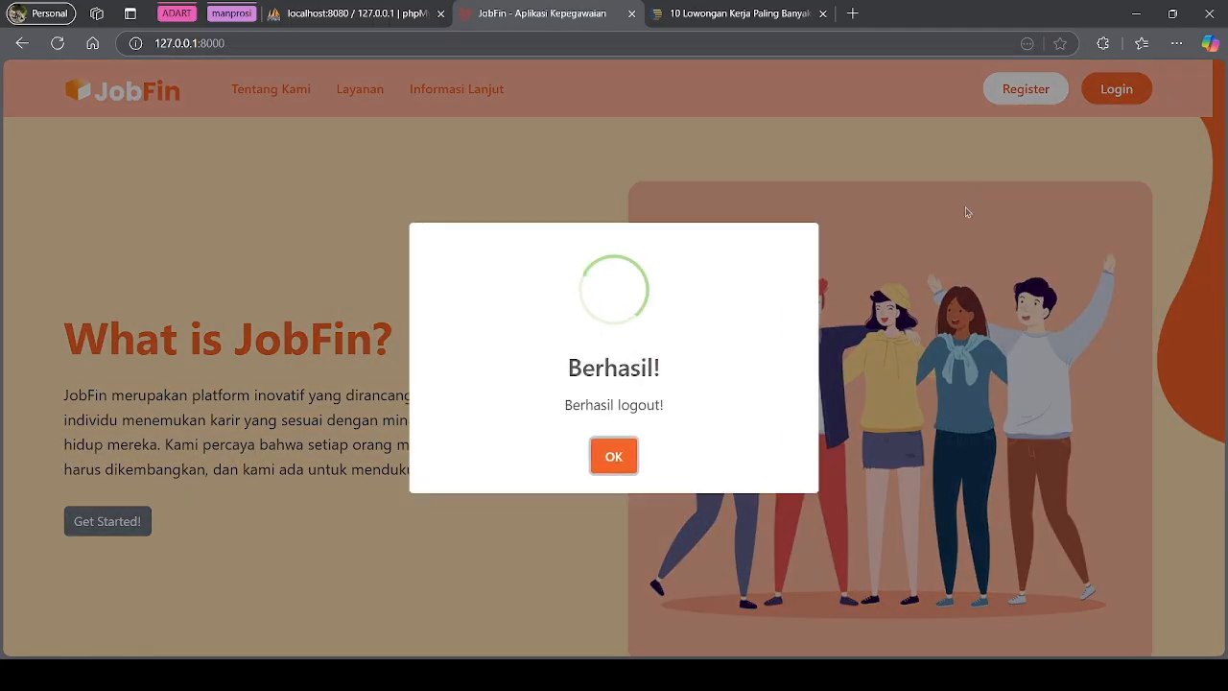
click(614, 458)
scroll(653, 443, down, 3)
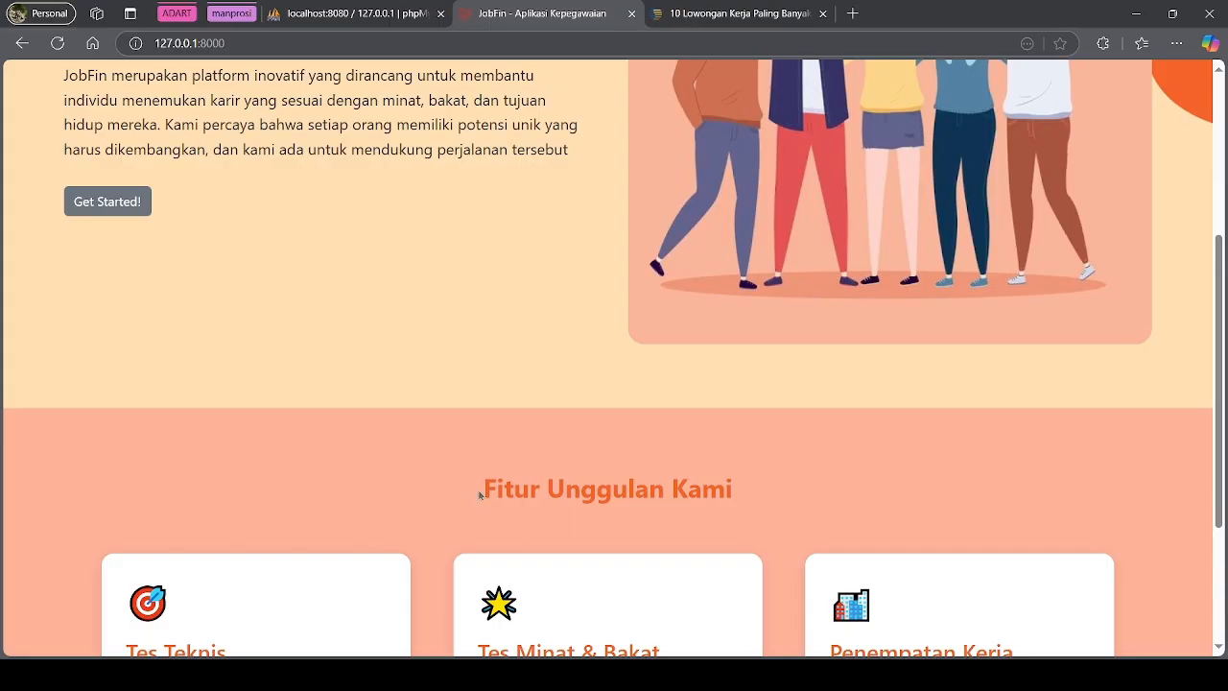
scroll(480, 494, up, 3)
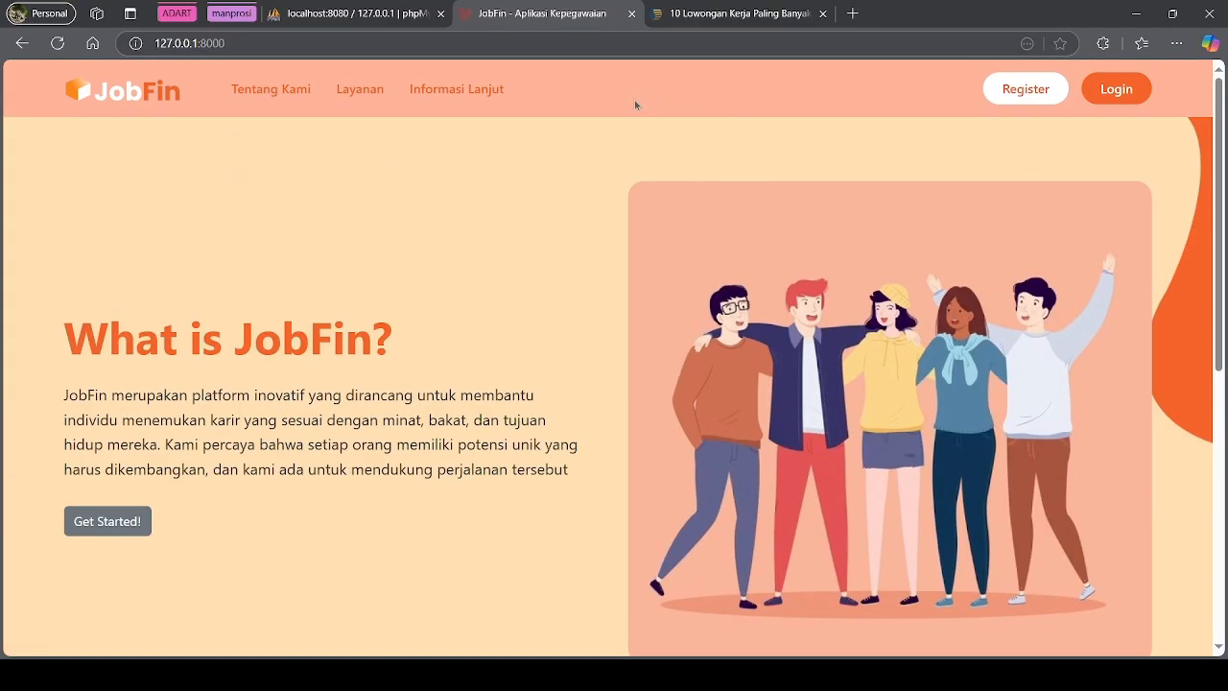